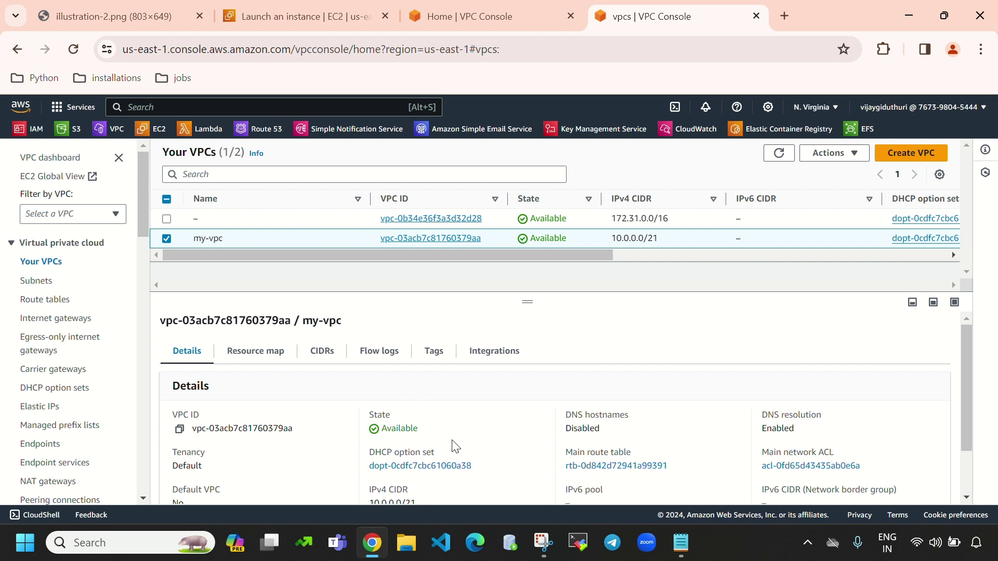
Open the subnets list and check which Availability Zone Public-subnet-1 uses
click(36, 283)
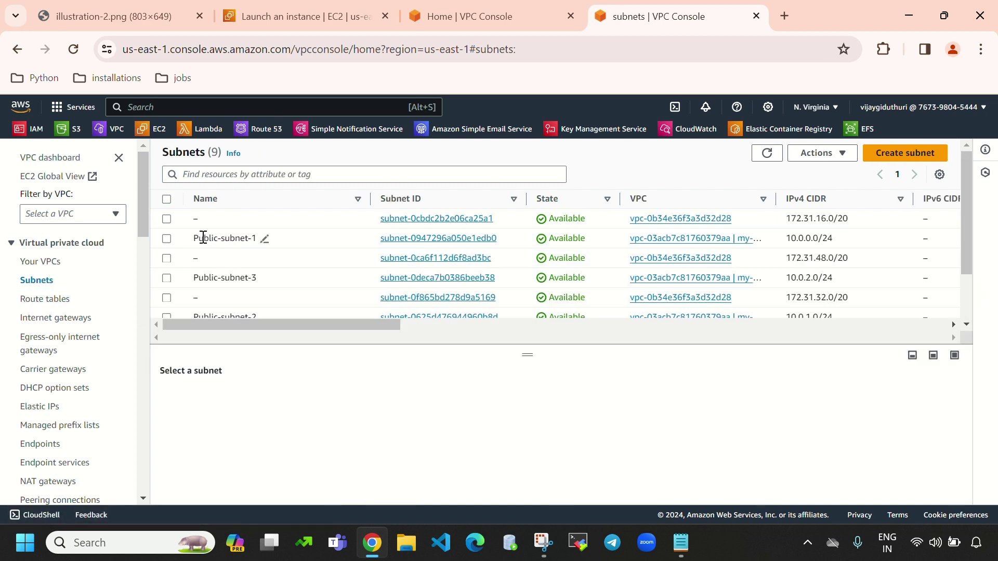
scroll(330, 274, down, 3)
scroll(312, 259, up, 3)
click(166, 239)
scroll(596, 434, down, 1)
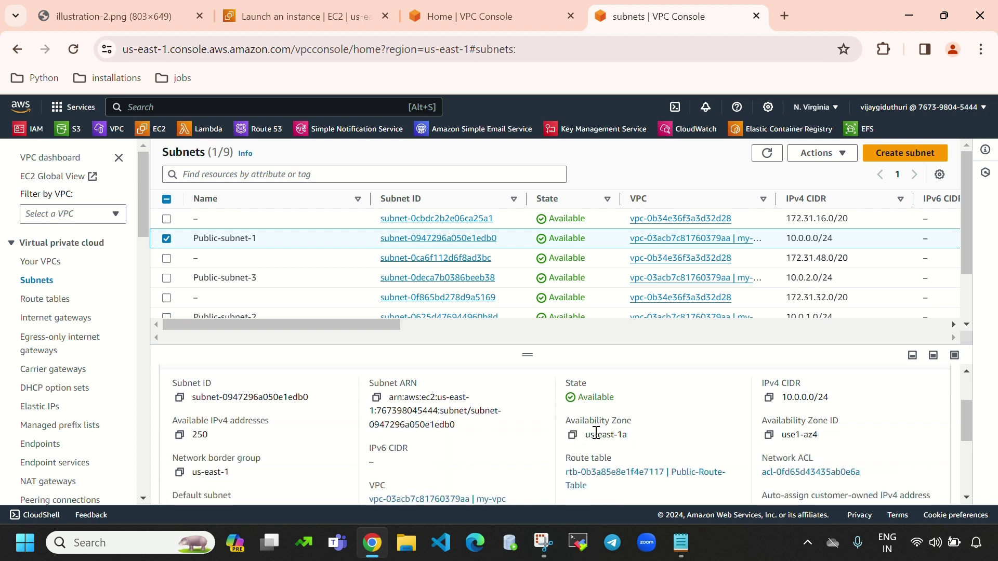
drag(562, 420, 587, 440)
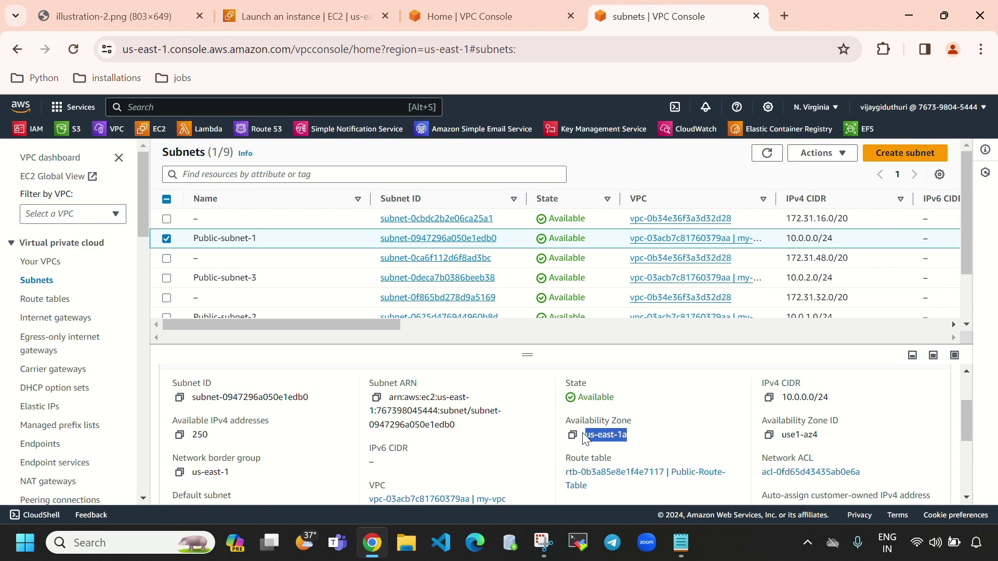
click(167, 239)
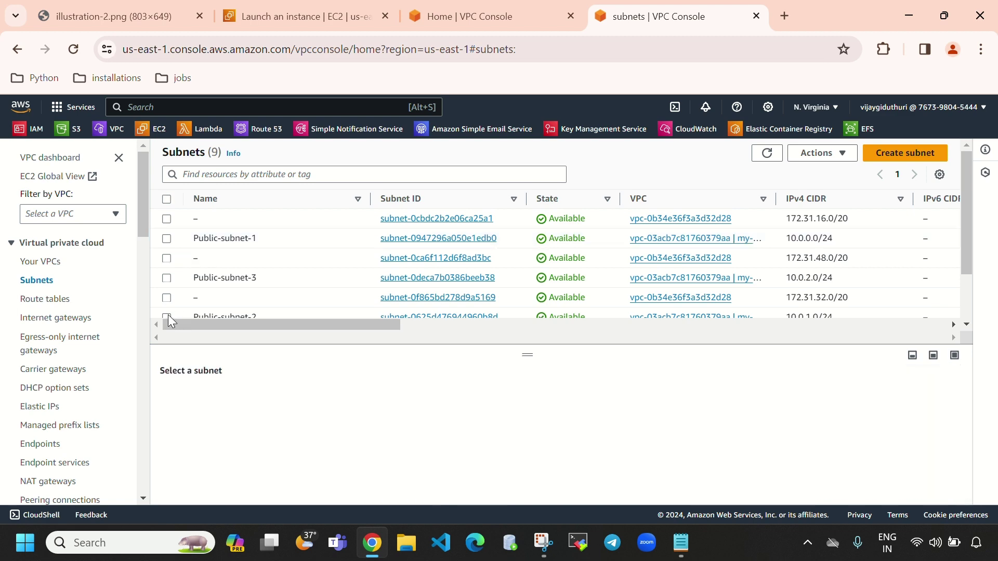
Check the Availability Zone in the details of Public-subnet-2
click(166, 316)
scroll(658, 430, down, 3)
scroll(658, 430, up, 2)
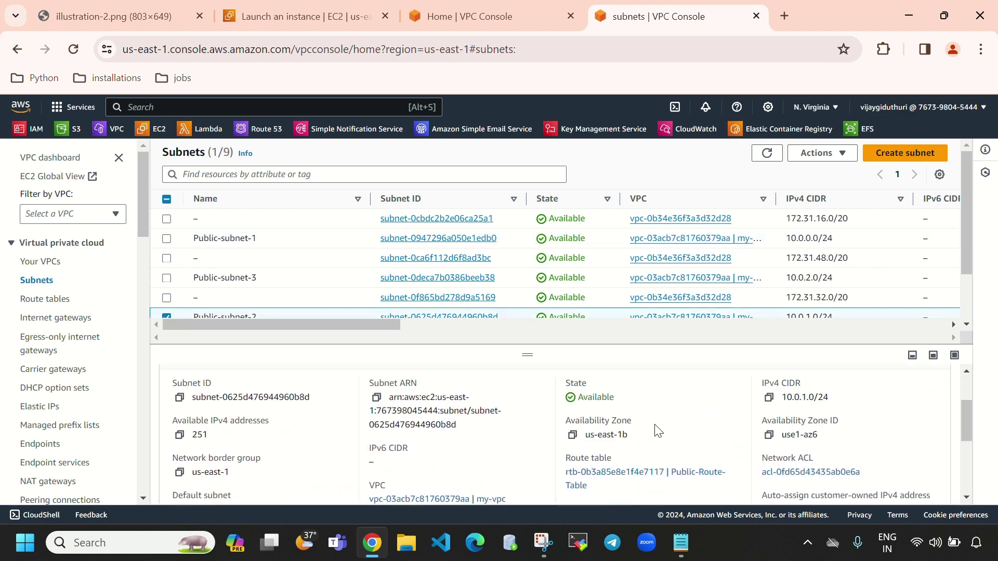
drag(634, 442, 585, 439)
click(167, 318)
Check the Availability Zone in the details of Public-subnet-3
click(166, 279)
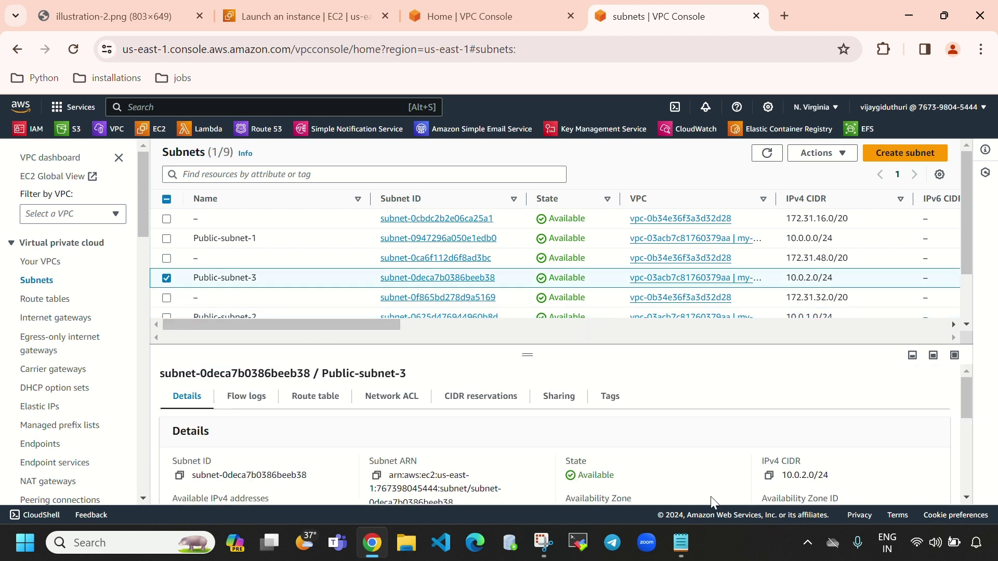
scroll(667, 464, down, 2)
drag(630, 436, 589, 445)
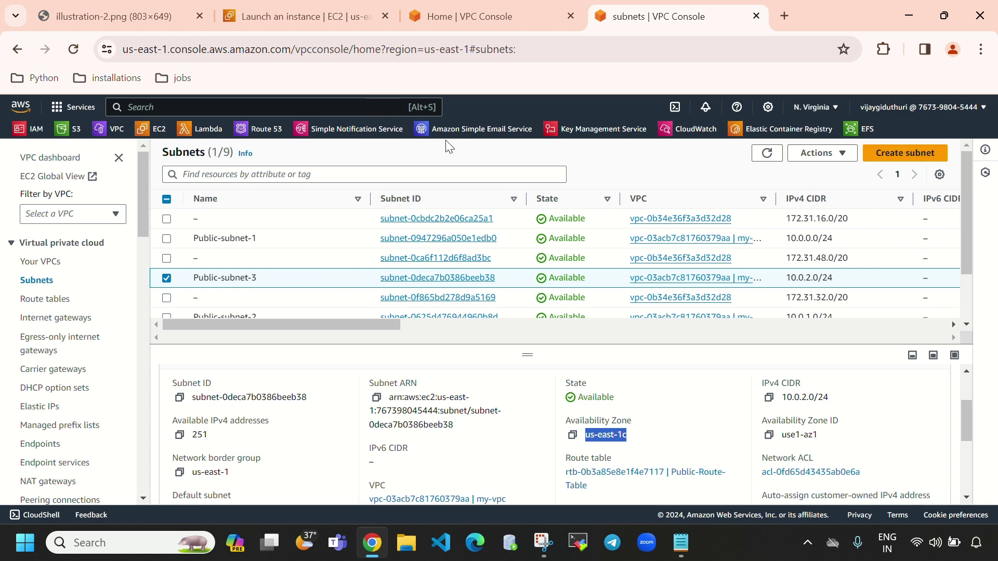
Return to the EC2 launch form and name the new instance instance-2
click(316, 14)
click(336, 326)
text(instance-2)
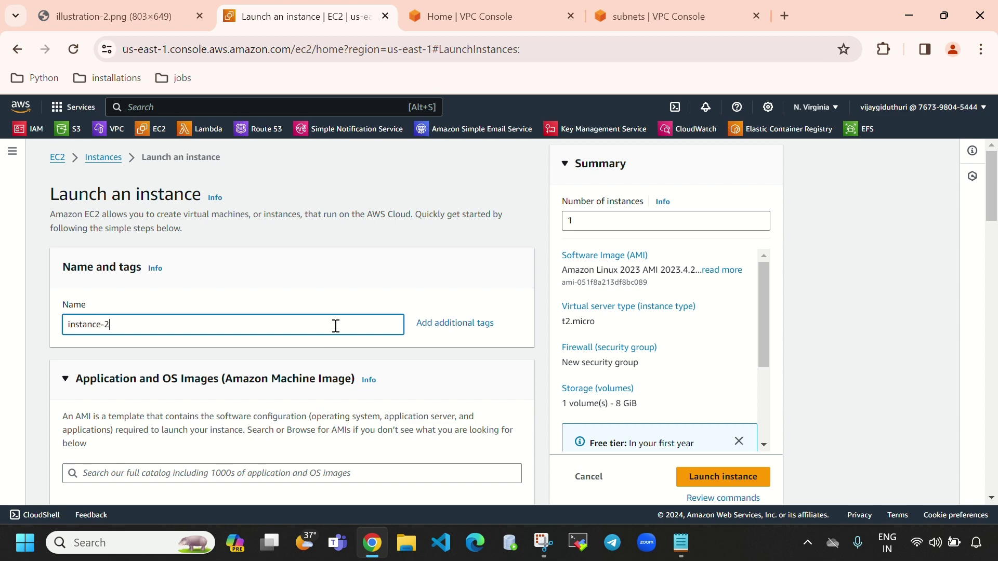
Keep the Amazon Linux 2023 AMI and t2.micro type, and choose the ec2key key pair for the instance
scroll(345, 376, down, 5)
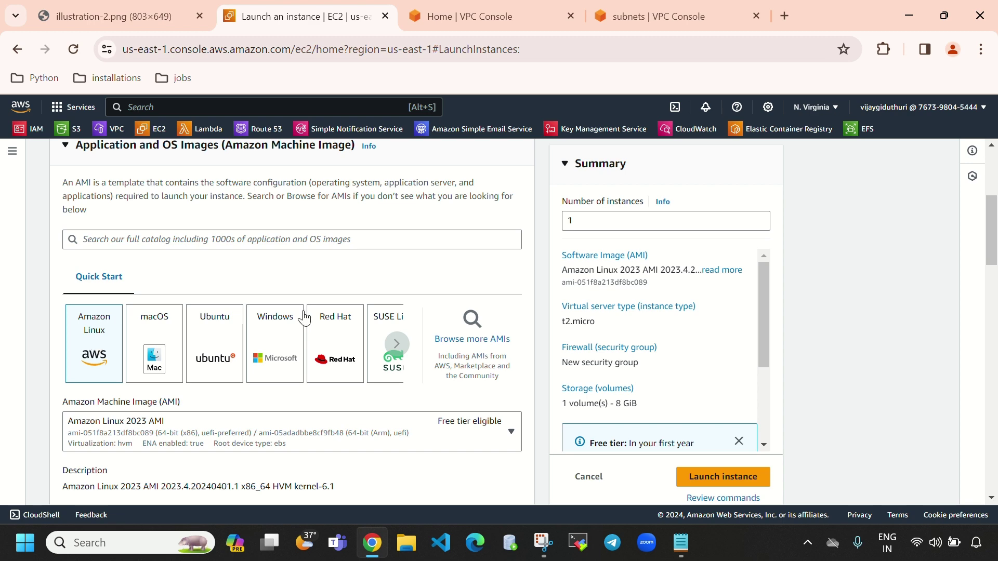
scroll(284, 306, down, 3)
scroll(151, 303, down, 2)
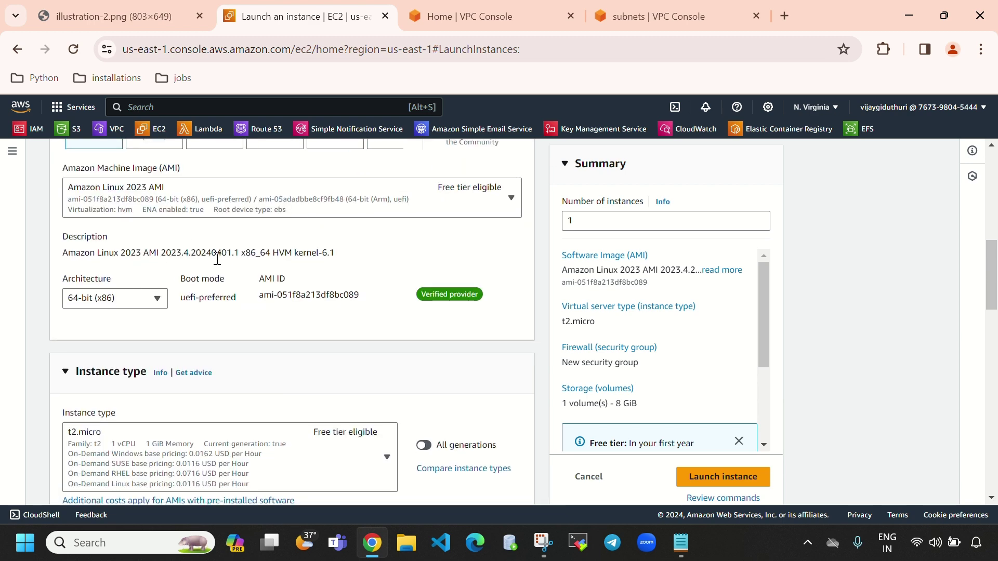
scroll(228, 332, down, 3)
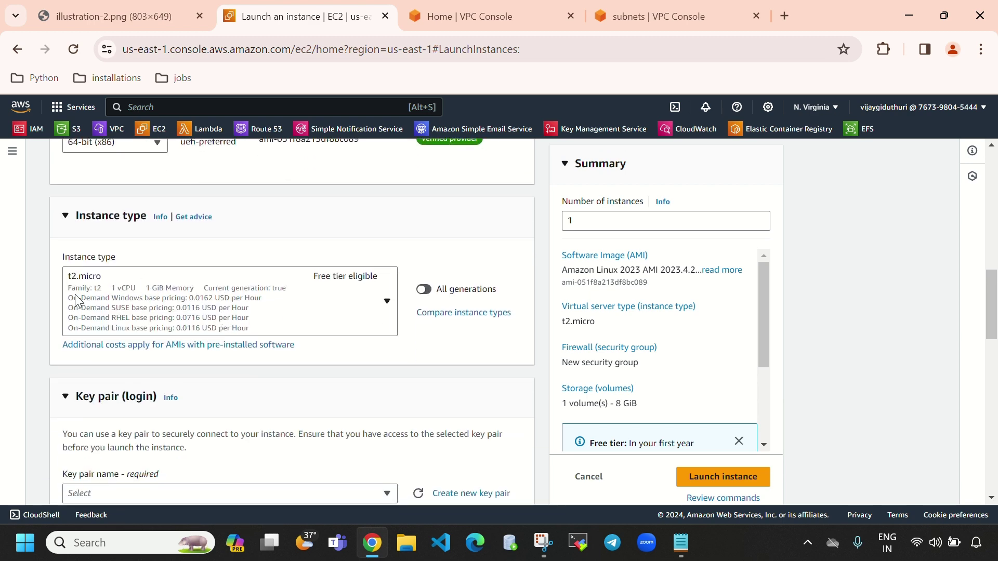
scroll(273, 292, down, 5)
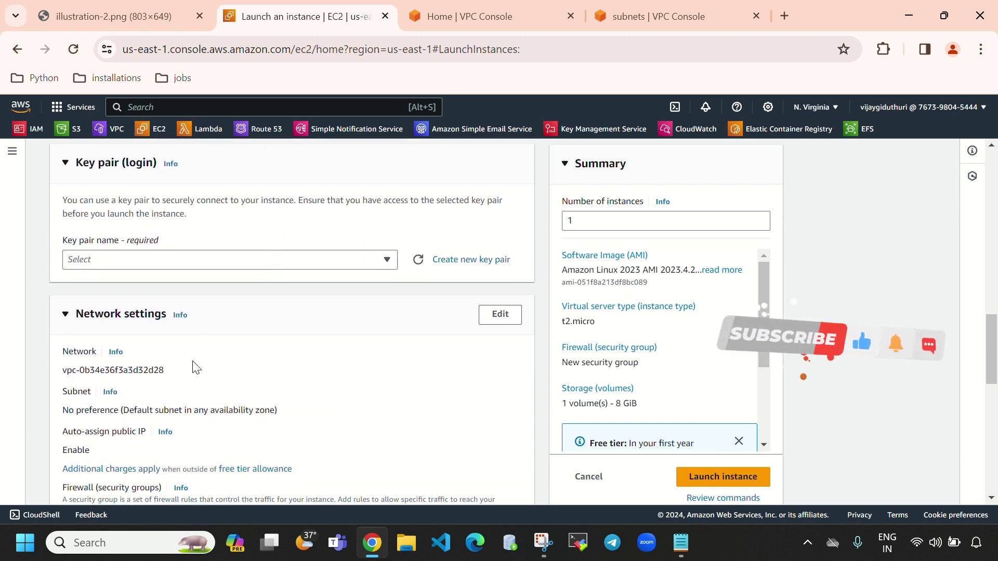
click(304, 262)
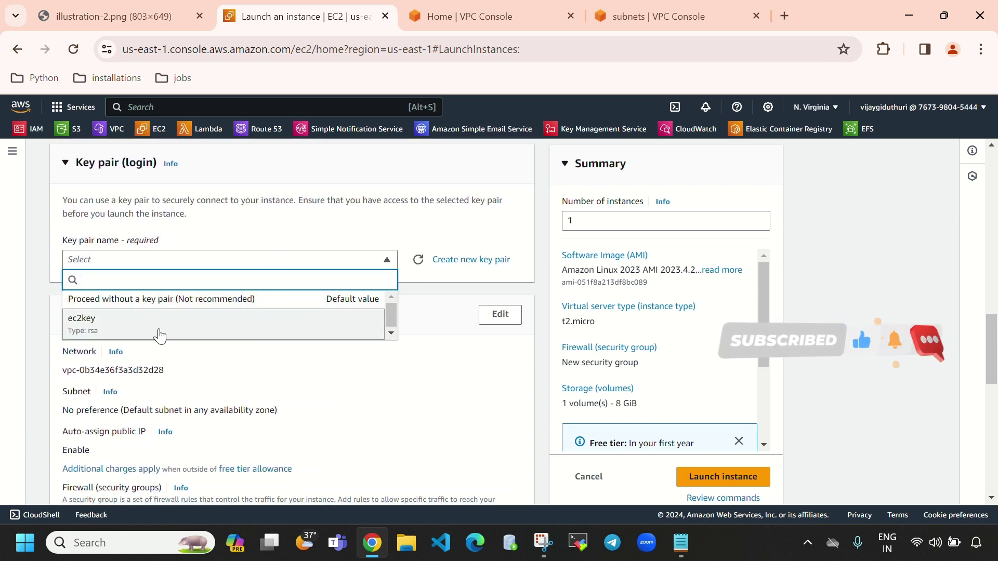
click(156, 332)
Edit the network settings to place the instance in the my-vpc VPC and the Public-subnet-1 subnet
click(500, 314)
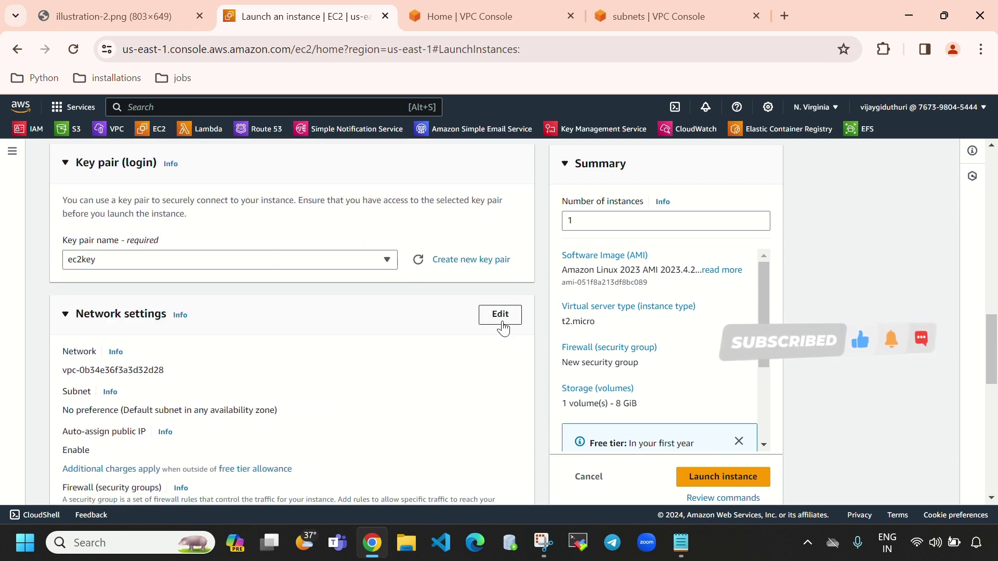
scroll(356, 334, down, 1)
click(330, 305)
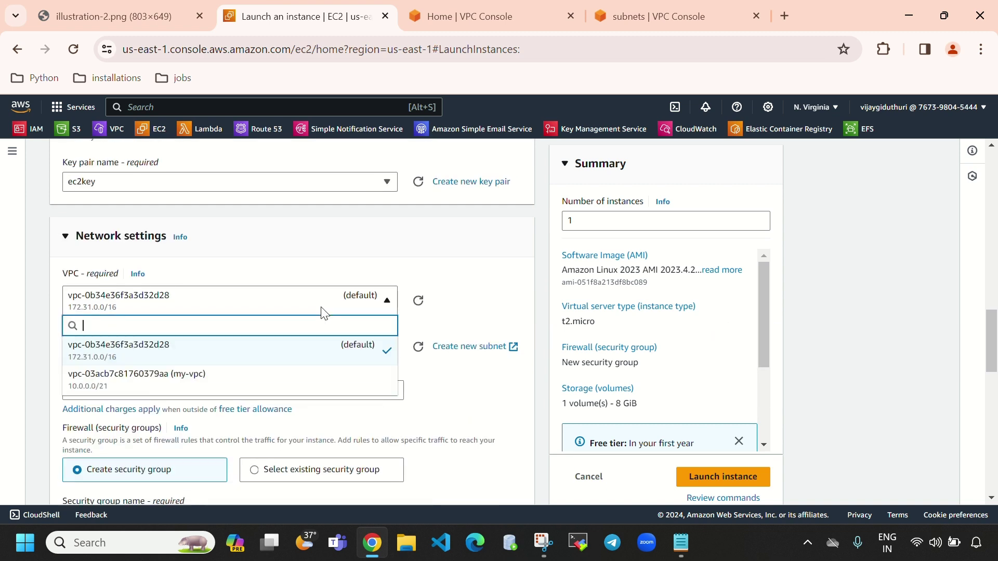
click(218, 374)
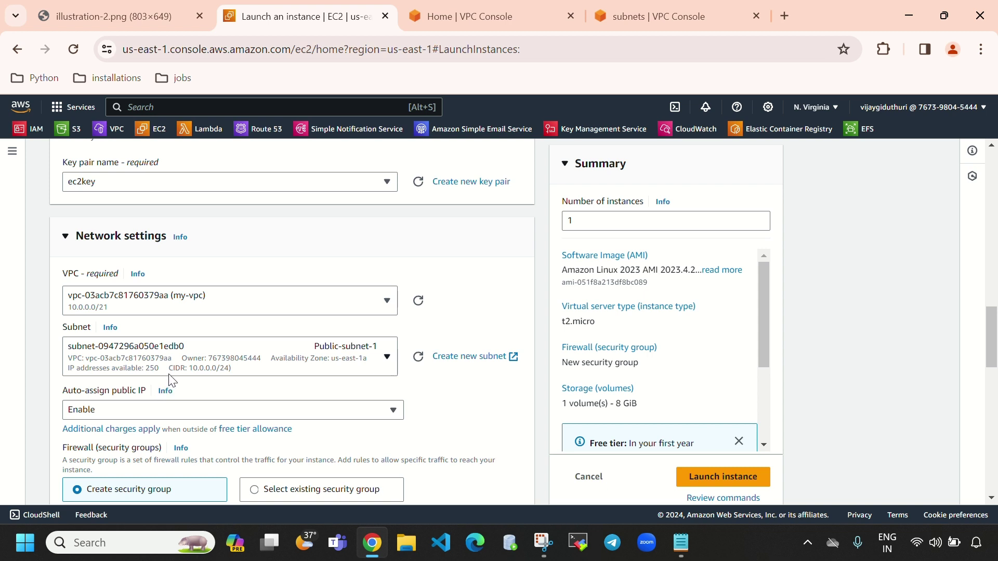
click(307, 363)
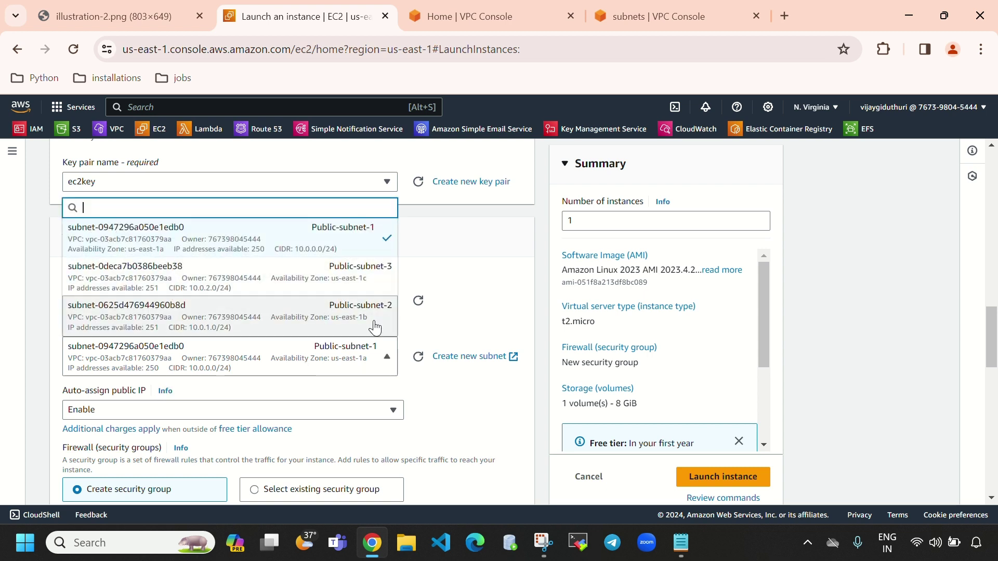
click(350, 235)
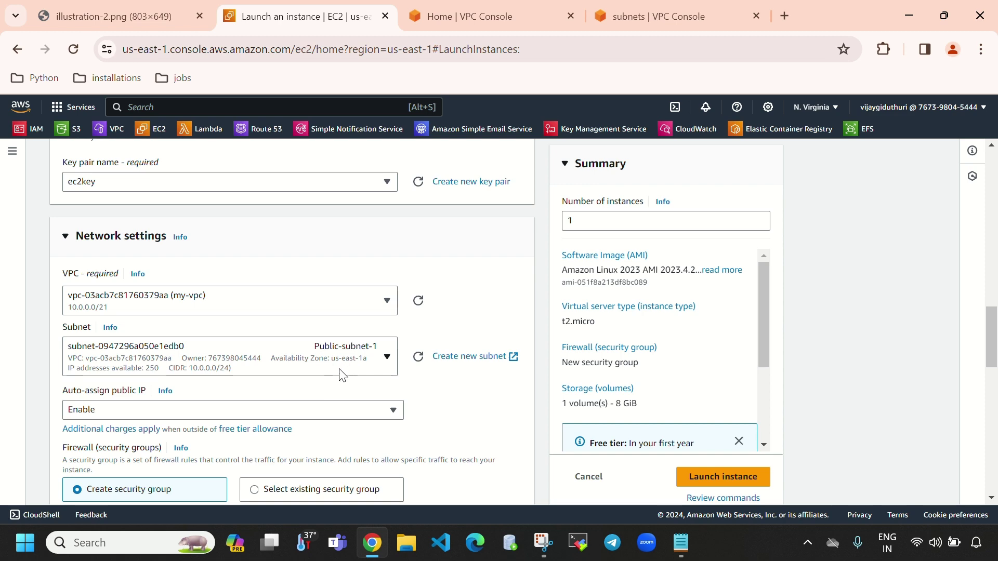
Use an existing security group for the instance and choose sg
scroll(299, 369, down, 5)
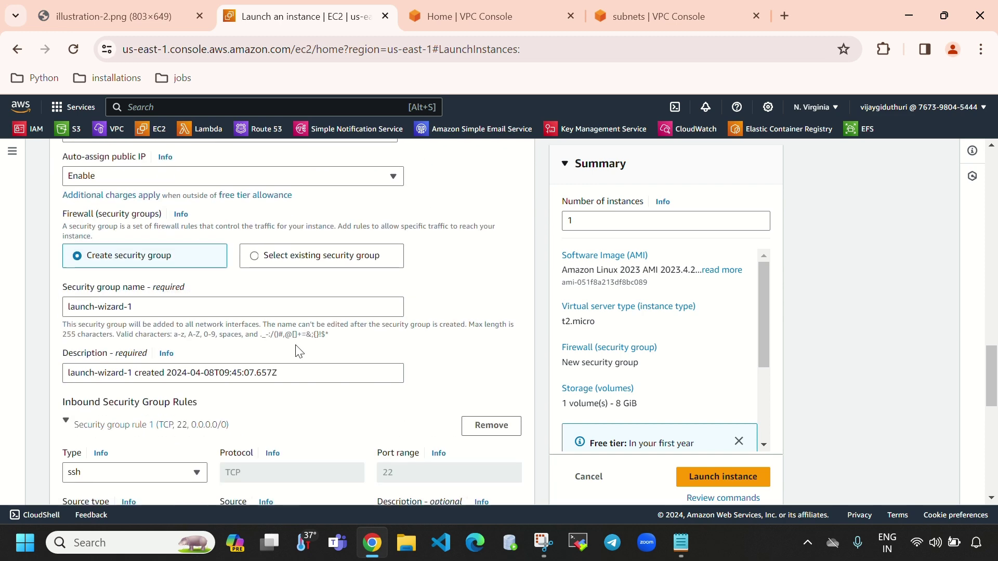
click(288, 257)
click(247, 310)
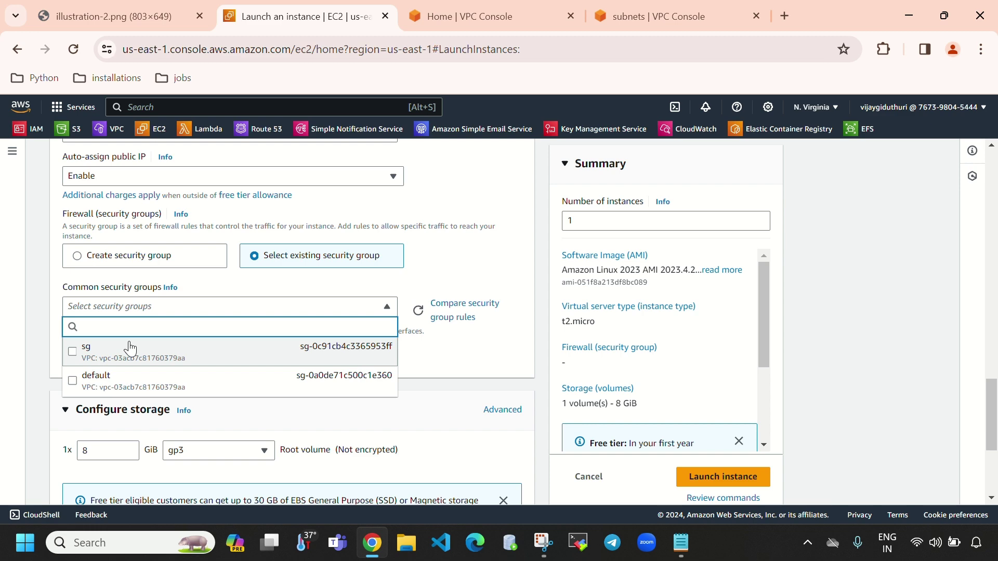
click(265, 347)
Copy the second httpd bash script, with the h1 greeting, from the Notepad file ami into the instance's user data under Advanced details
scroll(284, 369, down, 4)
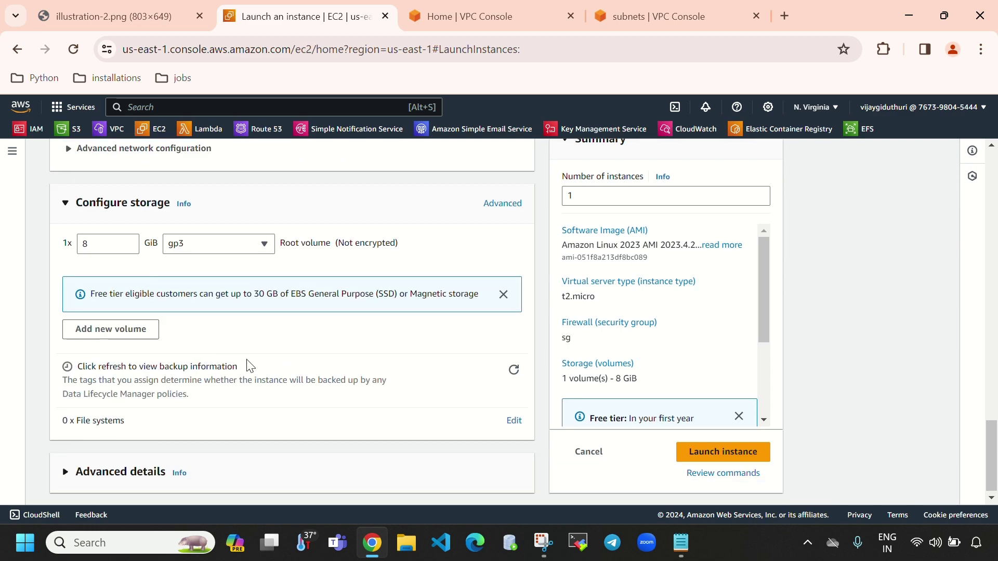
click(119, 471)
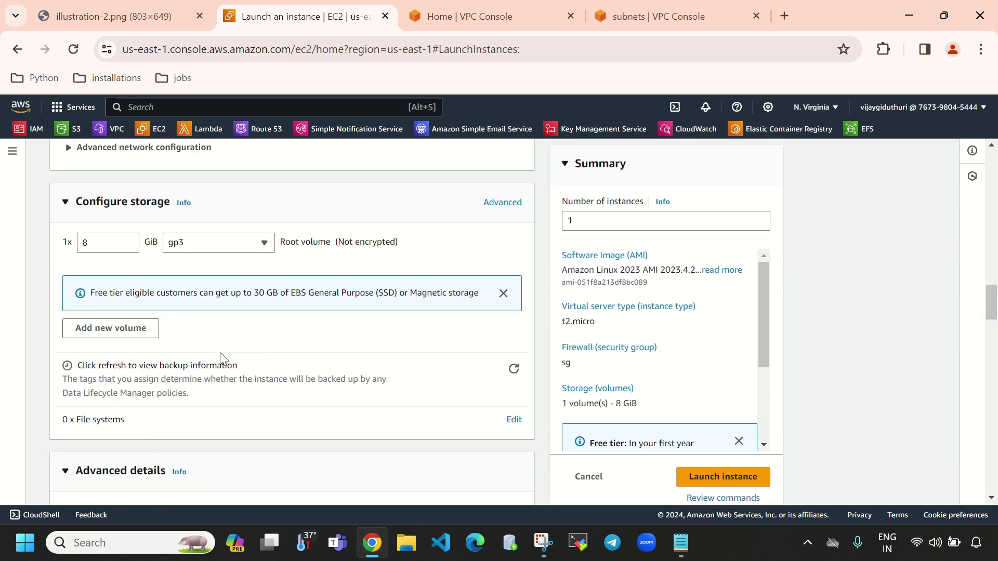
scroll(350, 397, down, 15)
scroll(354, 378, down, 2)
click(255, 310)
click(674, 544)
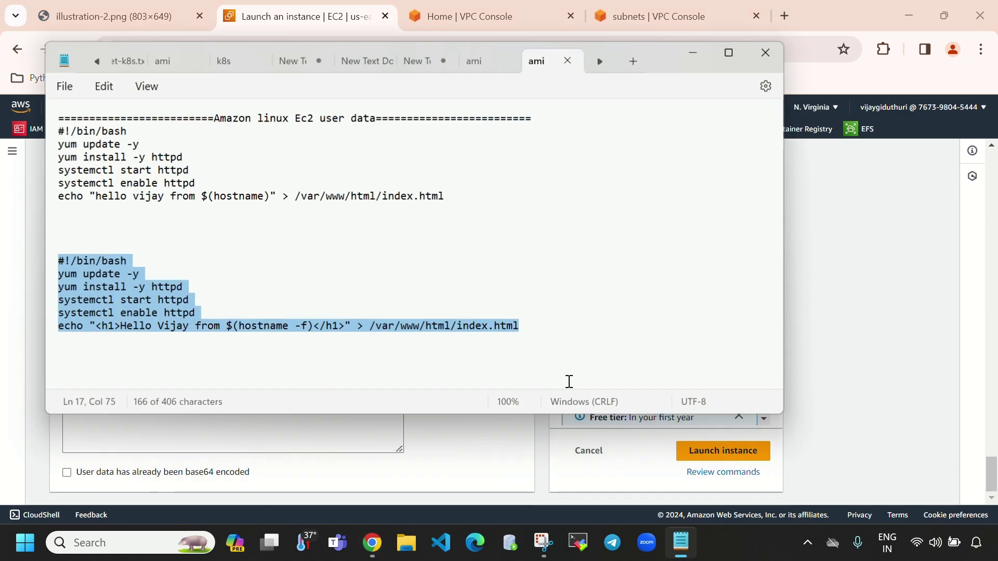
click(104, 248)
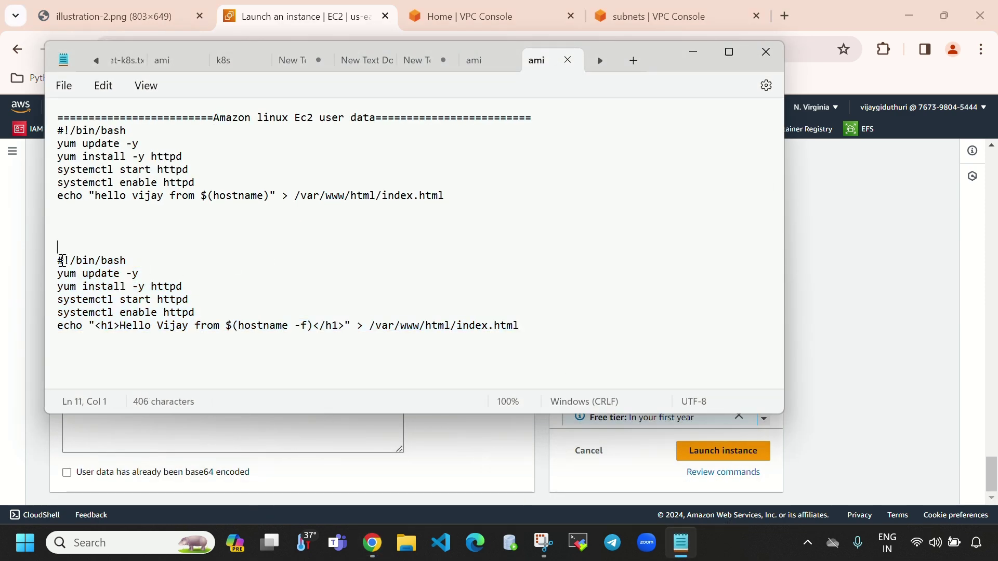
drag(58, 260, 532, 328)
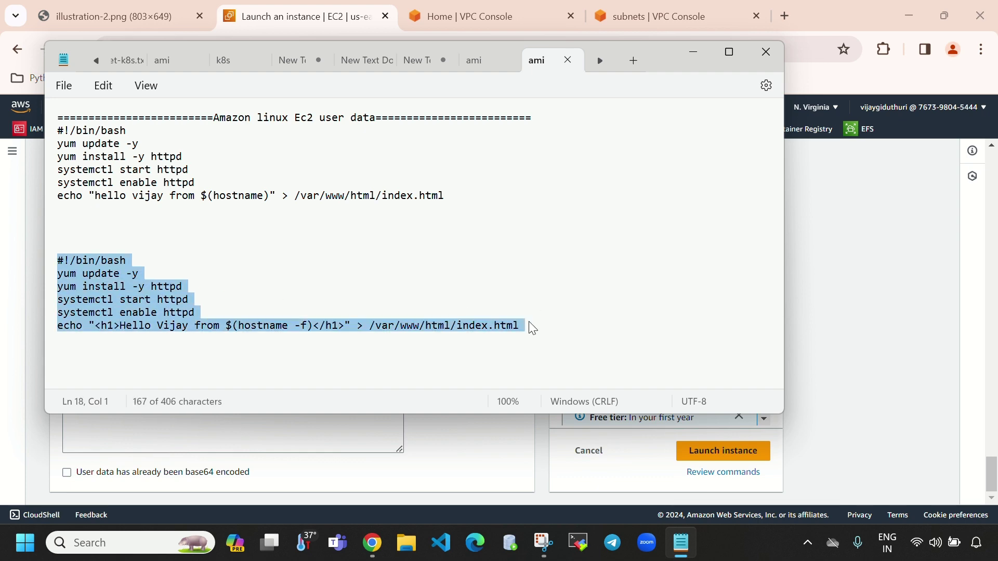
click(693, 52)
text(#!/bin/bash yum update -y yum install -y httpd systemctl start httpd systemctl enable httpd echo "<h1>Hello Vijay from $(hostname -f)</h1>" > /var/www/html/index.html)
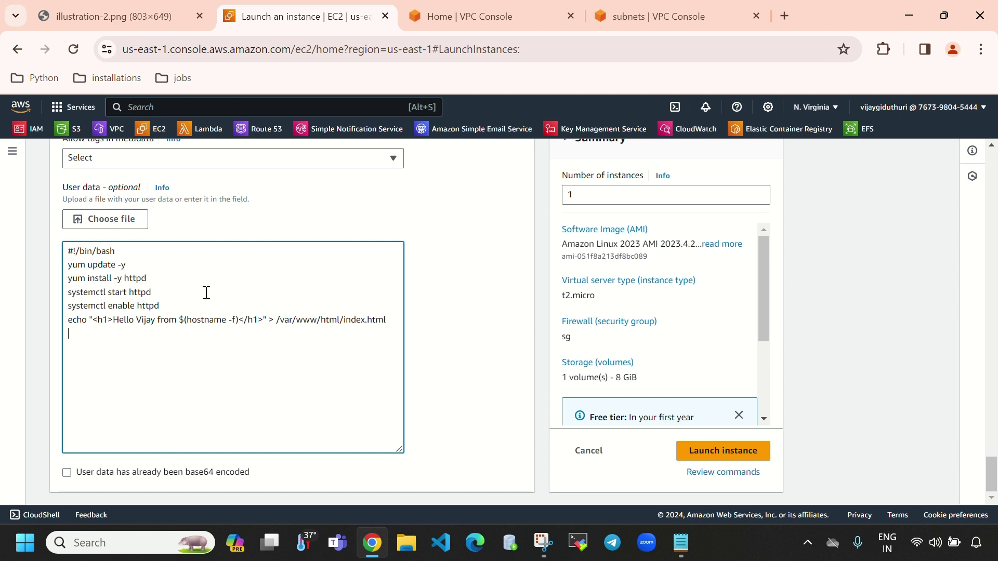
Examine the user data script line by line, from the bash header through the httpd commands to the index.html output path
drag(65, 251, 126, 251)
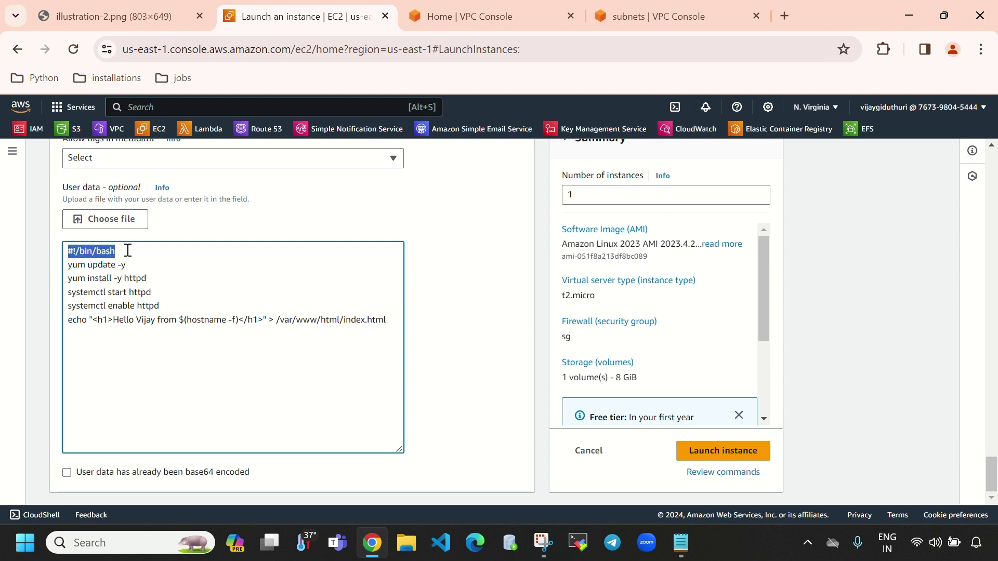
drag(67, 264, 129, 264)
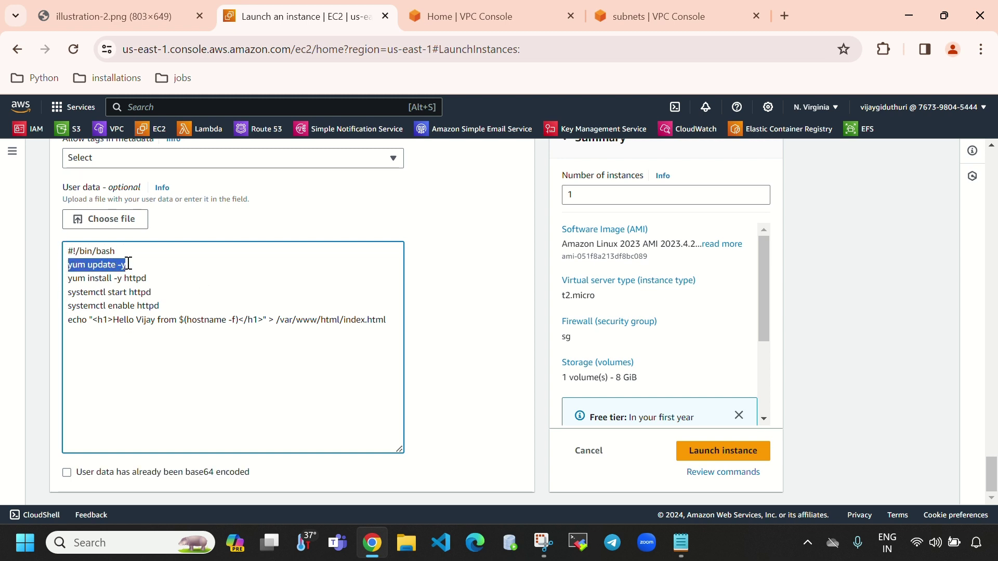
click(146, 279)
drag(70, 282, 147, 280)
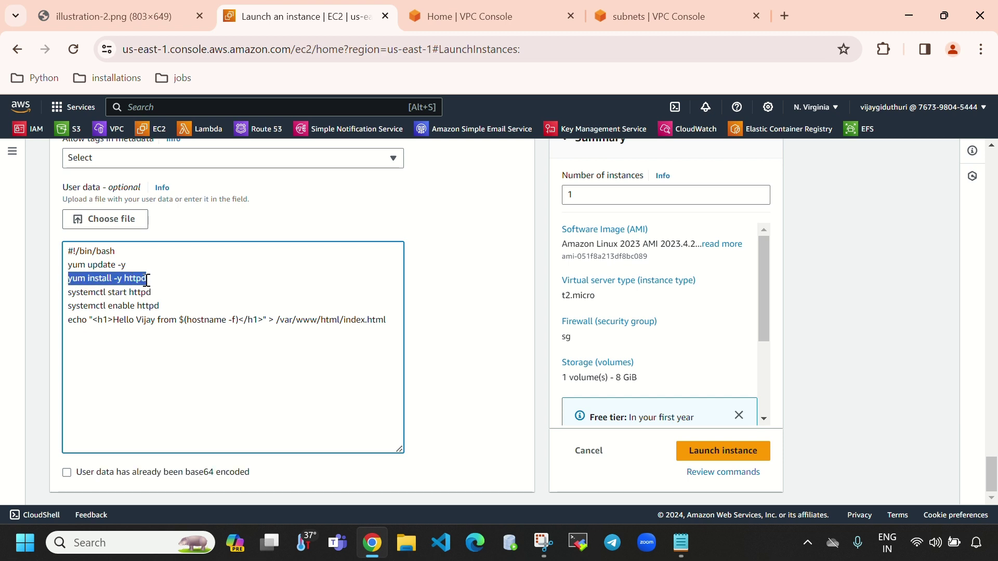
click(70, 295)
drag(69, 296, 153, 300)
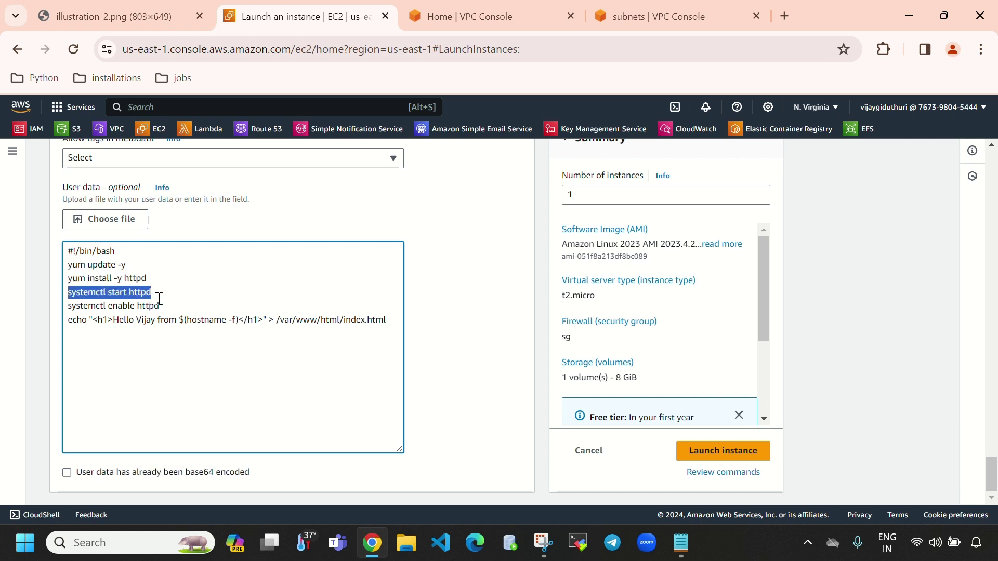
drag(72, 305, 162, 307)
click(185, 353)
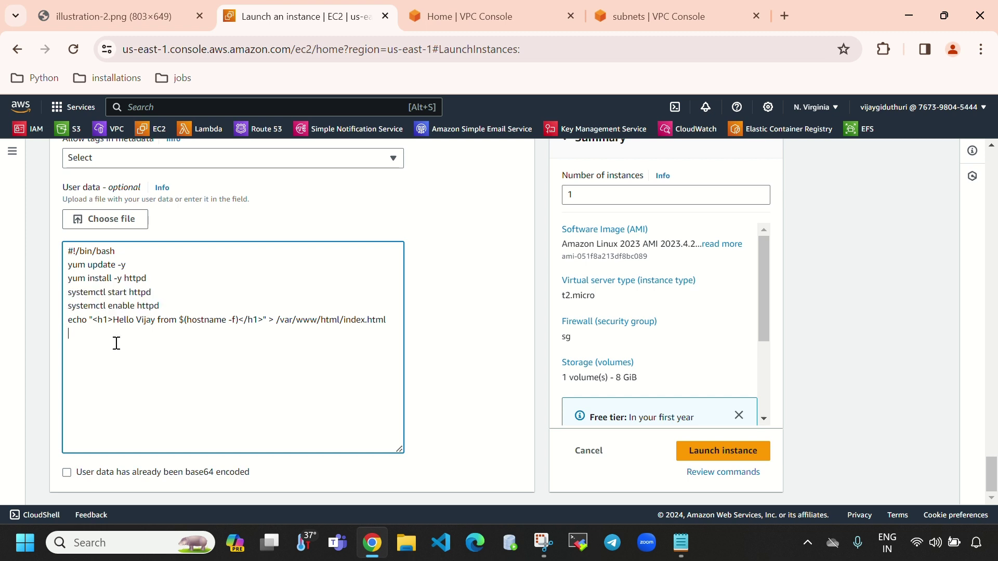
double_click(73, 320)
drag(115, 320, 227, 327)
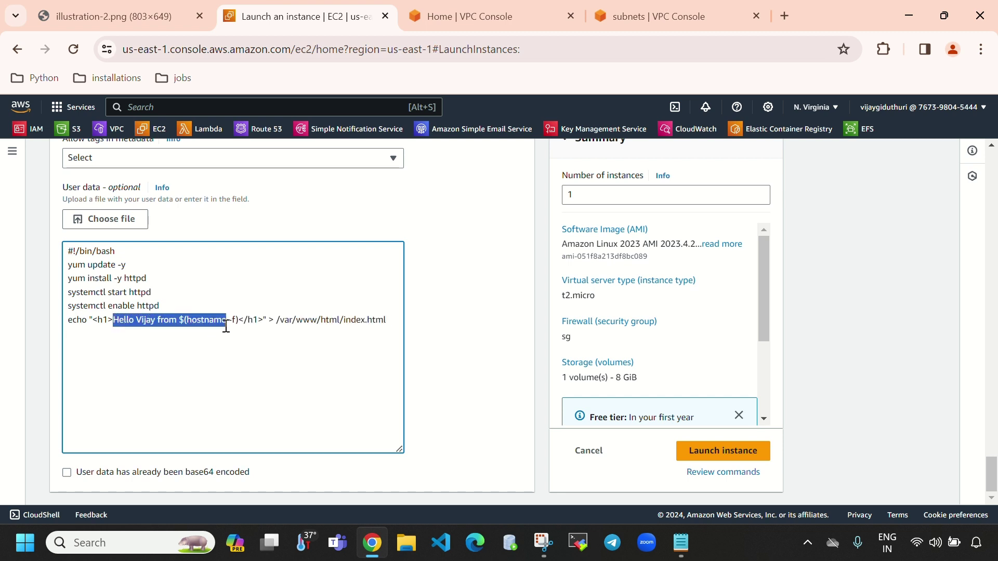
drag(226, 327, 222, 327)
drag(280, 319, 383, 316)
click(381, 344)
Review the VPC, subnet and security group in the network settings and launch the instance
scroll(291, 396, up, 5)
scroll(291, 396, up, 15)
scroll(280, 297, up, 9)
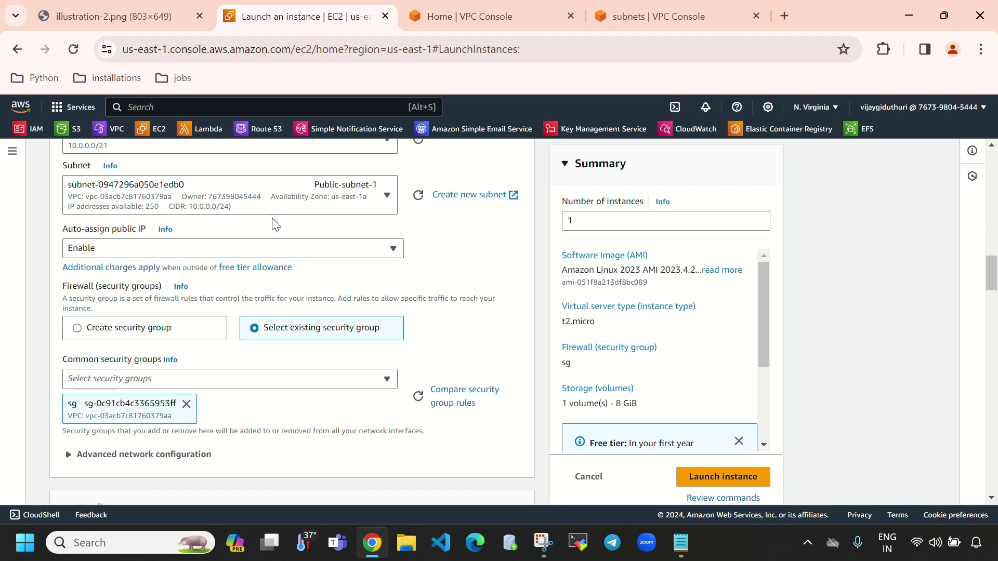
scroll(269, 229, up, 2)
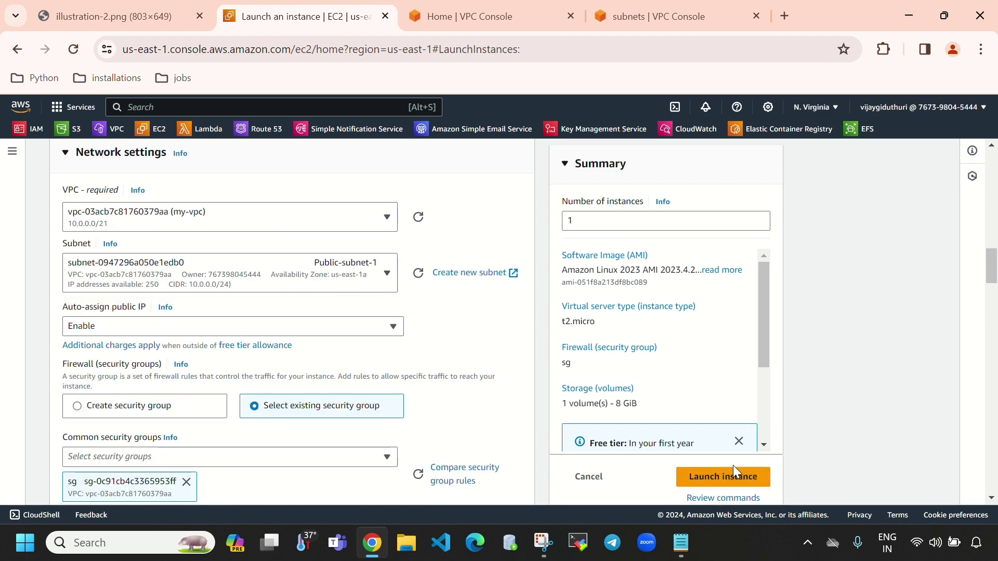
click(742, 480)
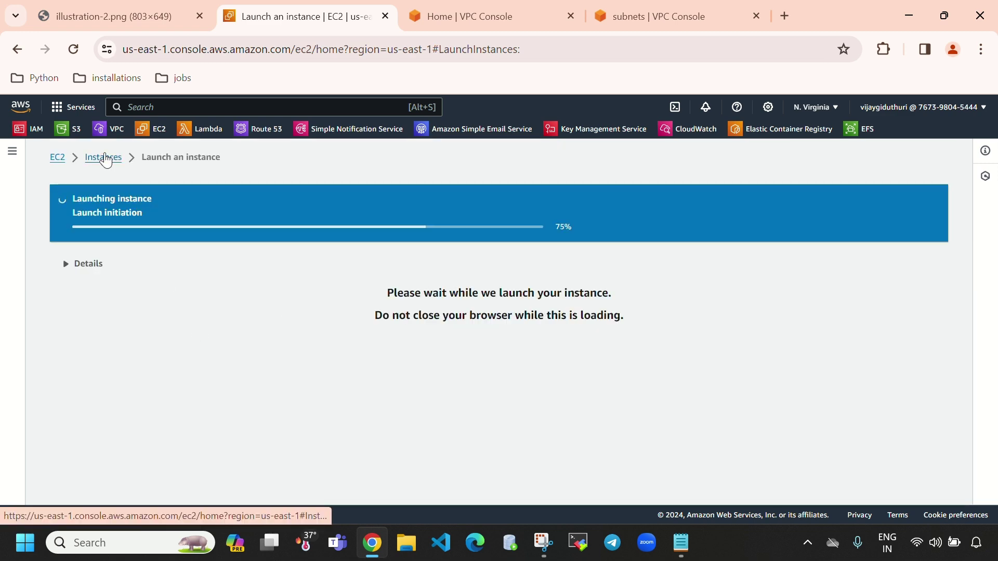
Check instance-1's state in the EC2 instances list, and start launching another instance named instance-2
click(106, 163)
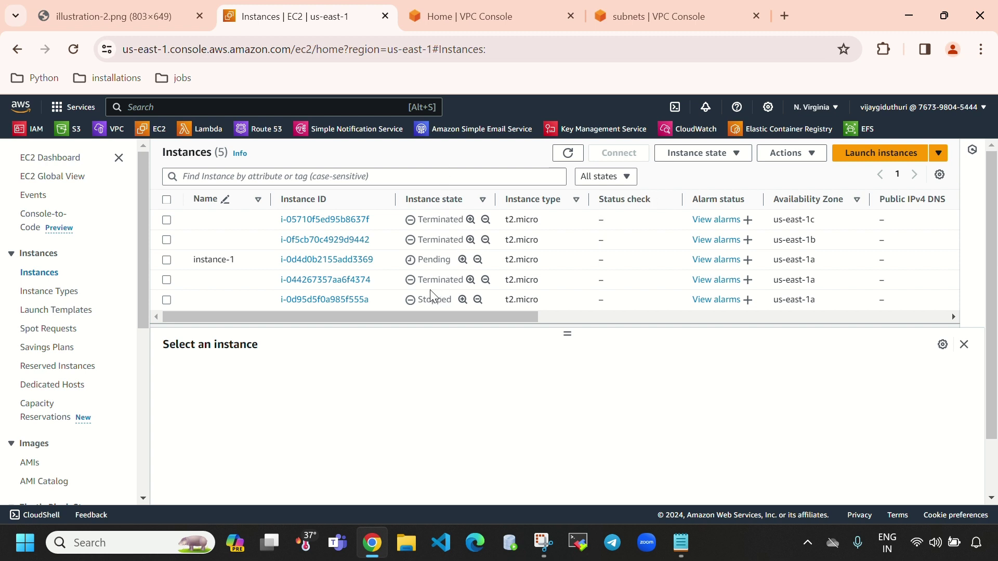
drag(423, 262, 448, 261)
click(856, 153)
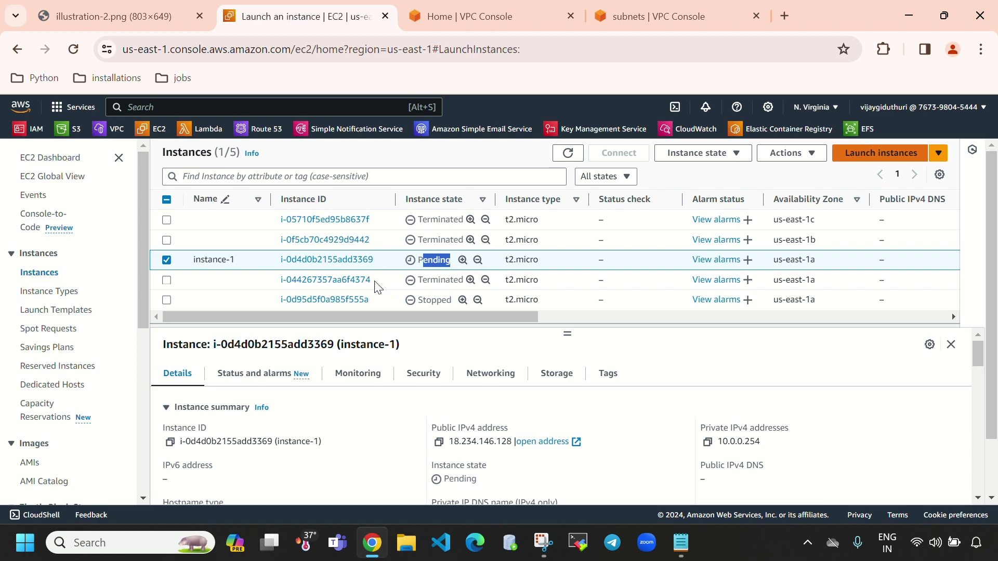
click(298, 321)
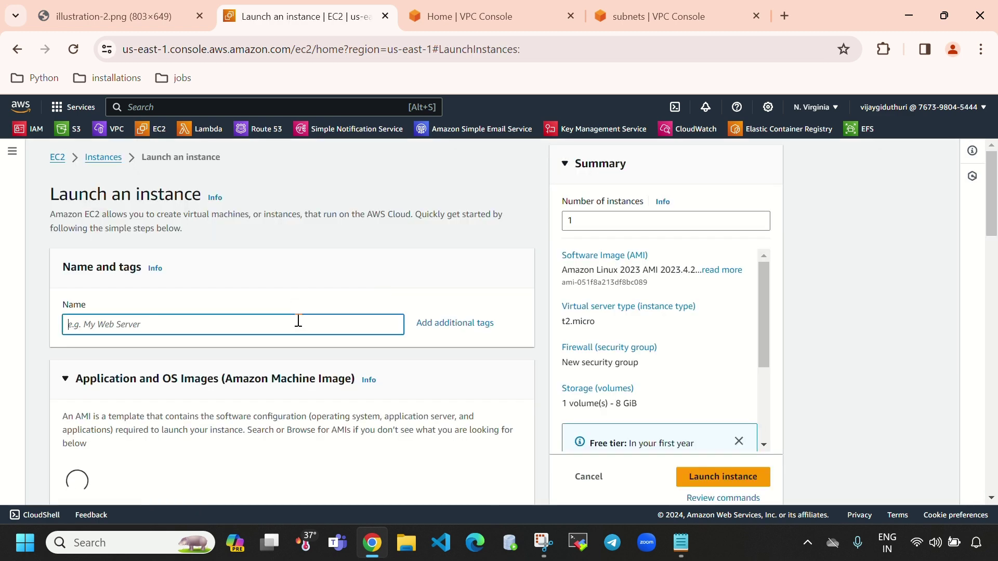
text(instance-2)
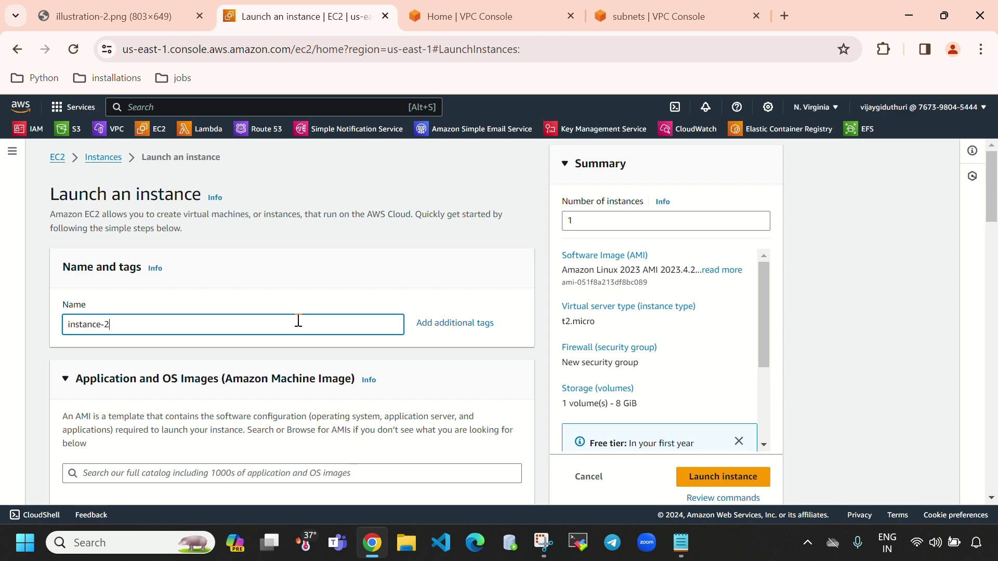
Keep the Amazon Linux image and t2.micro type, and choose ec2key as the key pair for instance-2
scroll(213, 366, down, 5)
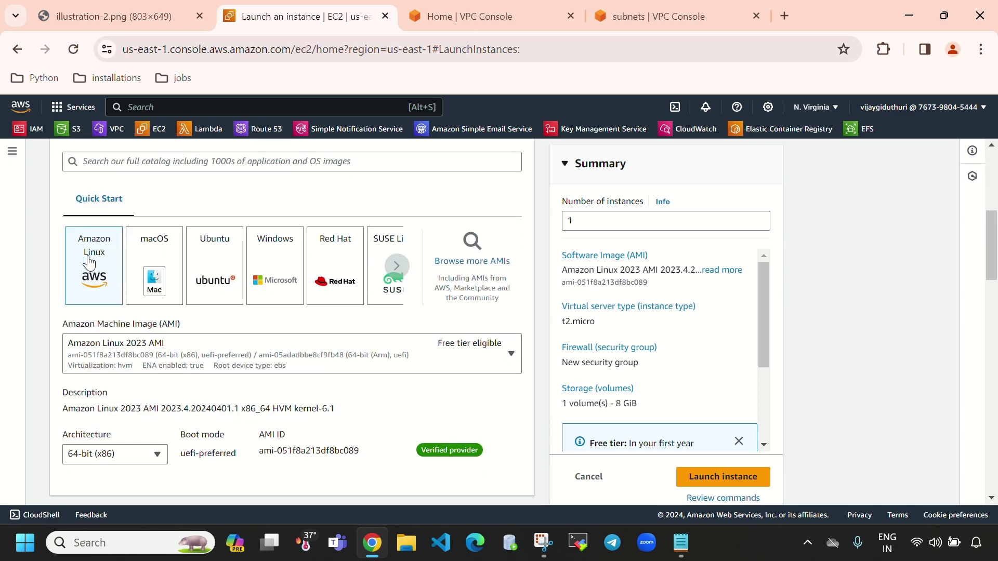
scroll(305, 341, down, 1)
scroll(308, 343, down, 8)
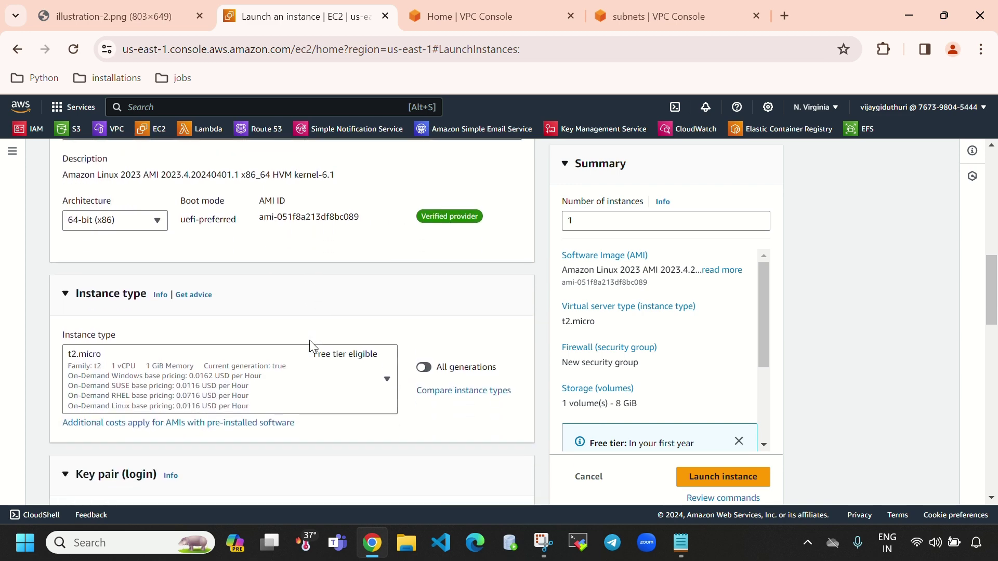
click(234, 338)
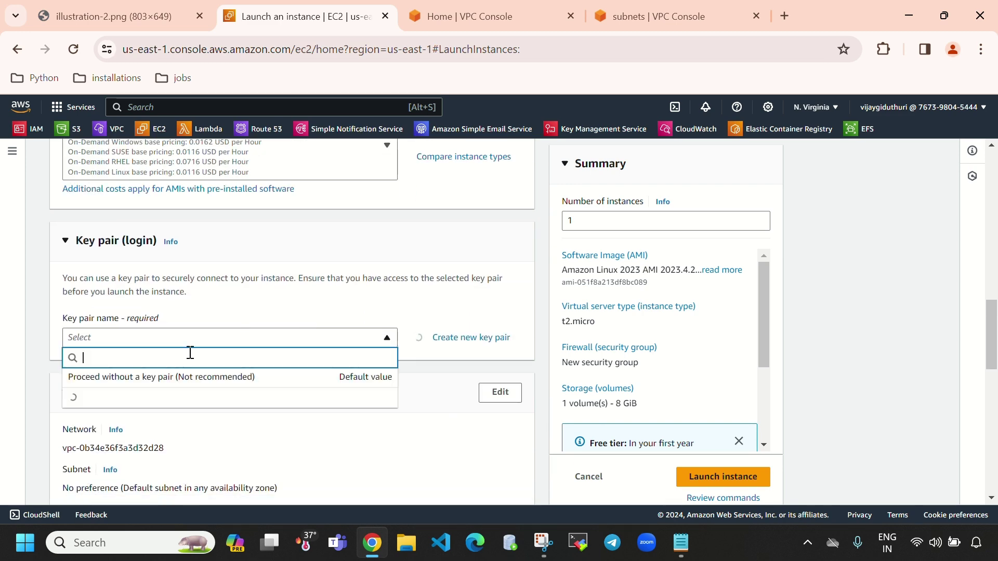
click(134, 402)
Edit the network settings to place the instance in my-vpc and its Public-subnet-2
scroll(319, 319, down, 3)
click(507, 237)
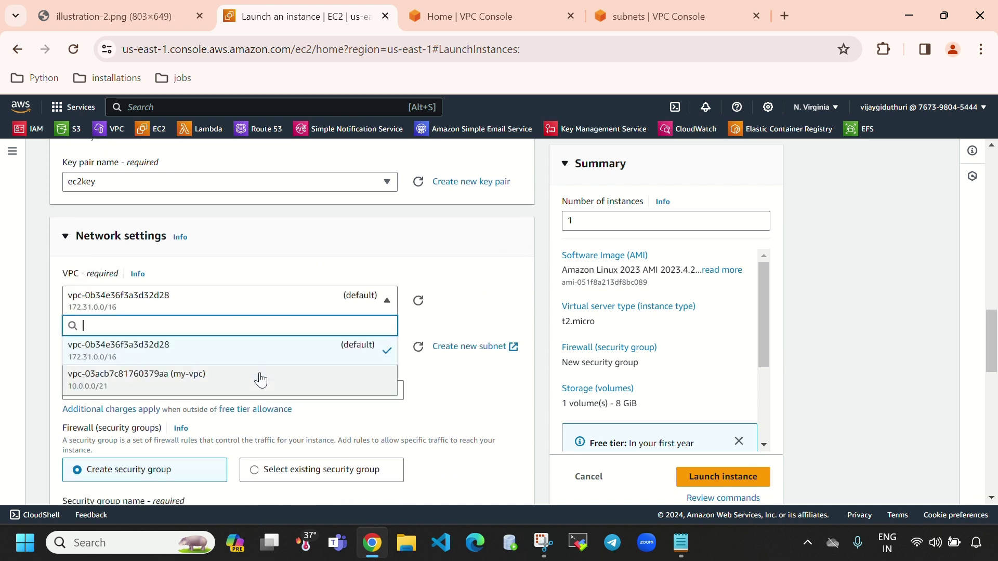
click(261, 379)
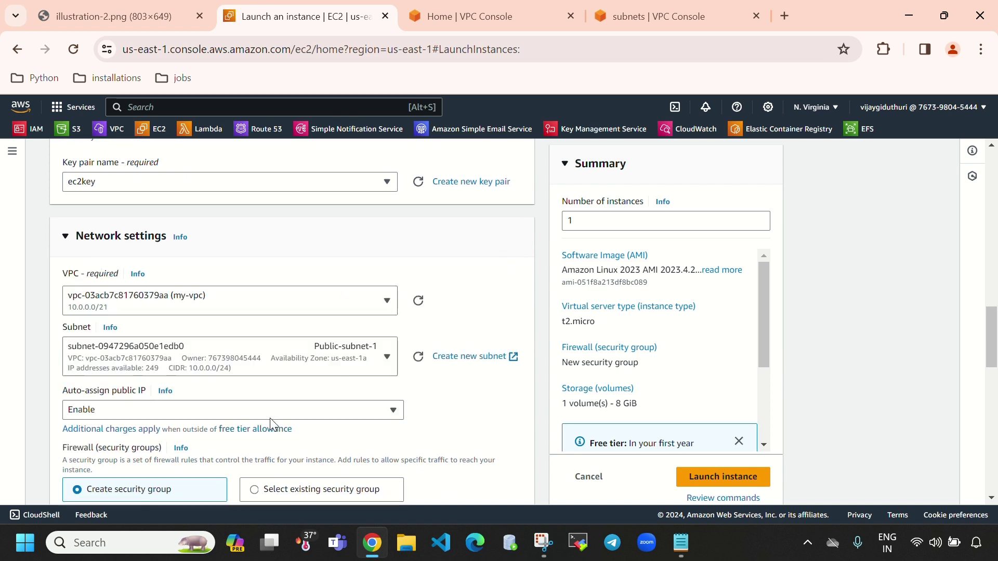
click(301, 361)
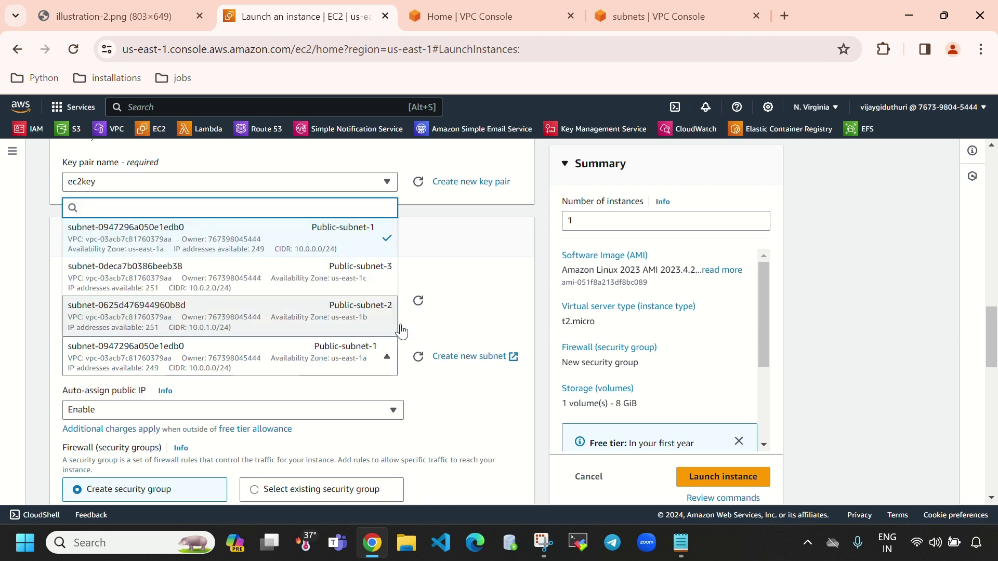
click(451, 281)
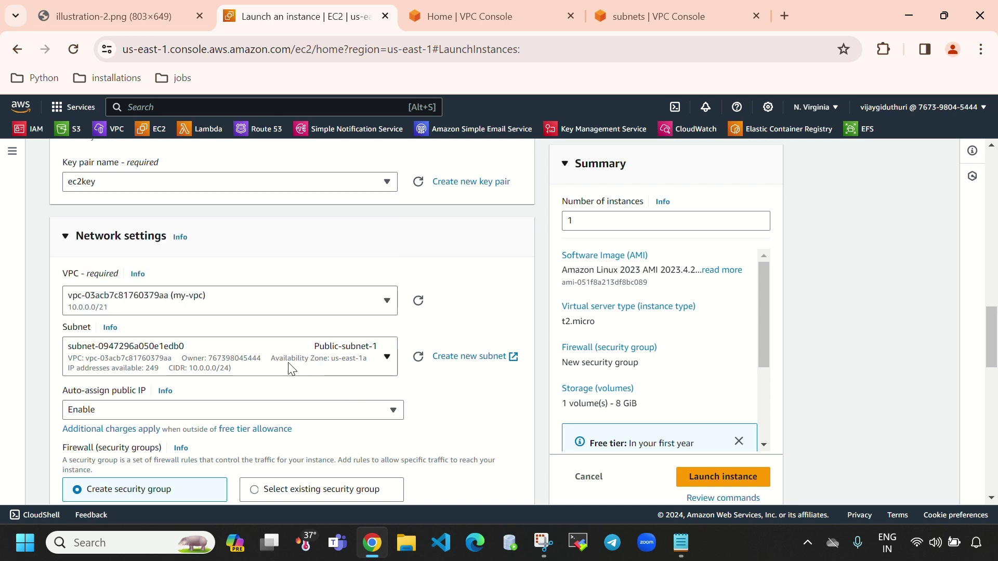
click(347, 374)
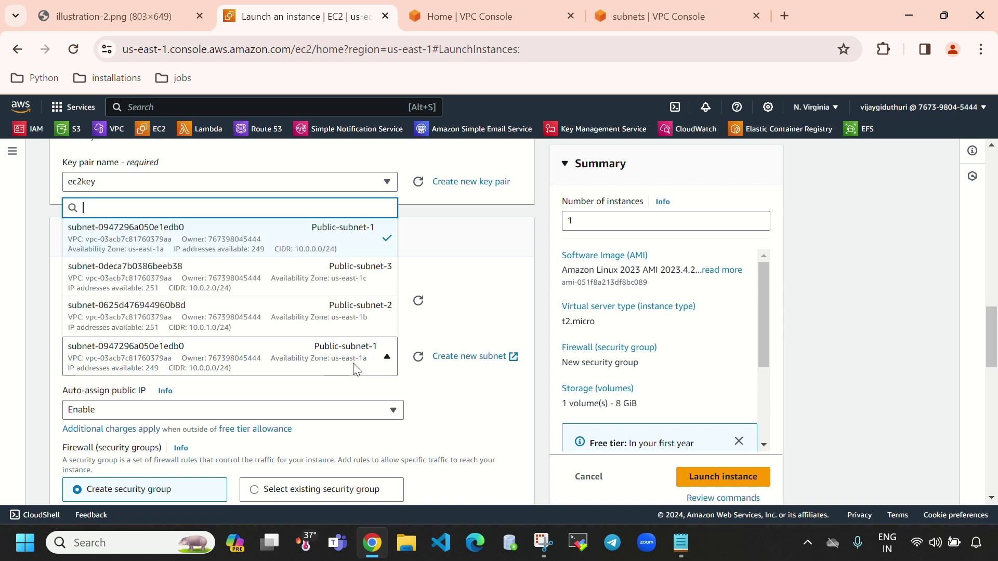
click(353, 314)
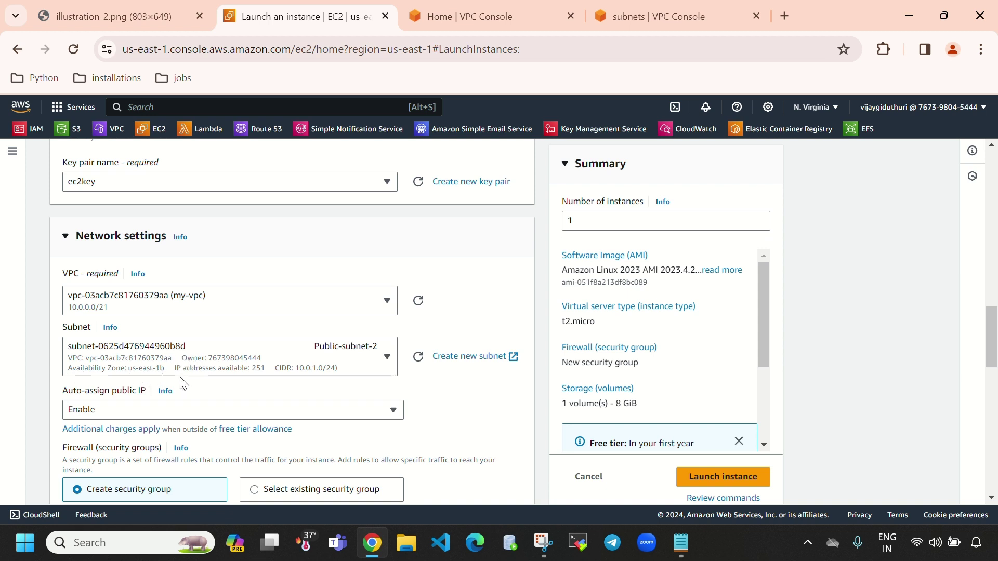
Assign the existing security group sg to instance-2 instead of creating a new one
scroll(289, 376, down, 5)
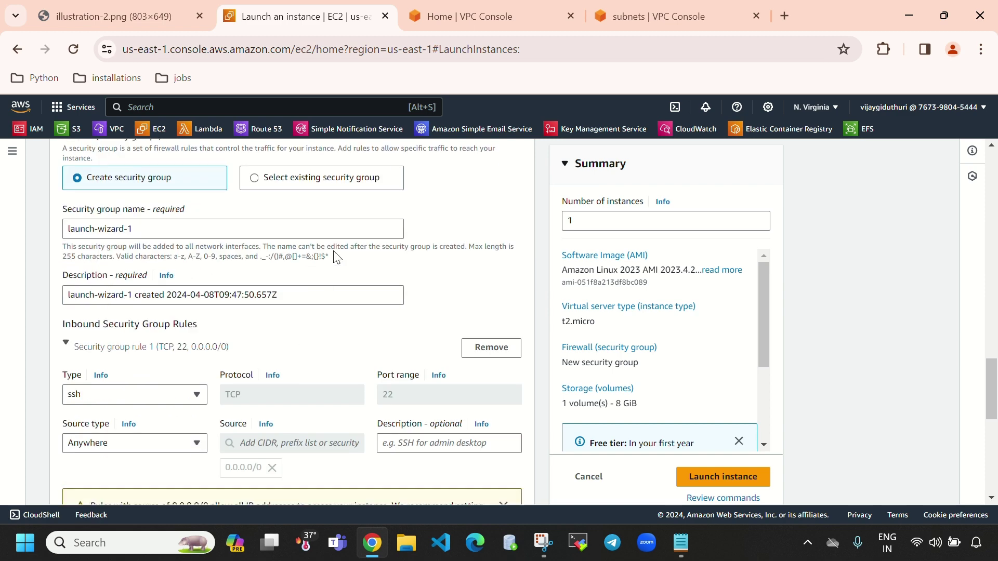
click(323, 177)
click(229, 234)
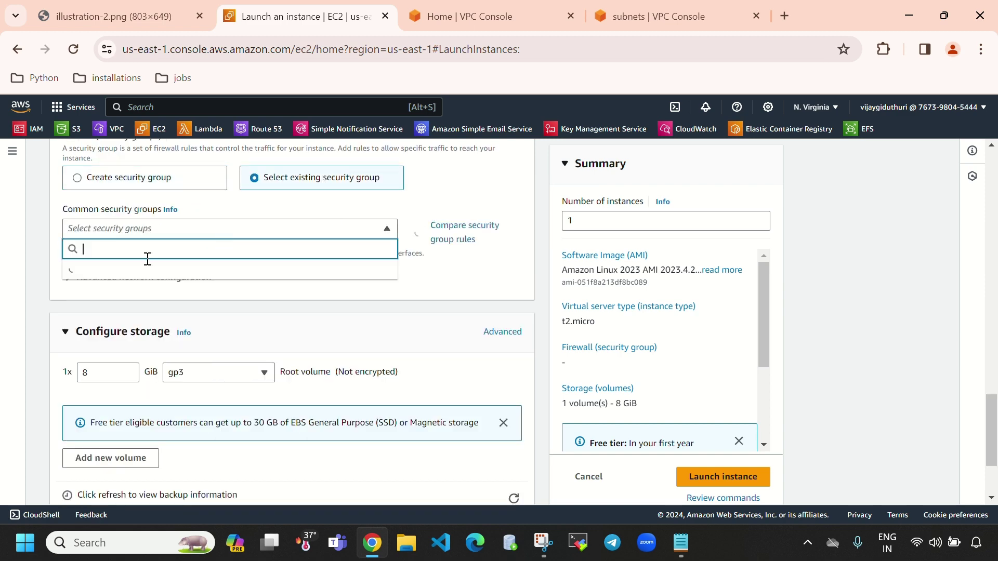
click(114, 287)
Paste the httpd bash script with the h1 greeting into the user data under Advanced details and check its greeting line
scroll(265, 289, down, 3)
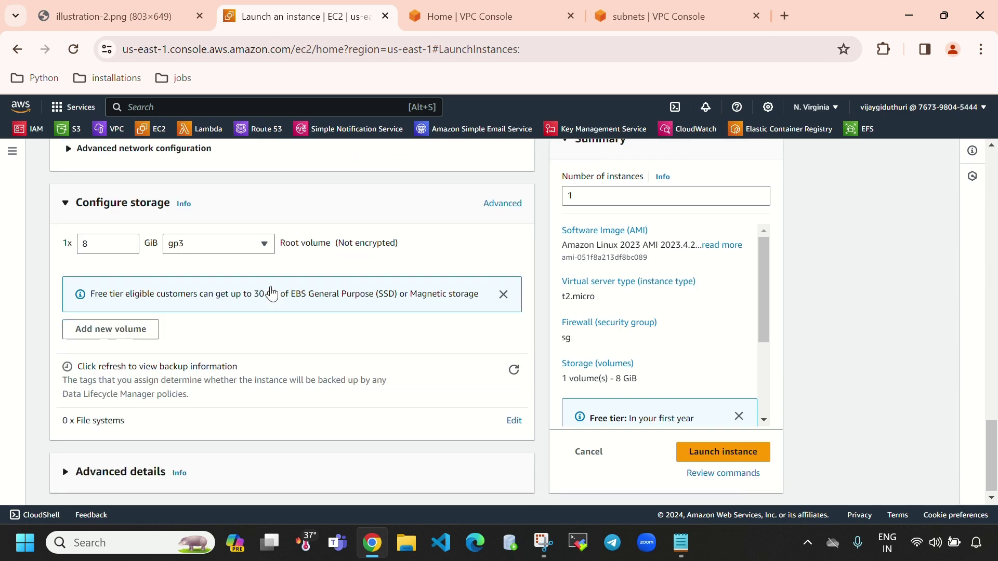
click(124, 473)
scroll(239, 395, down, 15)
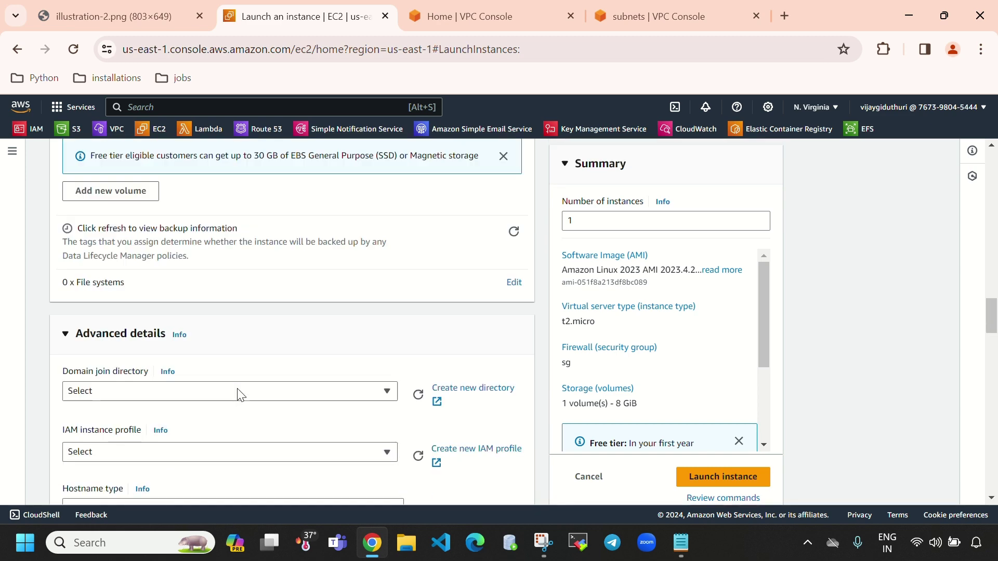
click(240, 401)
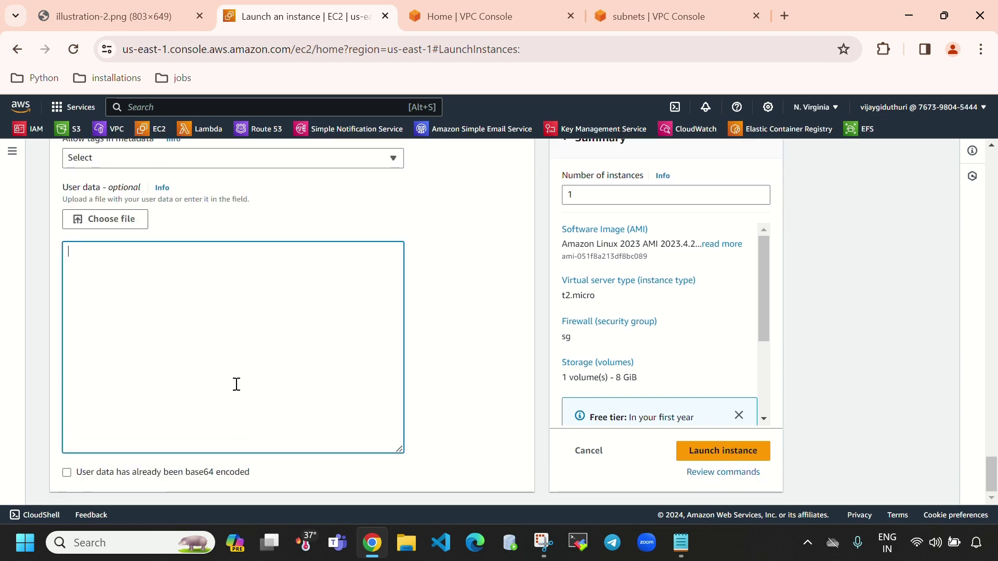
text(#!/bin/bash yum update -y yum install -y httpd systemctl start httpd systemctl enable httpd echo "<h1>Hello Vijay from $(hostname -f)</h1>" > /var/www/html/index.html)
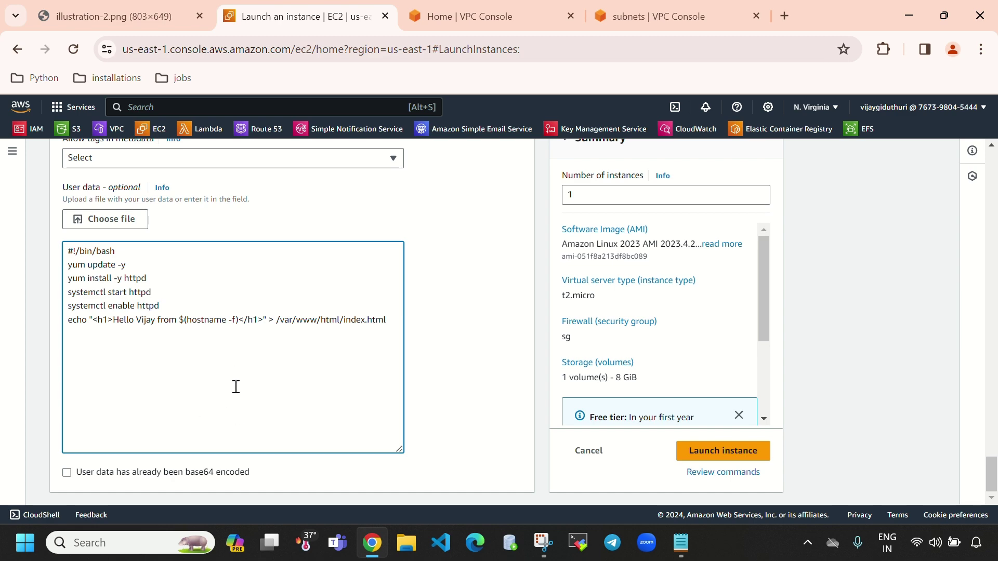
scroll(237, 381, up, 7)
scroll(267, 383, down, 7)
drag(189, 320, 229, 317)
click(334, 401)
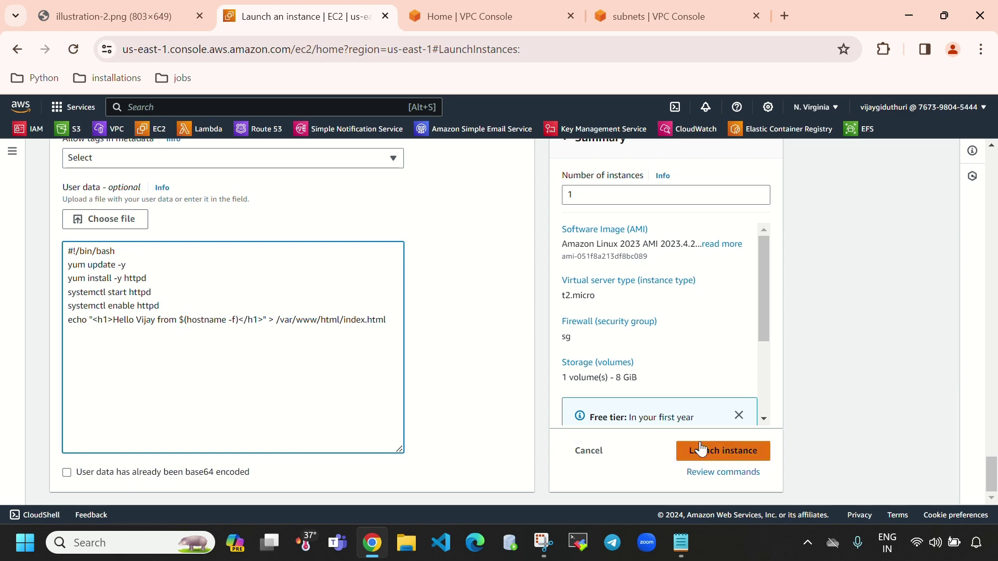
Review instance-2's subnet and security group in the network settings and launch the instance
scroll(227, 408, up, 20)
scroll(227, 407, up, 10)
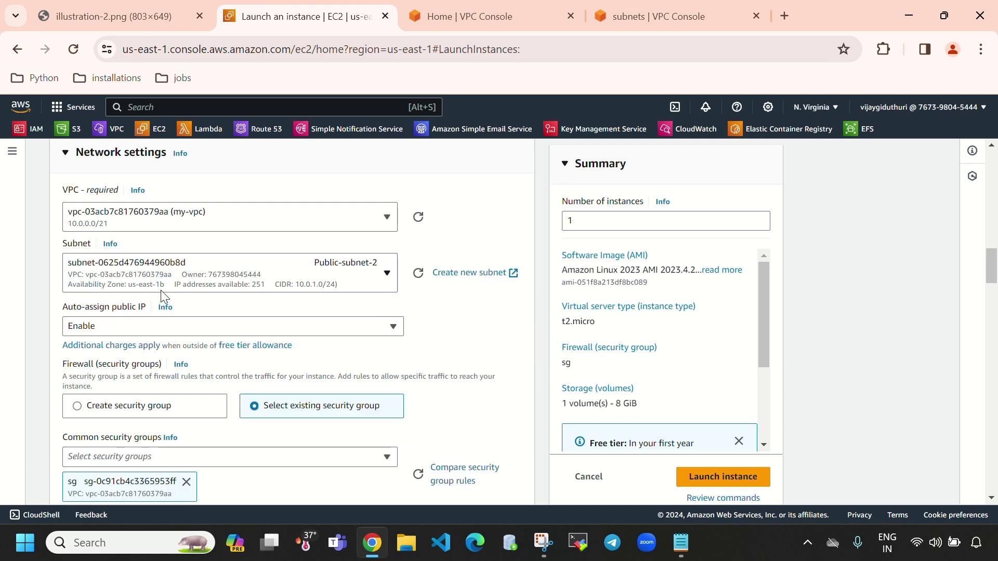
click(724, 477)
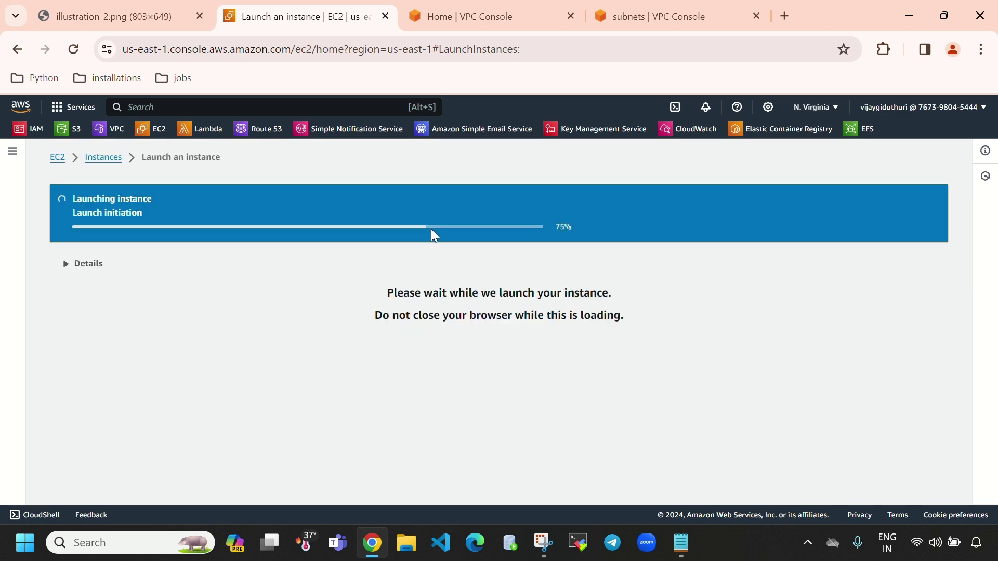
Return to the instances list, refresh it, and check the states of instance-1 and instance-2
click(104, 157)
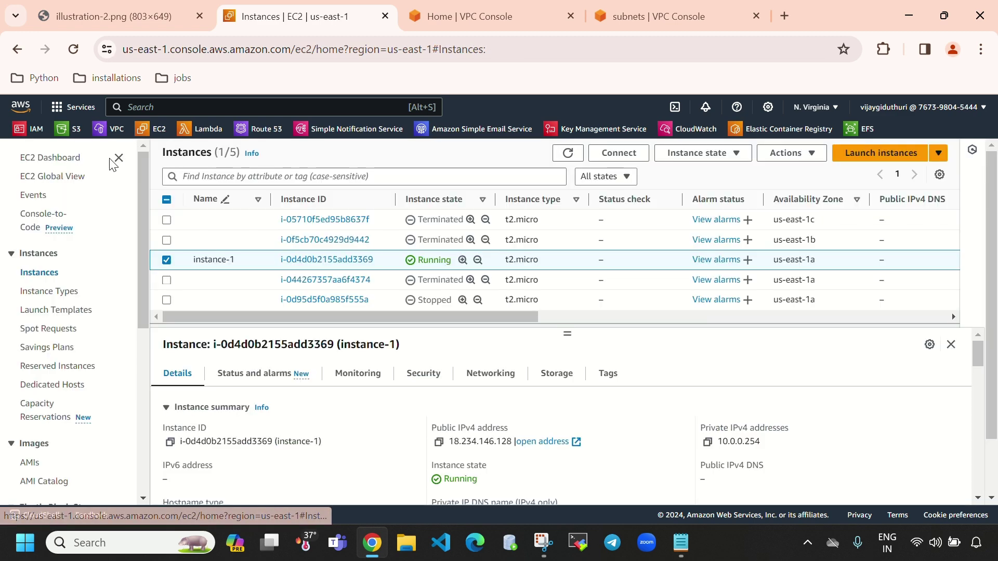
drag(418, 260, 477, 264)
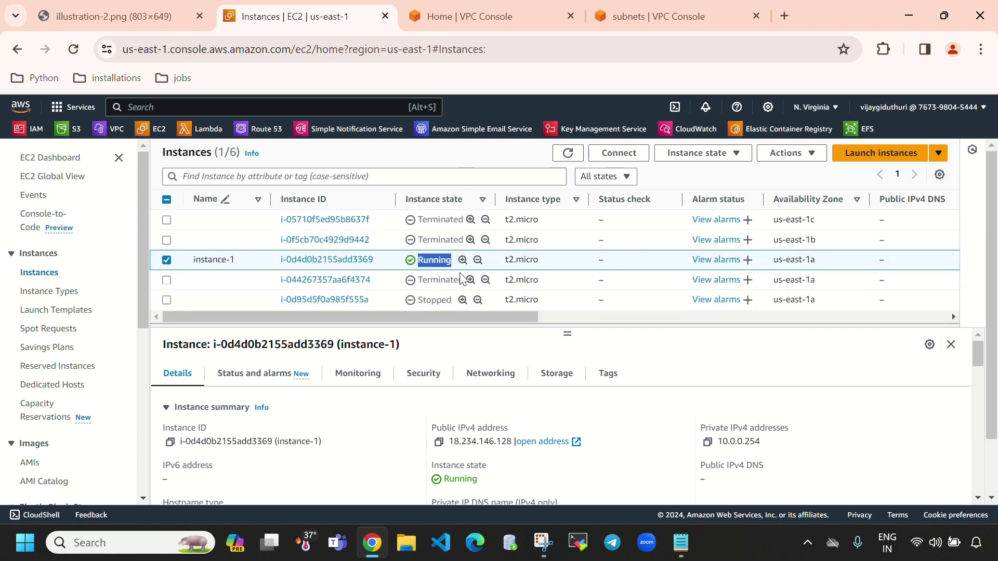
click(564, 154)
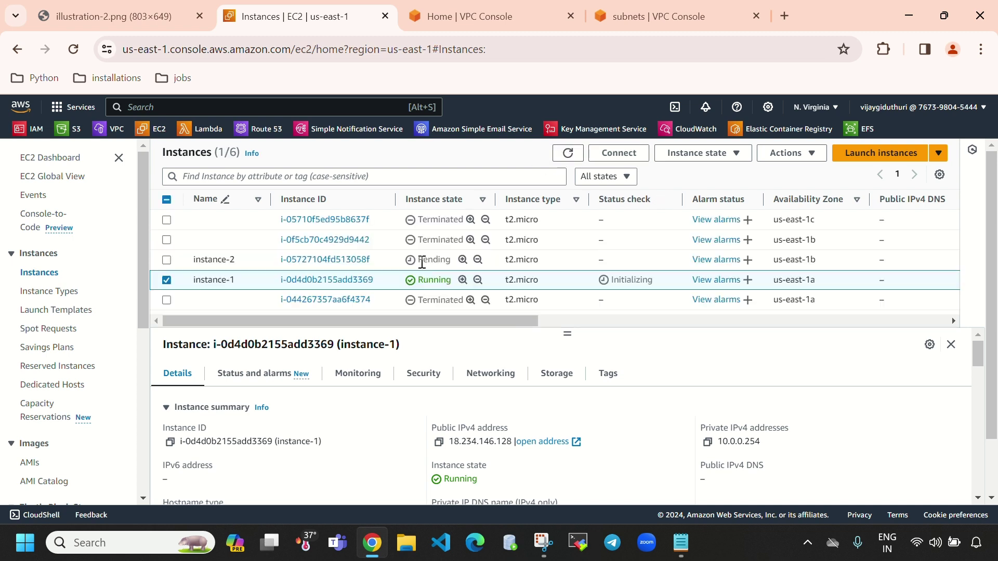
double_click(423, 262)
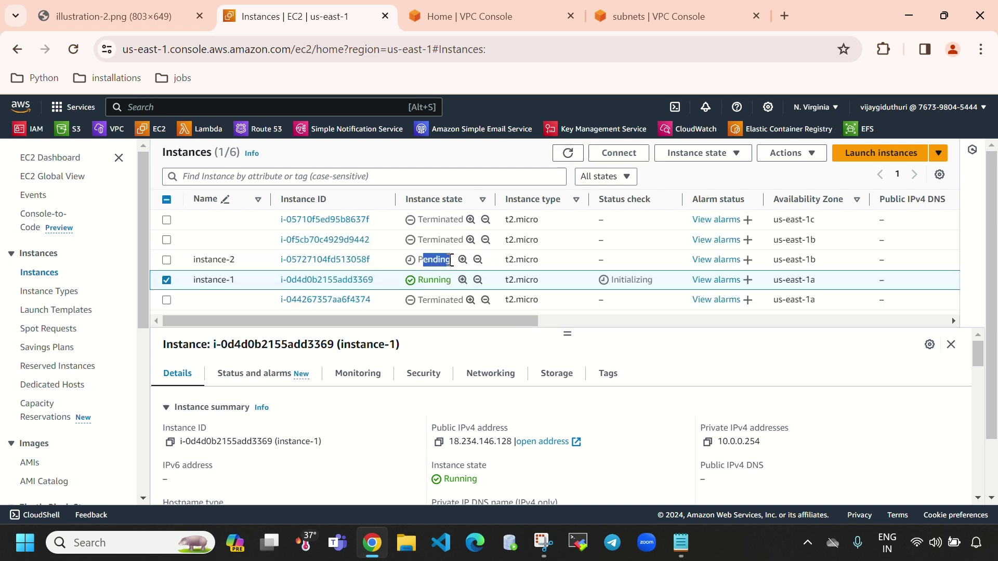
Filter the instances list by Instance state = running and refresh it
click(395, 176)
click(245, 450)
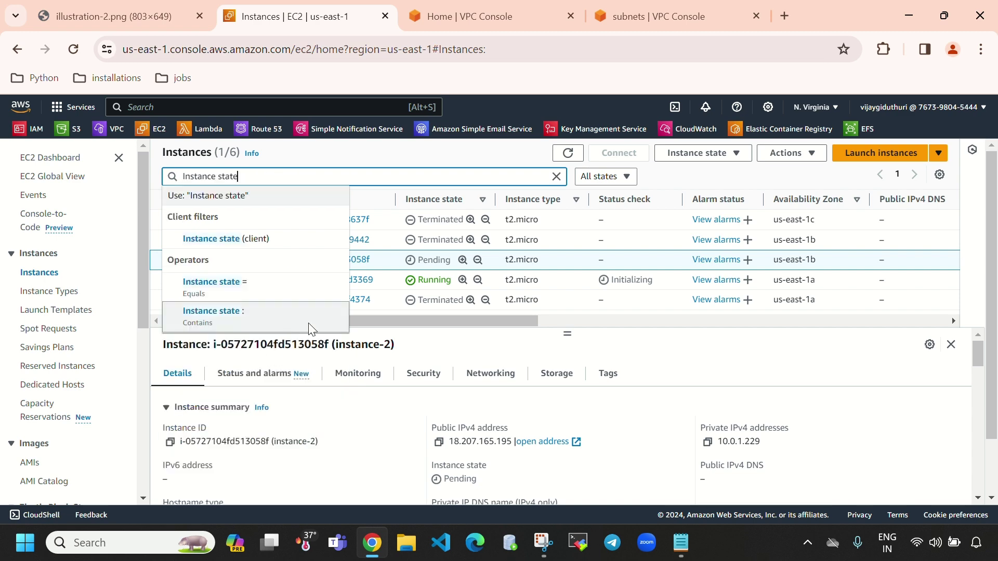
click(257, 287)
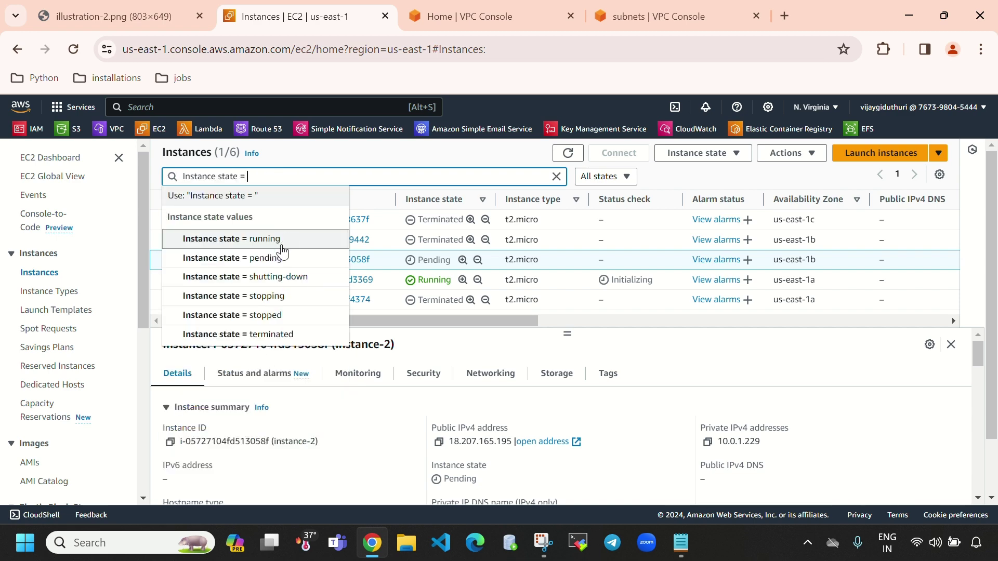
click(288, 239)
click(568, 153)
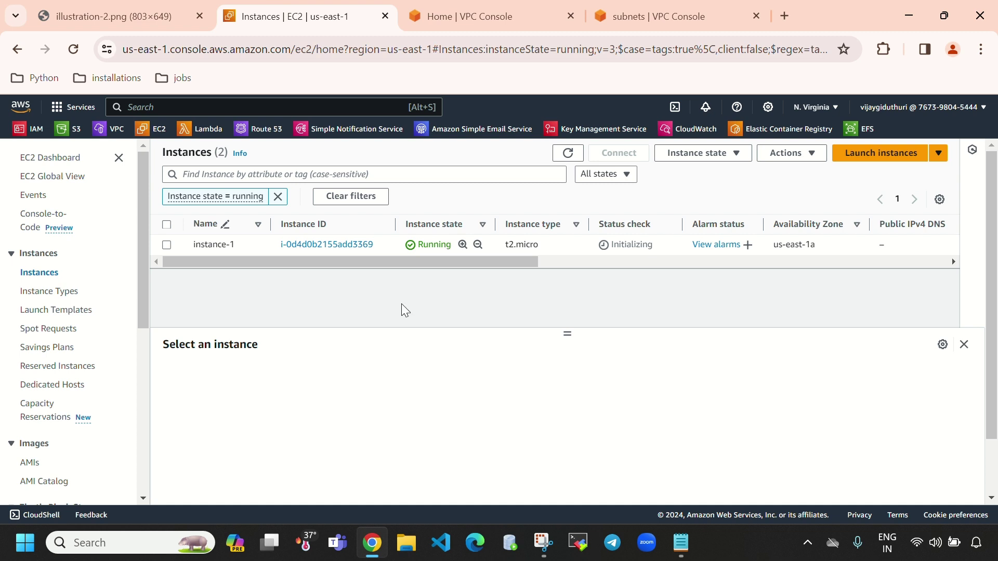
Copy instance-1's public IPv4 address and open it in a new browser tab
click(167, 245)
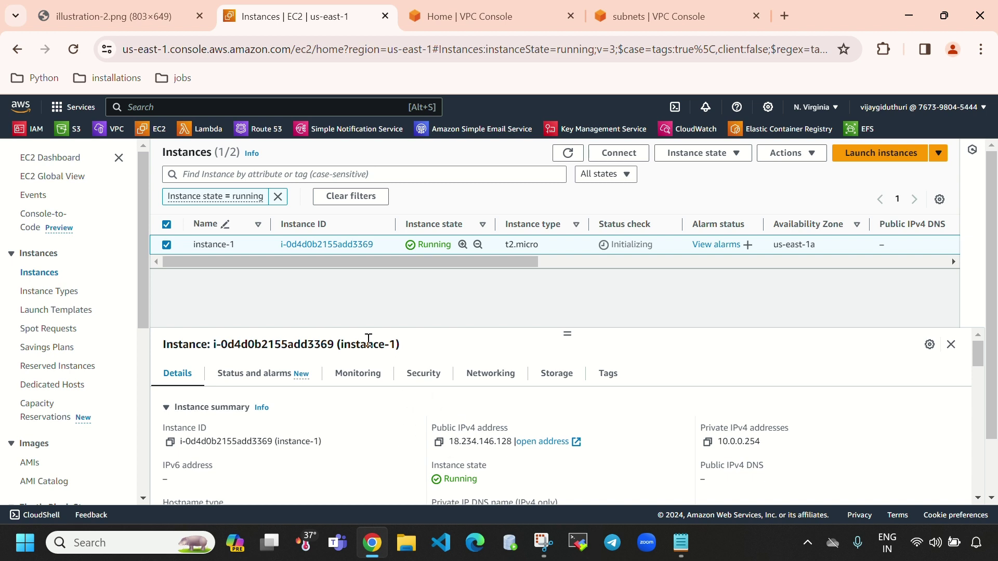
click(439, 442)
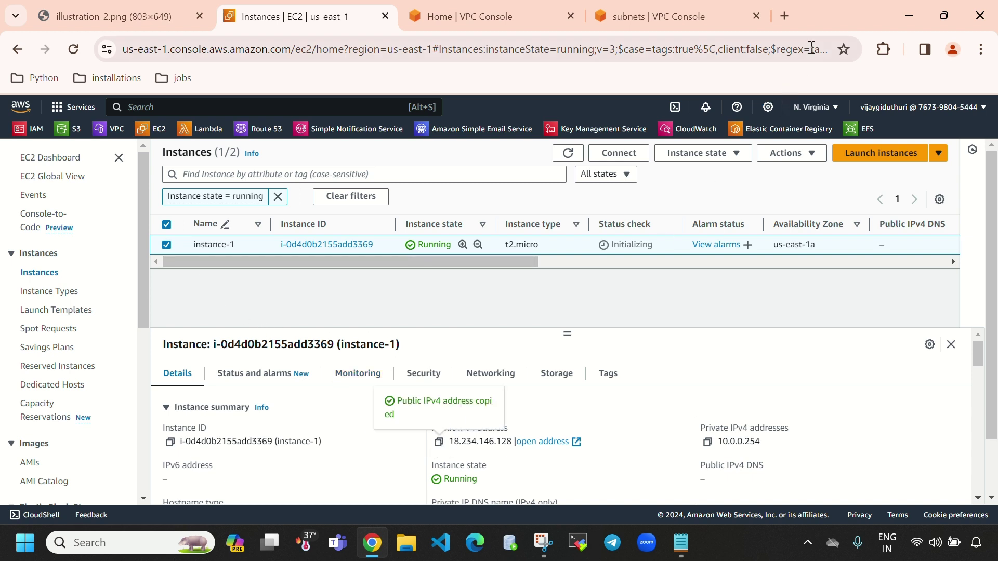
click(785, 15)
click(486, 290)
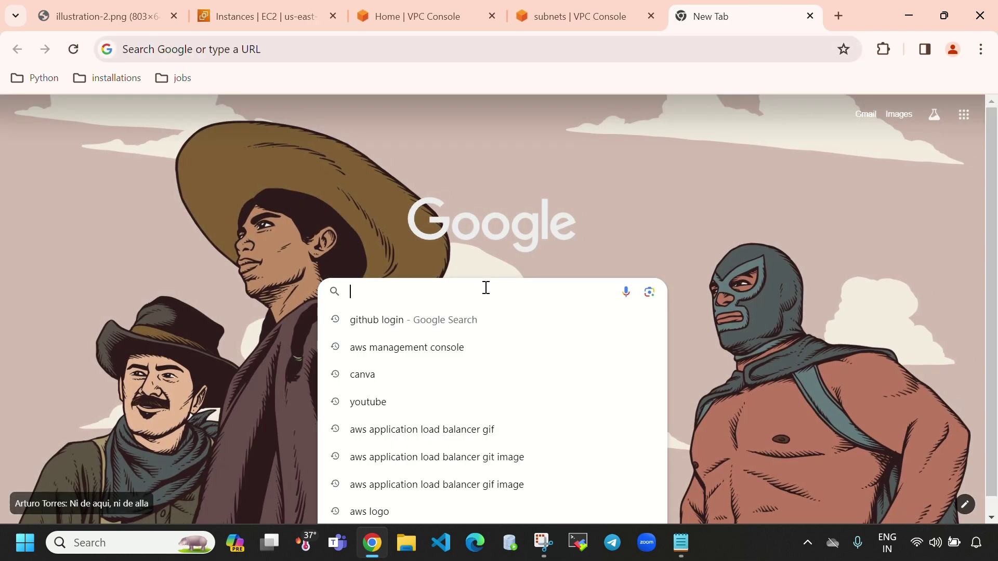
key(ctrl+v)
key(Return)
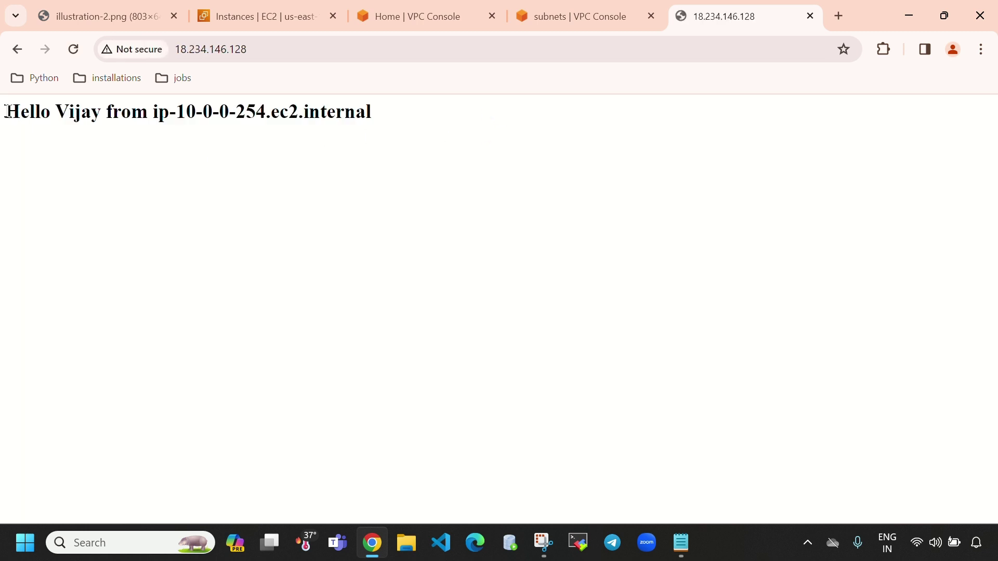
Examine the IP in the web page's greeting and compare it with instance-1's private IPv4 address in the EC2 console
drag(7, 111, 381, 111)
click(266, 115)
drag(178, 111, 268, 114)
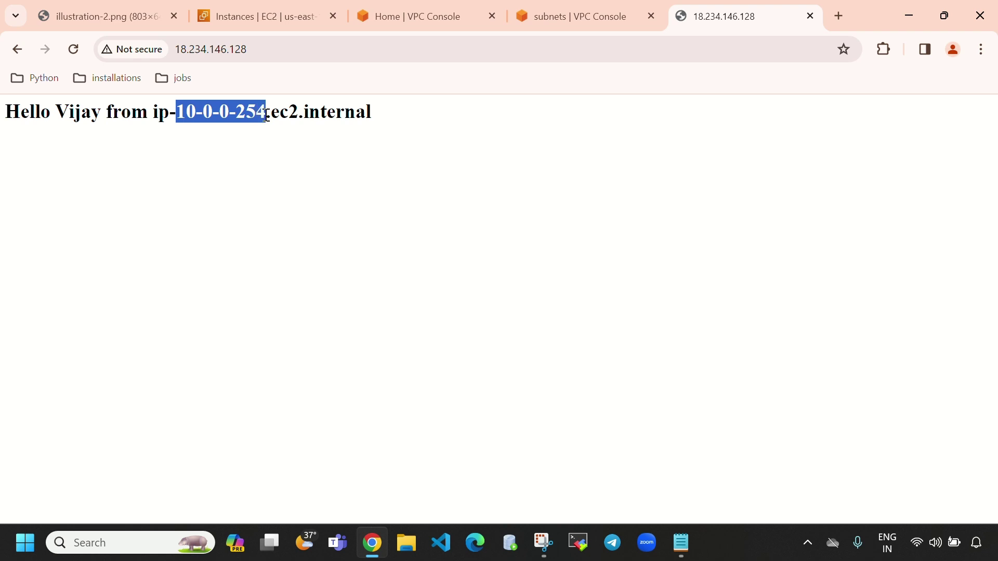
click(275, 23)
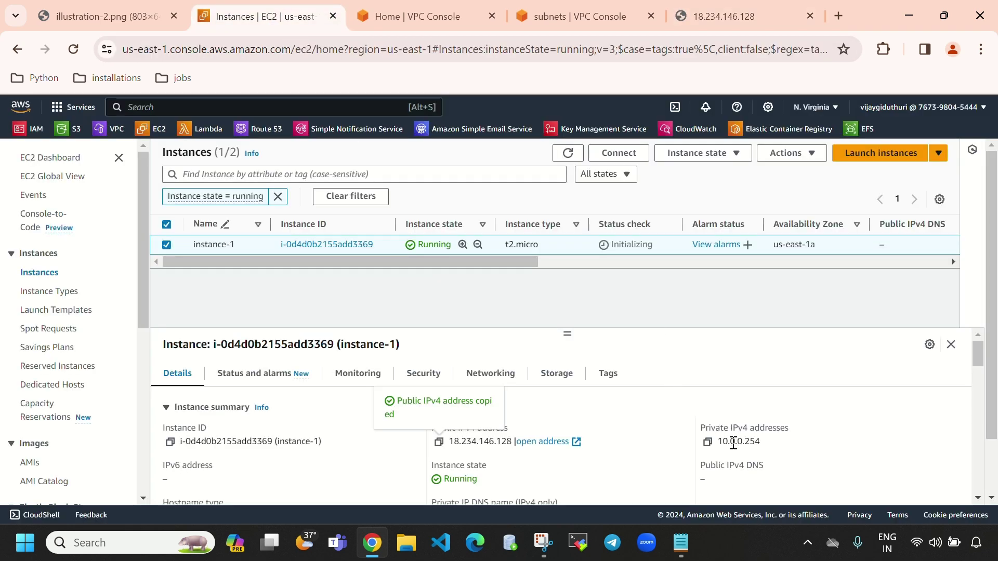
Recheck instance-1's private IPv4 address in its details against the IP shown on its web page
drag(722, 446, 766, 448)
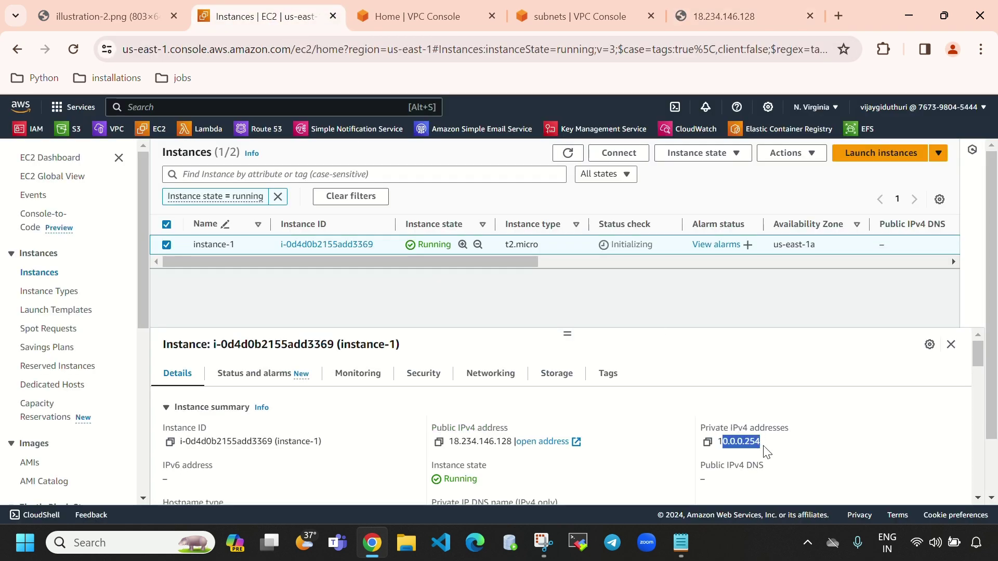
click(732, 397)
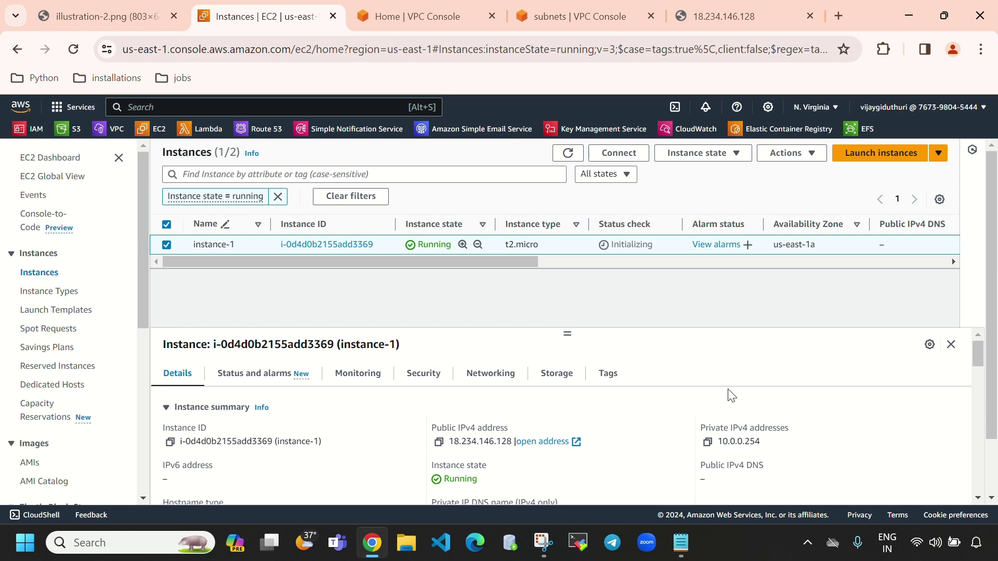
click(722, 16)
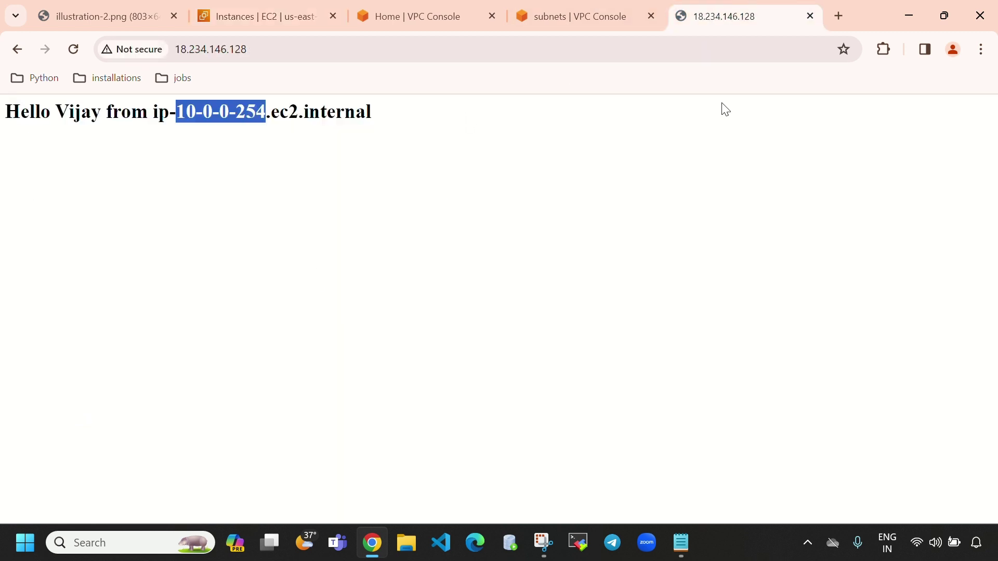
click(255, 16)
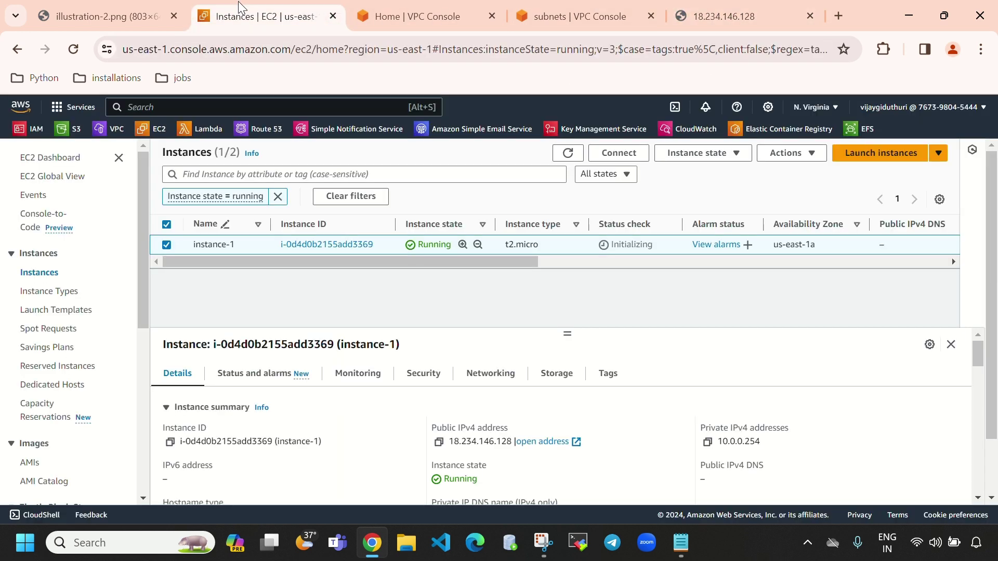
Copy instance-2's public IPv4 address from the refreshed instances list and open it in a new browser tab
click(562, 159)
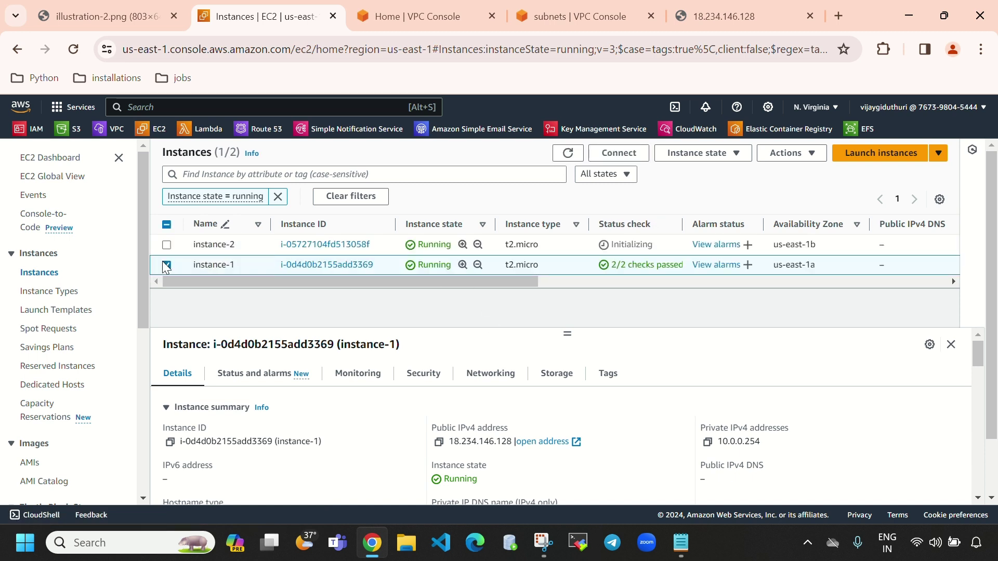
click(166, 265)
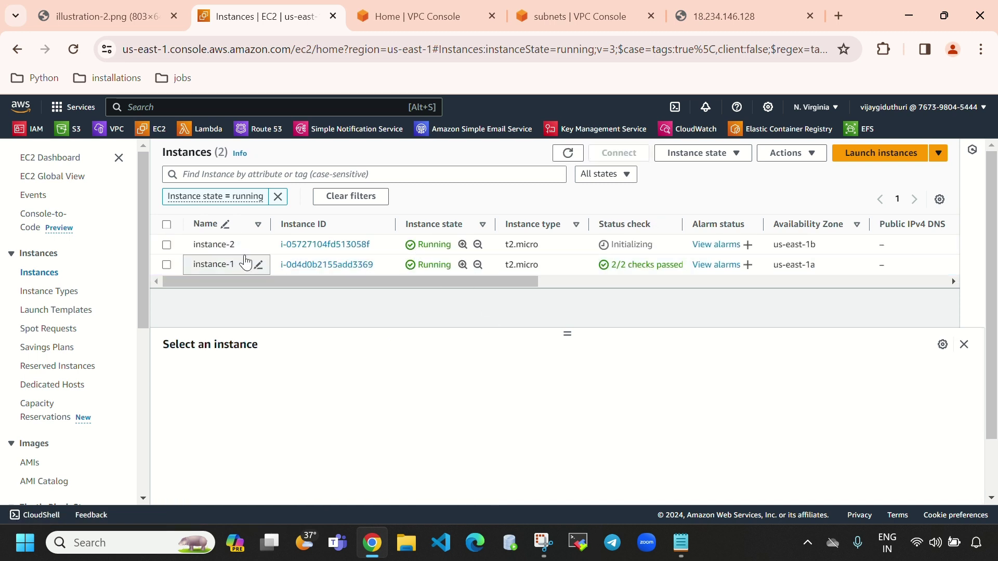
click(166, 244)
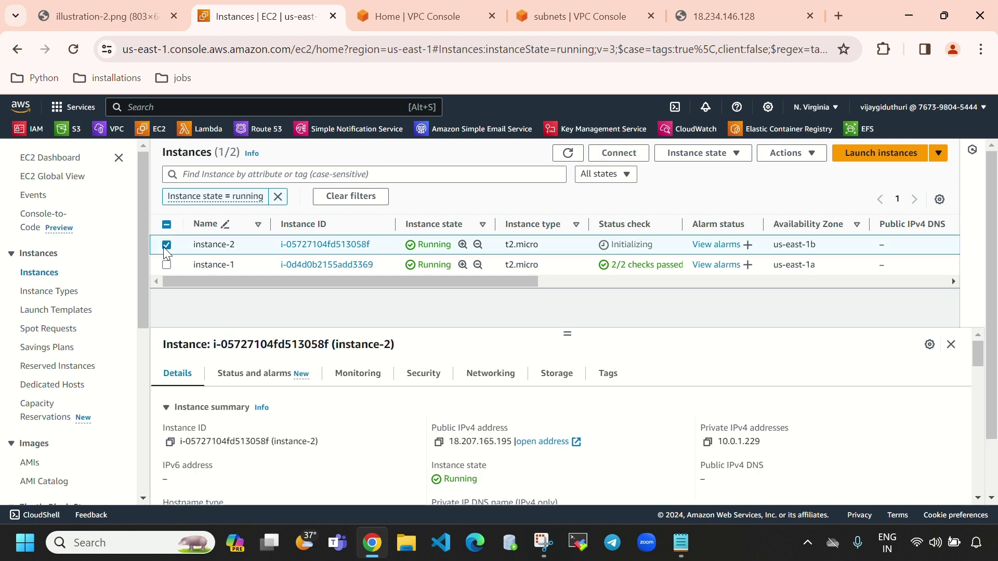
click(438, 442)
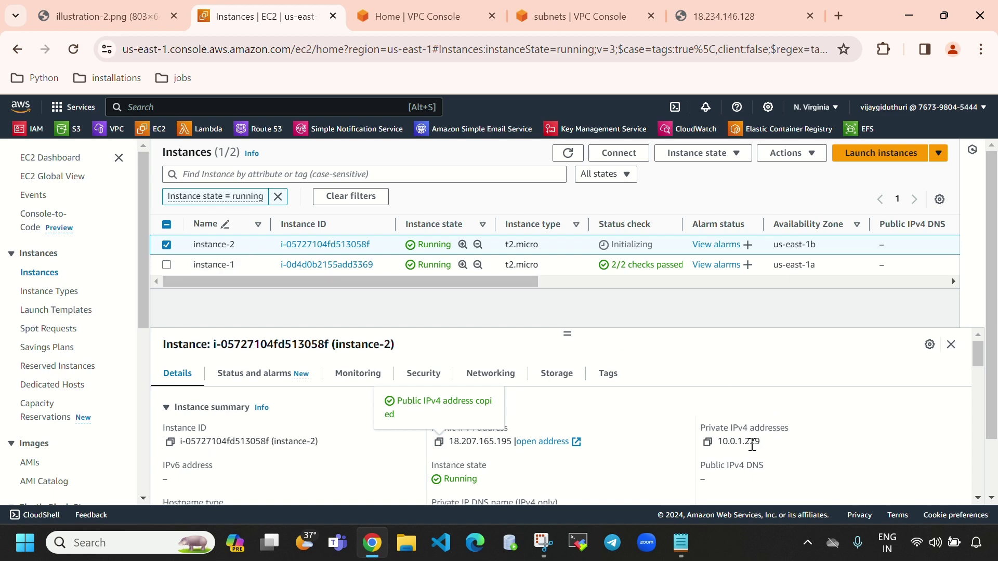
click(839, 16)
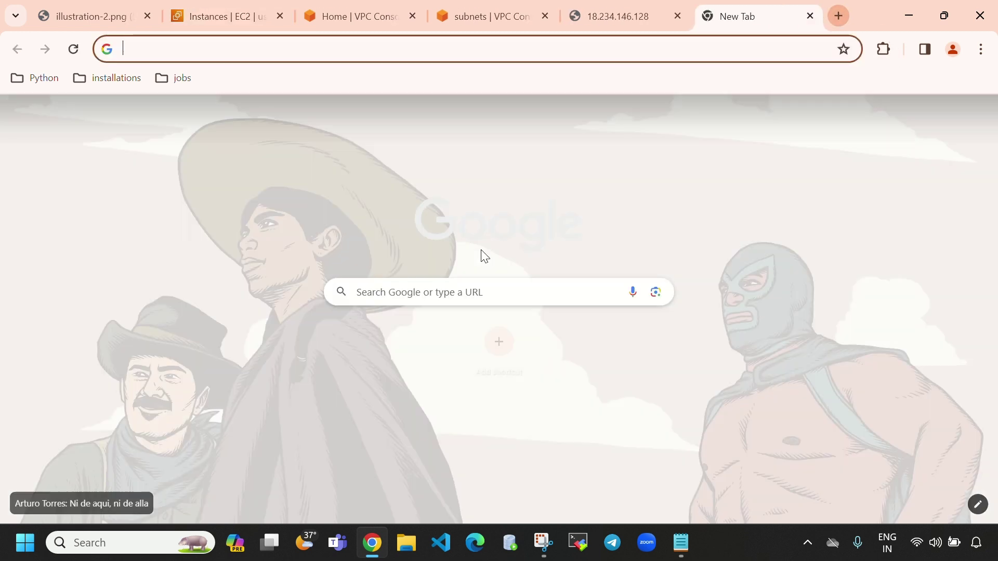
click(491, 291)
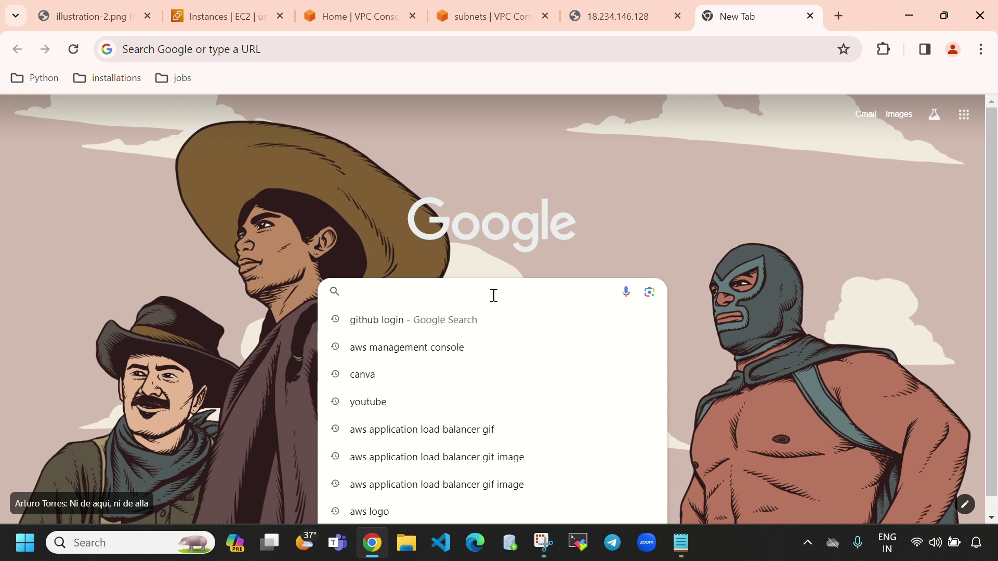
key(ctrl+v)
key(Return)
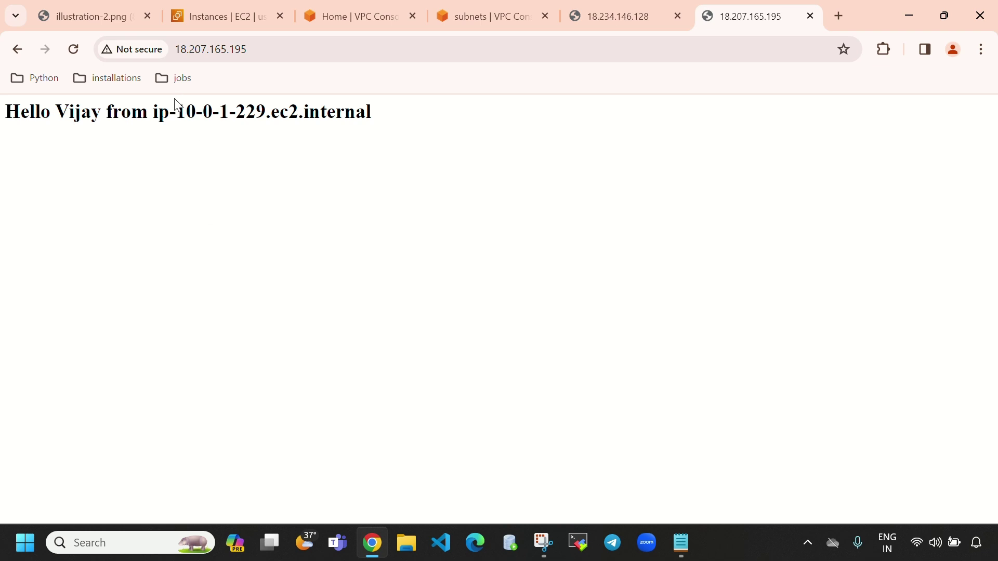
Compare the IP in instance-2's web page greeting with its private IPv4 address in EC2 and with instance-1's web page
drag(176, 111, 257, 115)
click(277, 148)
click(243, 15)
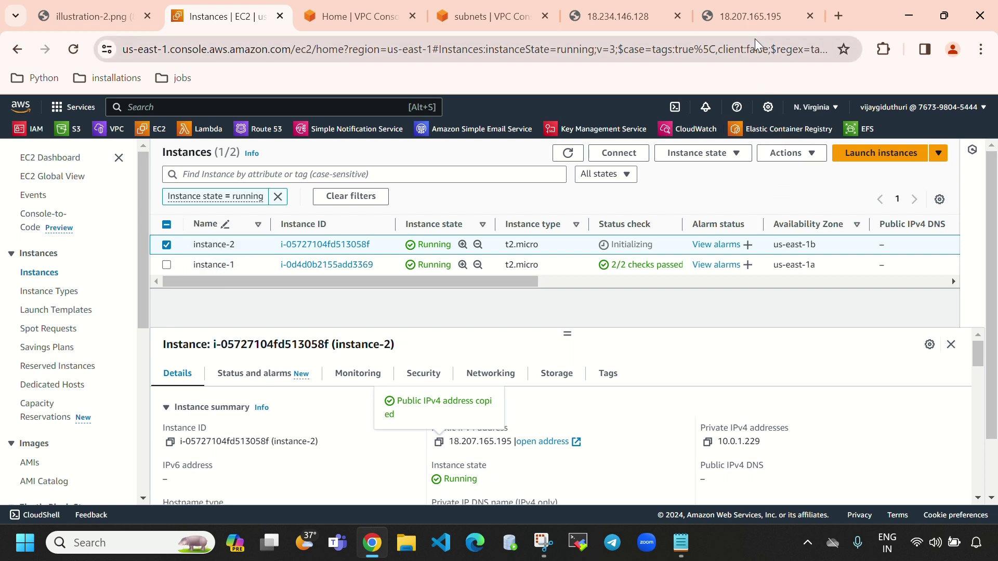
click(755, 15)
click(627, 16)
click(736, 14)
click(640, 21)
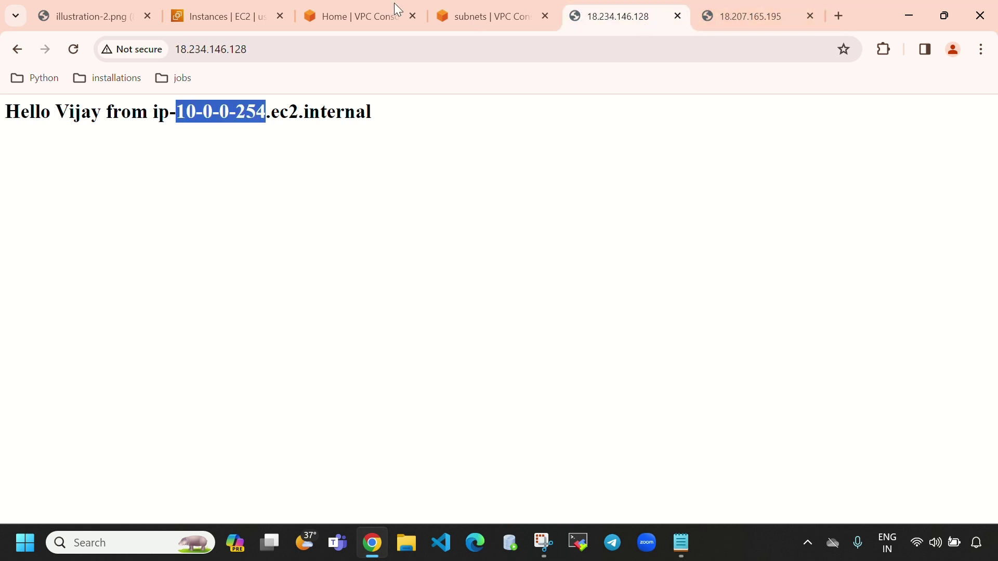
Start creating an Application Load Balancer from the EC2 load balancers page
click(260, 15)
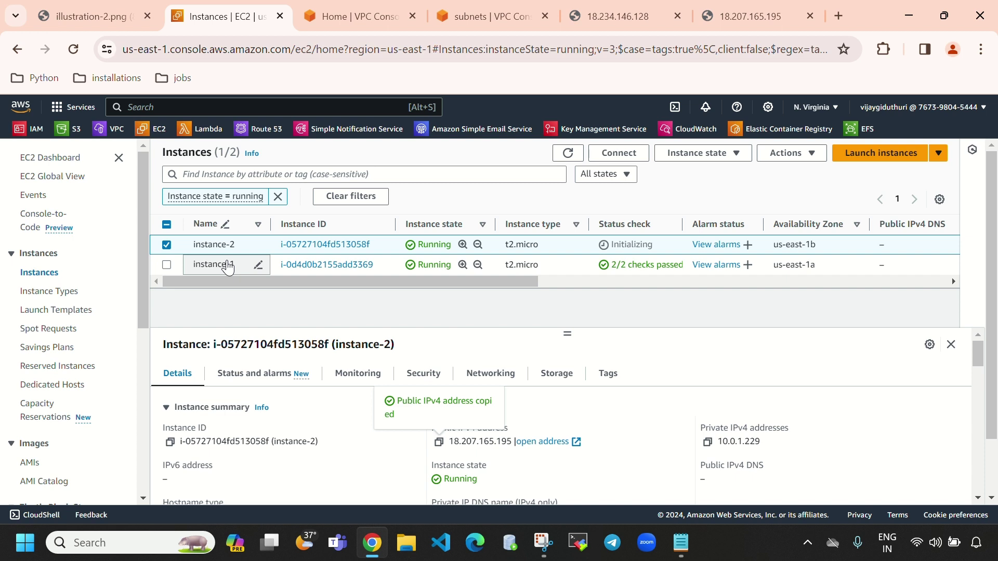
scroll(27, 329, down, 6)
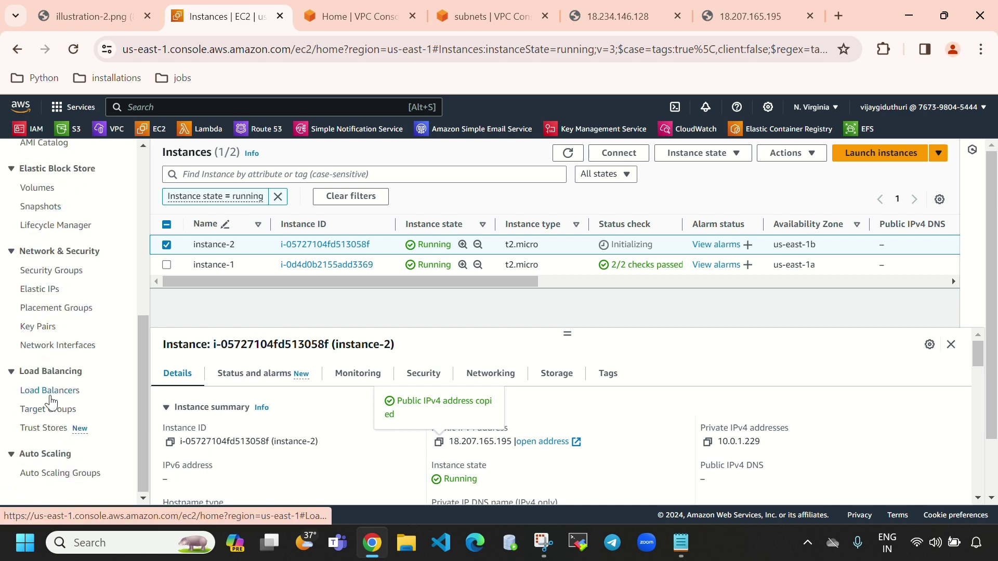
click(51, 395)
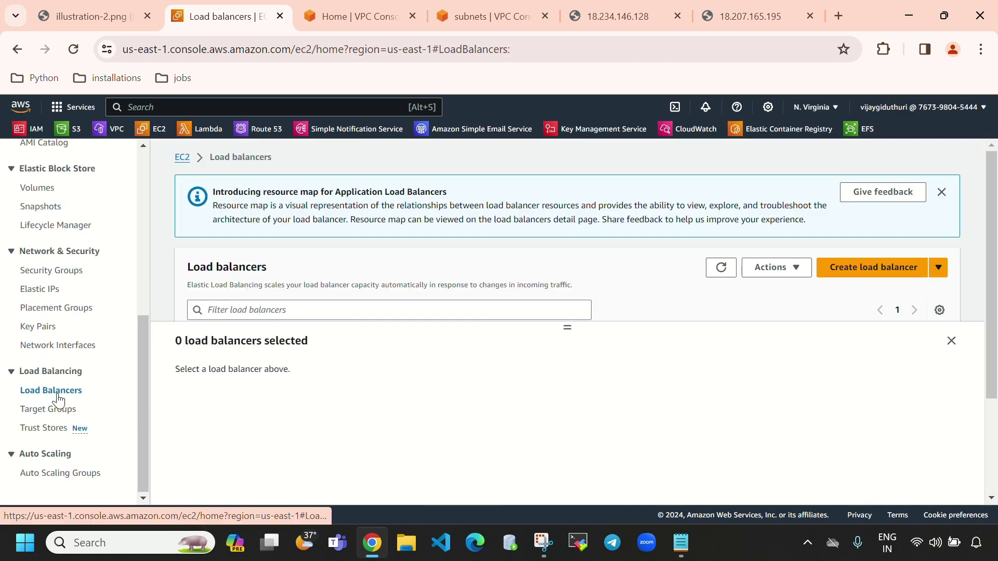
click(871, 273)
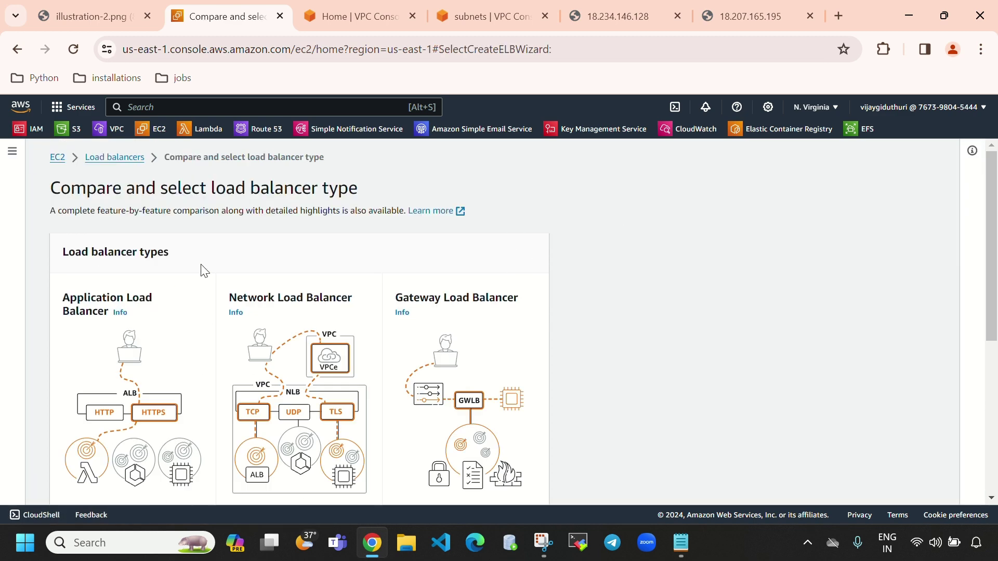
scroll(147, 345, down, 6)
scroll(138, 405, up, 6)
scroll(110, 320, down, 5)
click(89, 374)
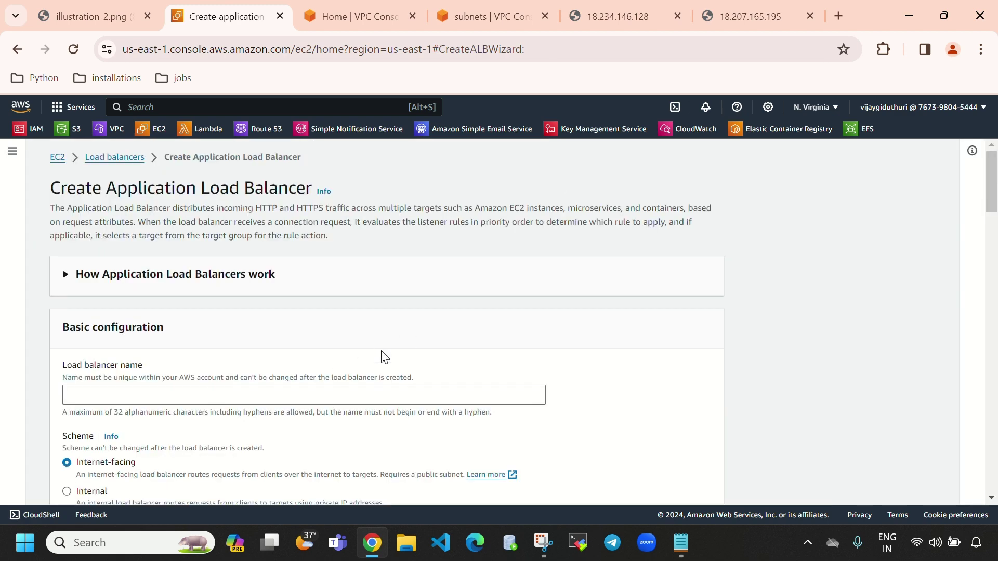
Look over the load balancer form's basic configuration and expand the EC2 navigation to its Load Balancing entries
click(251, 395)
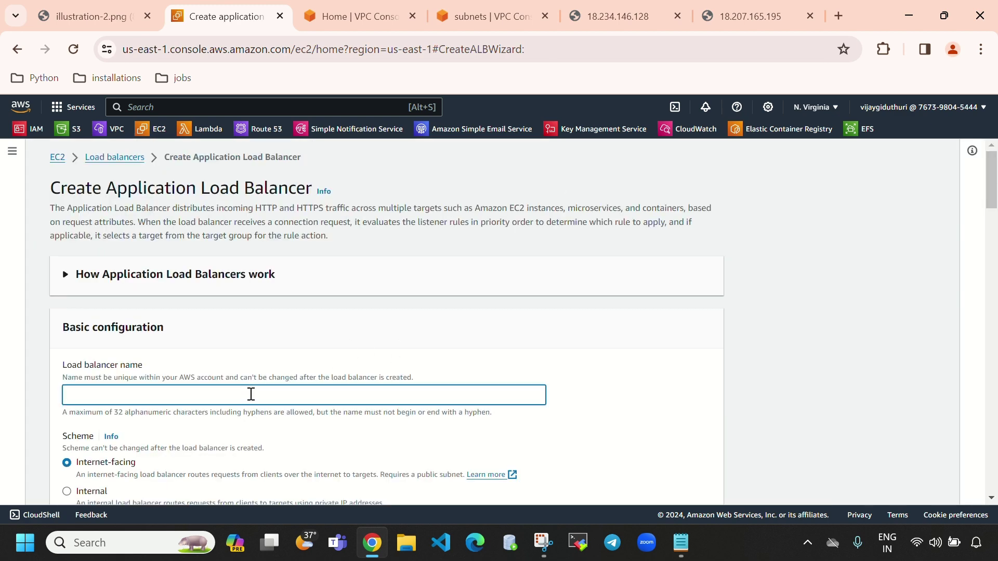
scroll(335, 348, down, 2)
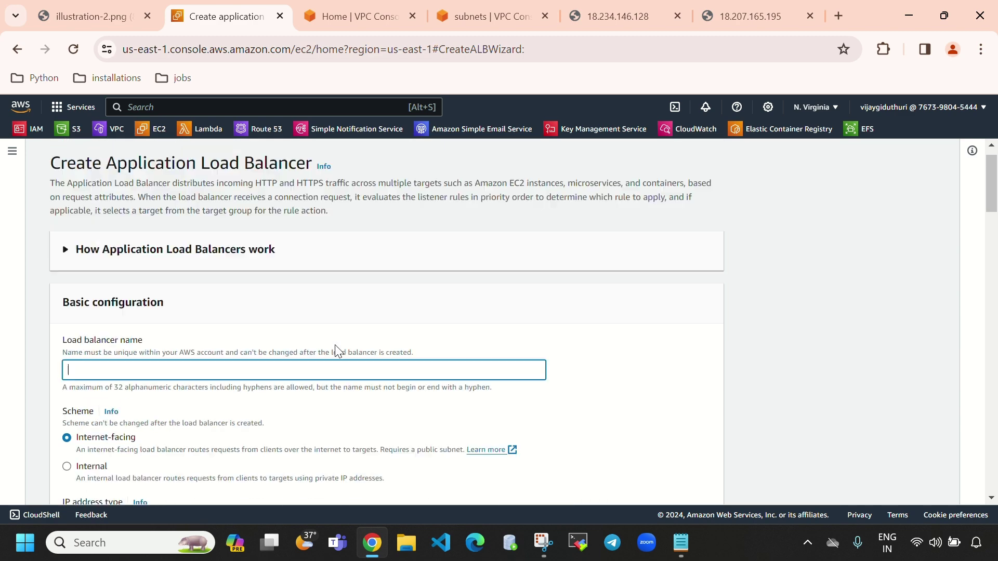
scroll(336, 348, up, 2)
click(12, 150)
scroll(78, 395, down, 5)
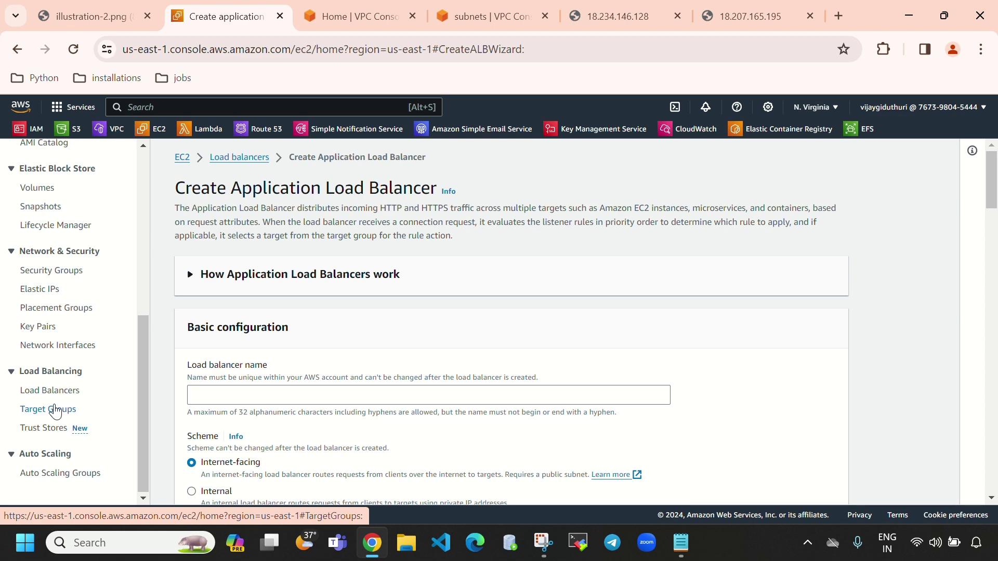
Name the load balancer myapplicationloadbalancerfordemo
click(229, 396)
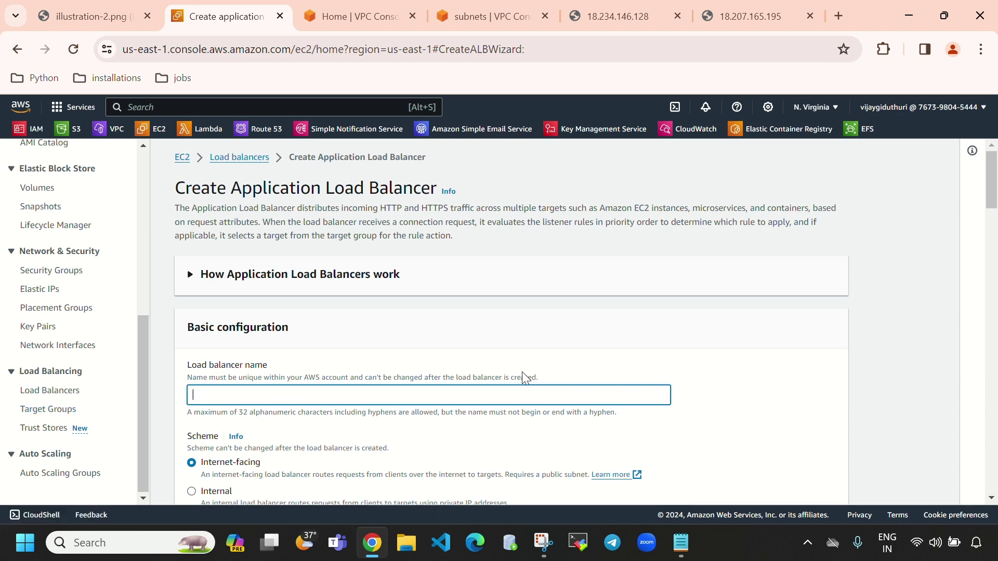
scroll(527, 378, down, 3)
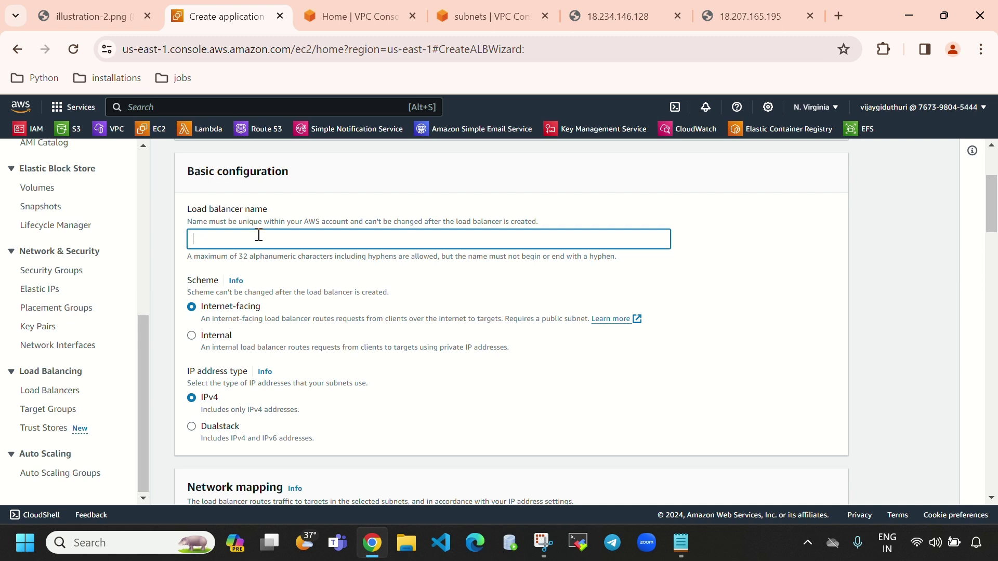
text(my applicationloadbalancerfor)
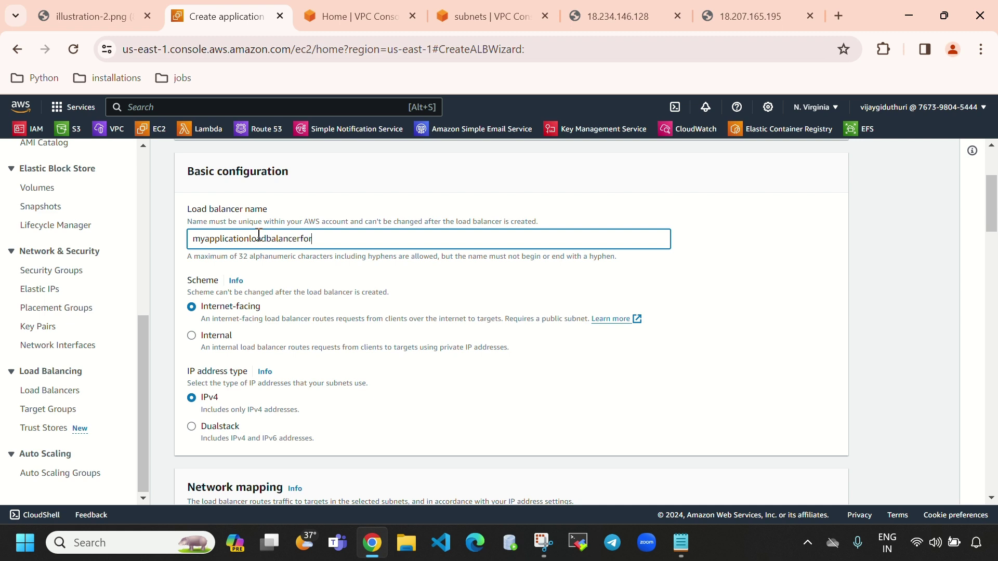
text(demo)
Try the Internal scheme for the load balancer and set it back to Internet-facing
drag(187, 281, 273, 309)
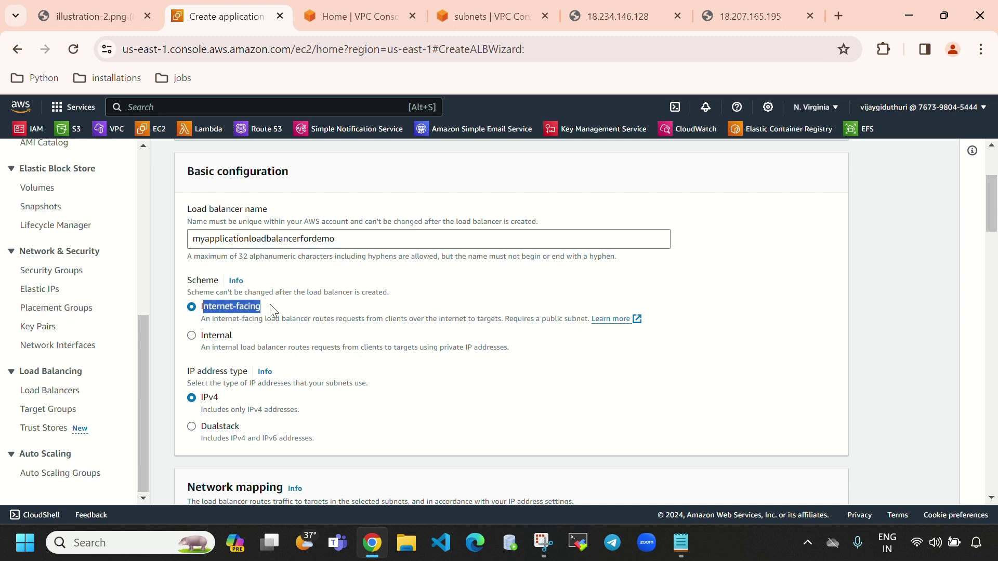
click(245, 346)
drag(230, 335, 202, 338)
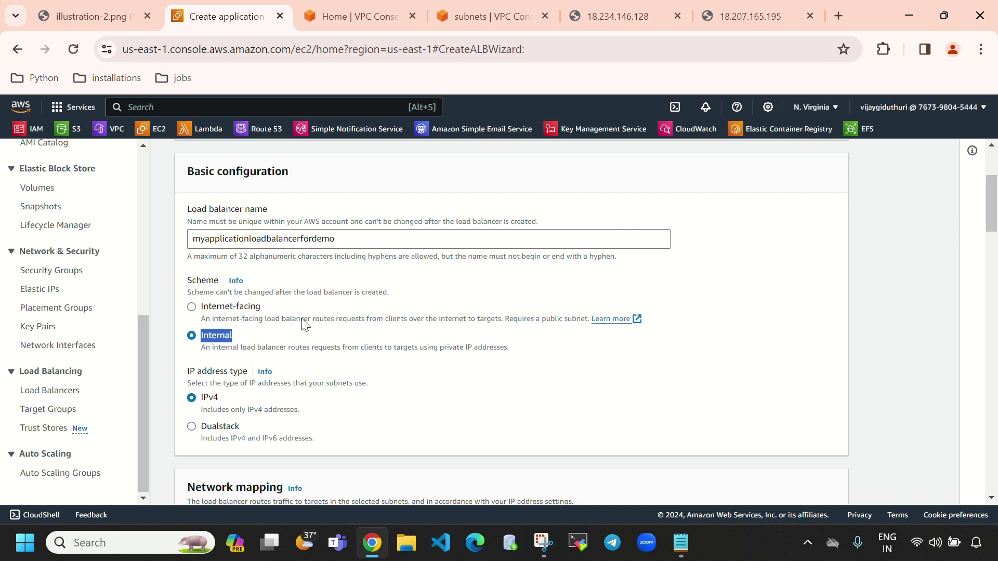
click(242, 319)
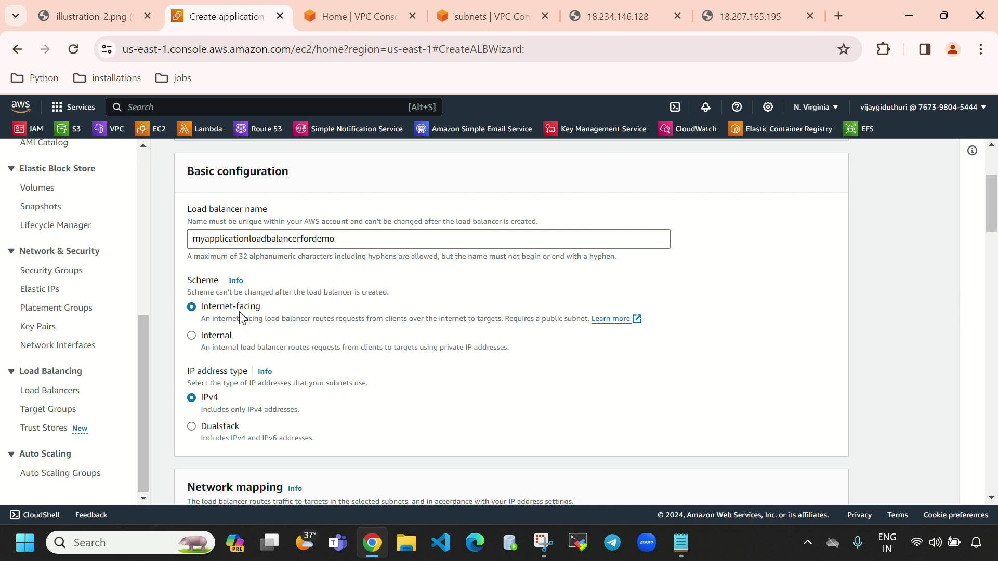
Review the IP address type options and select my-vpc as the load balancer's VPC in the network mapping
scroll(363, 324, down, 1)
drag(187, 293, 247, 303)
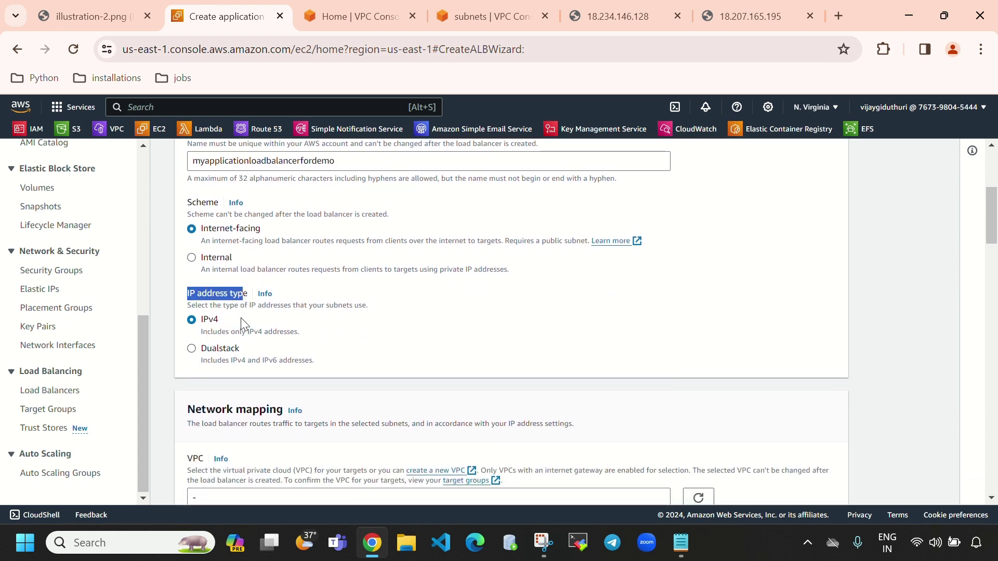
click(390, 330)
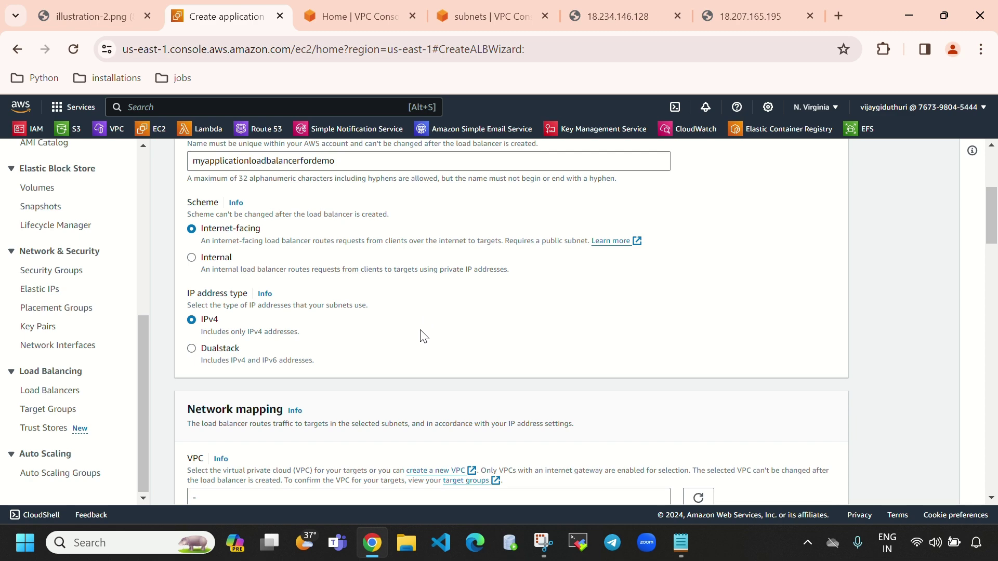
scroll(415, 320, down, 7)
scroll(395, 275, up, 4)
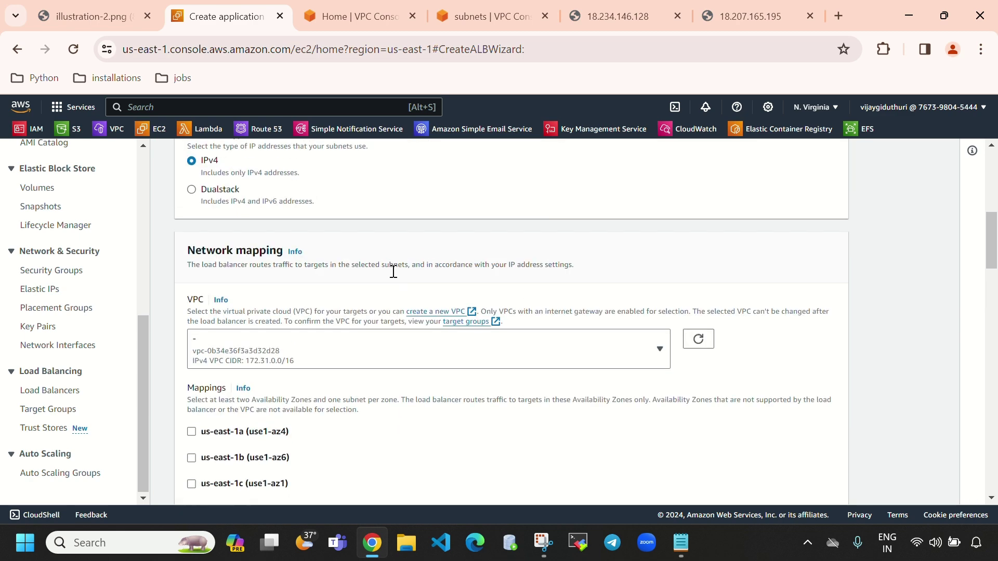
click(441, 355)
click(361, 322)
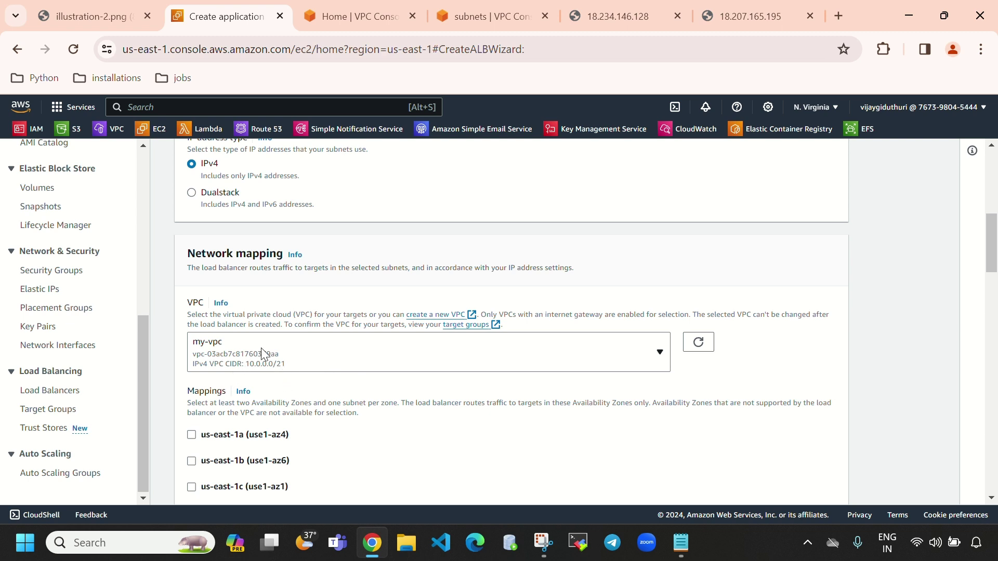
Map the load balancer to us-east-1a, us-east-1b and us-east-1c with Public-subnet-1, Public-subnet-2 and Public-subnet-3
scroll(363, 362, down, 1)
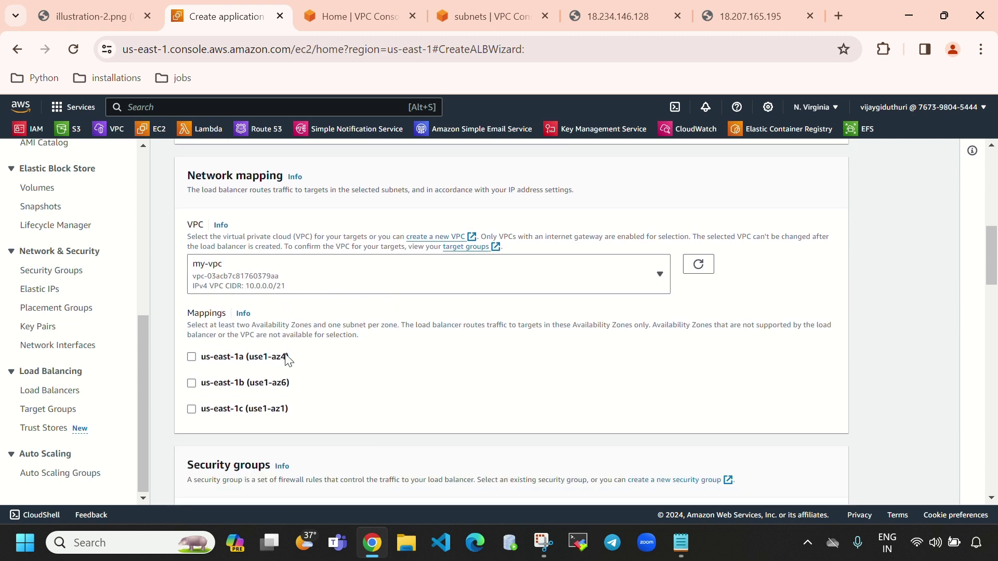
click(191, 357)
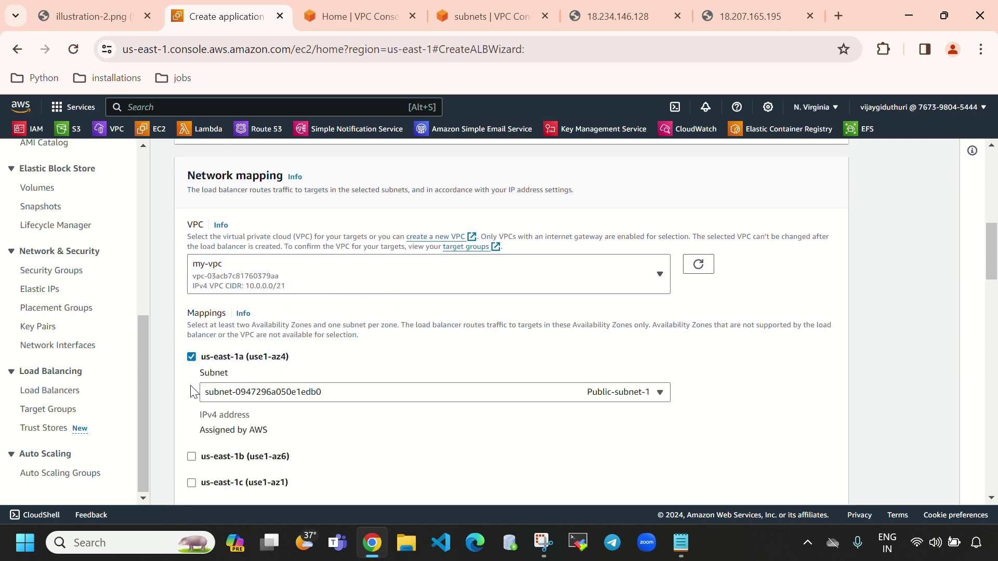
scroll(229, 406, down, 1)
click(191, 378)
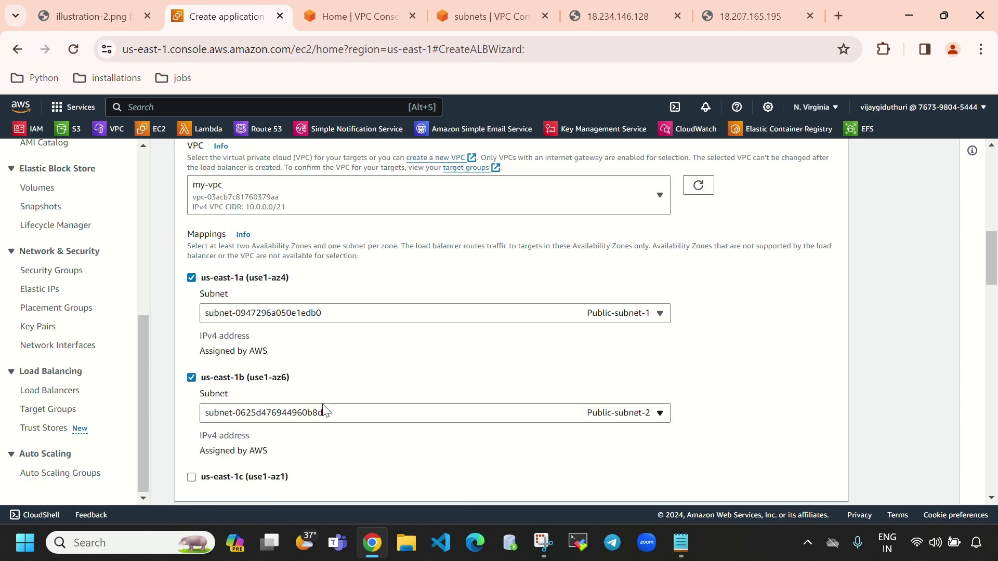
scroll(229, 364, down, 2)
click(191, 322)
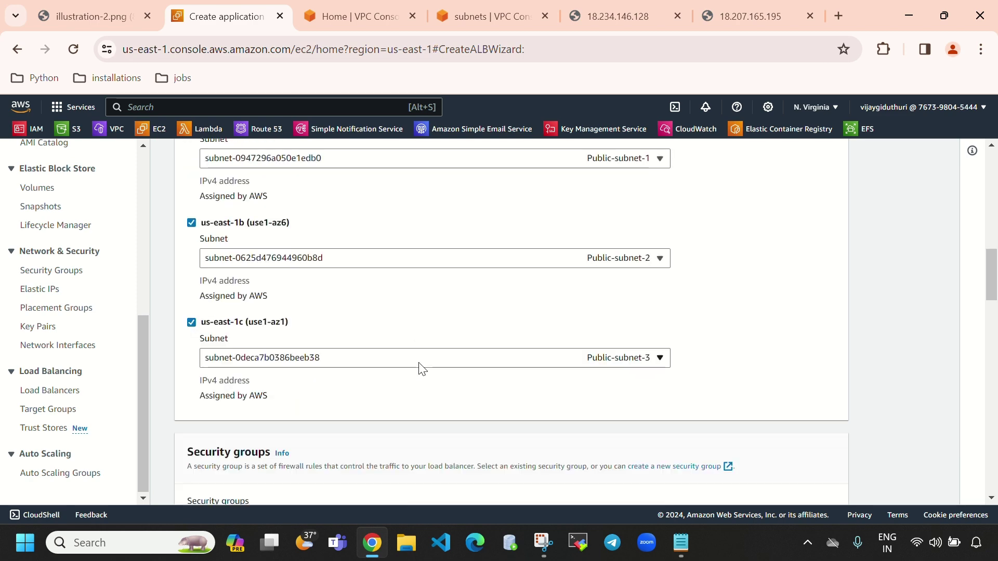
Replace the default security group with sg for the load balancer
scroll(364, 385, up, 3)
scroll(442, 419, down, 1)
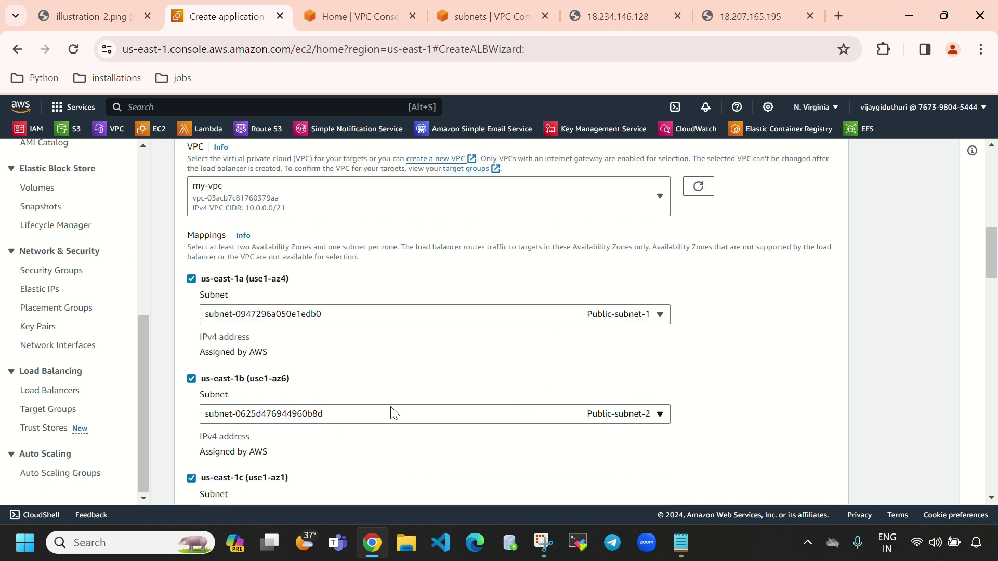
scroll(384, 455, down, 1)
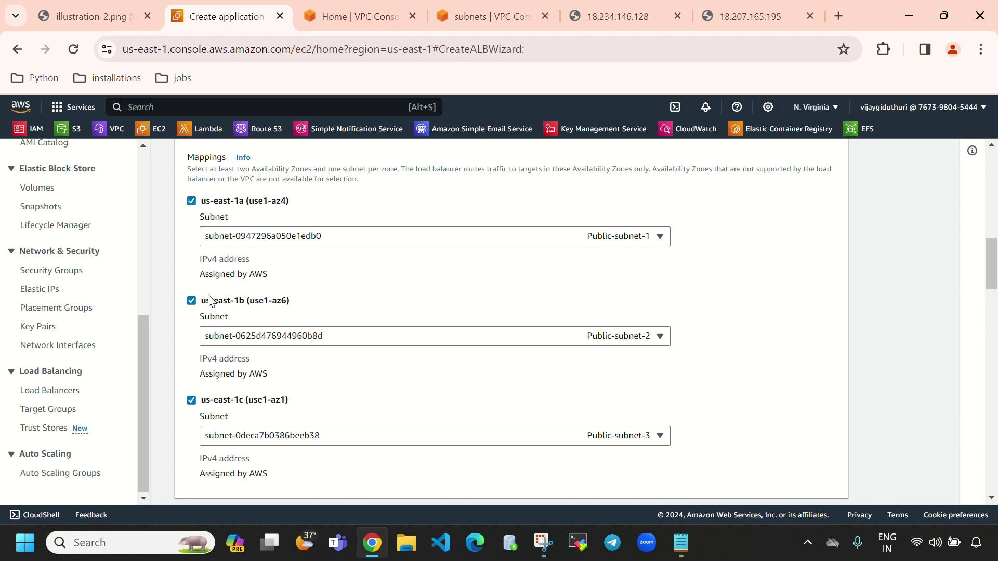
scroll(301, 350, down, 2)
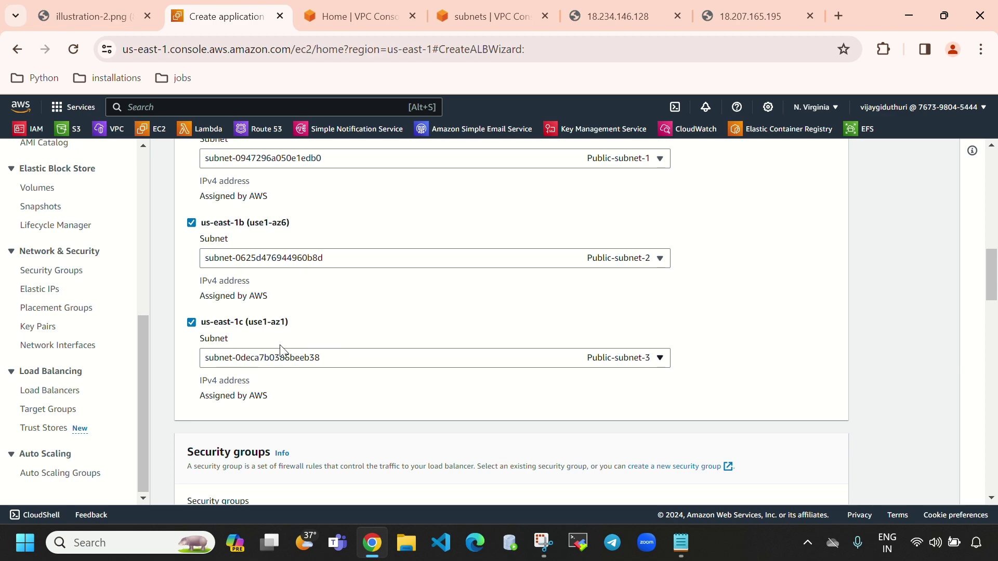
scroll(401, 405, down, 5)
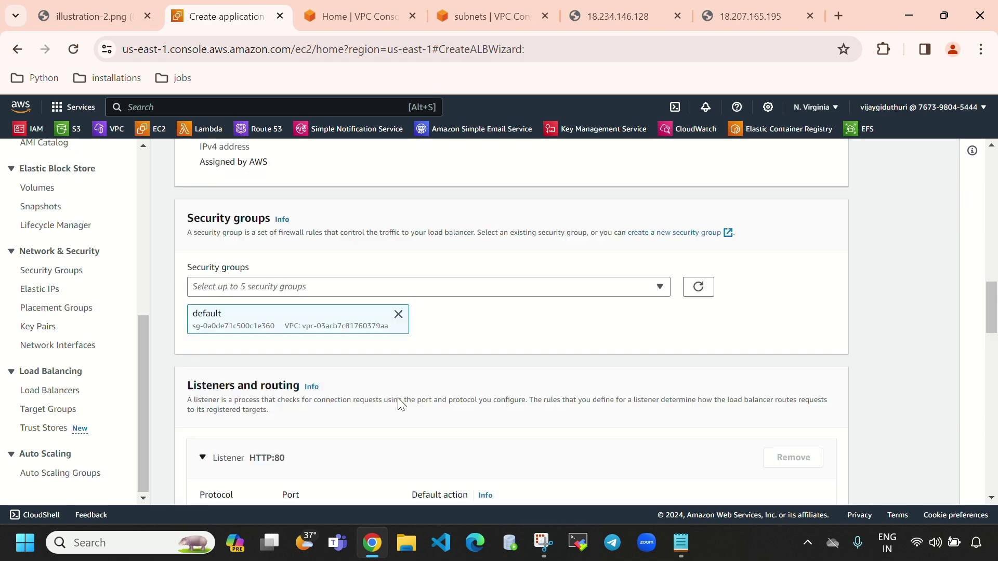
click(398, 314)
click(420, 289)
click(205, 330)
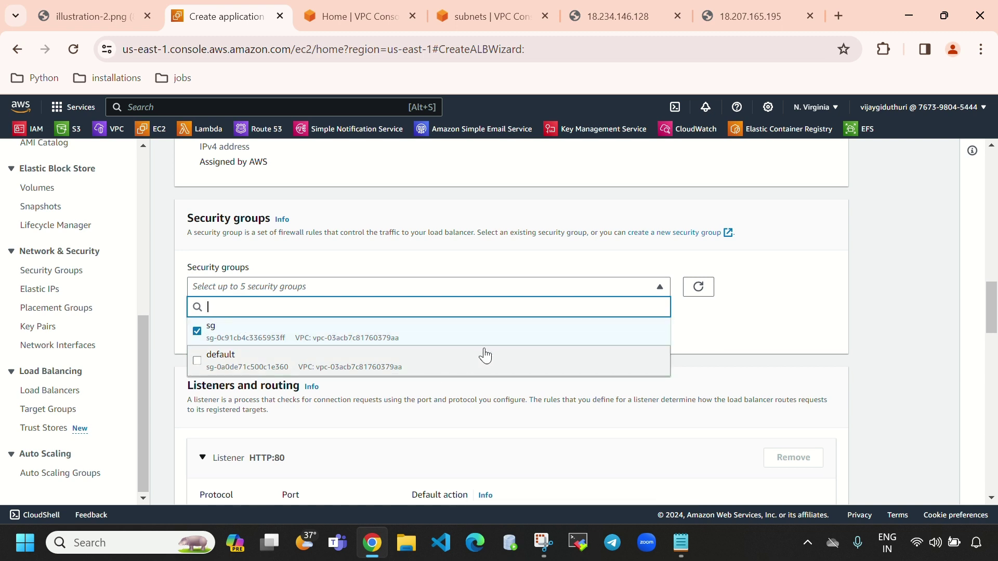
click(749, 327)
Review the listener's protocol options, keeping HTTP on port 80, and check which target groups its default action can forward to
scroll(496, 359, down, 4)
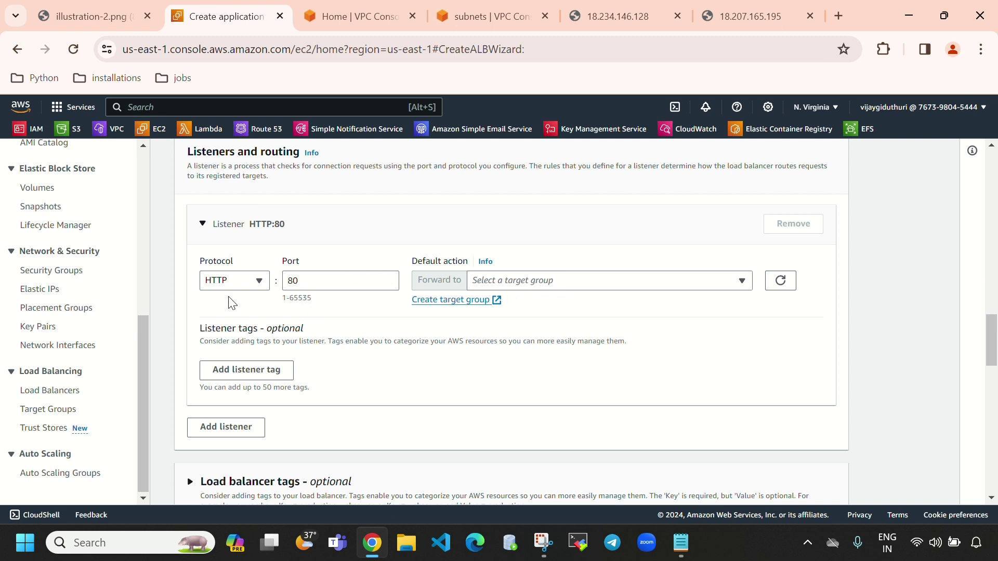
click(238, 280)
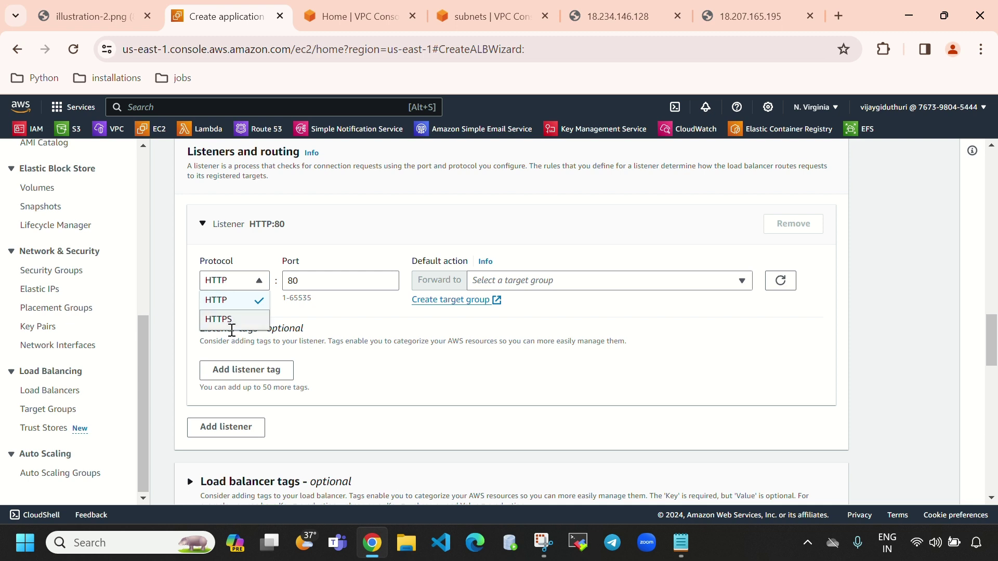
click(248, 300)
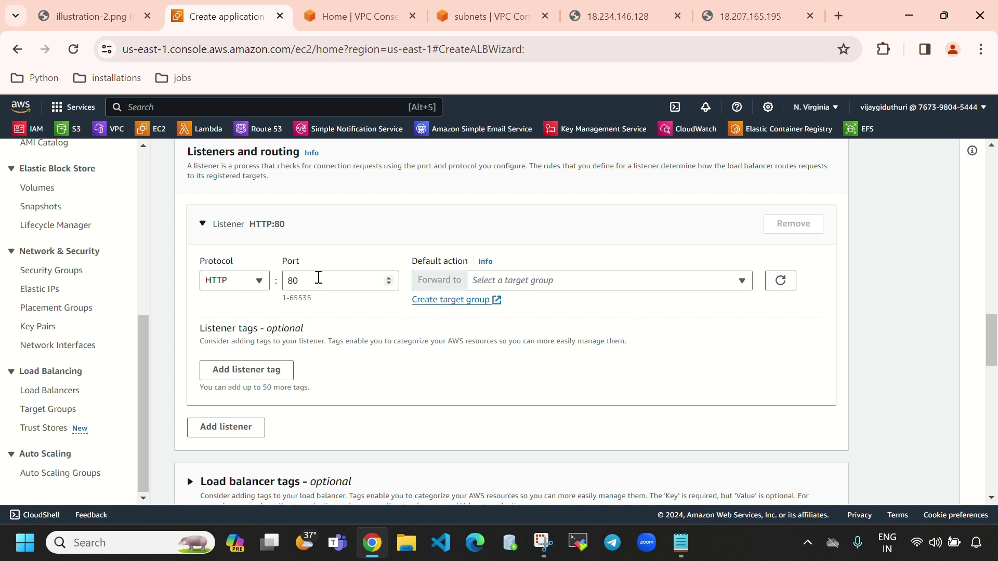
drag(298, 281, 293, 279)
click(359, 228)
click(529, 280)
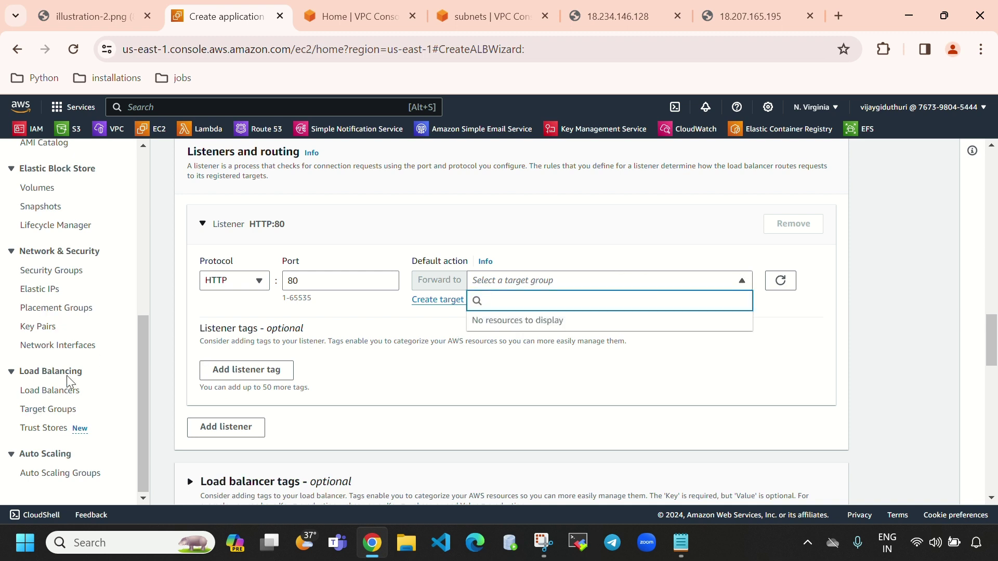
Open the EC2 target groups page in a separate browser tab and start creating a target group
right_click(64, 418)
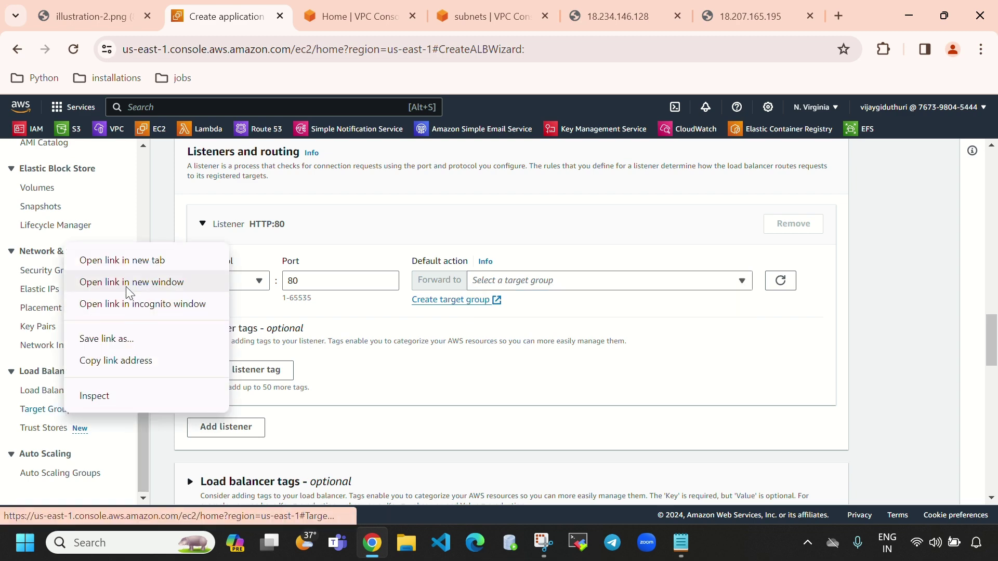
click(131, 260)
click(305, 17)
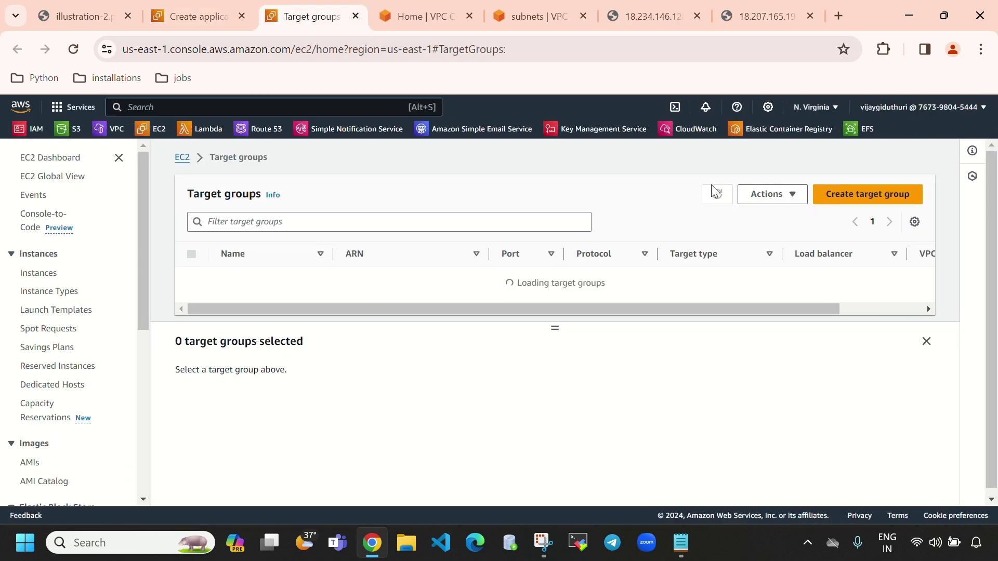
click(865, 183)
Review the target types, keep Instances, and name the target group mytargetgroupforALB
scroll(483, 322, down, 2)
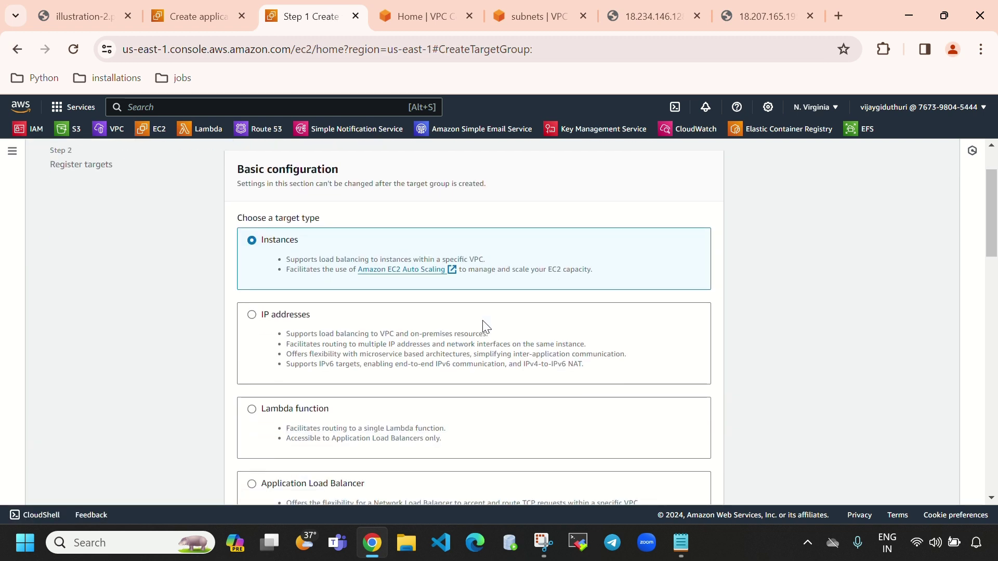
scroll(487, 326, up, 2)
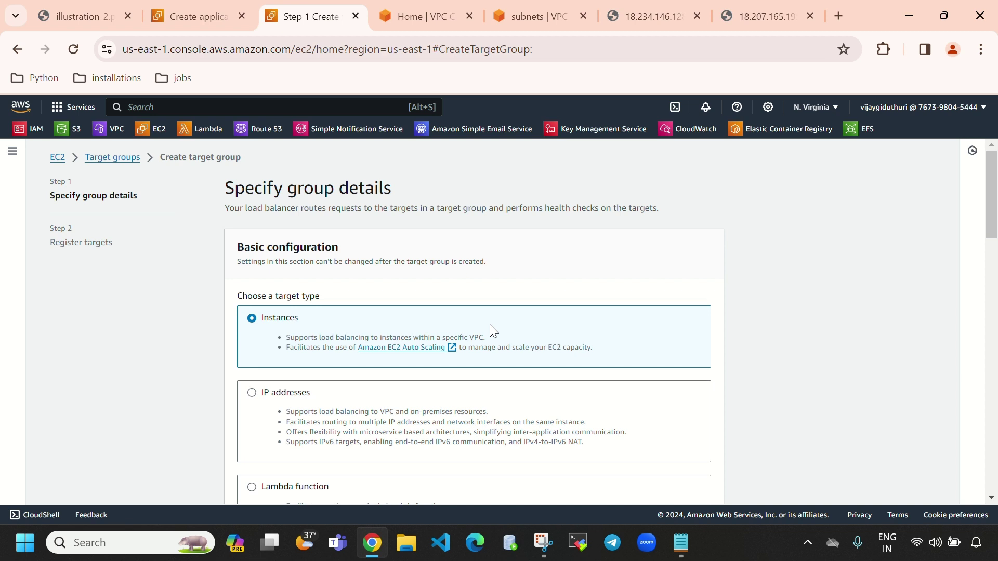
scroll(373, 320, down, 2)
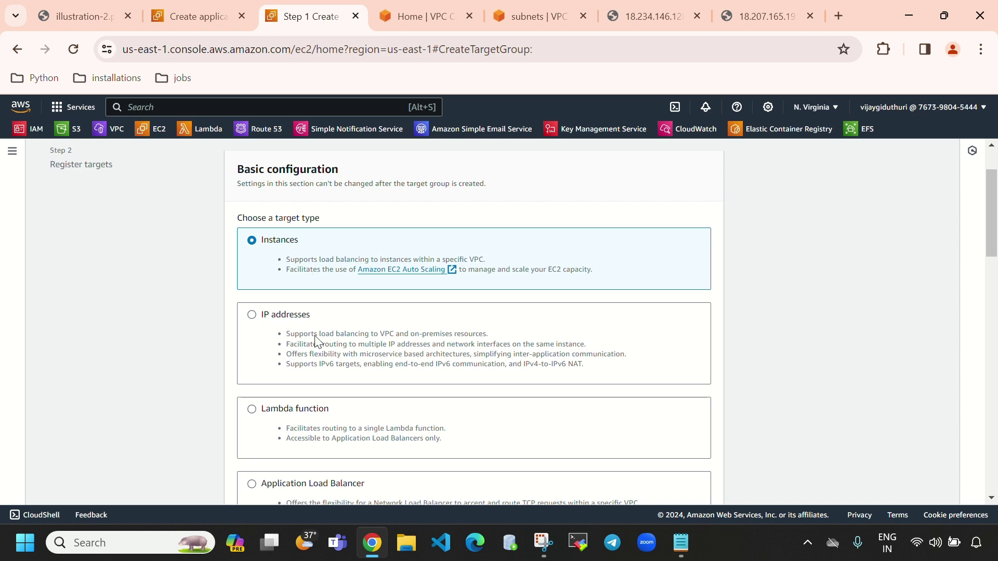
scroll(317, 343, down, 1)
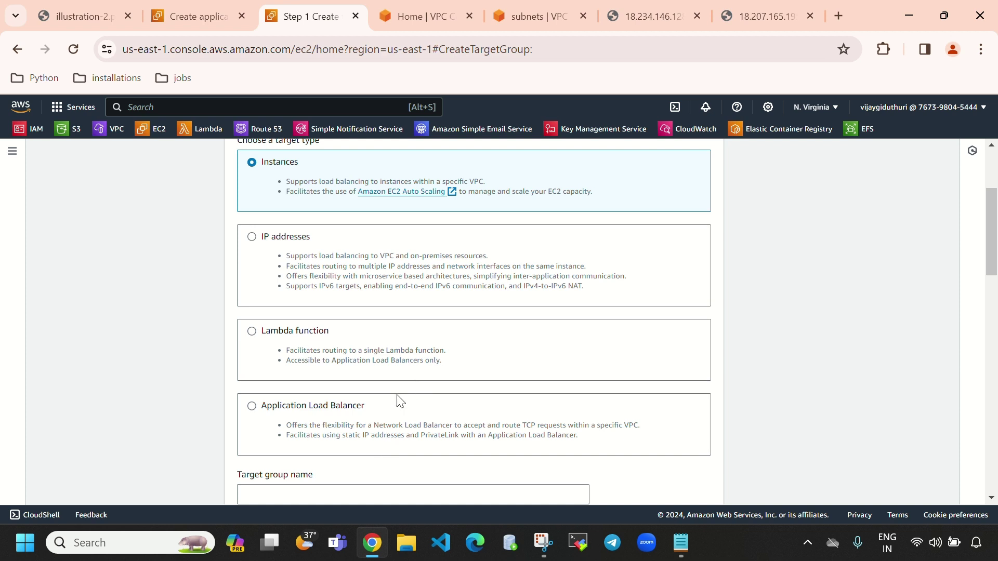
scroll(421, 312, up, 1)
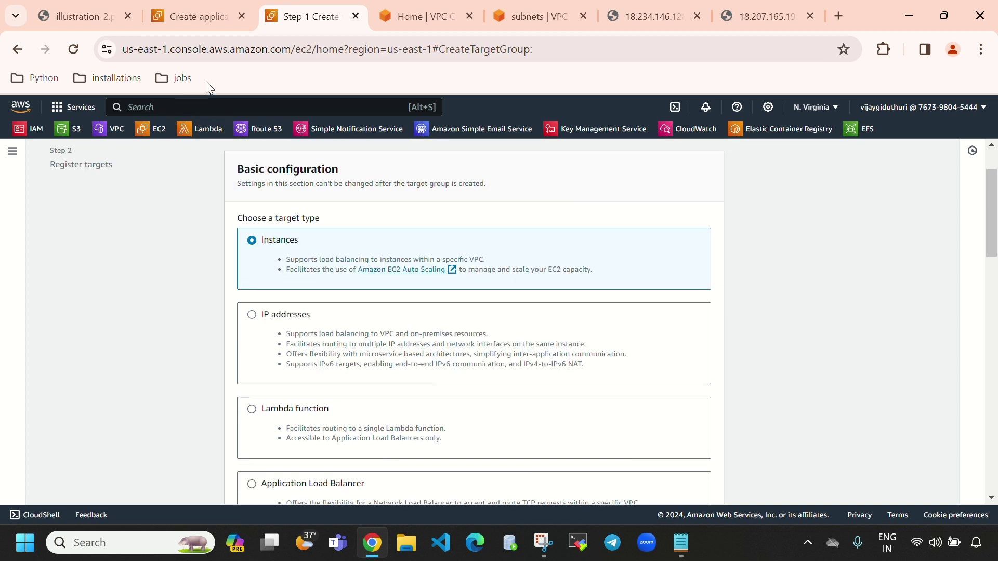
click(12, 151)
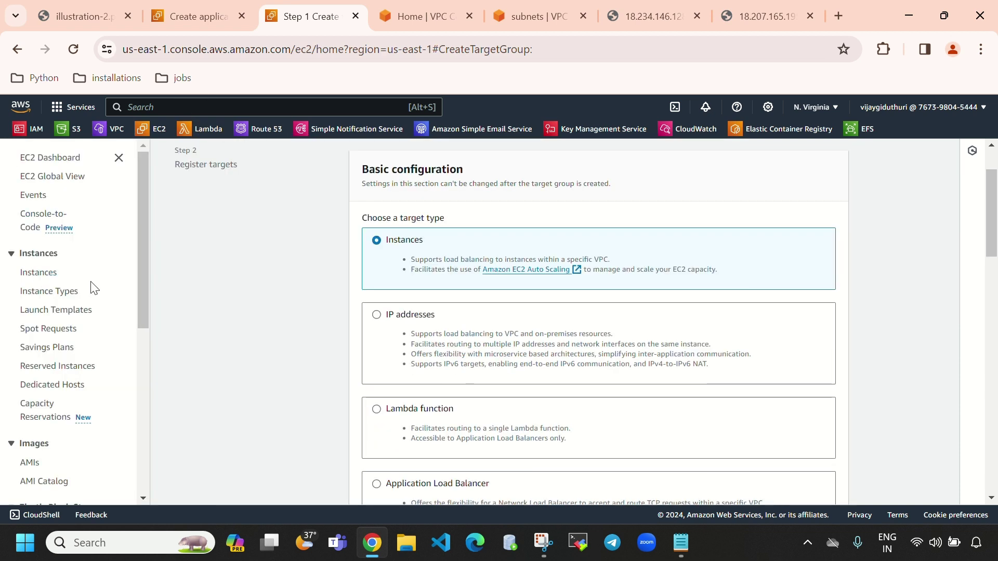
scroll(494, 286, down, 5)
click(442, 259)
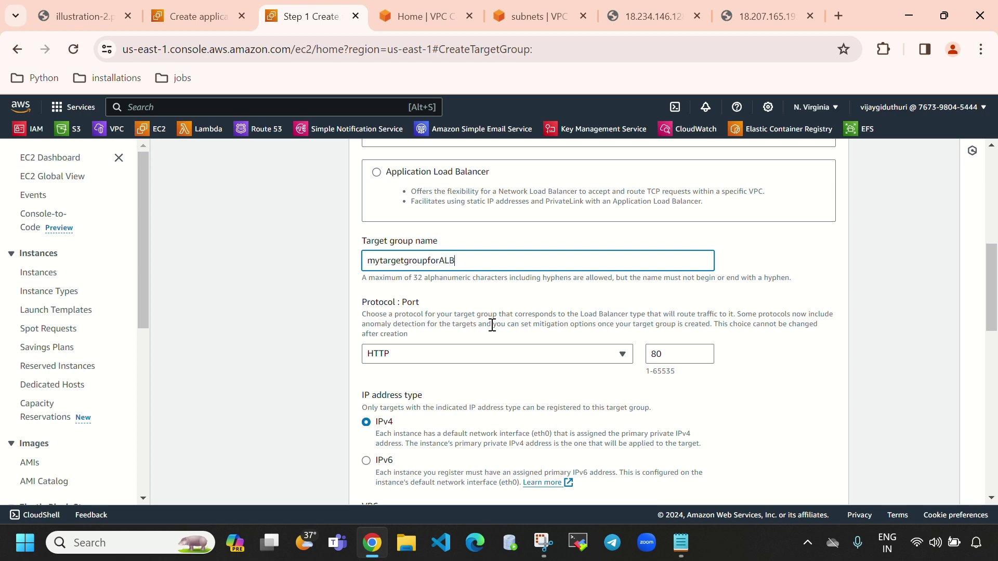
Keep HTTP port 80 and IPv4 for the target group and select my-vpc as its VPC
scroll(492, 325, down, 1)
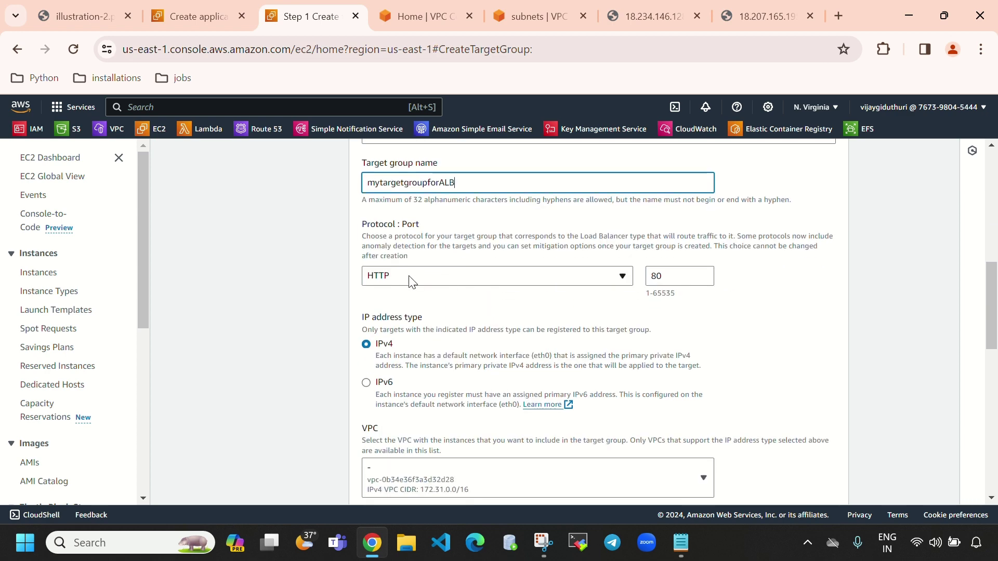
double_click(655, 278)
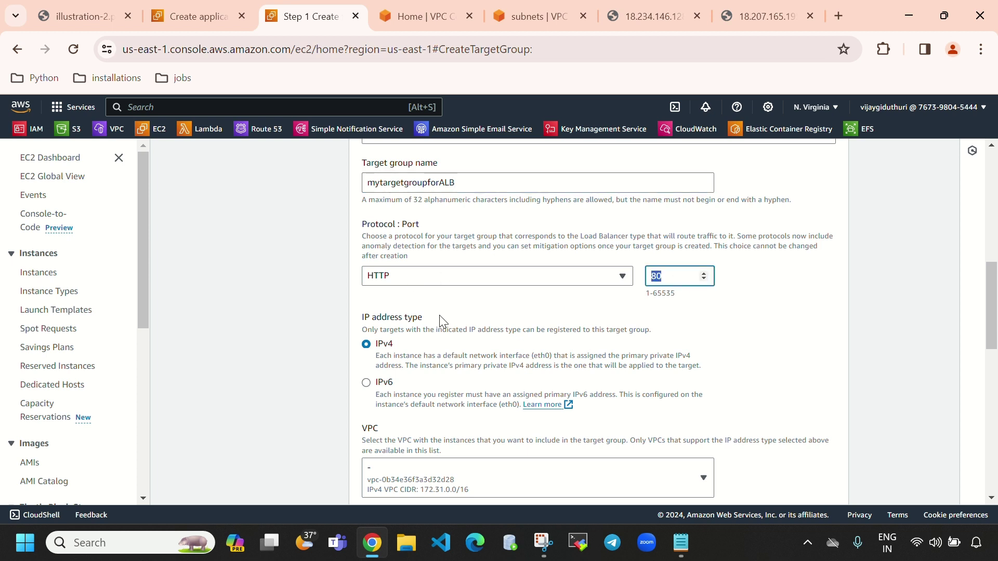
drag(363, 317, 435, 316)
scroll(489, 356, down, 1)
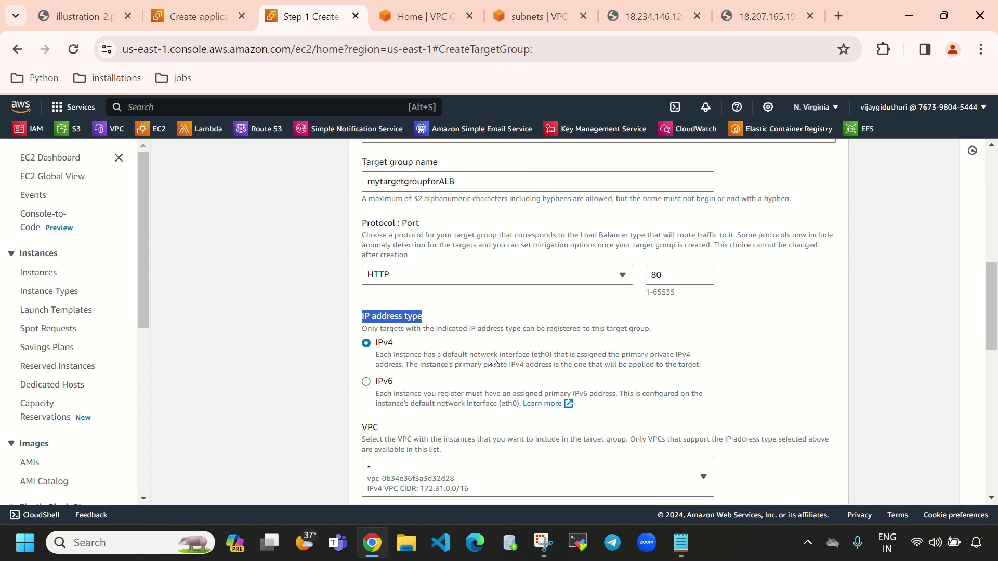
scroll(488, 354, down, 3)
scroll(535, 361, down, 3)
click(650, 328)
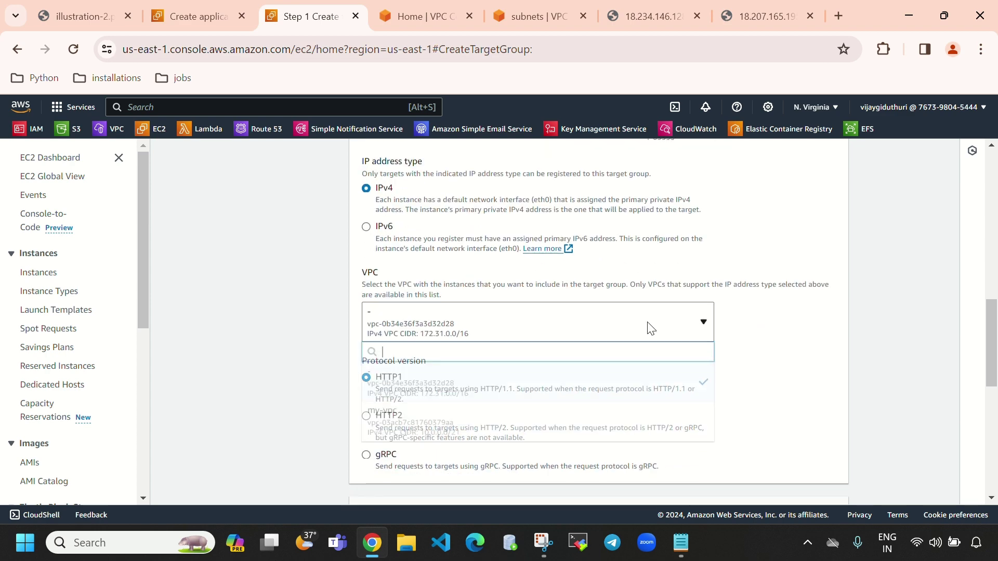
click(429, 426)
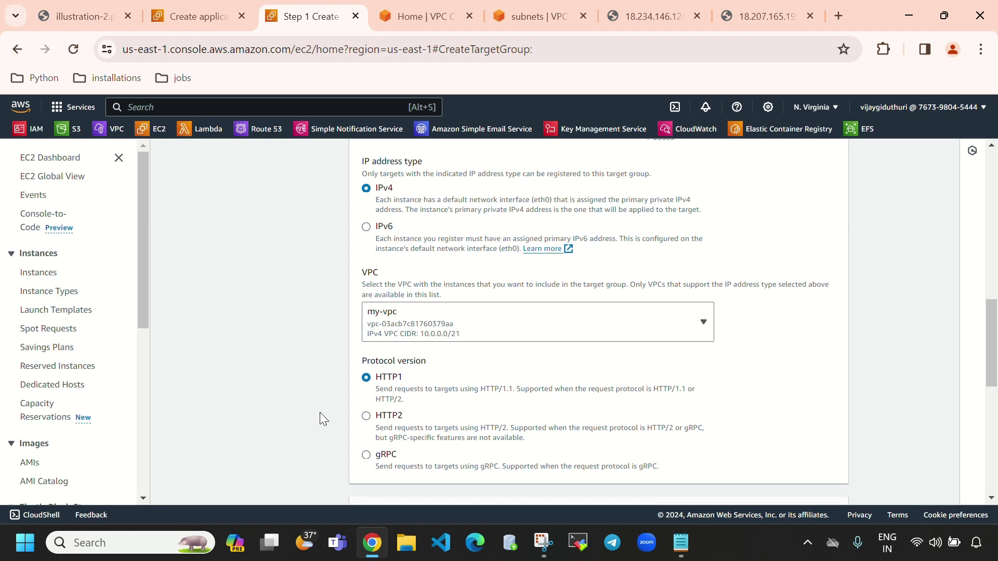
Keep the HTTP health check on path / and continue to target registration, collapsing the EC2 navigation pane
scroll(444, 367, down, 6)
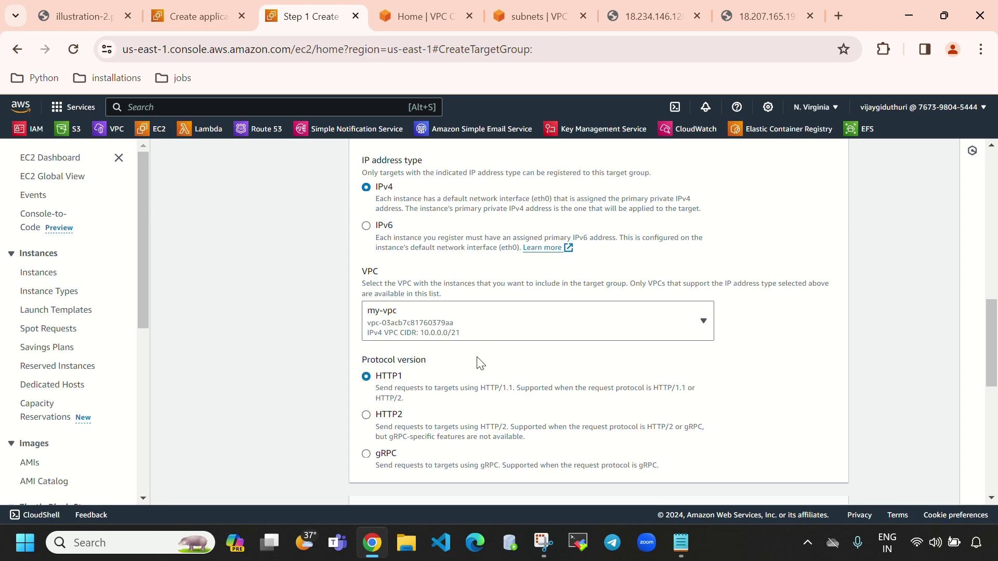
scroll(464, 351, down, 3)
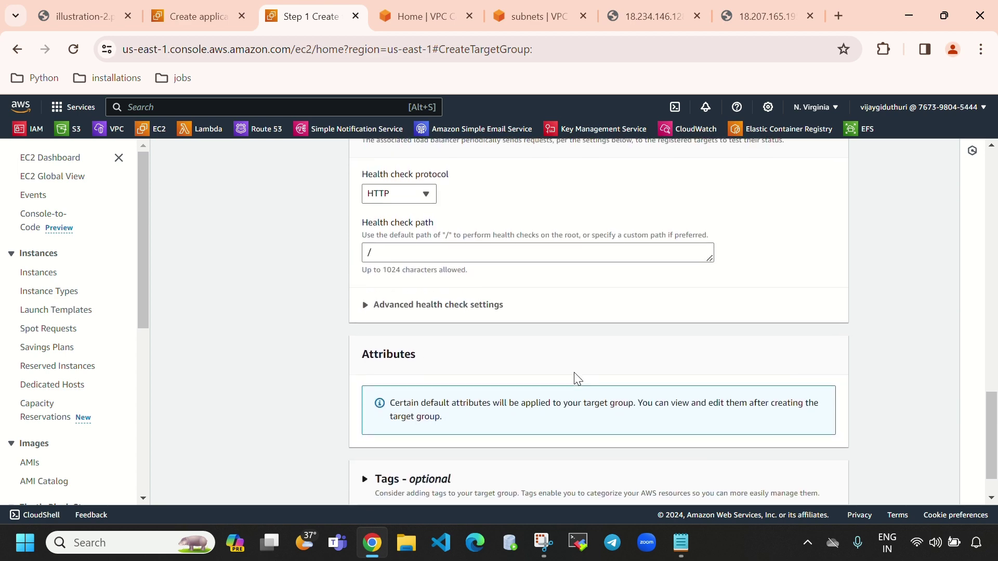
click(828, 481)
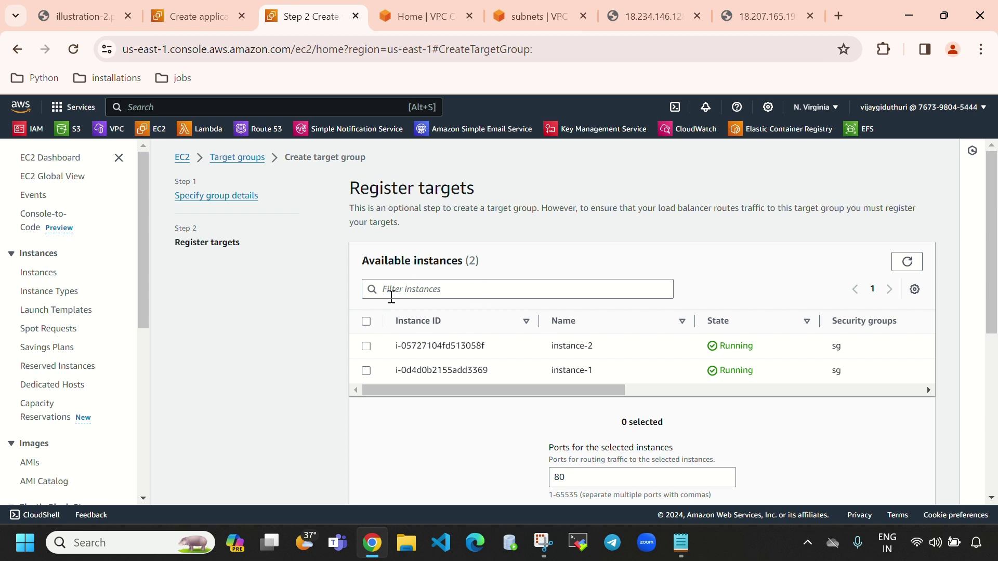
click(118, 158)
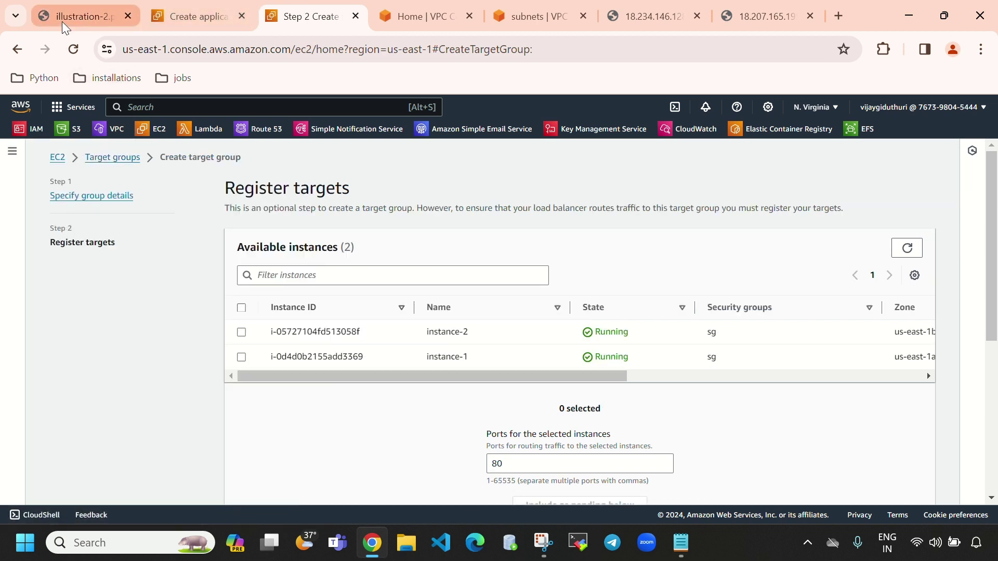
Open the EC2 instances list in a separate browser tab and check the availability zones of instance-1 and instance-2
click(167, 15)
scroll(104, 291, up, 5)
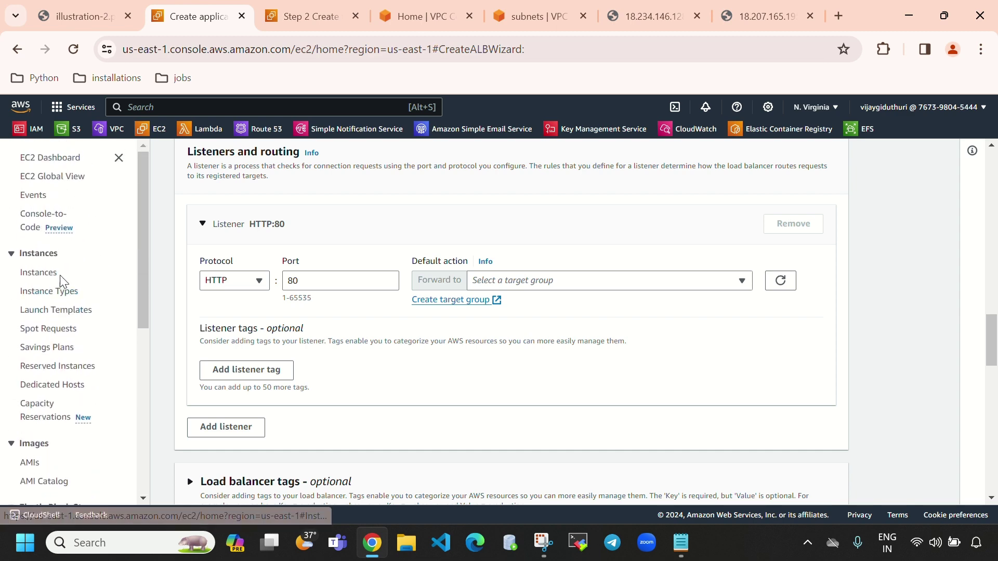
right_click(50, 282)
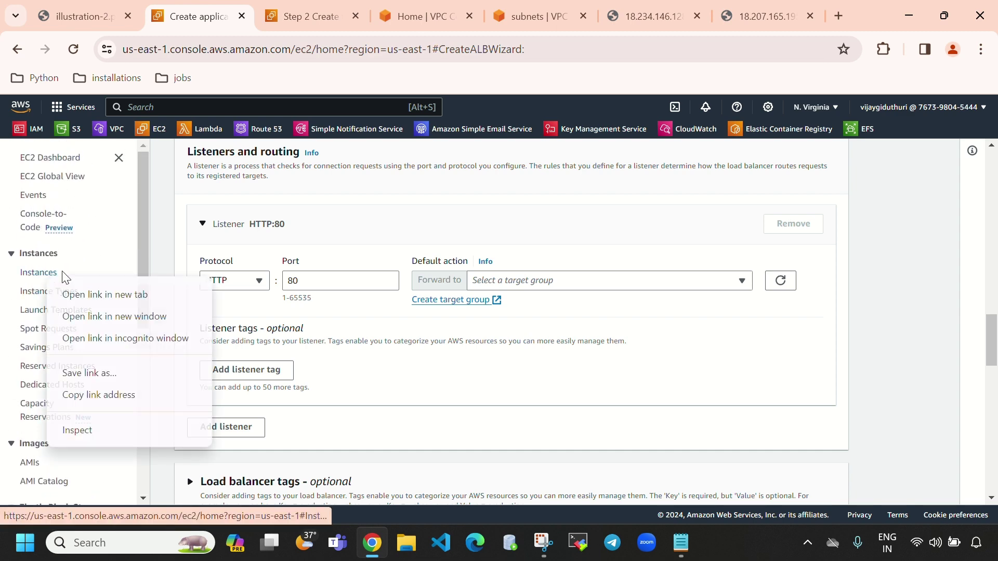
click(99, 293)
click(364, 16)
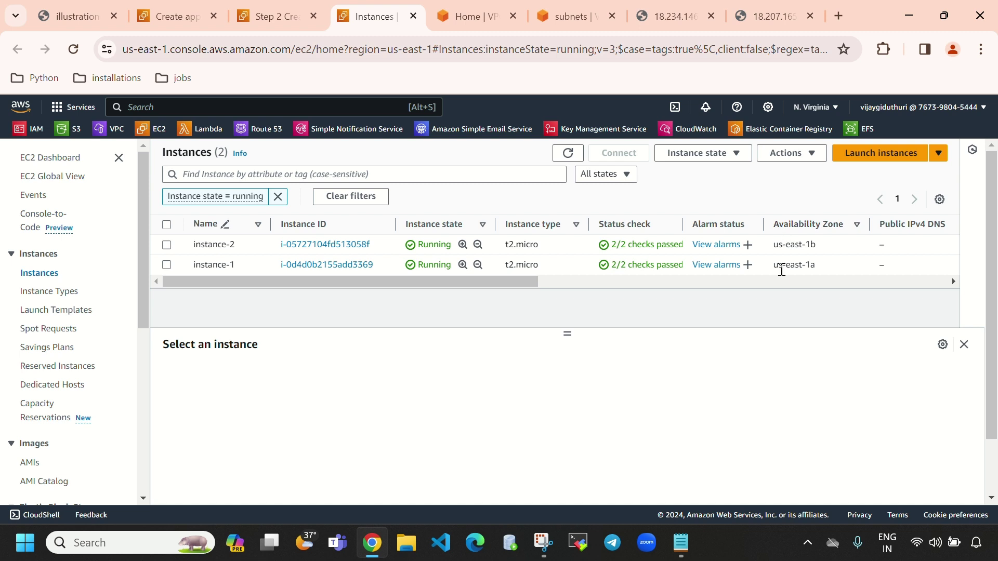
drag(778, 265, 312, 7)
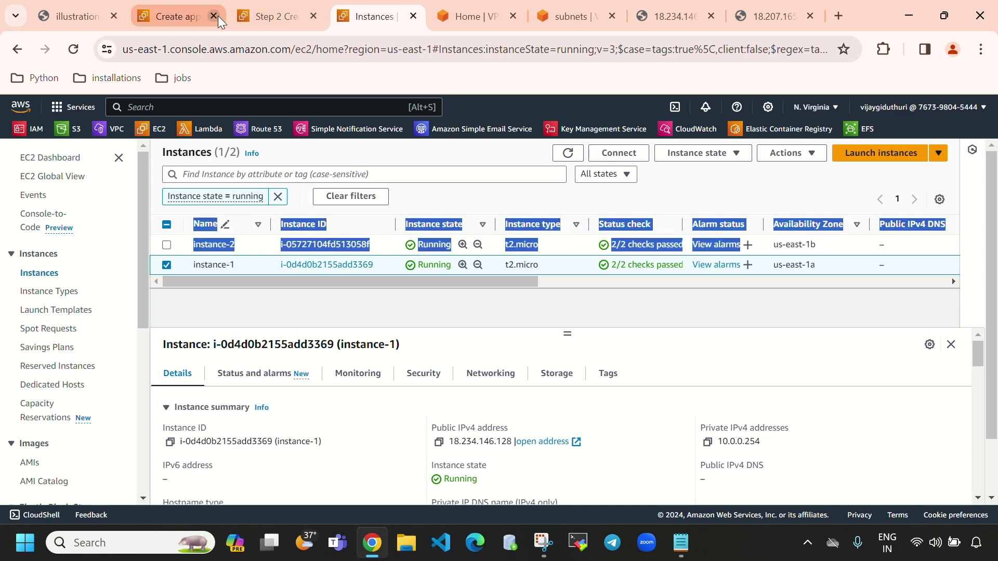
Return to the target group setup and include instance-1 and instance-2 as pending targets on port 80
click(274, 18)
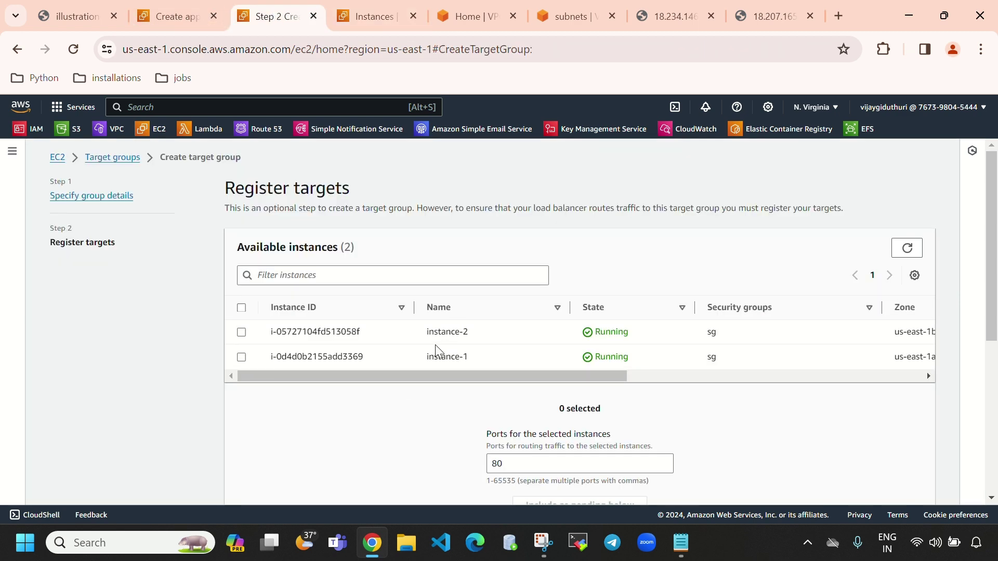
click(242, 308)
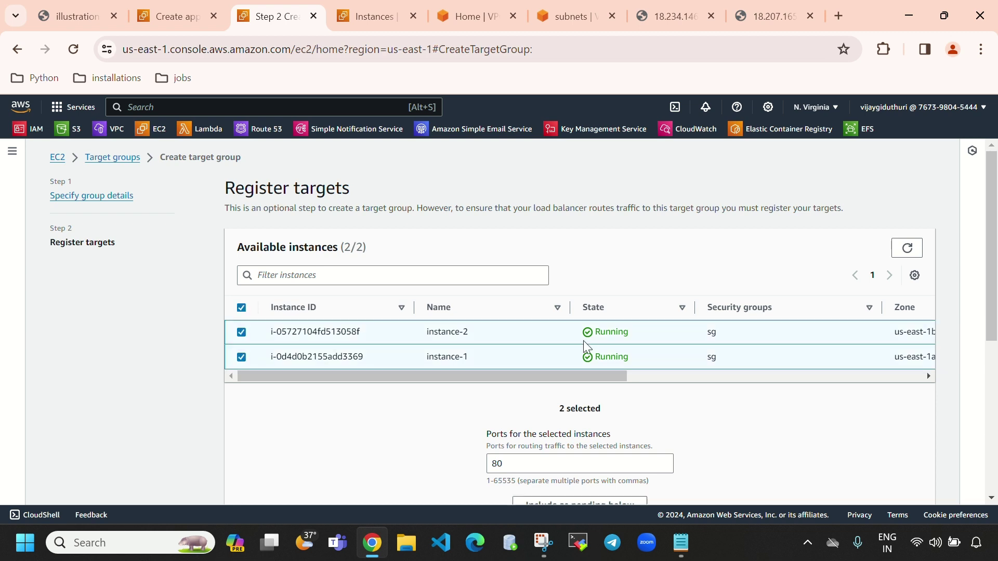
scroll(684, 398, down, 5)
scroll(584, 316, up, 1)
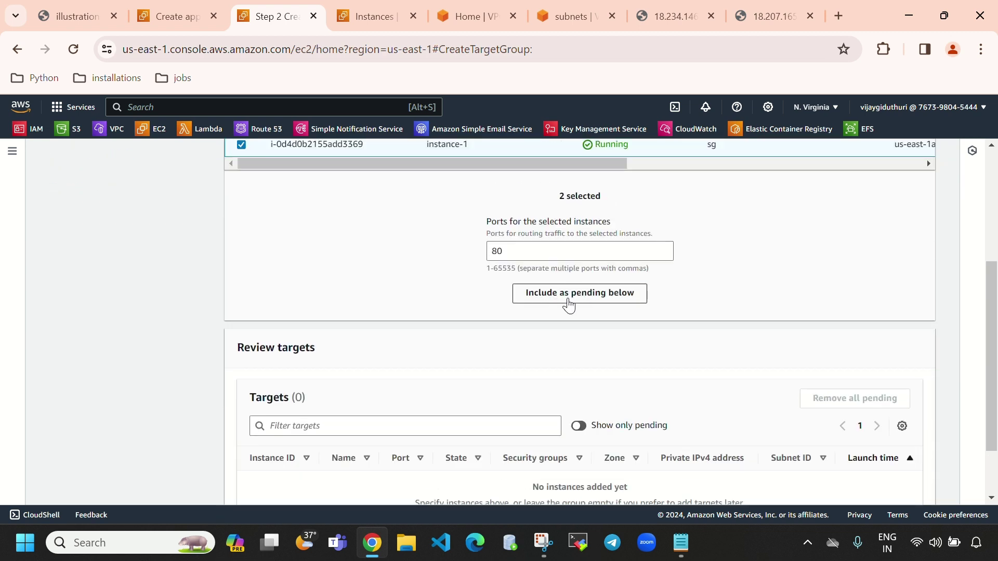
scroll(597, 364, up, 1)
click(599, 371)
scroll(615, 363, down, 3)
scroll(476, 325, up, 6)
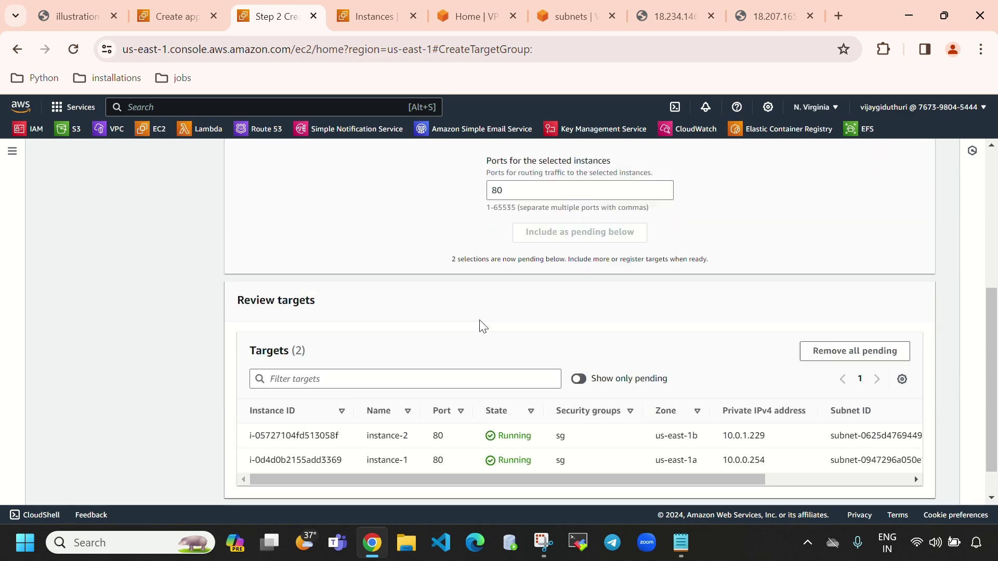
Review the two pending targets and create the target group
scroll(550, 330, down, 1)
scroll(523, 331, down, 5)
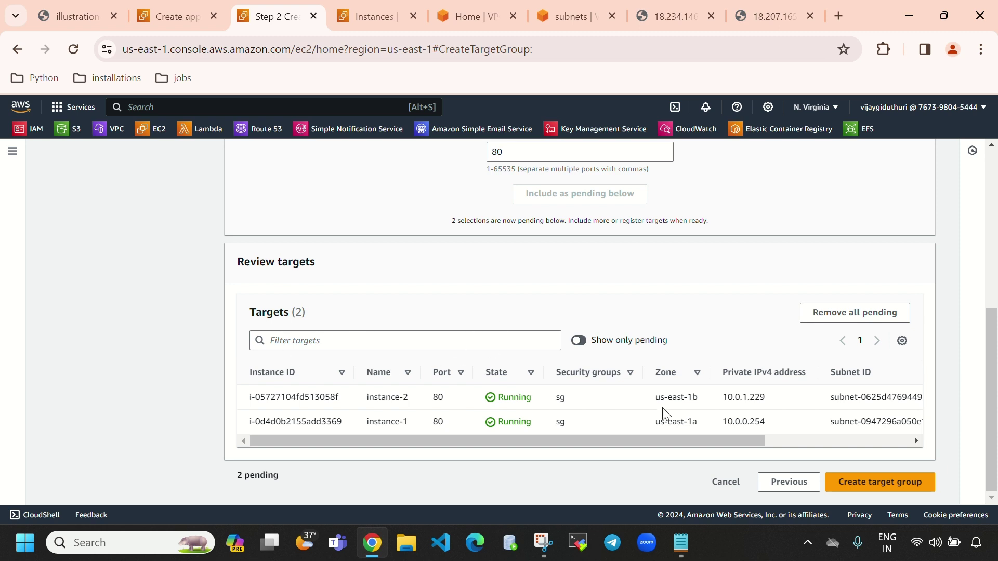
click(900, 491)
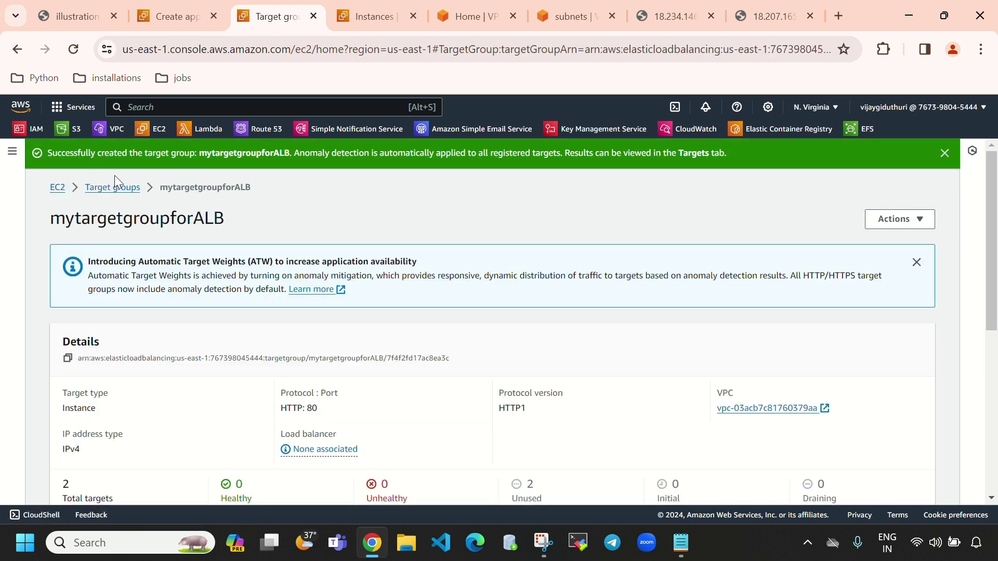
Open the target groups list, select mytargetgroupforALB, and examine its target type, protocol, port, VPC and total targets
click(114, 188)
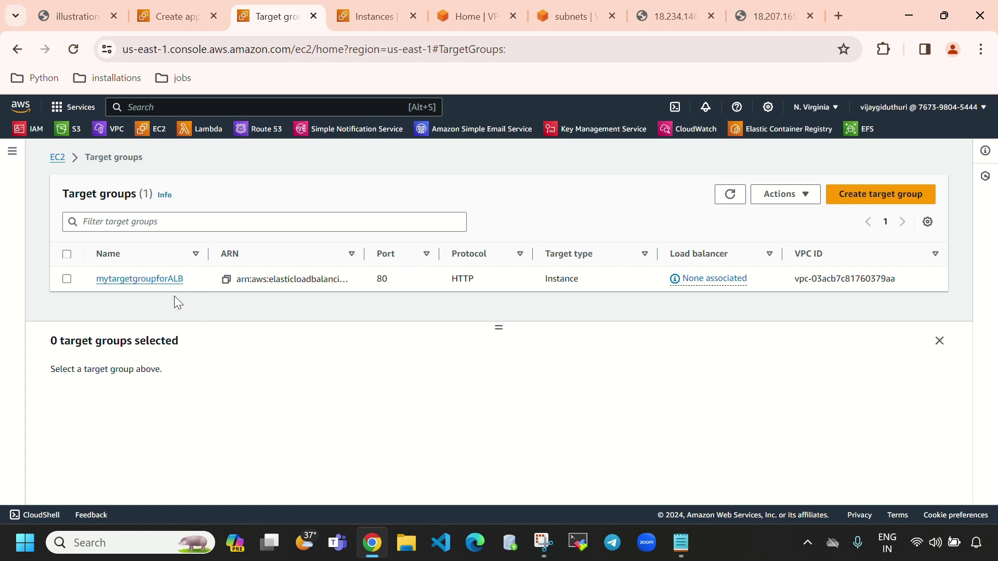
drag(500, 328, 496, 309)
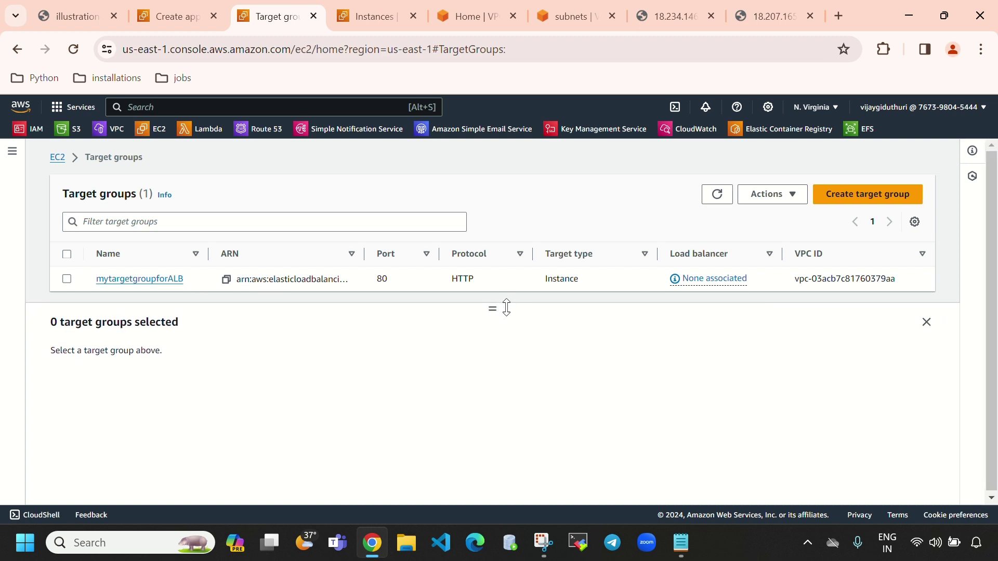
click(68, 279)
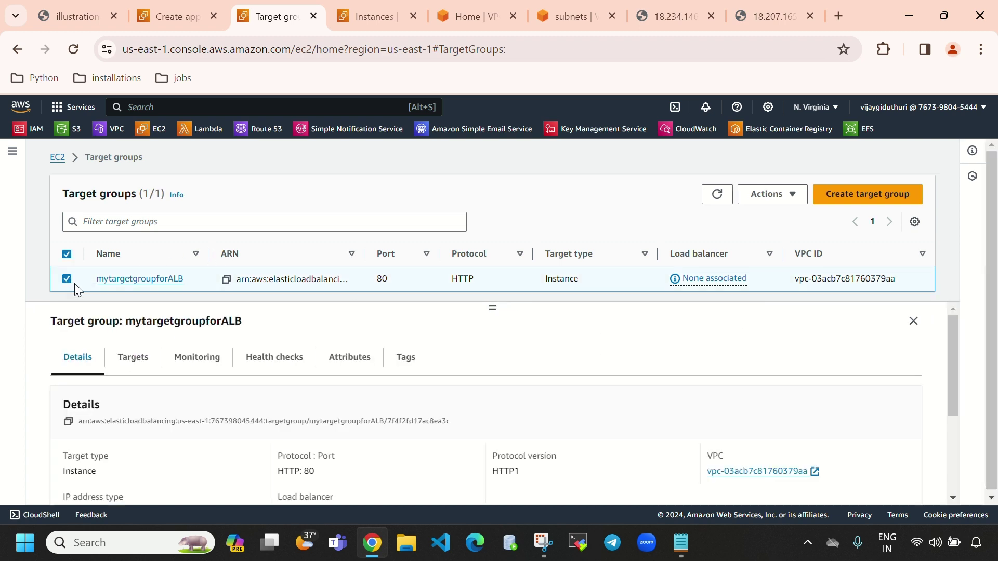
scroll(135, 412, down, 2)
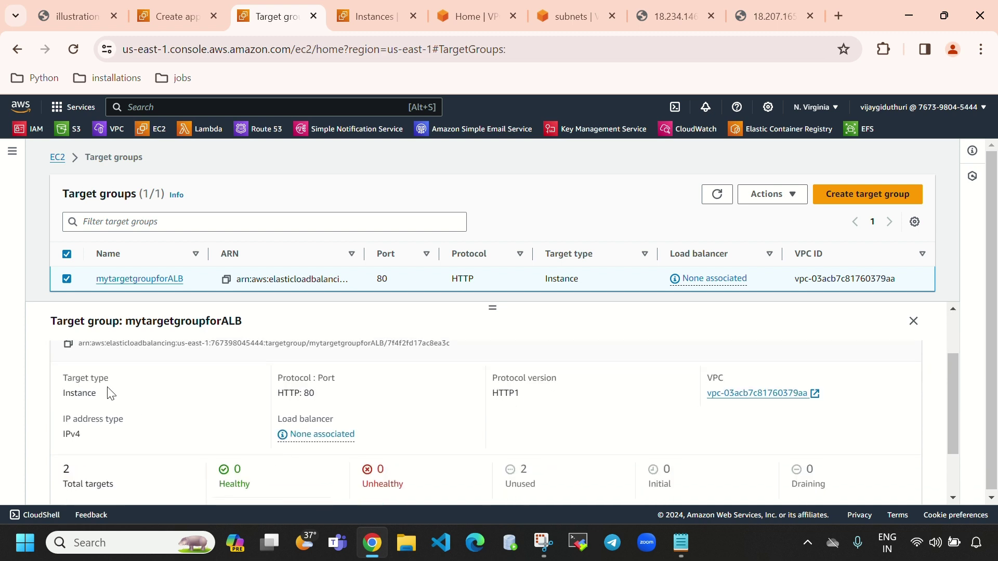
drag(109, 378, 97, 378)
drag(104, 400, 62, 400)
click(281, 378)
double_click(285, 394)
double_click(306, 392)
drag(494, 379, 546, 401)
click(649, 397)
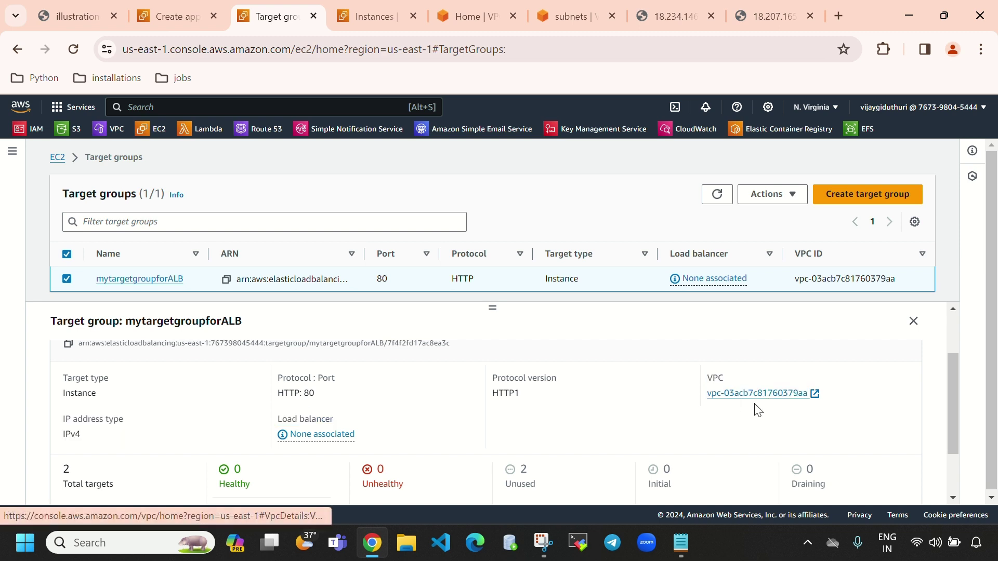
scroll(270, 414, down, 2)
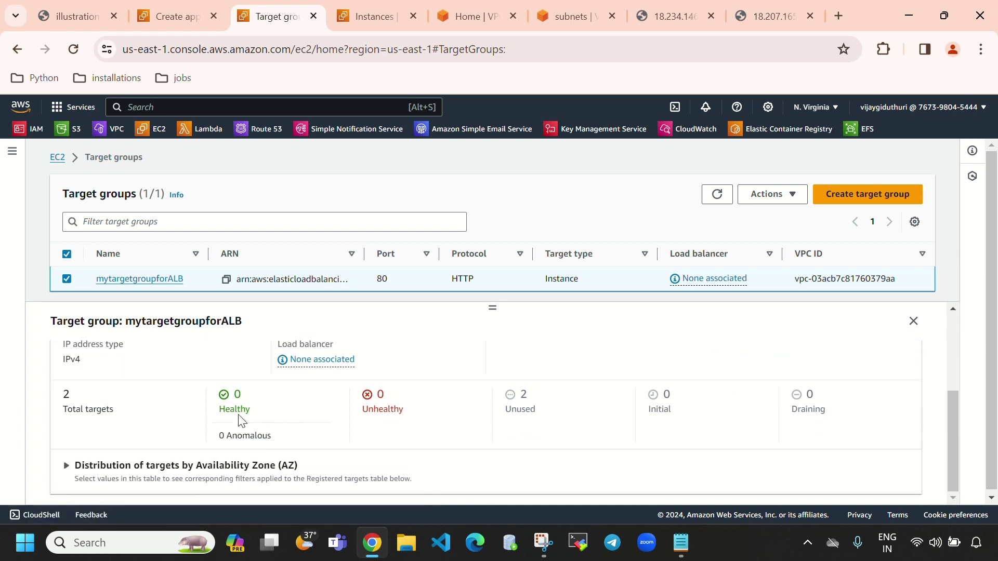
drag(121, 411, 67, 408)
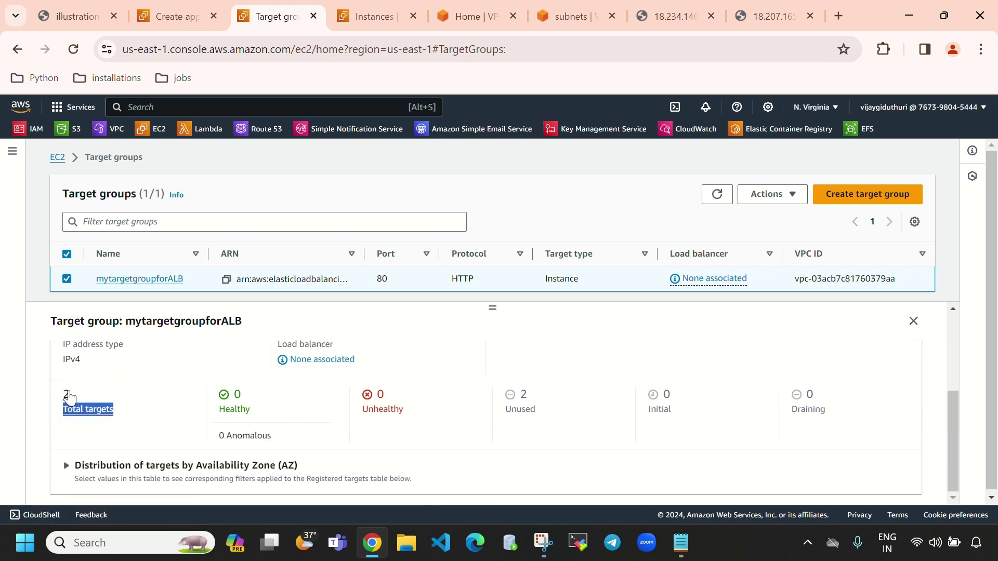
scroll(256, 333, up, 3)
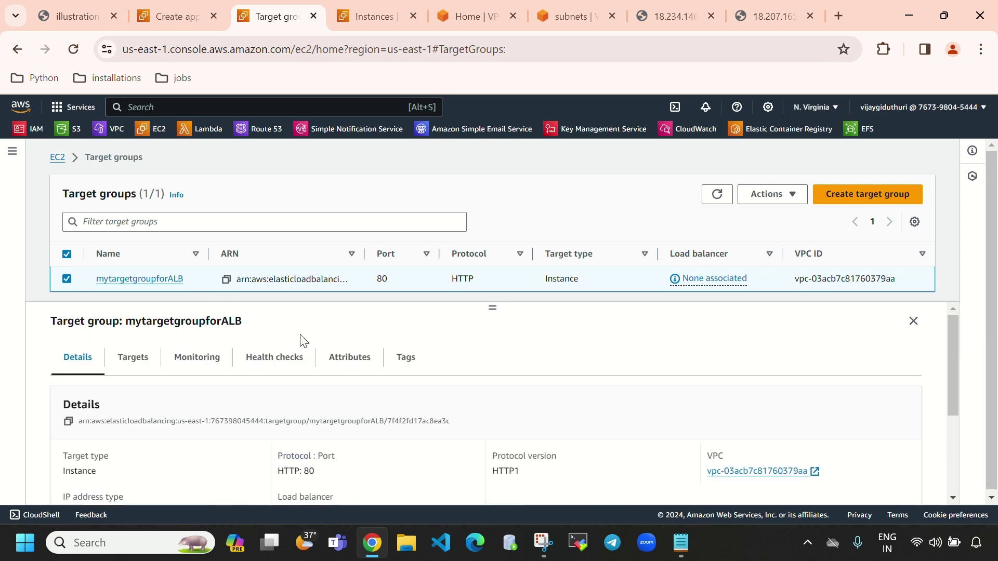
Compare the registered targets of mytargetgroupforALB with the healthy, unhealthy and unused target counts in its details
click(133, 363)
scroll(326, 421, down, 1)
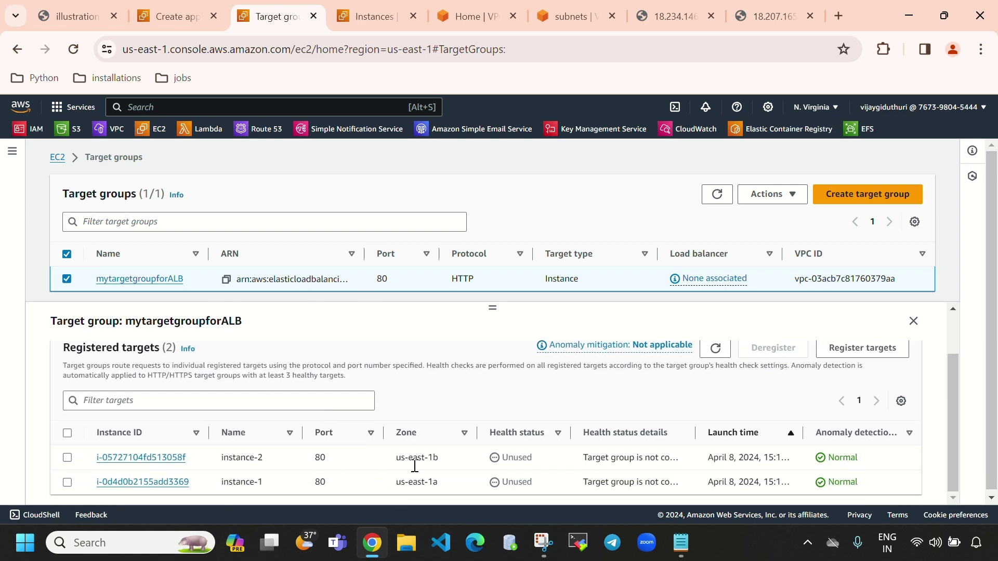
scroll(85, 375, up, 1)
click(82, 362)
scroll(88, 444, down, 3)
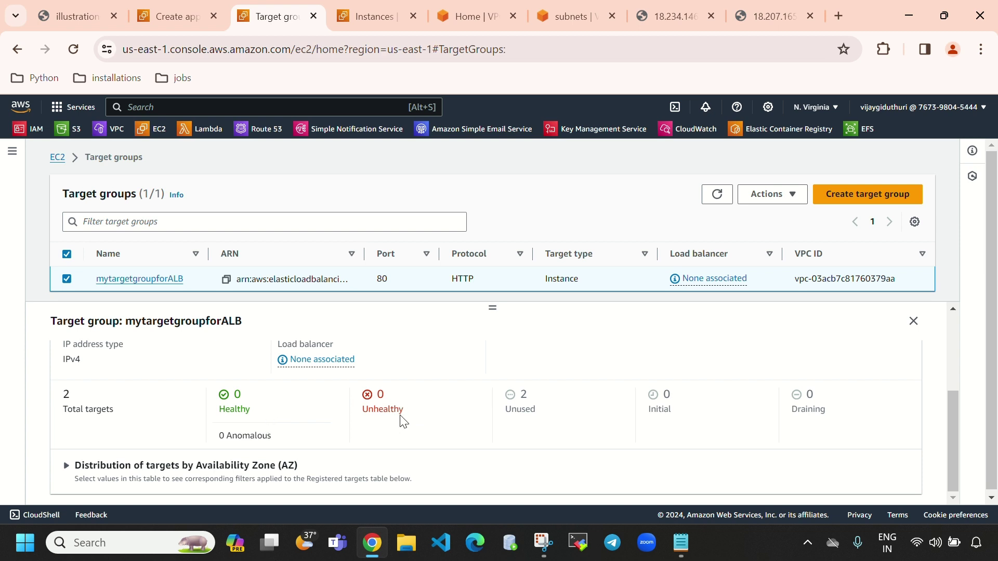
scroll(82, 431, up, 3)
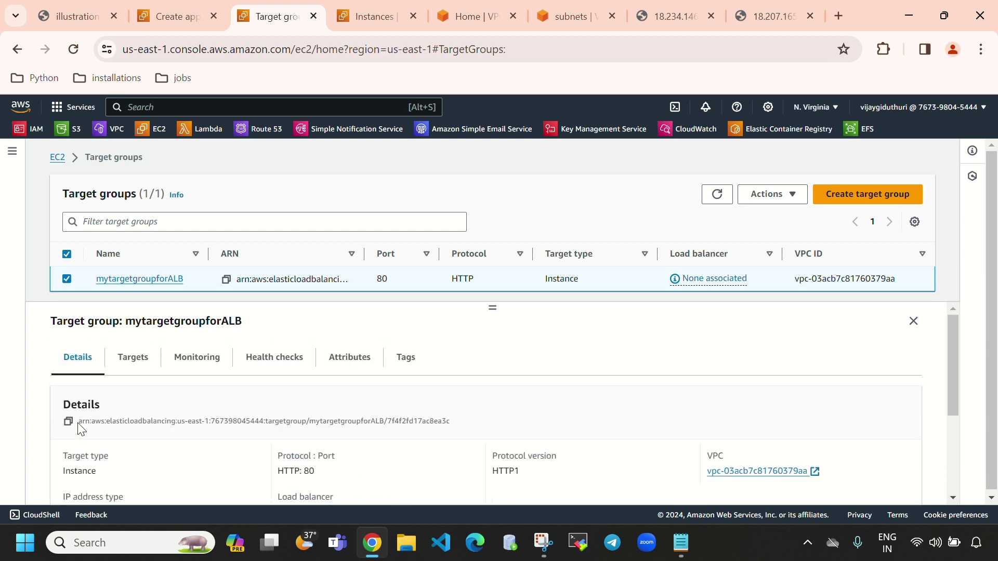
click(128, 366)
scroll(335, 460, down, 2)
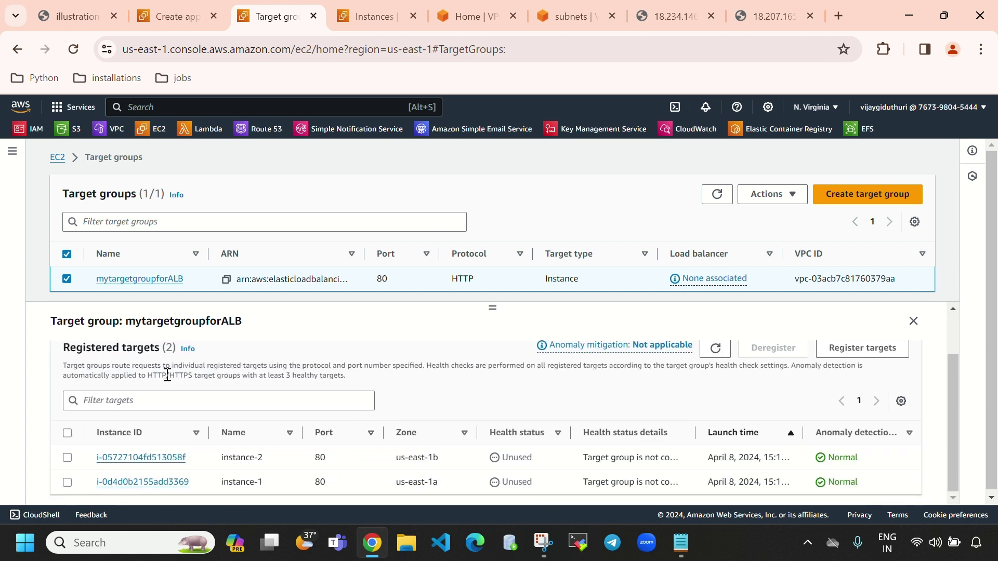
scroll(142, 384, up, 2)
click(73, 356)
scroll(446, 423, down, 4)
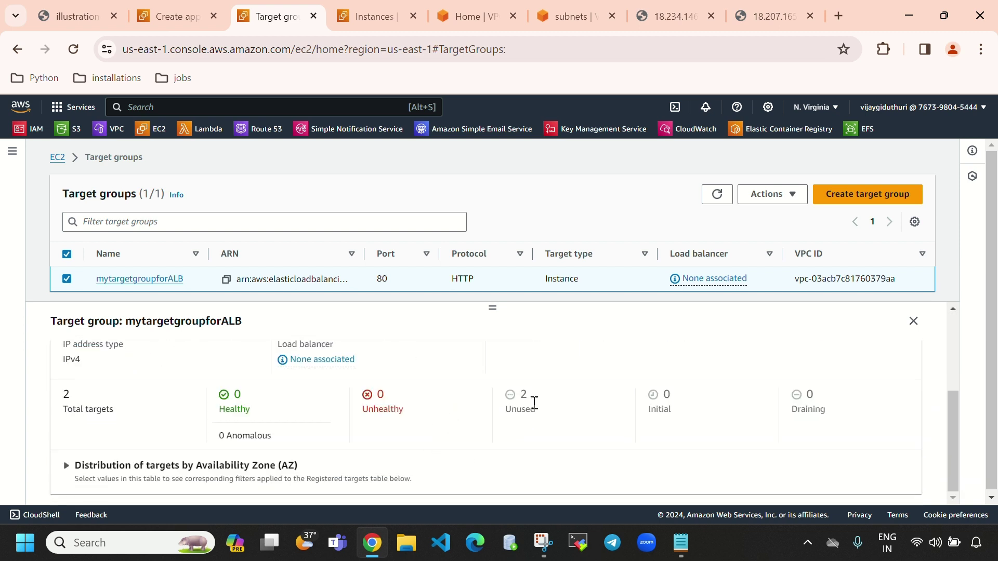
scroll(529, 417, up, 1)
scroll(528, 417, up, 3)
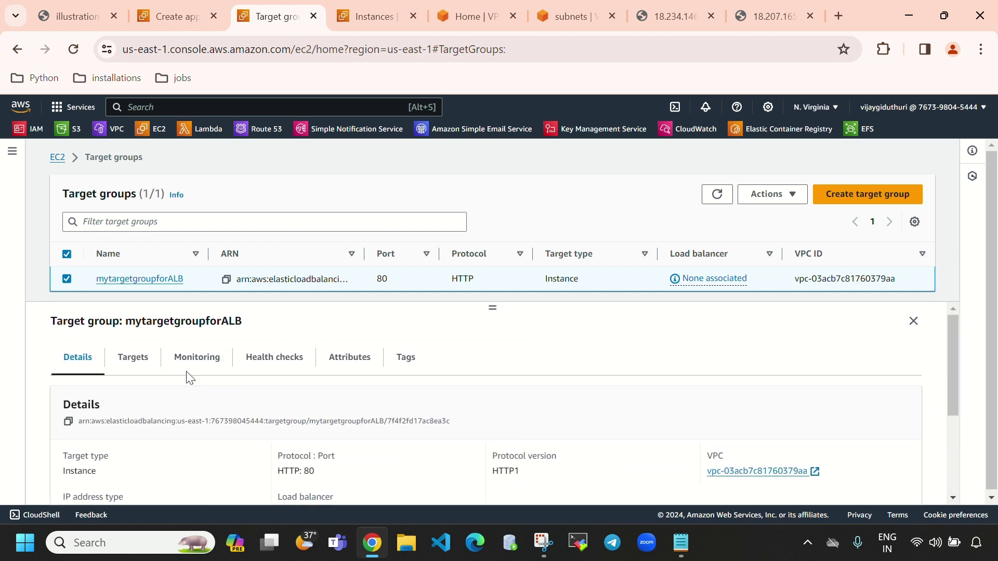
Examine the health status, zone and port of the two instances registered in mytargetgroupforALB
click(145, 362)
scroll(452, 447, down, 2)
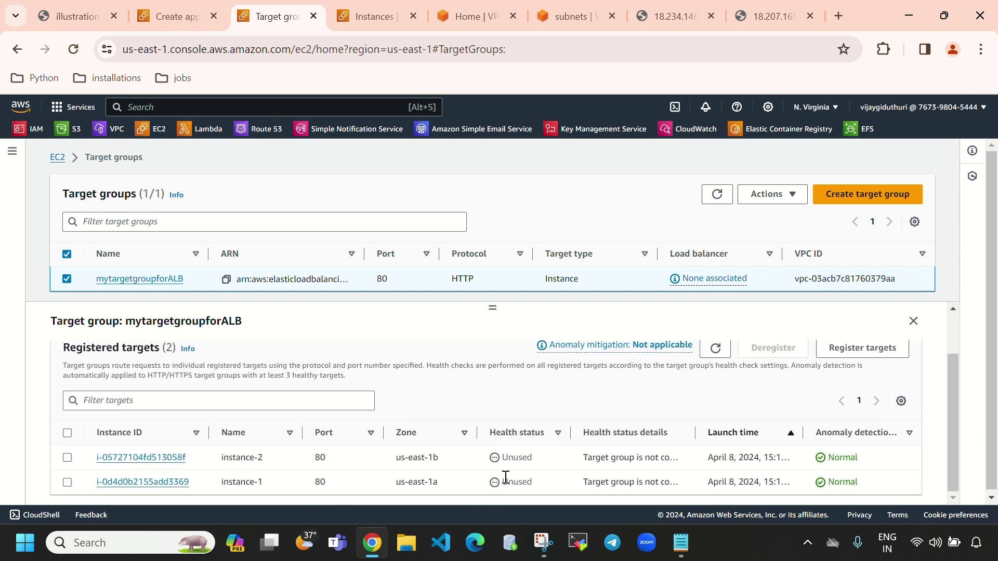
double_click(512, 458)
click(443, 467)
drag(441, 482, 412, 469)
drag(335, 459, 315, 483)
scroll(428, 444, up, 1)
View the monitoring and health check settings of mytargetgroupforALB and return to its details
click(204, 359)
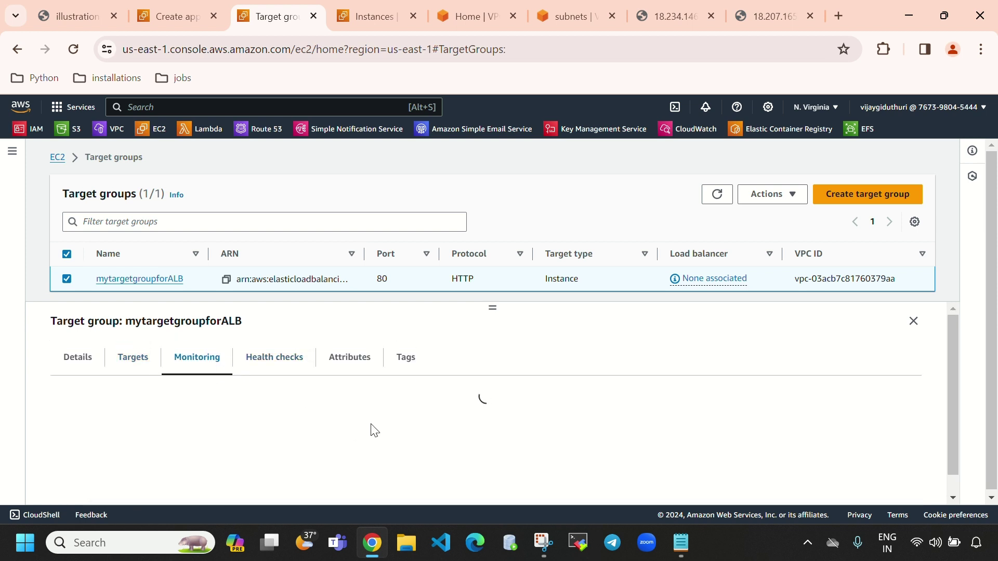
click(295, 370)
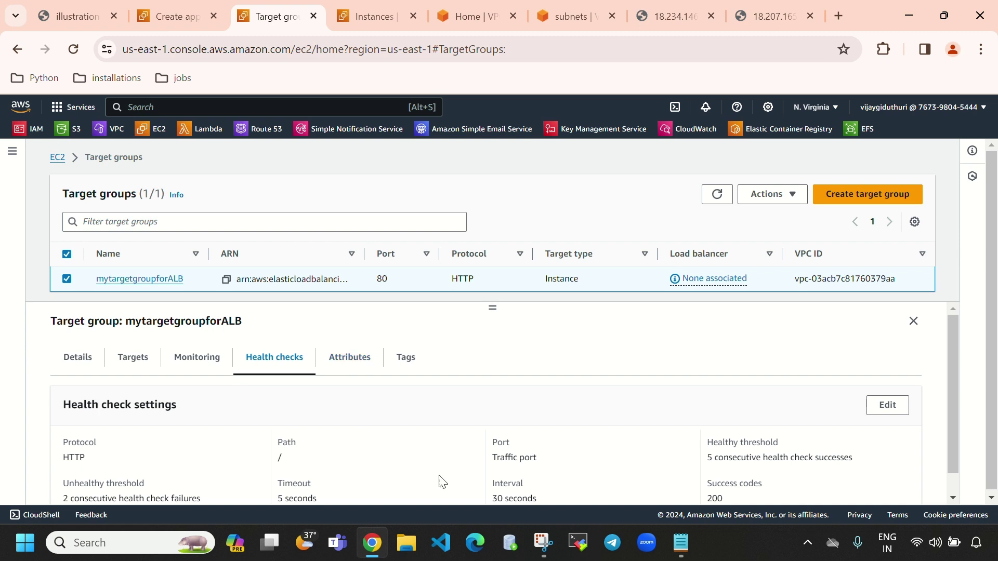
click(79, 365)
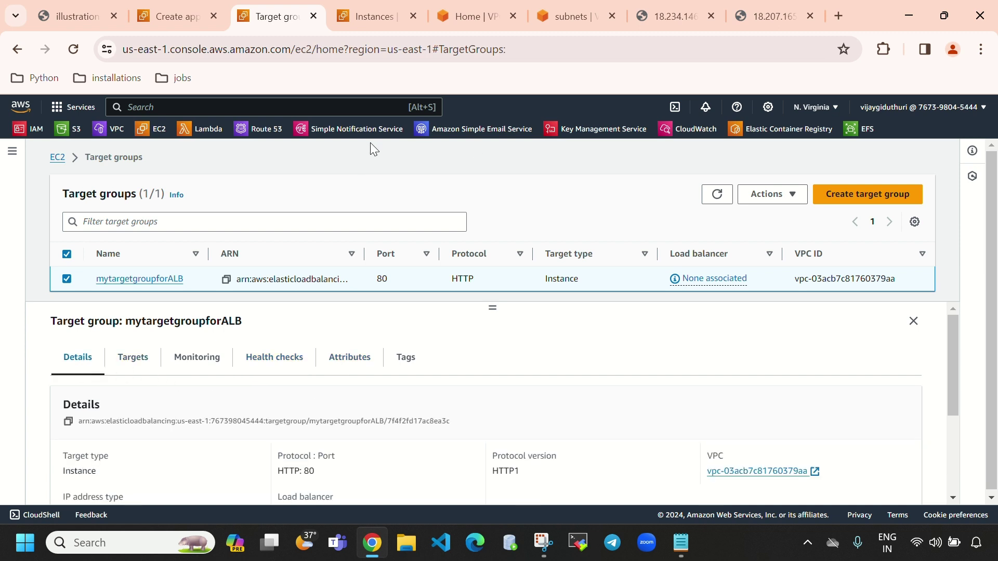
Return to the load balancer setup, refresh the available target groups, and forward the HTTP:80 listener to mytargetgroupforALB
click(176, 17)
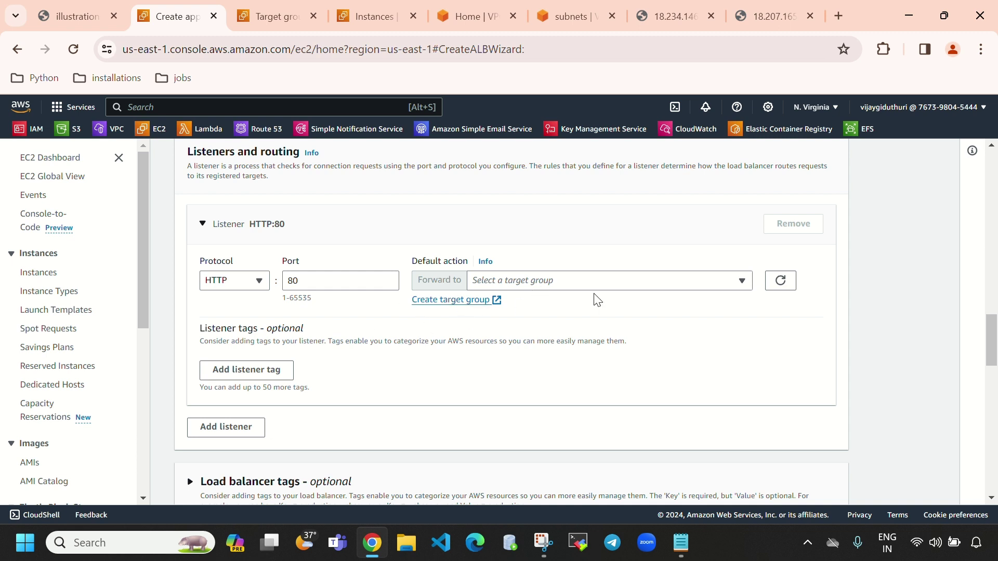
click(782, 280)
click(708, 282)
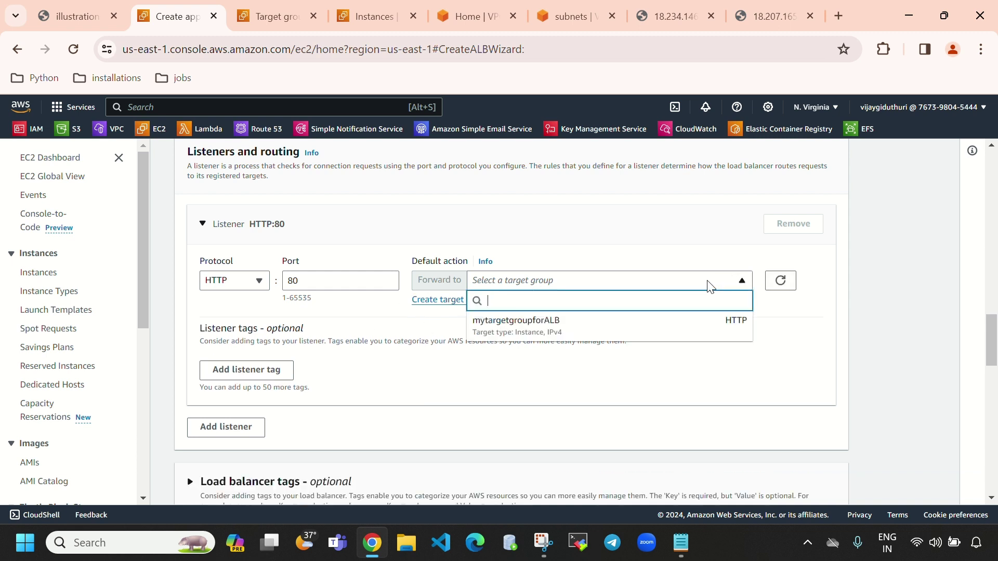
click(557, 328)
scroll(648, 334, down, 3)
scroll(648, 334, up, 3)
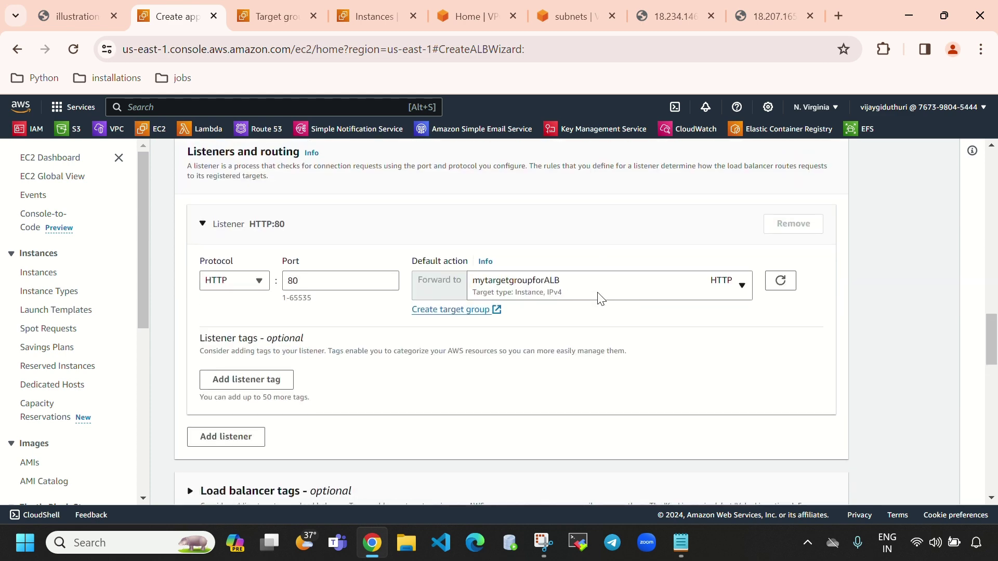
Create the load balancer and check its state in the refreshed load balancers list
scroll(577, 336, down, 20)
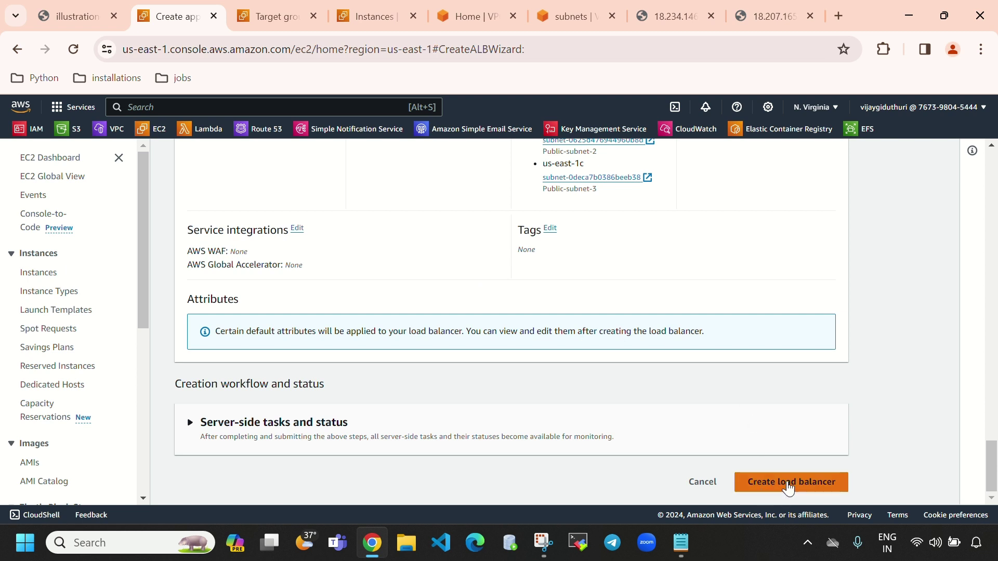
click(789, 483)
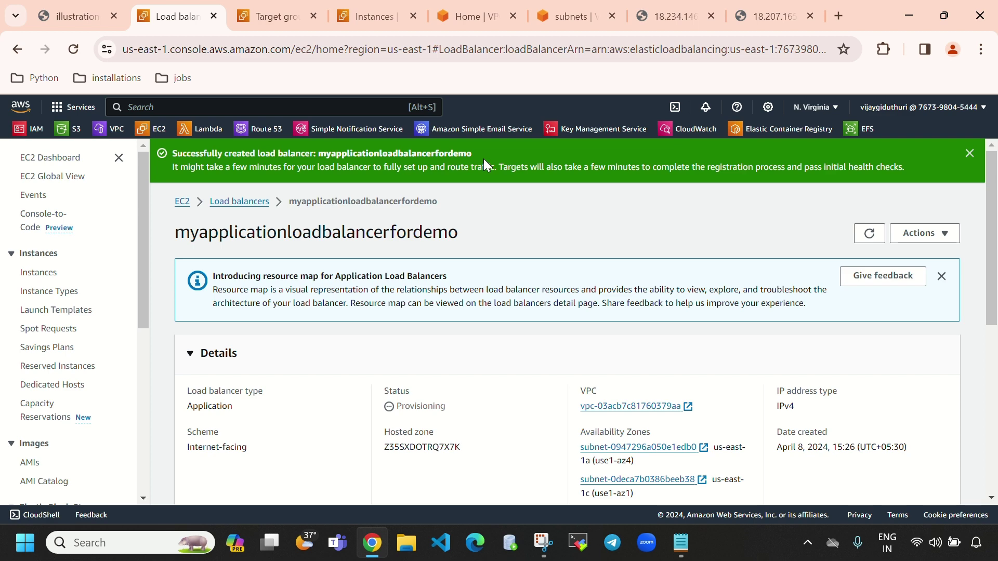
click(970, 152)
click(240, 159)
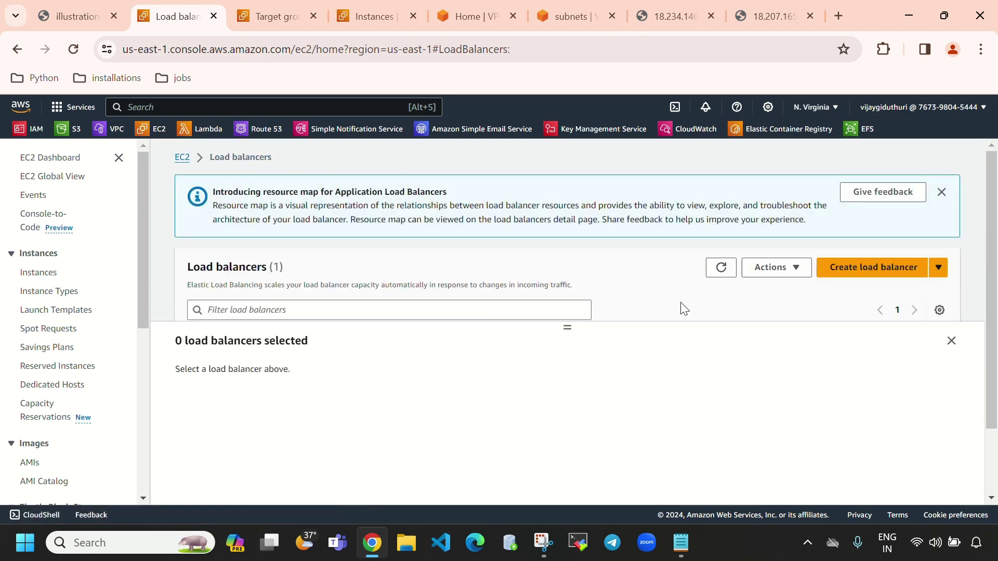
click(733, 281)
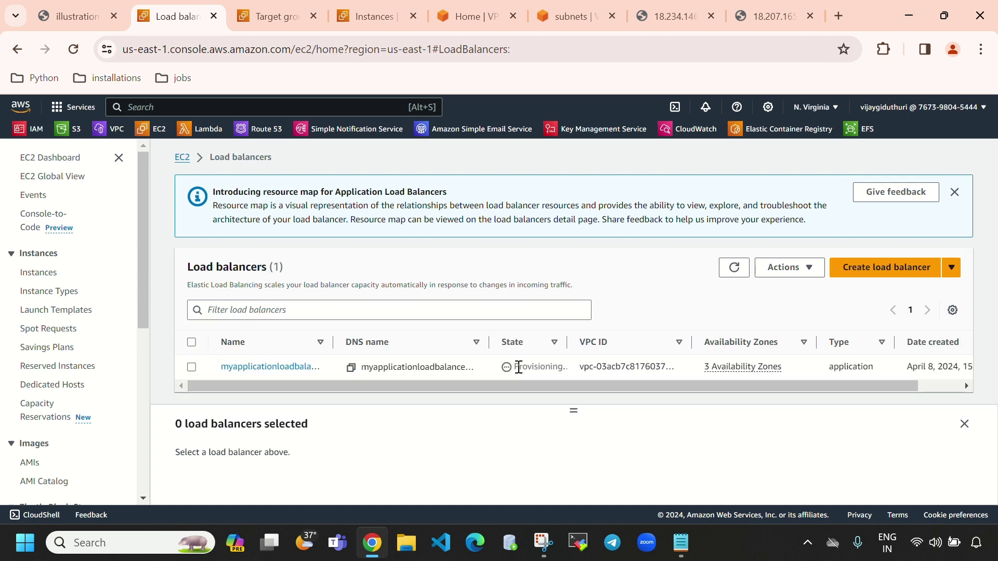
drag(518, 367, 565, 369)
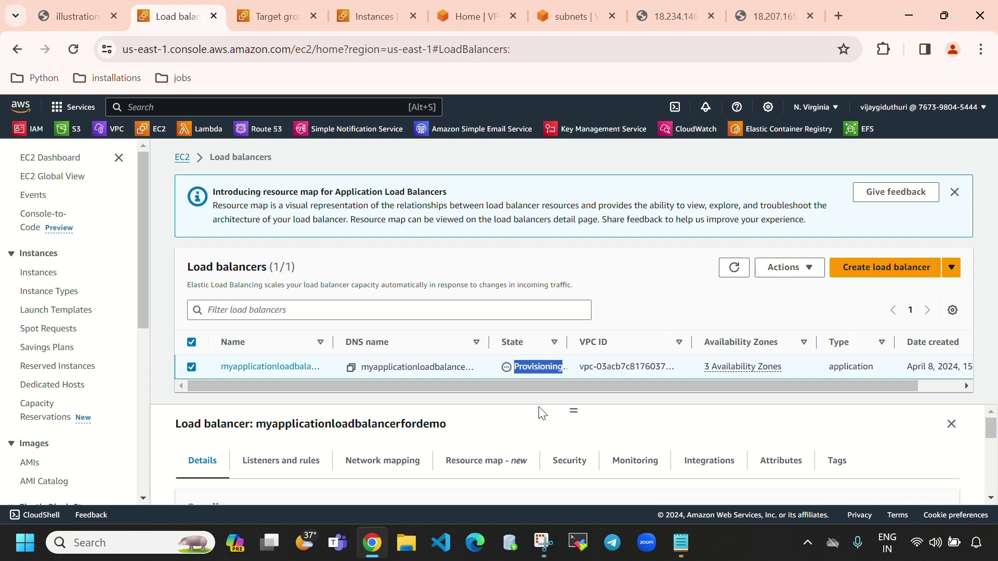
Copy the load balancer's DNS name and try to load it in a new browser tab
click(351, 368)
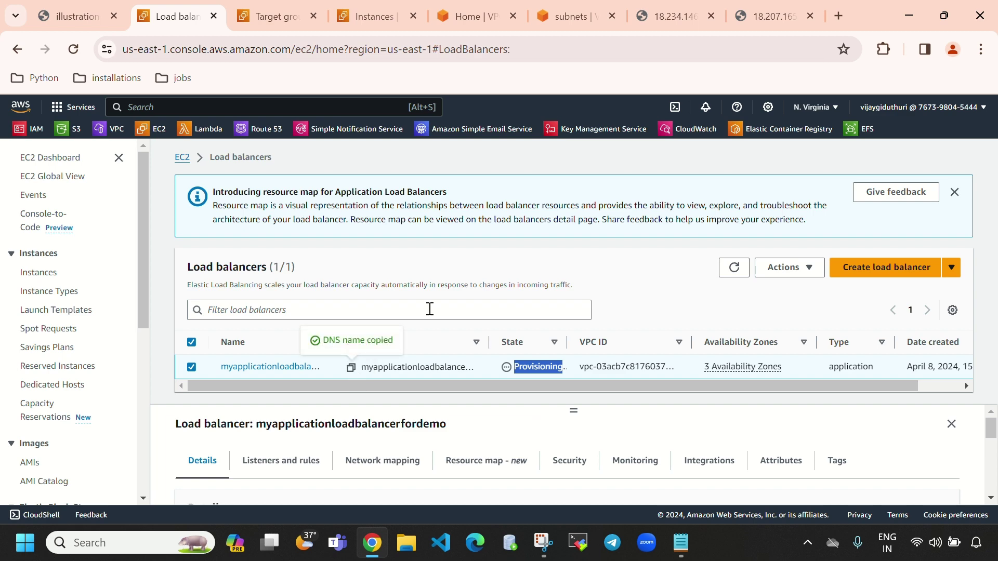
click(840, 20)
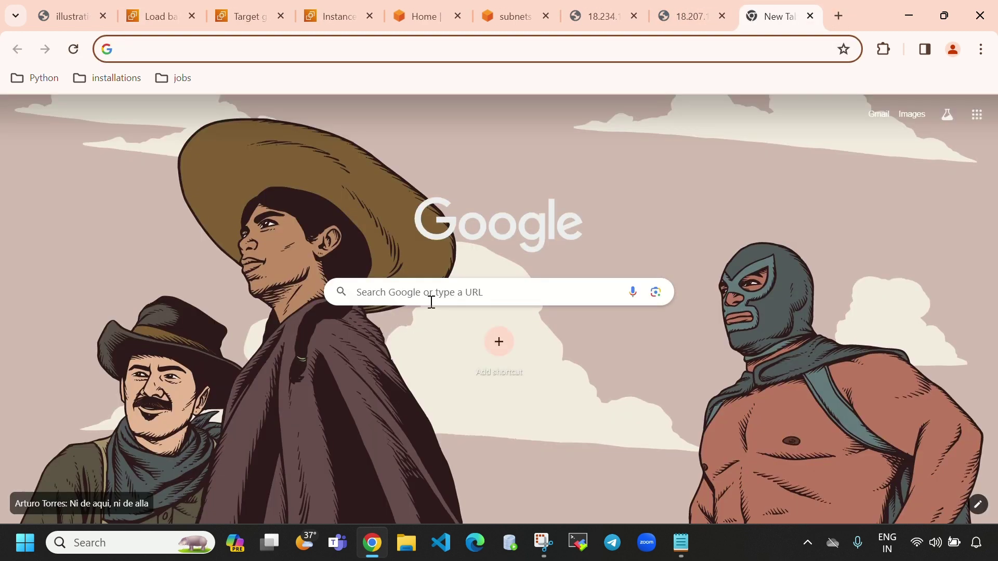
click(431, 302)
key(ctrl+v)
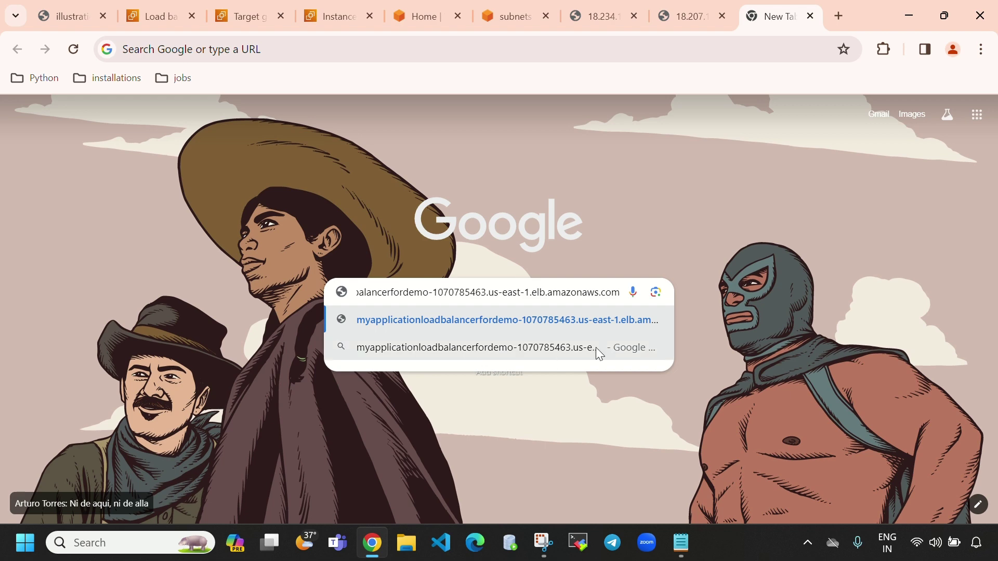
key(Return)
drag(311, 241, 475, 234)
click(525, 228)
Return to the load balancers list and refresh it to recheck the load balancer's state
click(169, 18)
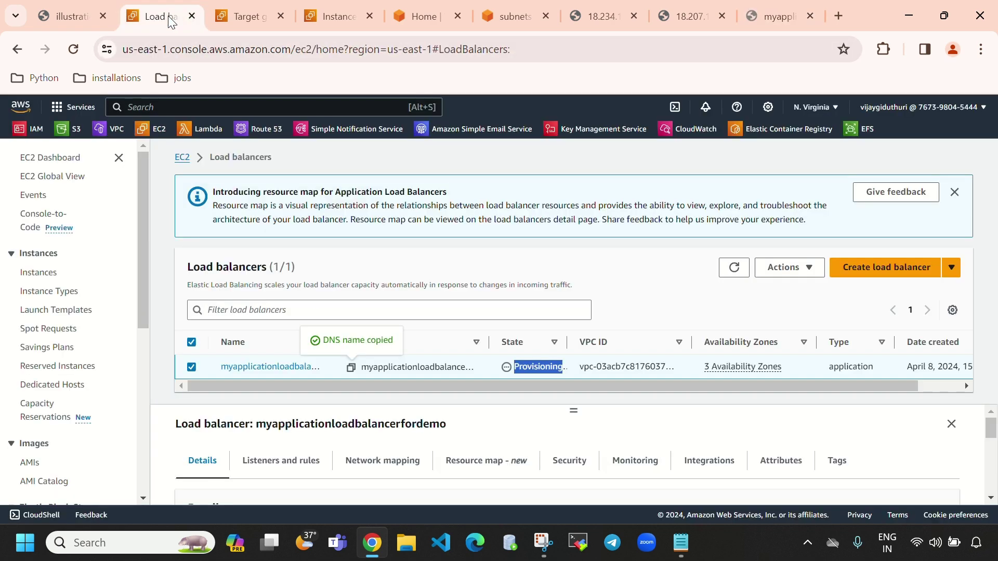
click(518, 366)
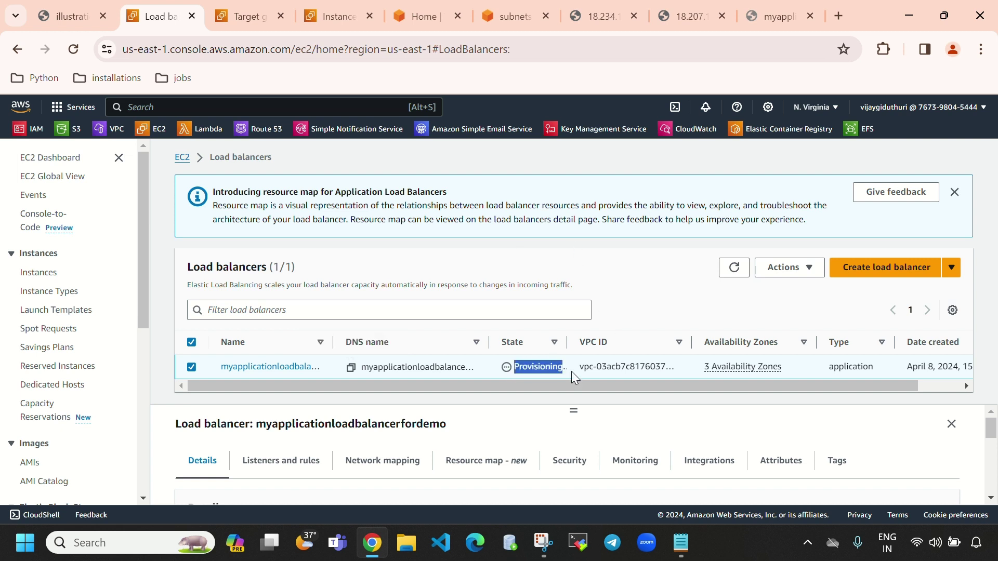
click(623, 279)
click(734, 268)
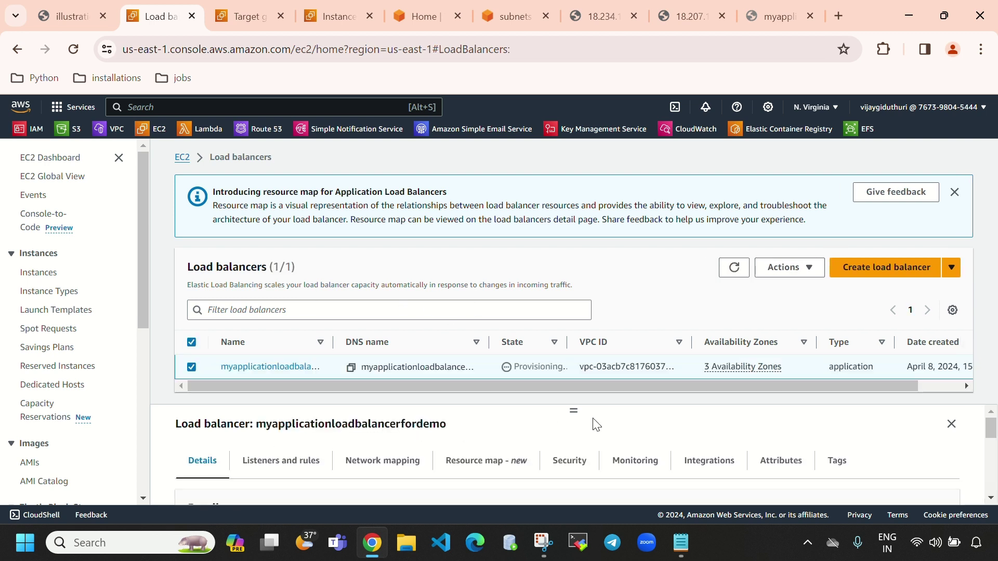
Reselect myapplicationloadbalancerfordemo and enlarge its details pane to view its configuration
click(191, 367)
click(192, 367)
drag(573, 410, 576, 245)
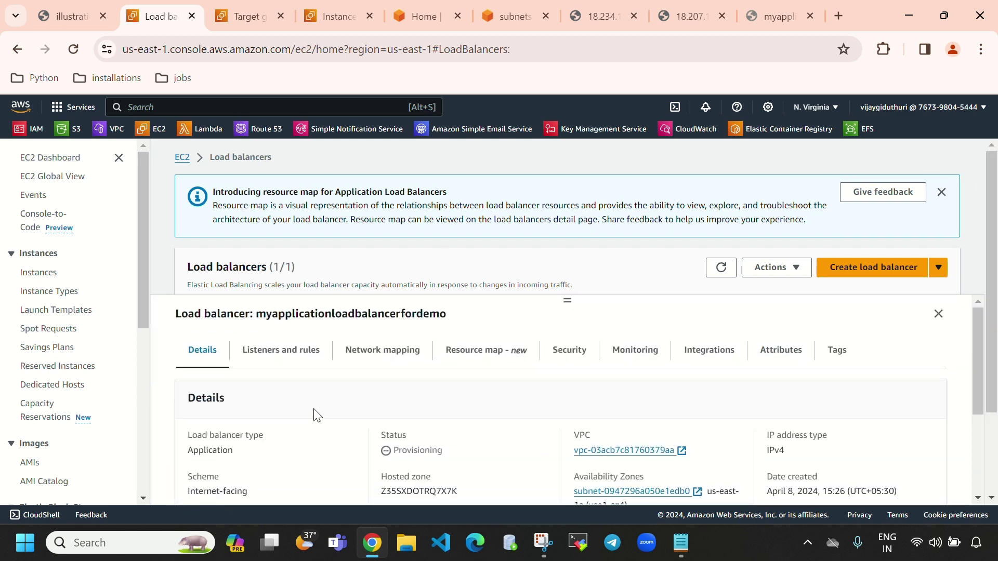
Review the load balancer's details, including its type, status, VPC, IP address type, Availability Zones and DNS name
drag(184, 436, 184, 458)
drag(376, 438, 396, 450)
click(452, 454)
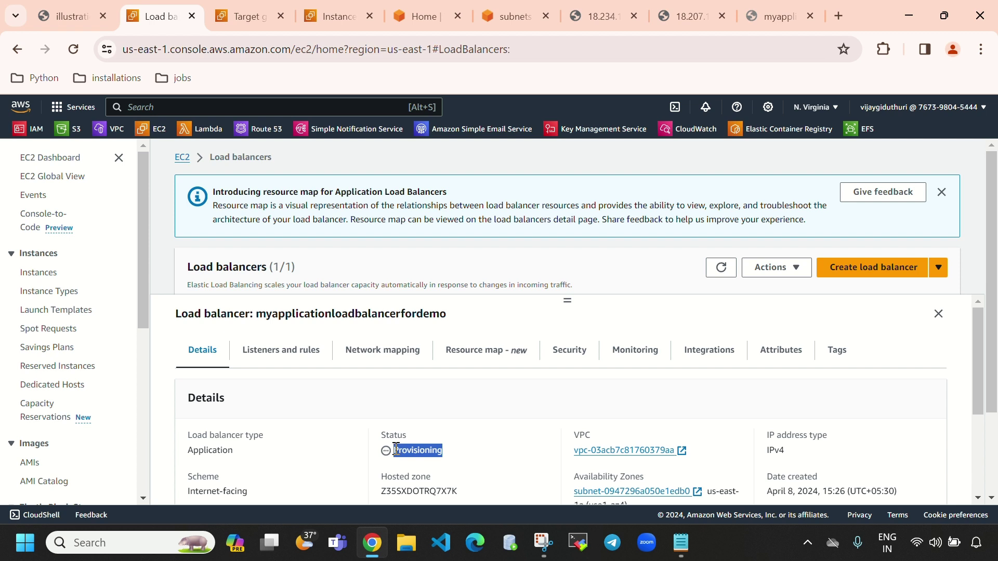
click(499, 448)
drag(610, 437, 569, 445)
click(707, 389)
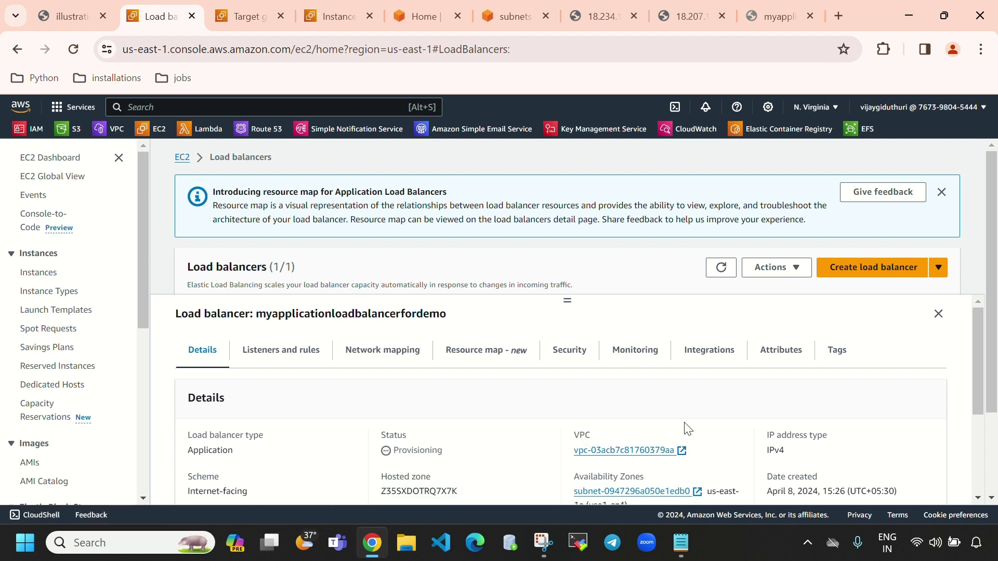
drag(762, 443, 853, 455)
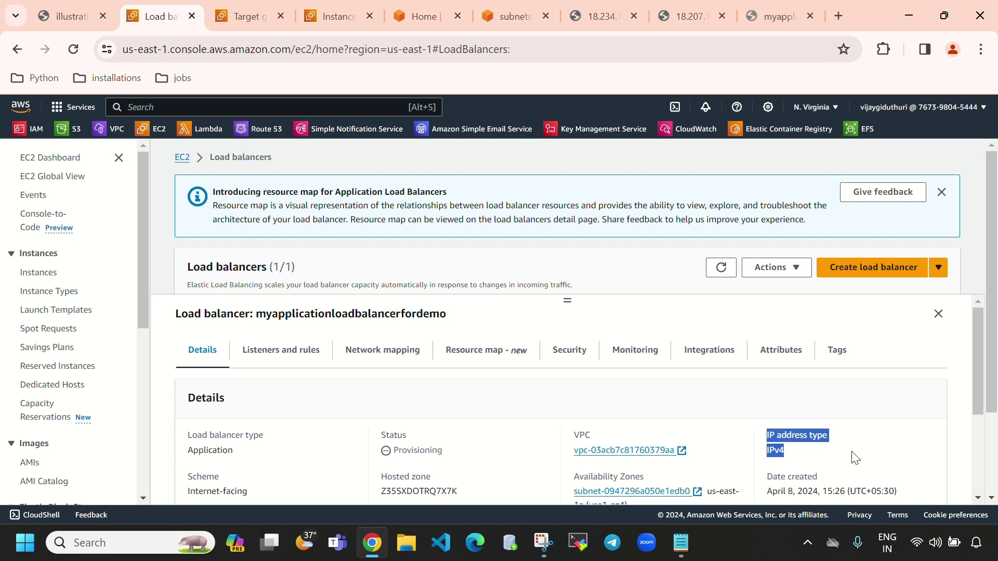
click(806, 456)
scroll(806, 456, down, 2)
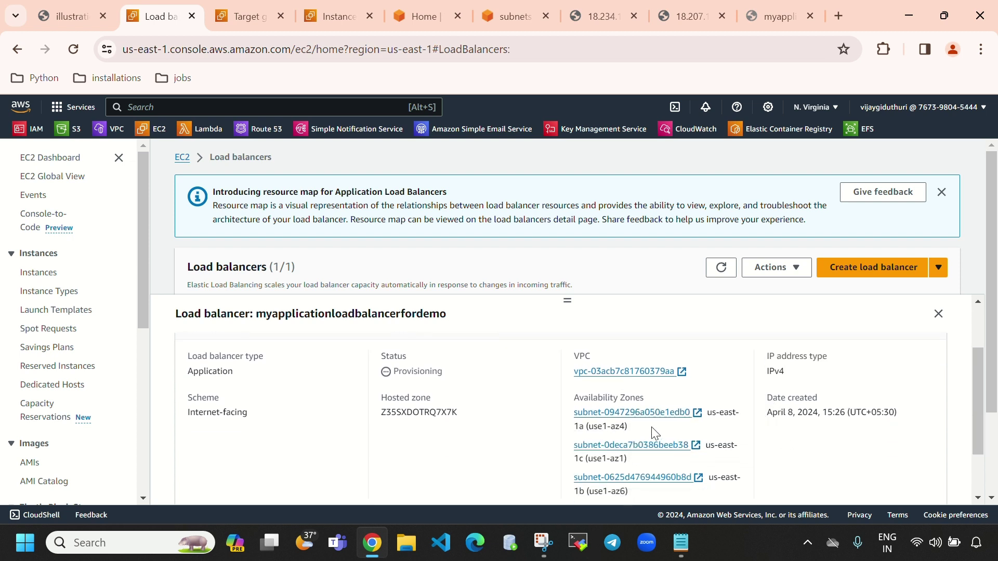
scroll(644, 442, down, 2)
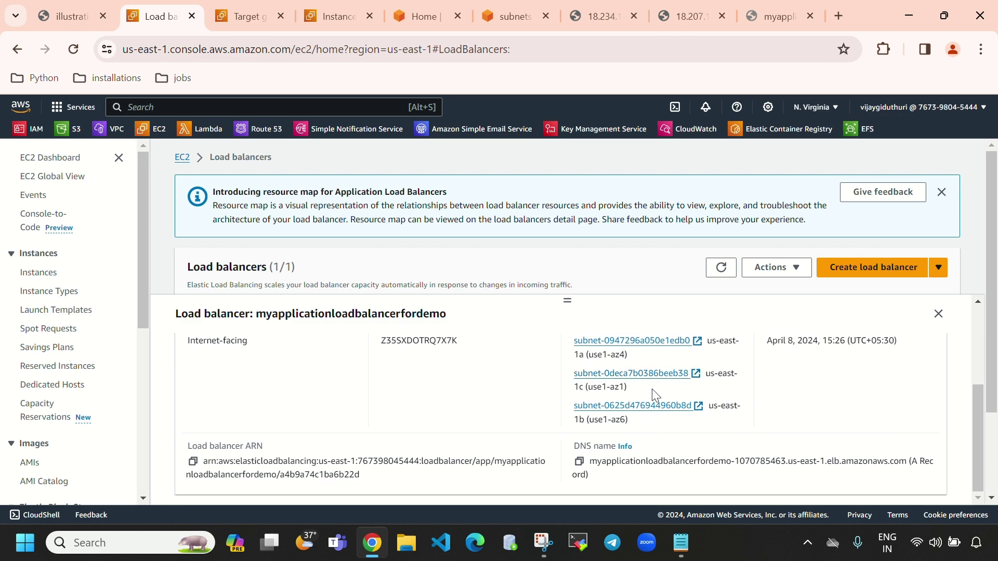
scroll(590, 393, down, 1)
scroll(590, 394, up, 1)
scroll(589, 394, up, 3)
Examine the load balancer's listeners and rules, cross-checking the HTTP:80 forwarding target against mytargetgroupforALB in the target groups list
click(278, 351)
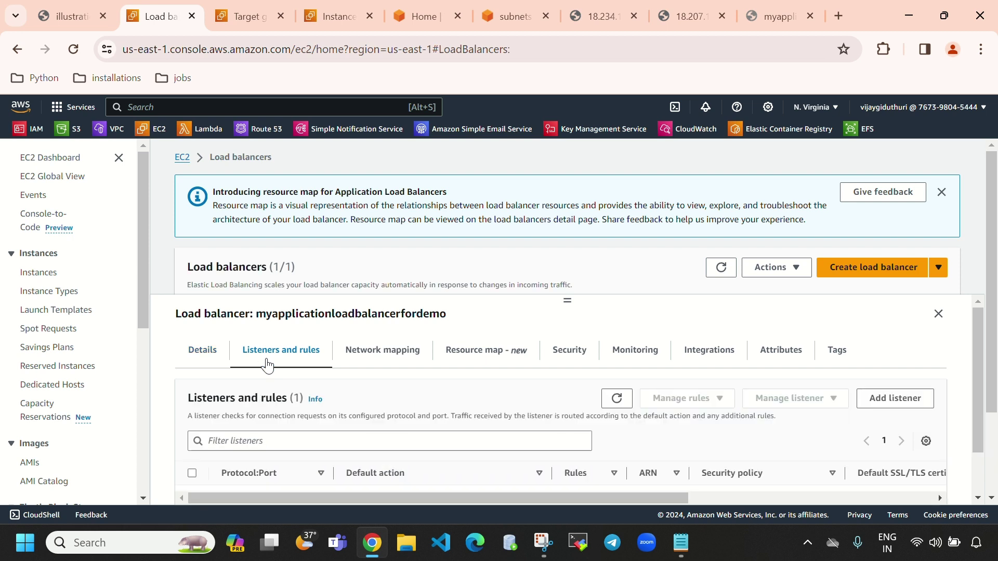
scroll(370, 406, down, 2)
scroll(379, 446, up, 2)
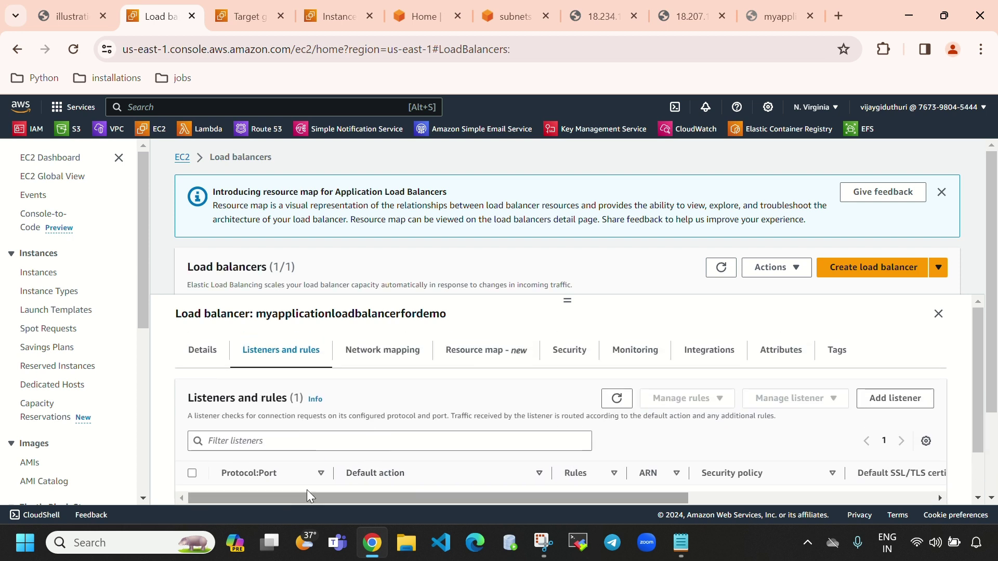
scroll(270, 483, down, 1)
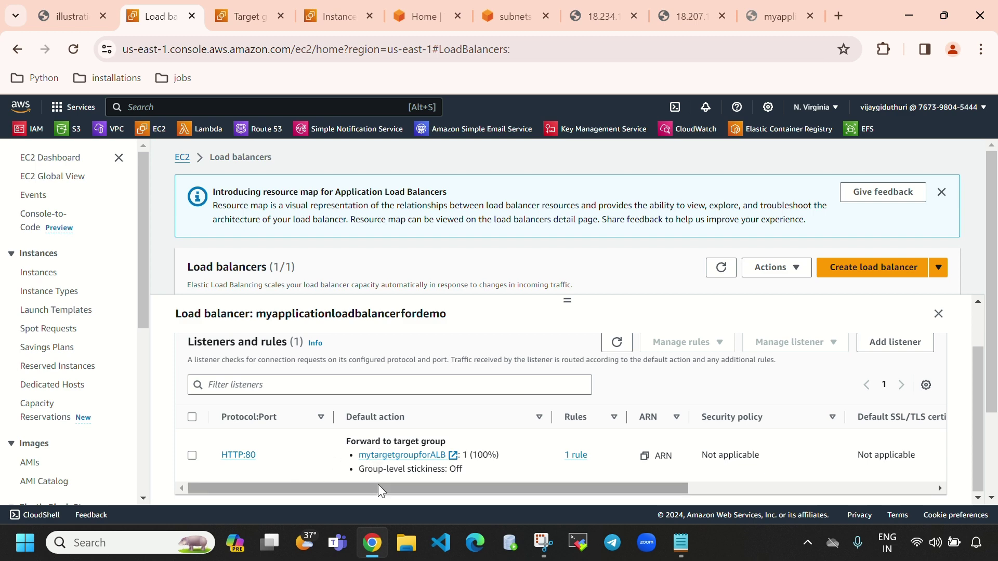
click(220, 24)
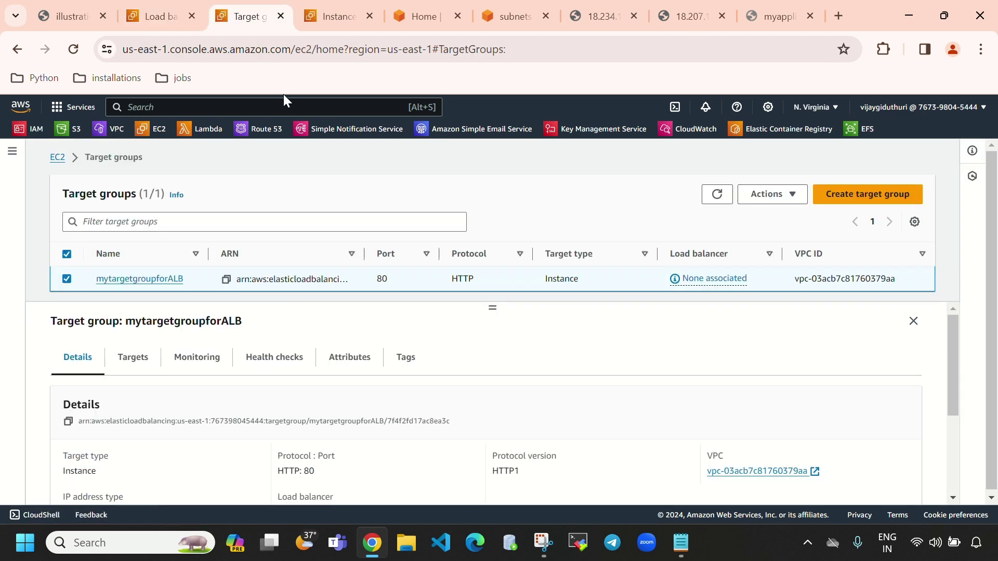
click(134, 18)
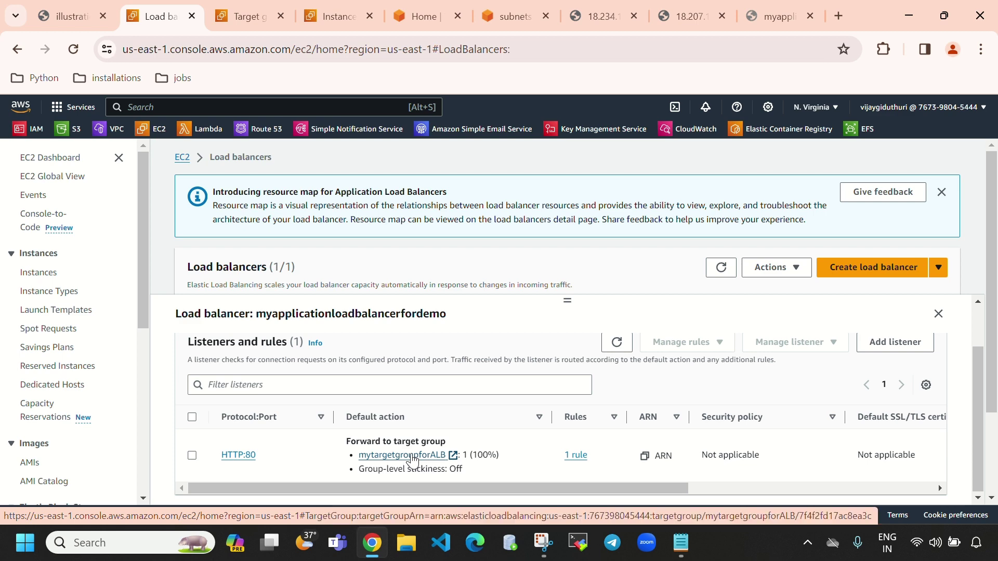
Retry loading the load balancer's DNS address, and revisit the target group and its instances
click(782, 11)
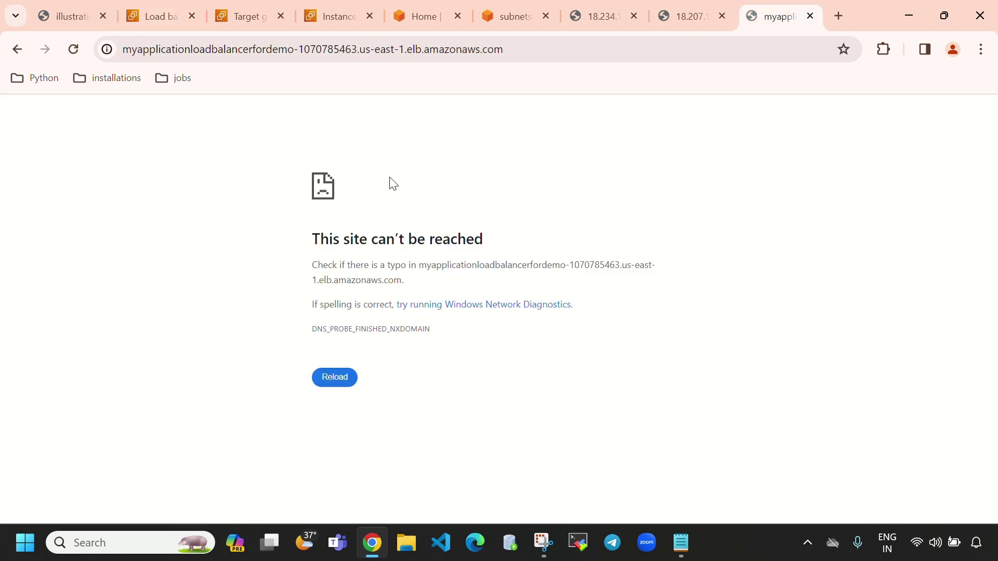
click(74, 49)
click(237, 15)
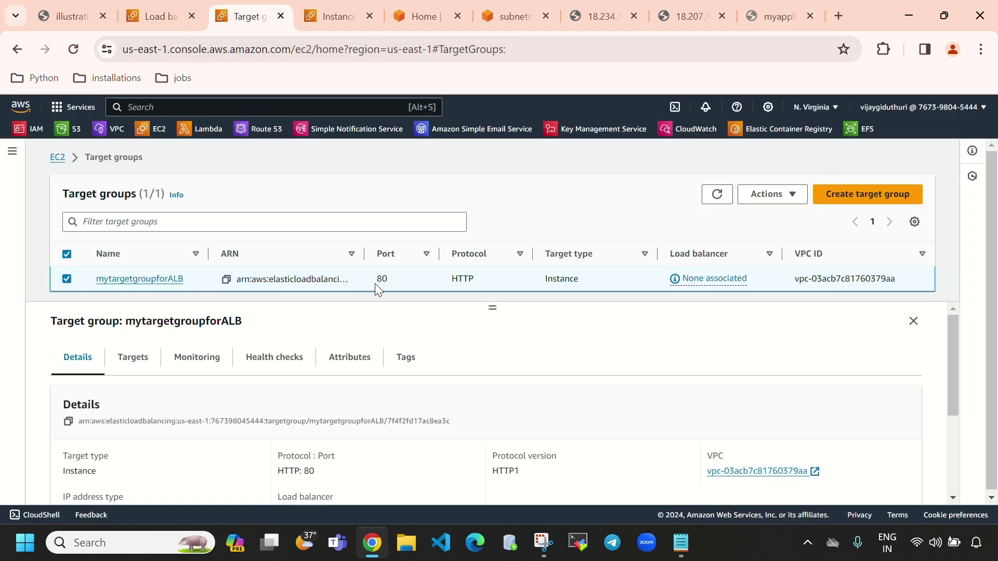
click(332, 15)
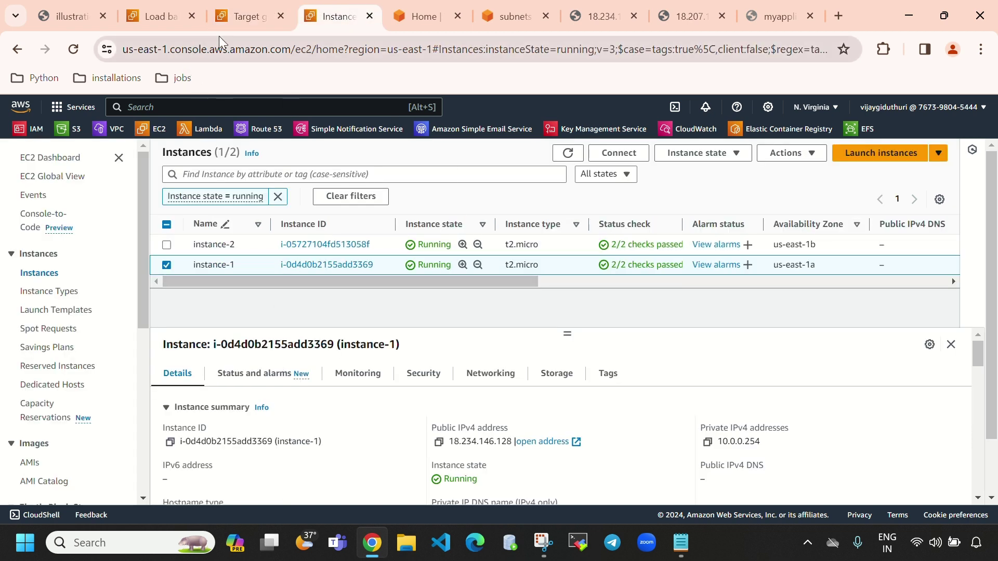
click(263, 20)
click(130, 15)
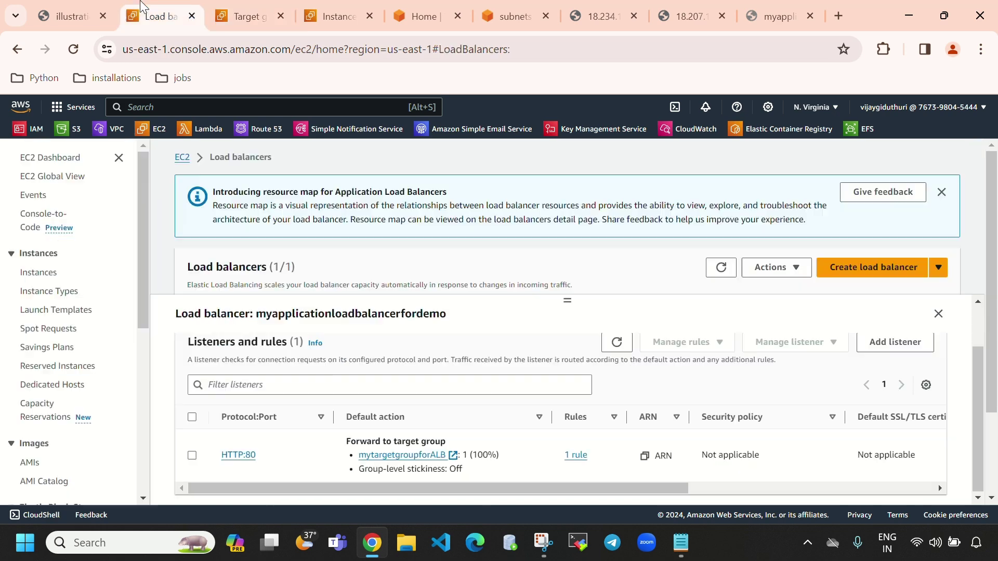
Examine the load balancer's network mapping with its subnets, its resource map and its security groups
scroll(426, 366, up, 1)
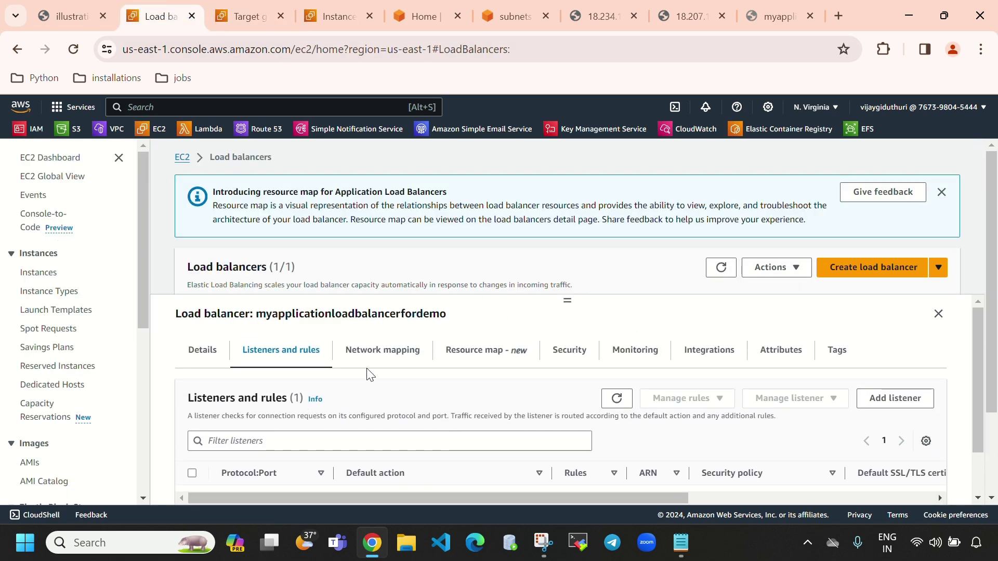
click(379, 361)
scroll(410, 432, down, 4)
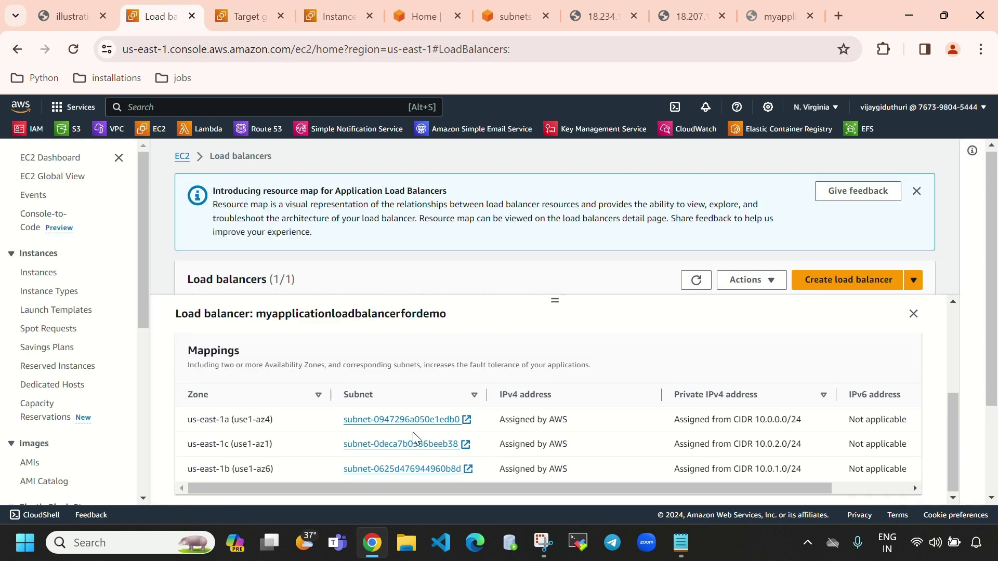
scroll(413, 432, down, 2)
scroll(412, 439, up, 4)
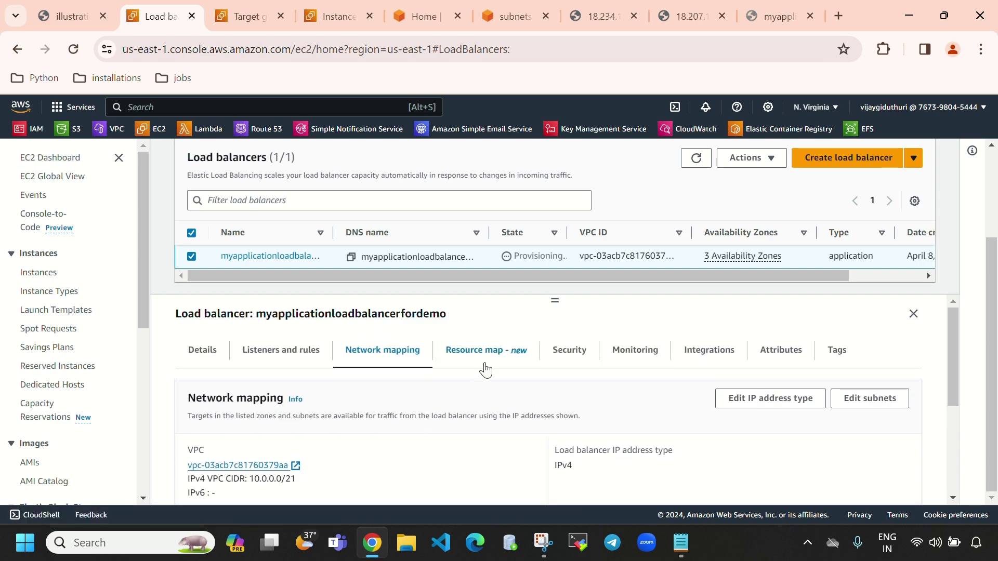
click(486, 362)
click(567, 361)
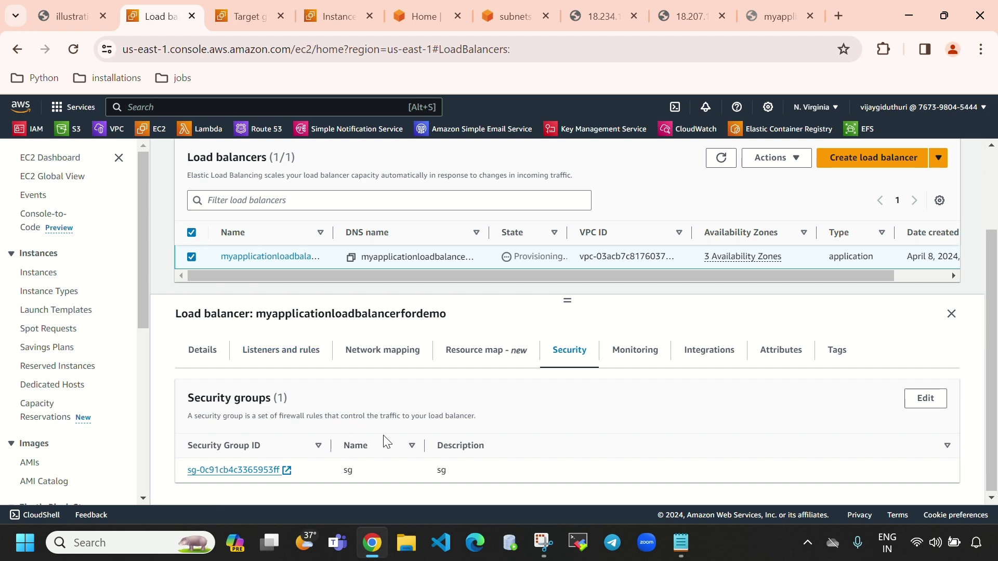
Refresh the load balancers list repeatedly to recheck the provisioning state of myapplicationloadbalancerfordemo
click(721, 157)
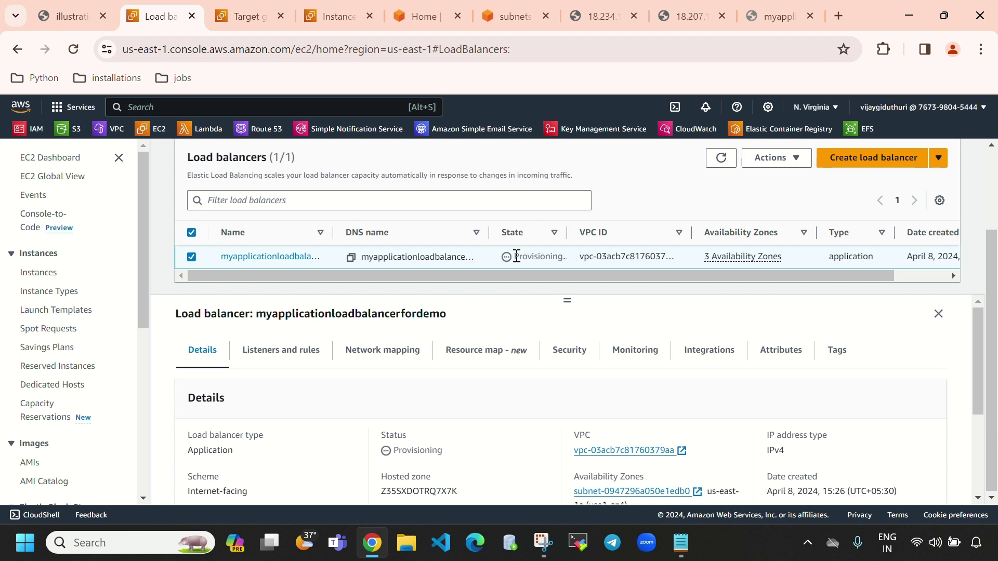
drag(517, 257, 560, 261)
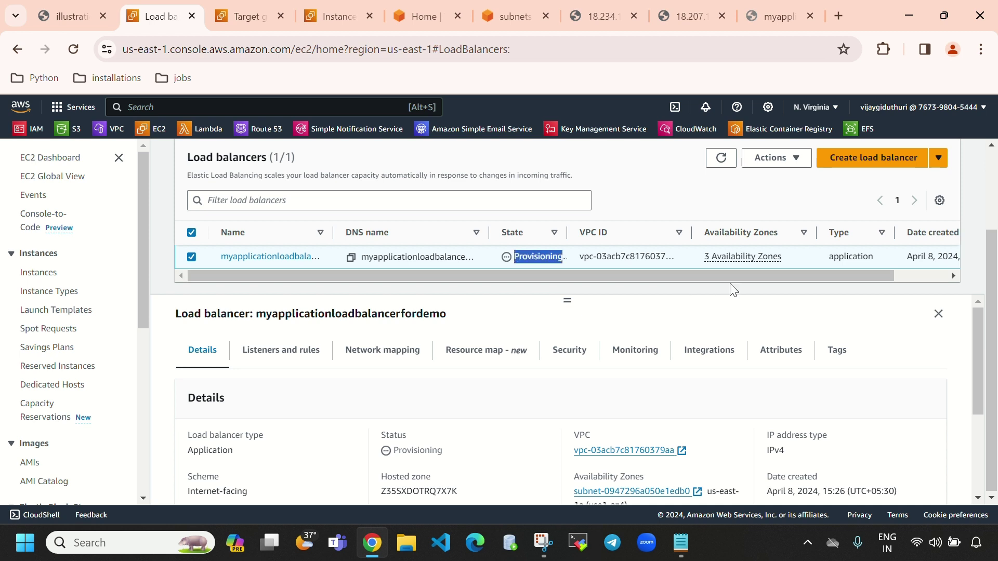
click(719, 160)
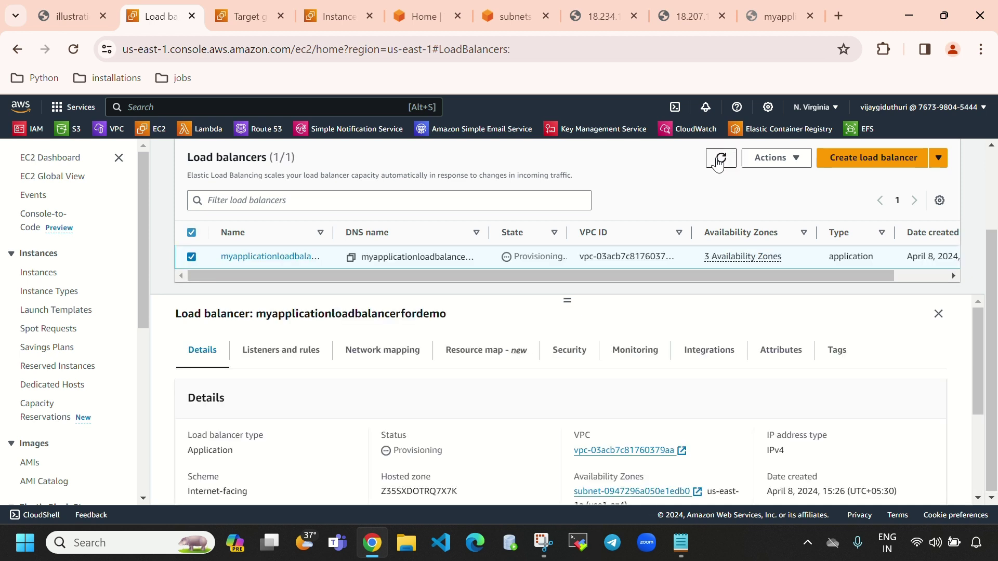
click(720, 160)
click(720, 158)
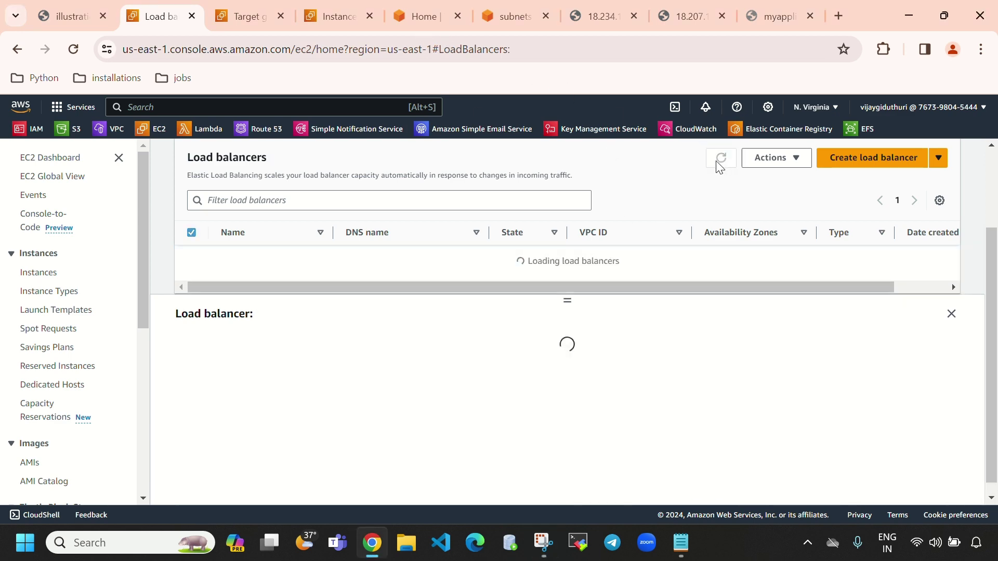
Reload the load balancer's DNS page and highlight the greeting to see which host answers
click(780, 16)
click(74, 49)
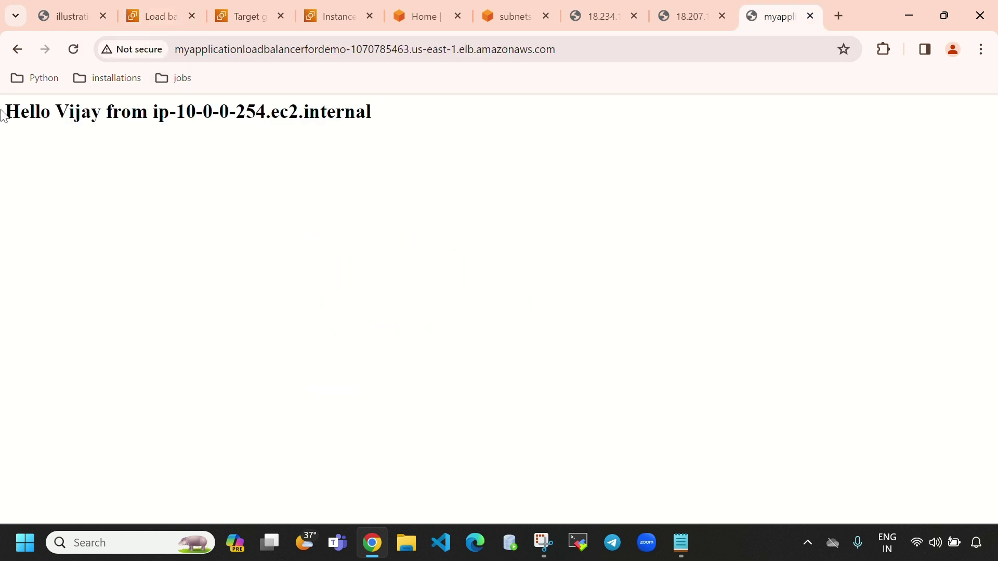
drag(2, 115, 263, 151)
click(203, 105)
Check instance-1's private IPv4 address against the host shown on the load balancer's page
click(323, 16)
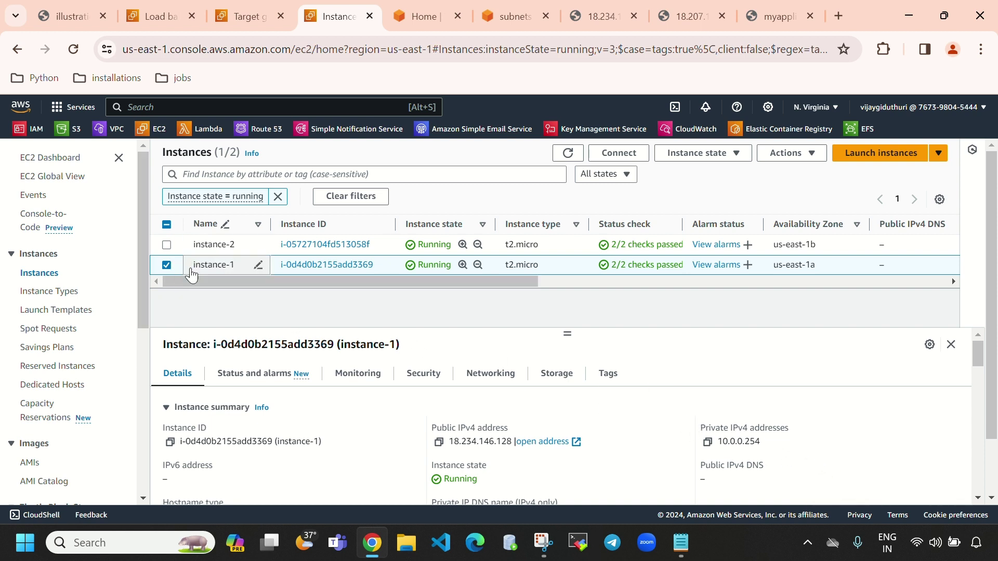
drag(697, 430, 809, 420)
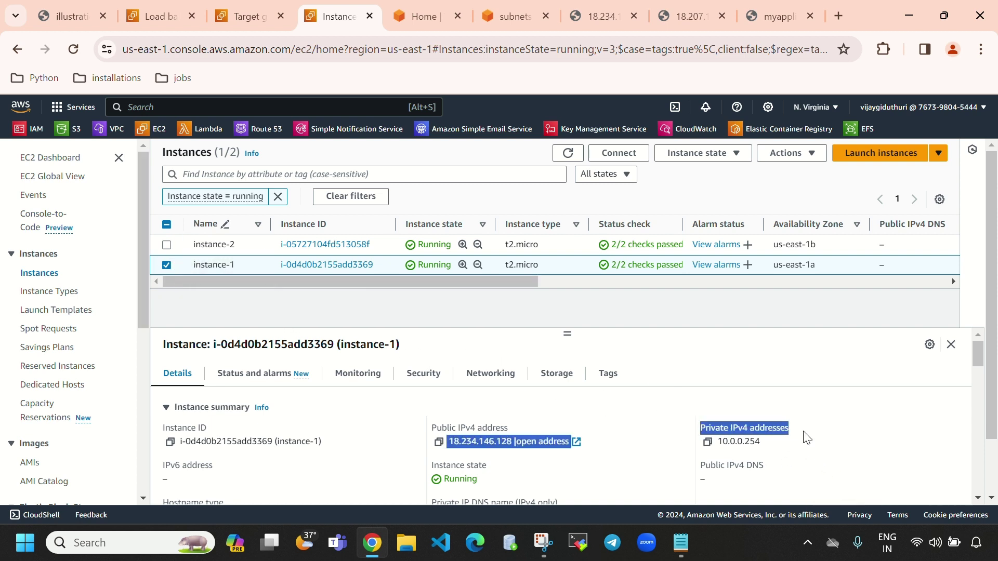
click(799, 421)
drag(774, 454, 751, 448)
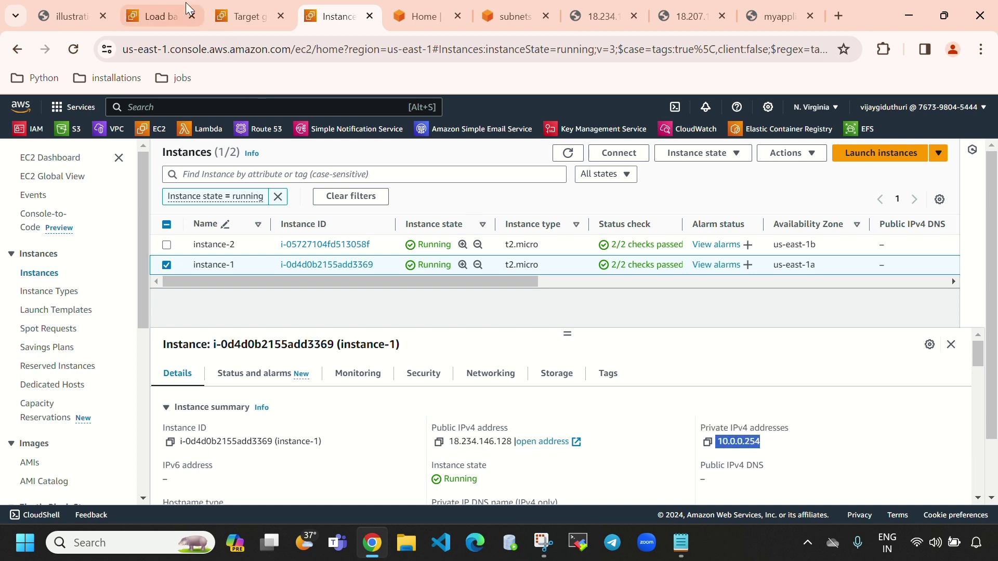
Reload the load balancer's DNS page and highlight the IP address of the host that answers
click(769, 19)
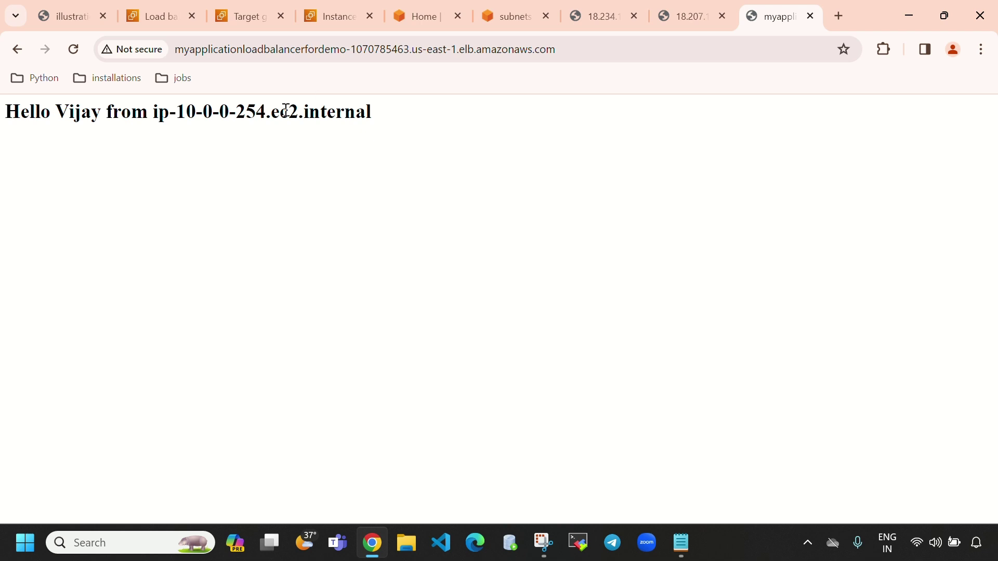
click(77, 48)
drag(177, 112, 266, 113)
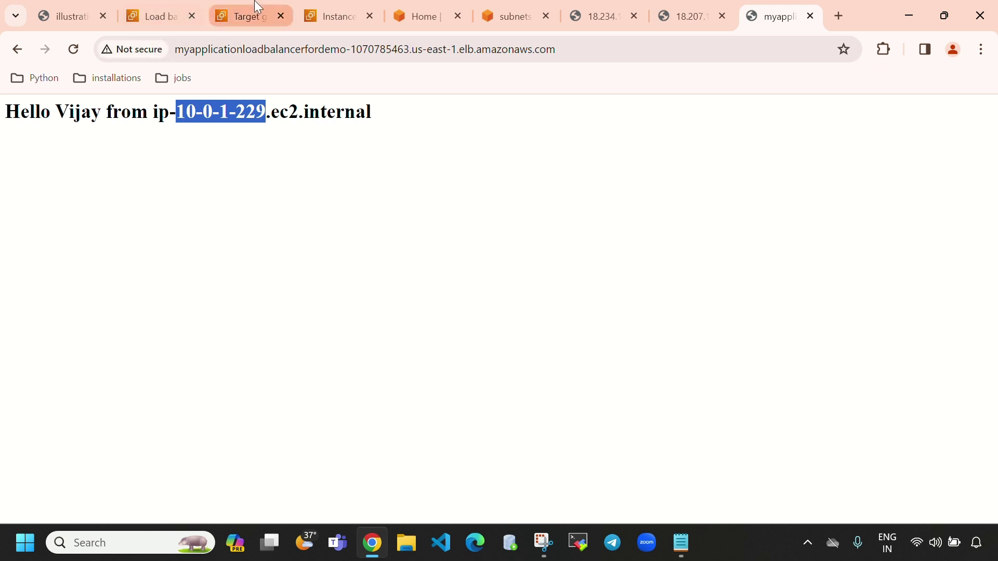
Select instance-2 instead of instance-1 and check its private IPv4 address against the host that answered
click(316, 14)
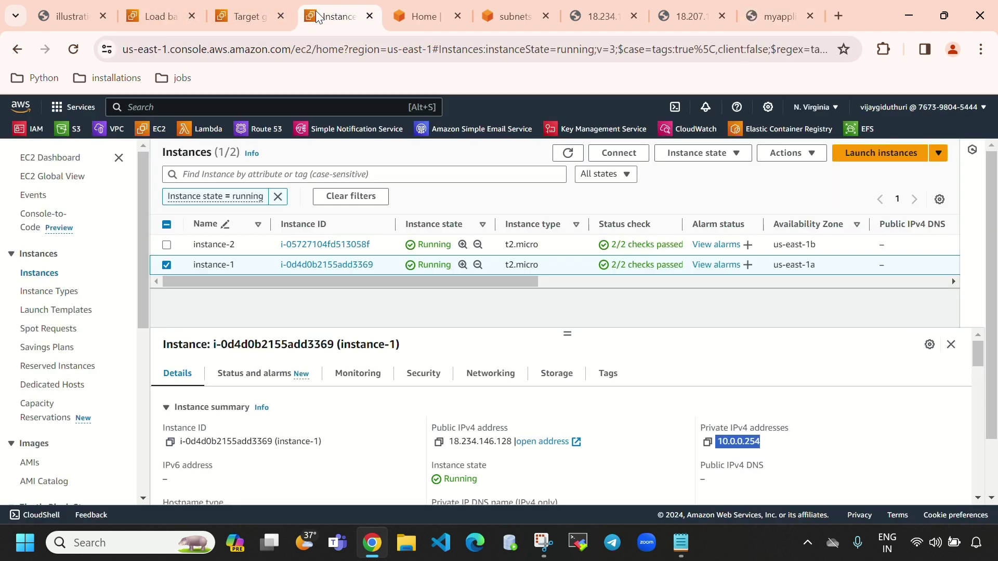
click(167, 263)
click(167, 245)
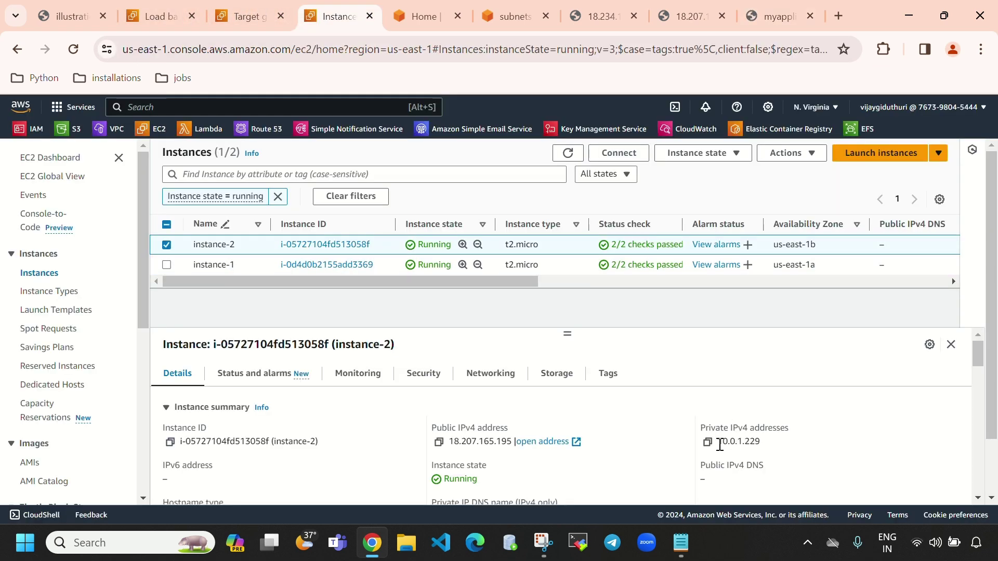
drag(720, 444, 765, 448)
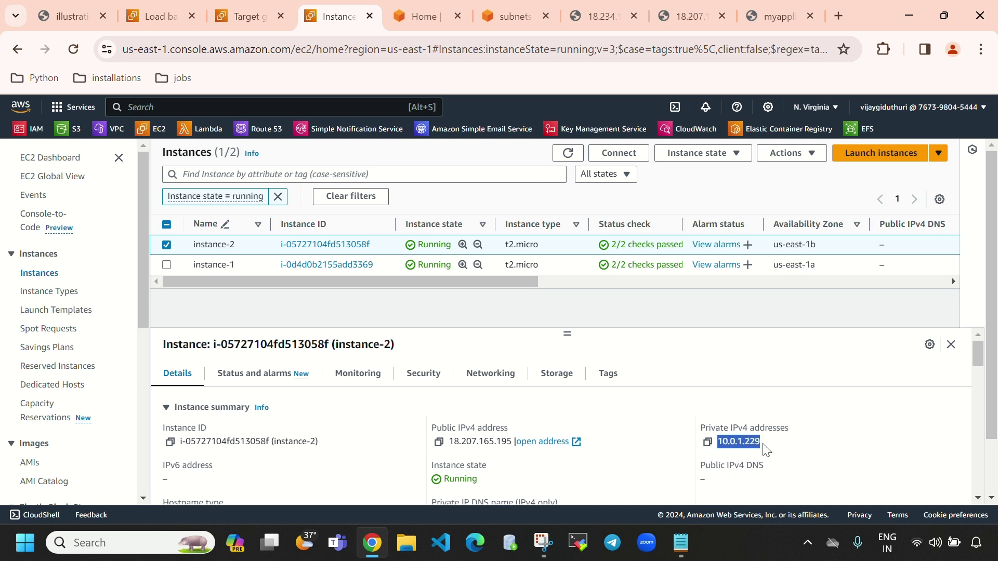
Reload the load balancer's DNS page several times to test how requests are distributed between the two instances
click(784, 10)
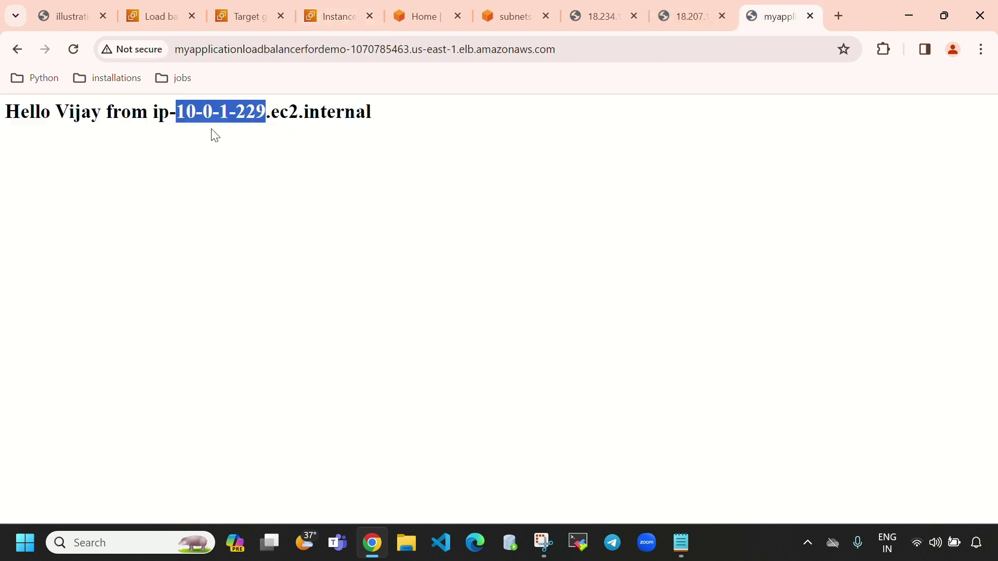
click(250, 138)
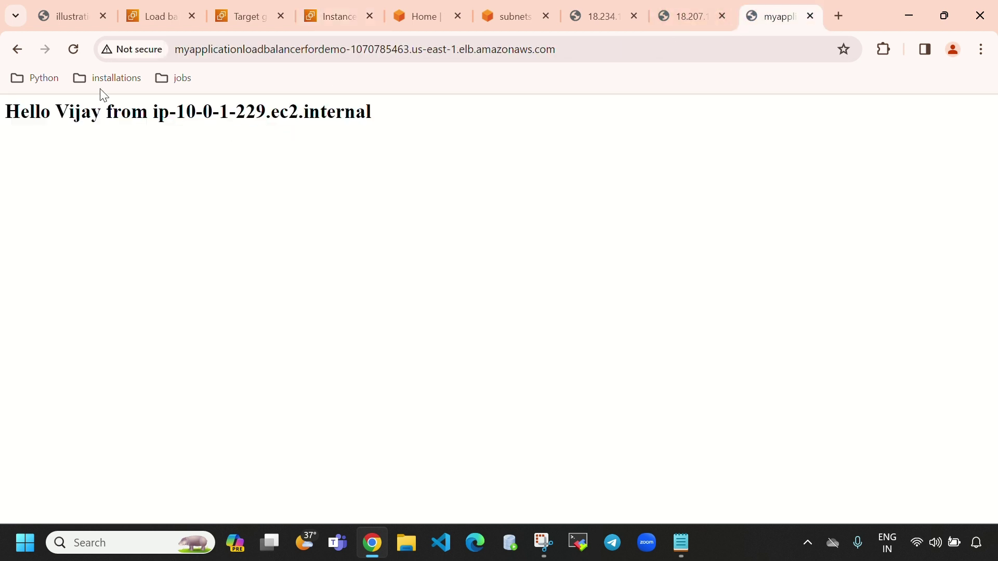
click(83, 52)
click(77, 46)
click(77, 46)
click(77, 45)
click(78, 46)
click(74, 46)
Show the registered targets of mytargetgroupforALB and review the name, zone and health status of each instance
click(245, 25)
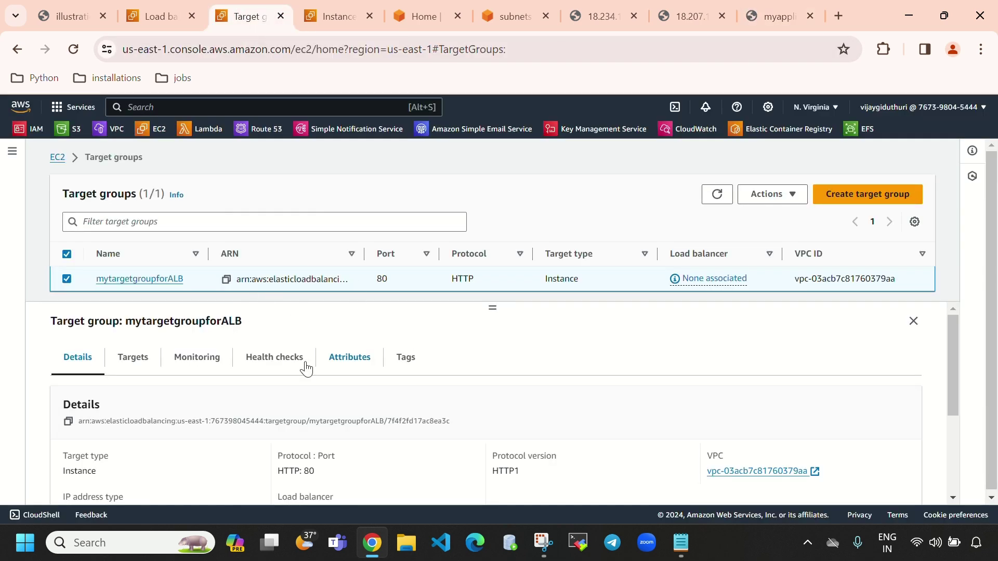
click(131, 358)
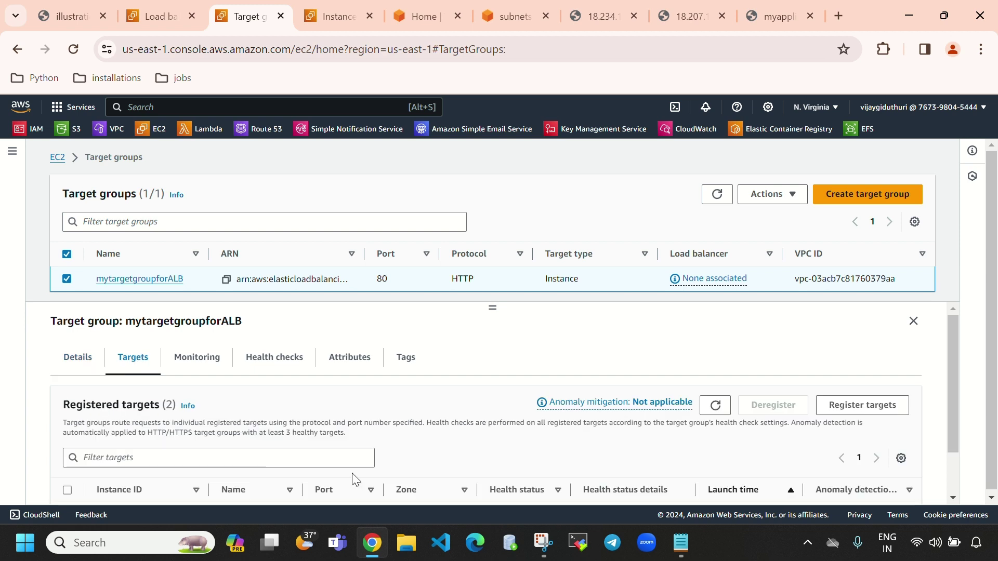
scroll(356, 475, down, 2)
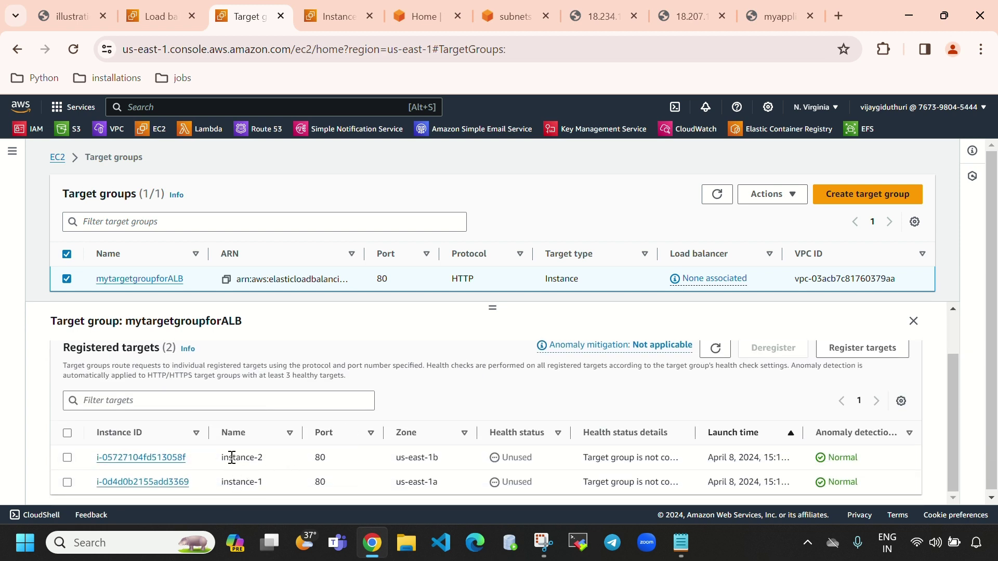
scroll(218, 465, up, 1)
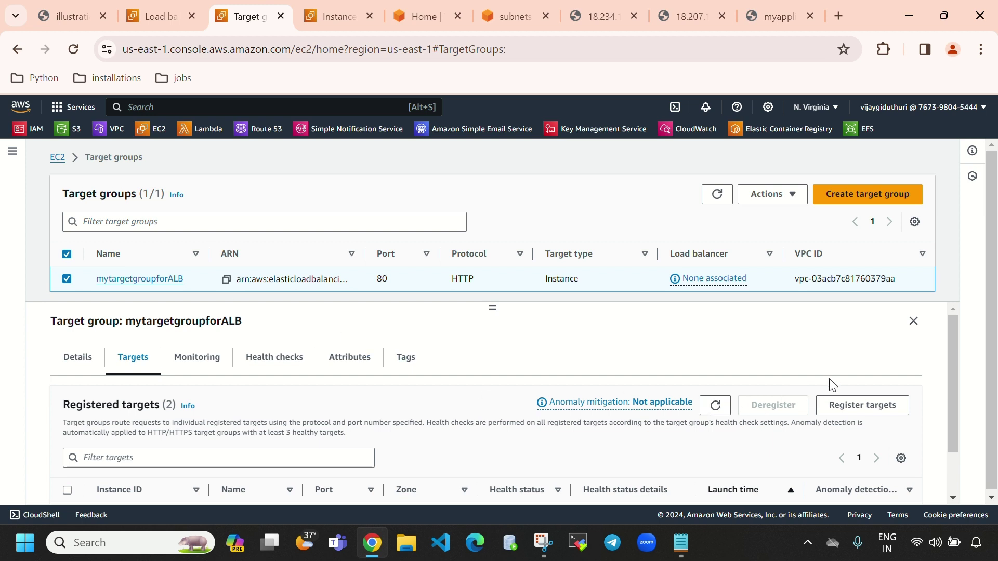
scroll(605, 446, down, 1)
scroll(608, 453, up, 1)
Return to the load balancer's DNS page and reload it three times to see which instance answers
click(768, 12)
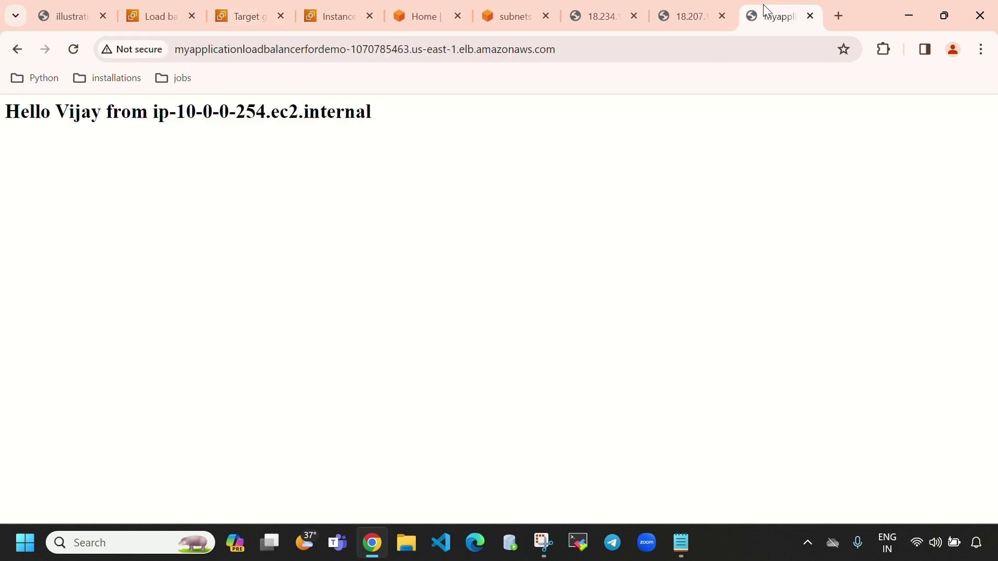
click(74, 52)
click(74, 52)
click(74, 52)
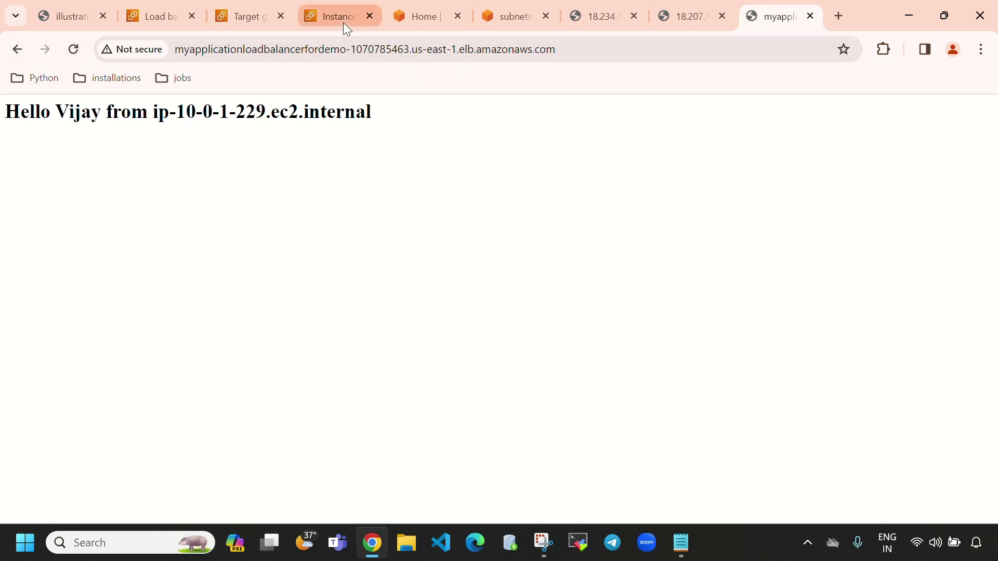
Compare the running EC2 instances with the target group's registered targets and refresh the instance list
click(341, 17)
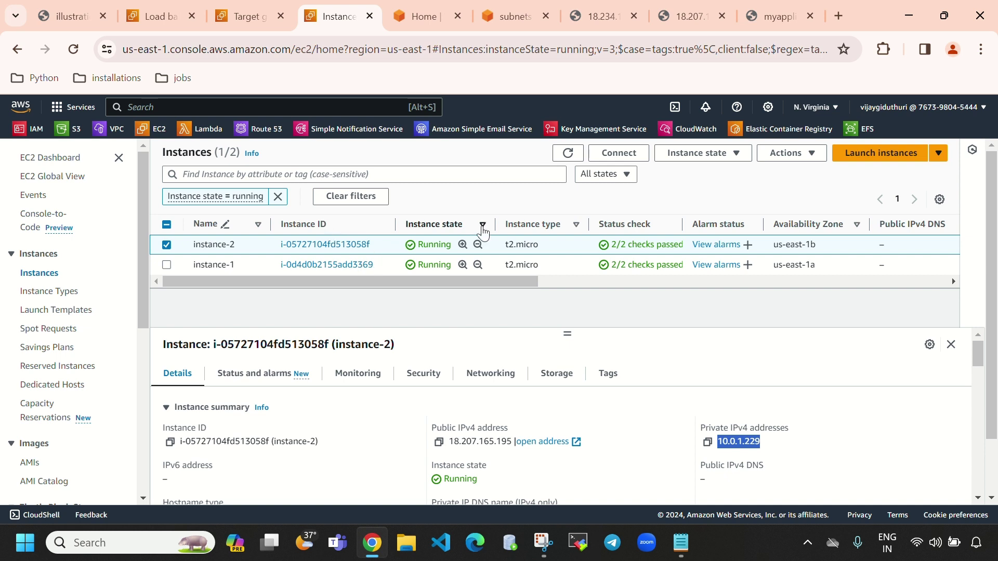
click(240, 16)
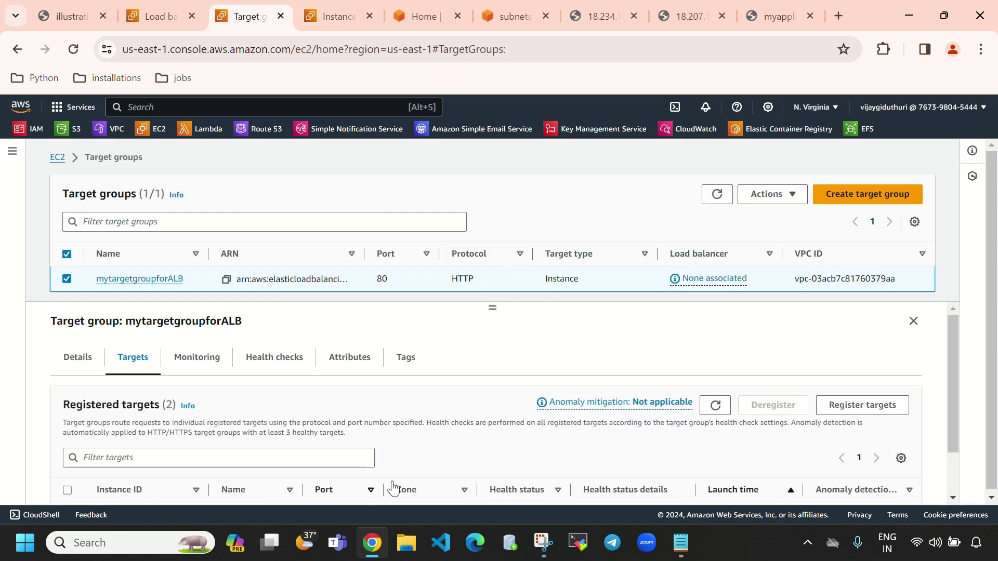
click(336, 26)
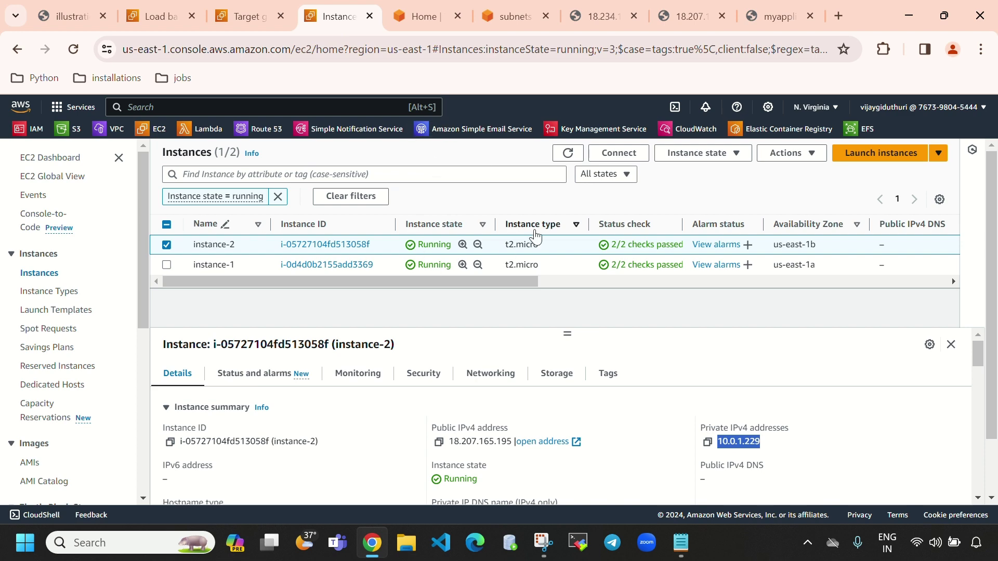
click(568, 155)
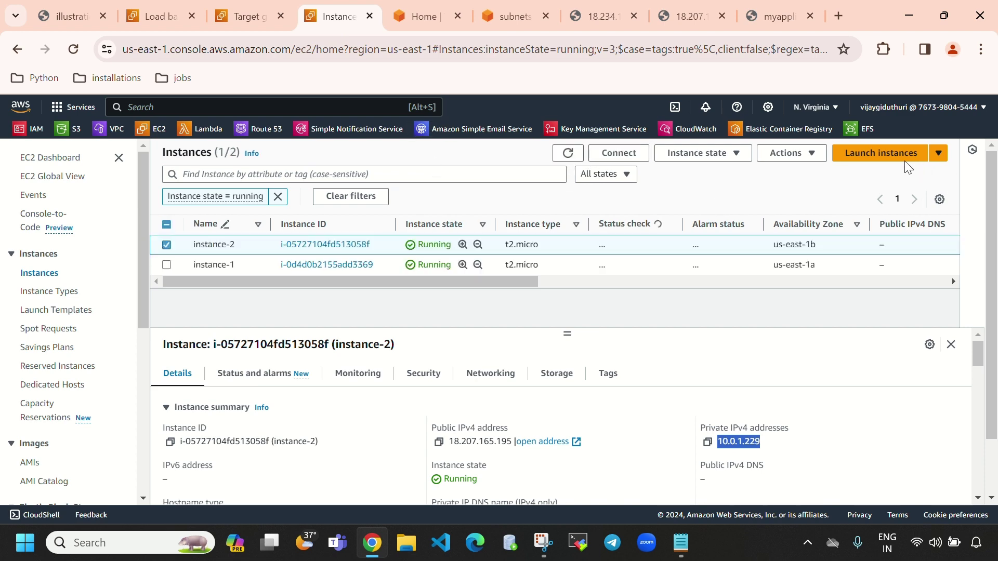
Start launching a new EC2 instance and name it instance-3
click(876, 153)
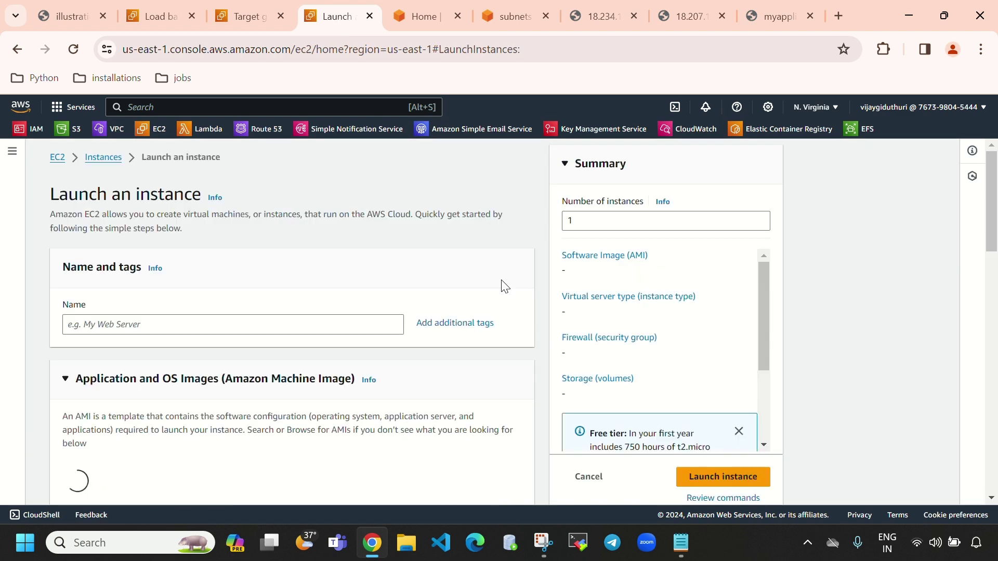
click(17, 50)
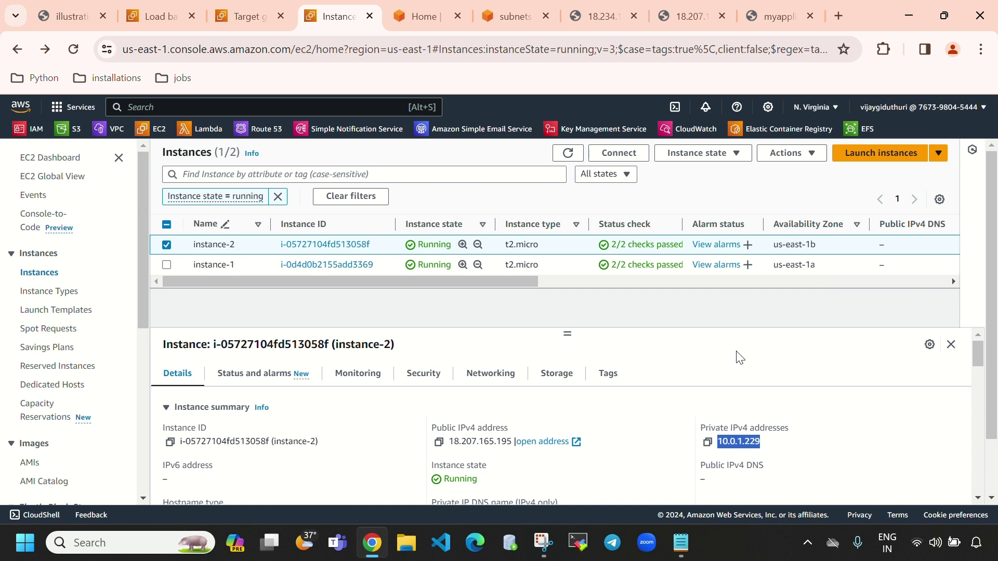
click(848, 154)
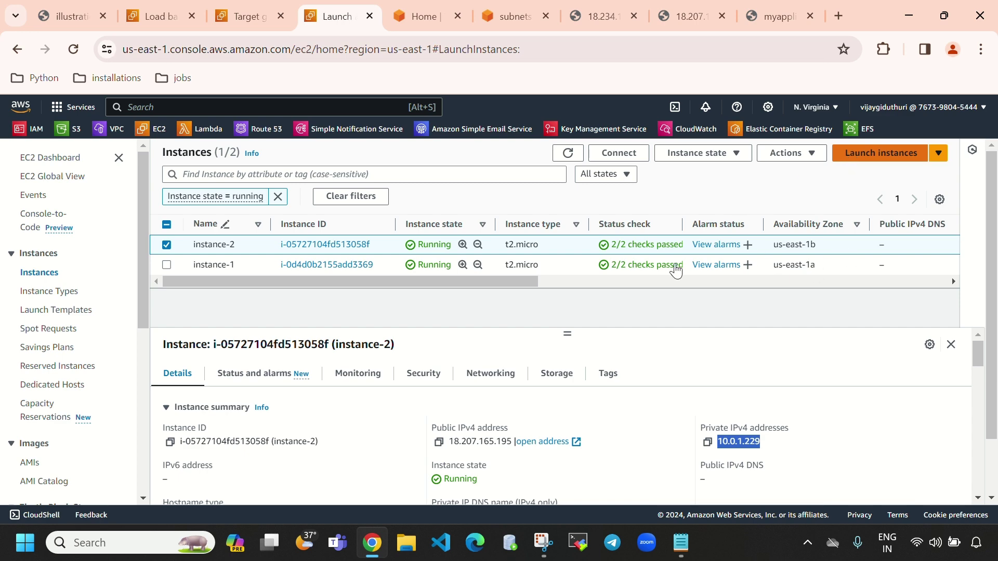
click(319, 325)
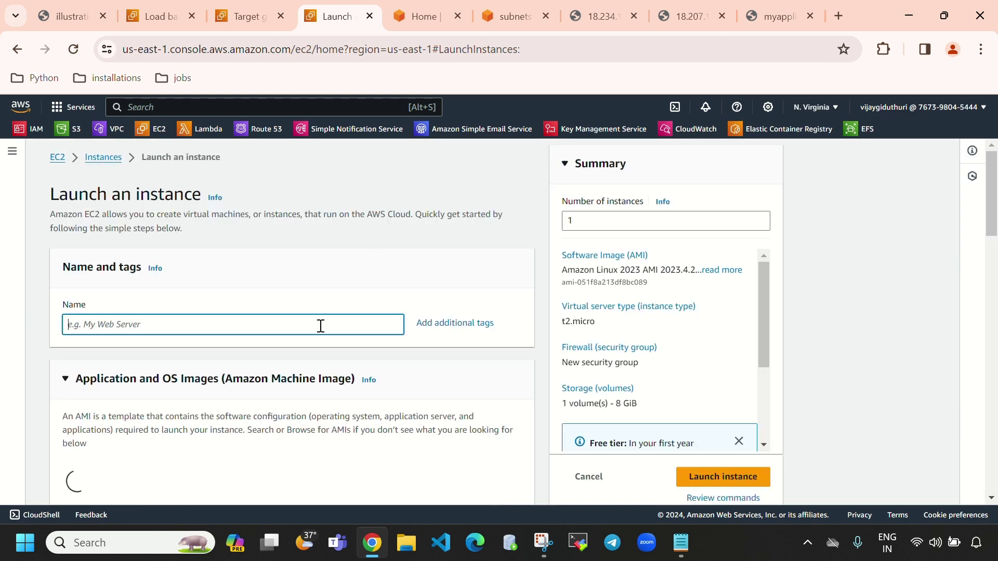
text(instance)
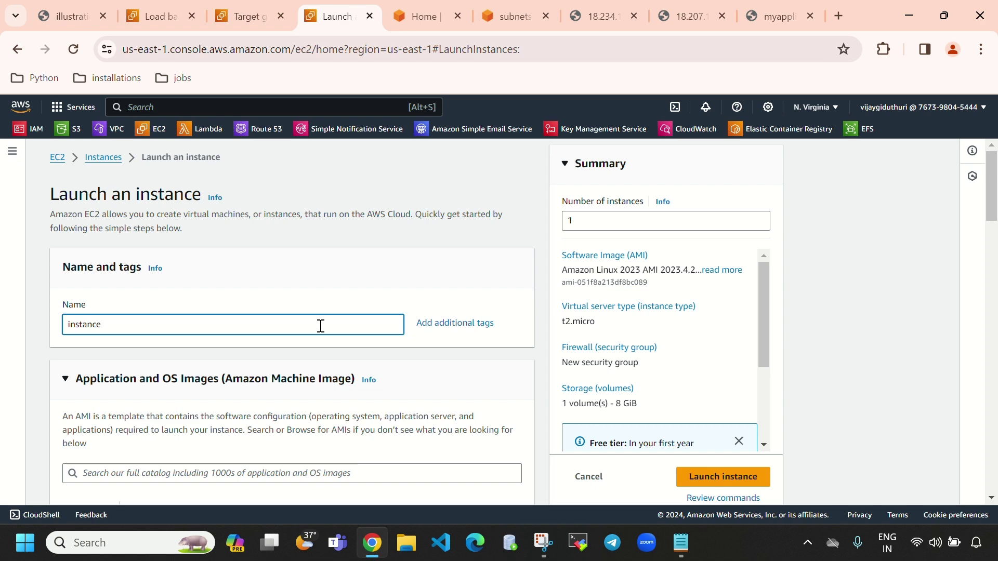
text(-3)
Keep the Amazon Linux 2023 AMI and t2.micro instance type, and choose ec2key as the key pair
scroll(321, 327, down, 4)
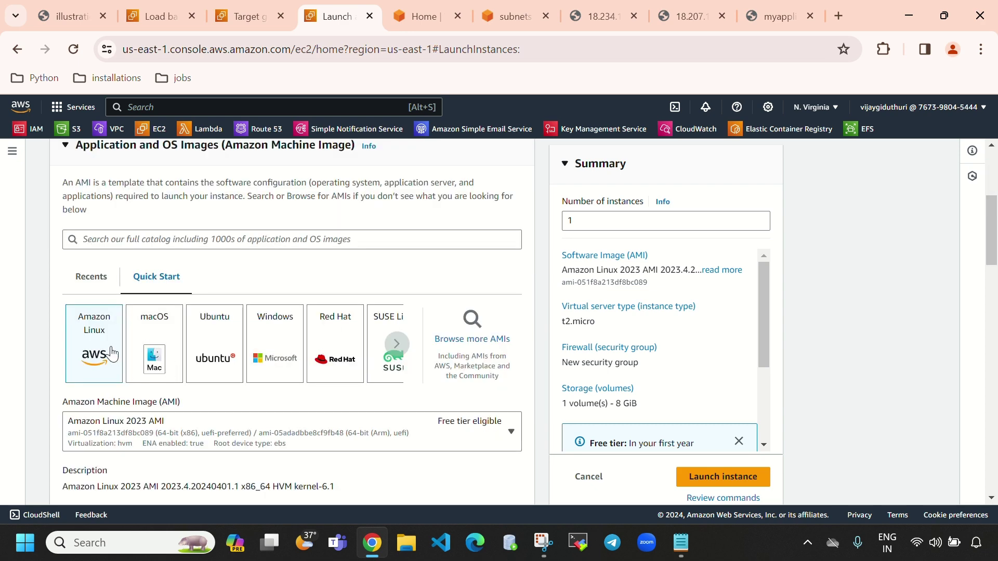
scroll(140, 367, down, 4)
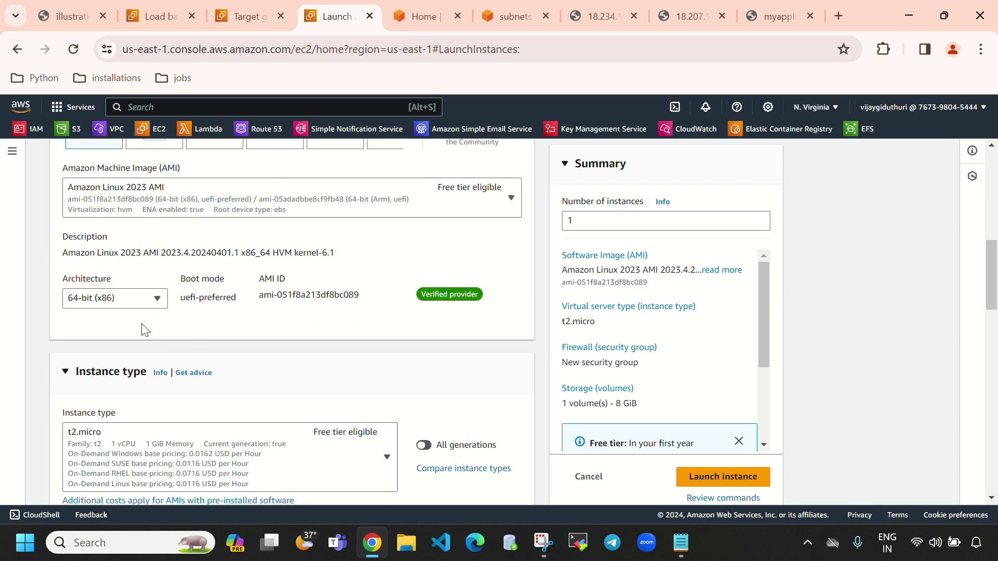
scroll(208, 364, up, 3)
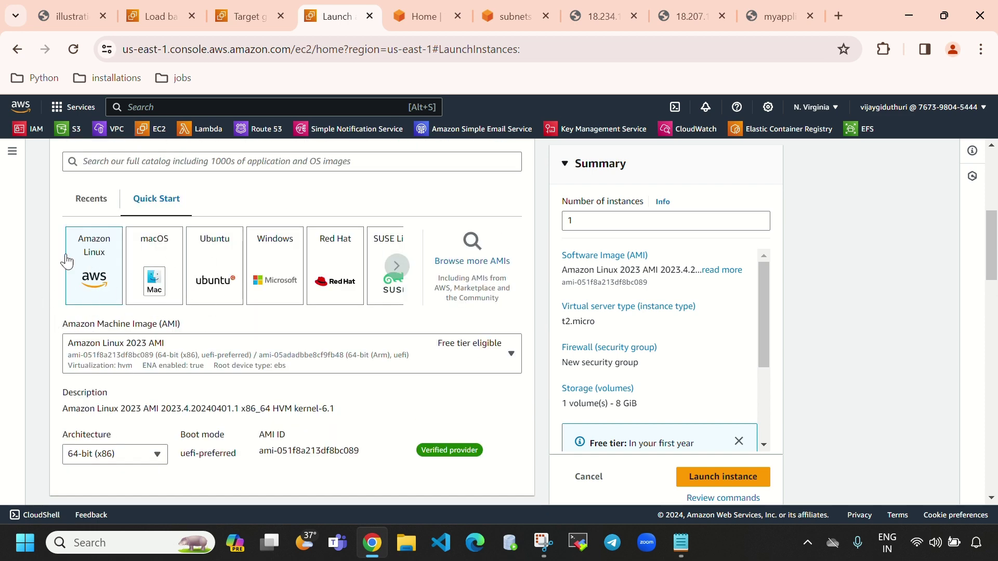
scroll(111, 318, down, 5)
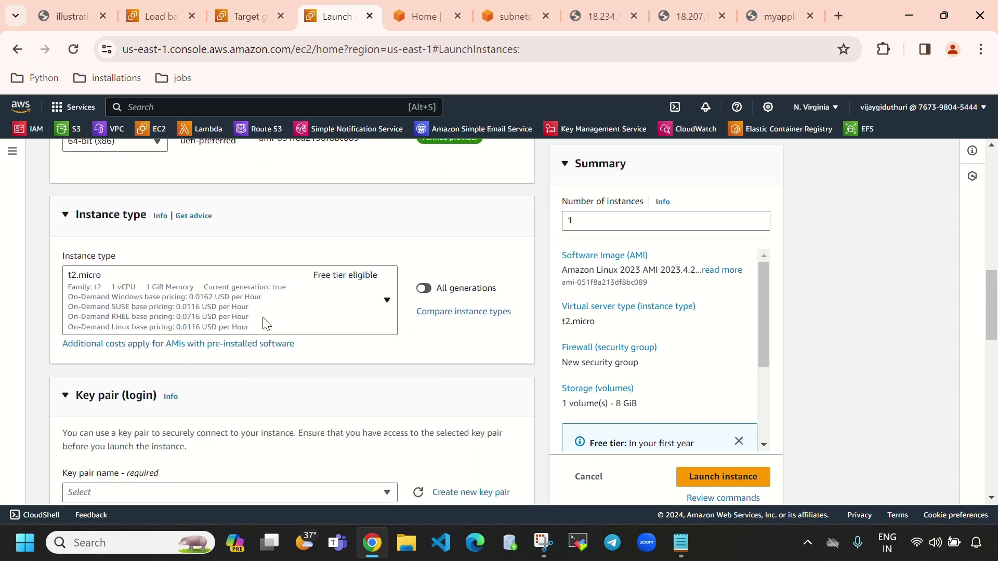
scroll(264, 325, down, 2)
scroll(255, 372, down, 1)
click(278, 342)
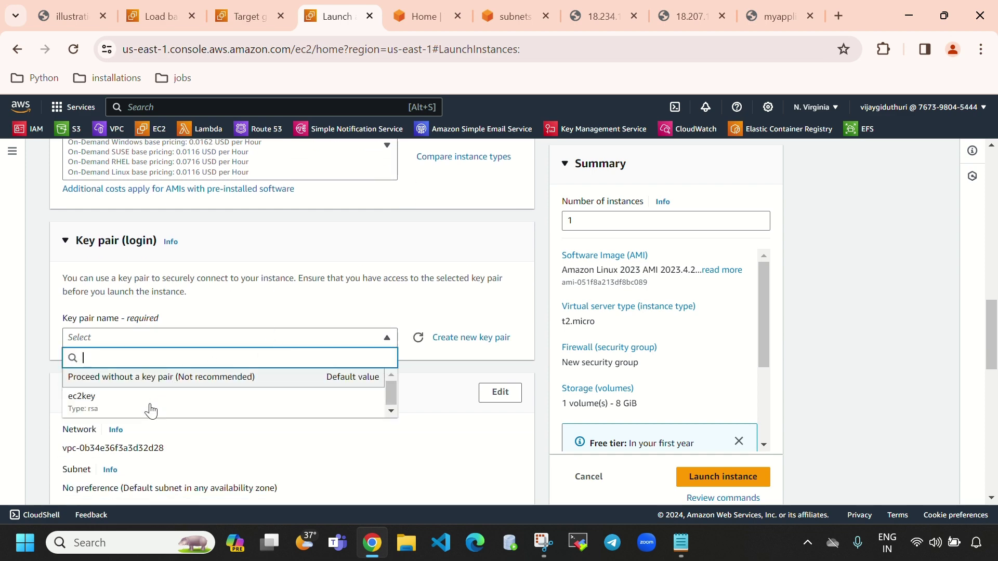
click(151, 411)
Edit the network settings to place the instance in my-vpc and Public-subnet-3
scroll(492, 341, down, 3)
click(500, 237)
click(209, 301)
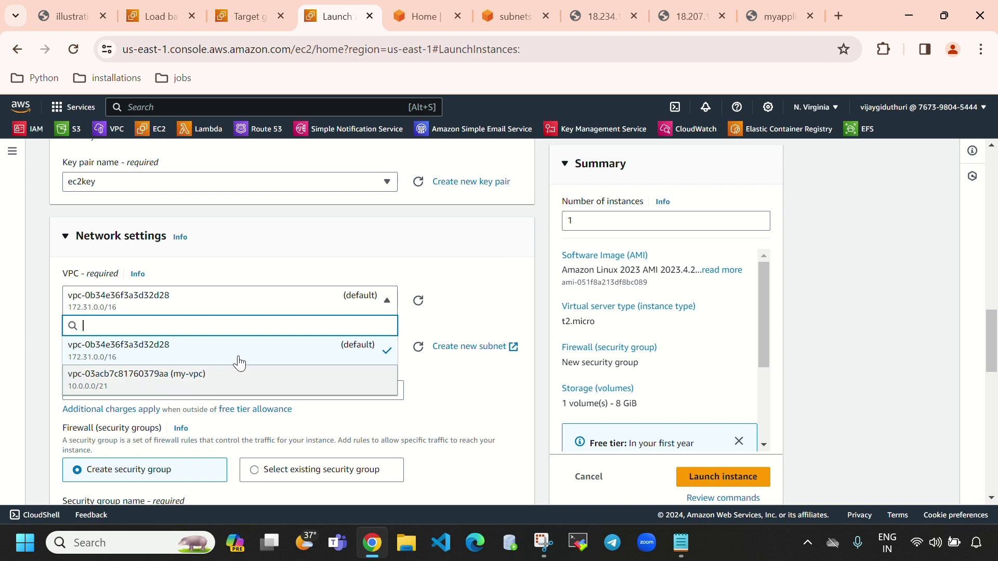
click(231, 390)
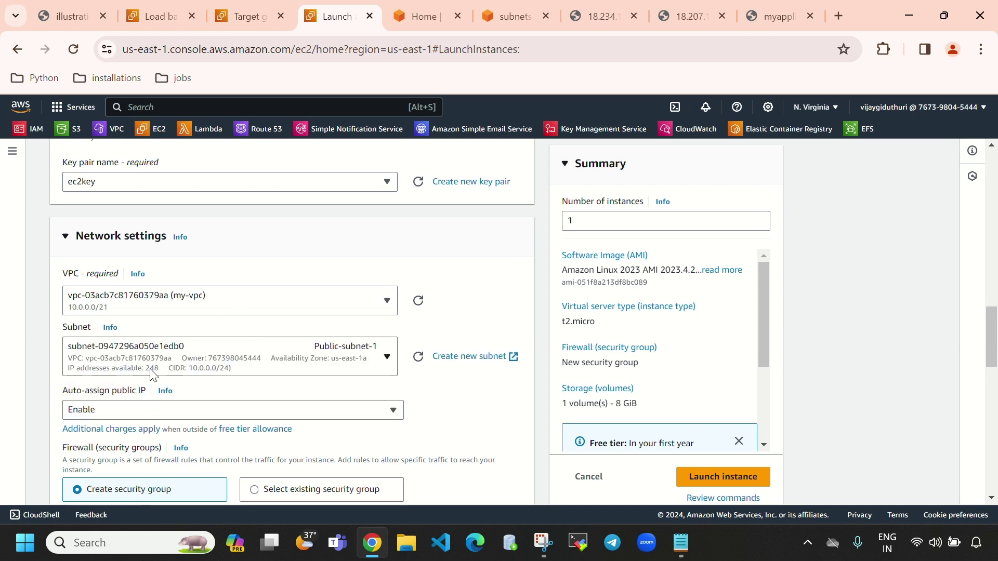
click(313, 347)
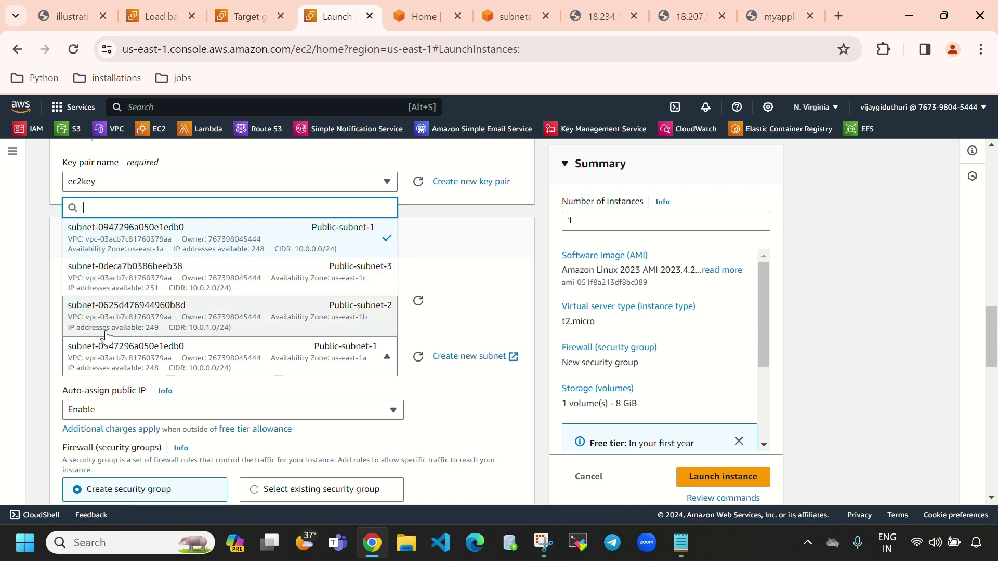
click(326, 284)
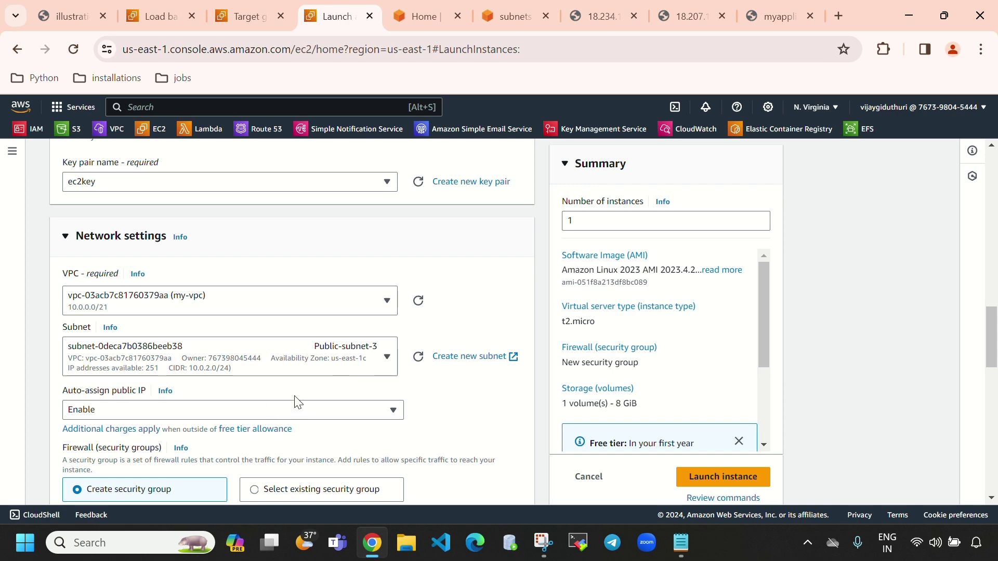
Use an existing security group for the instance and choose sg
scroll(298, 404, down, 3)
click(290, 336)
scroll(341, 329, down, 1)
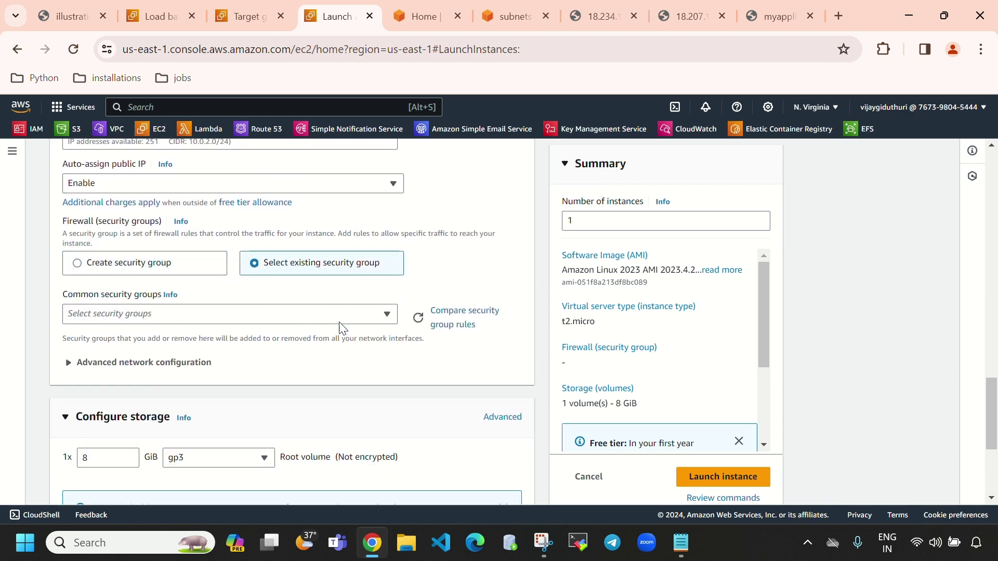
click(344, 312)
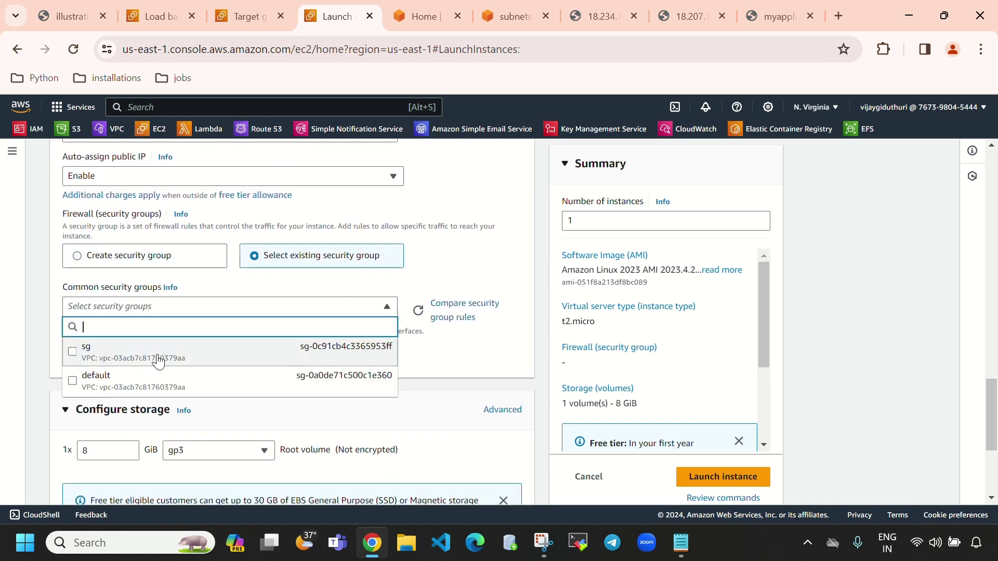
click(159, 358)
Copy the second Amazon Linux script, with the h1 hostname line, from Notepad into the instance's user data and check its hostname command
scroll(114, 323, down, 2)
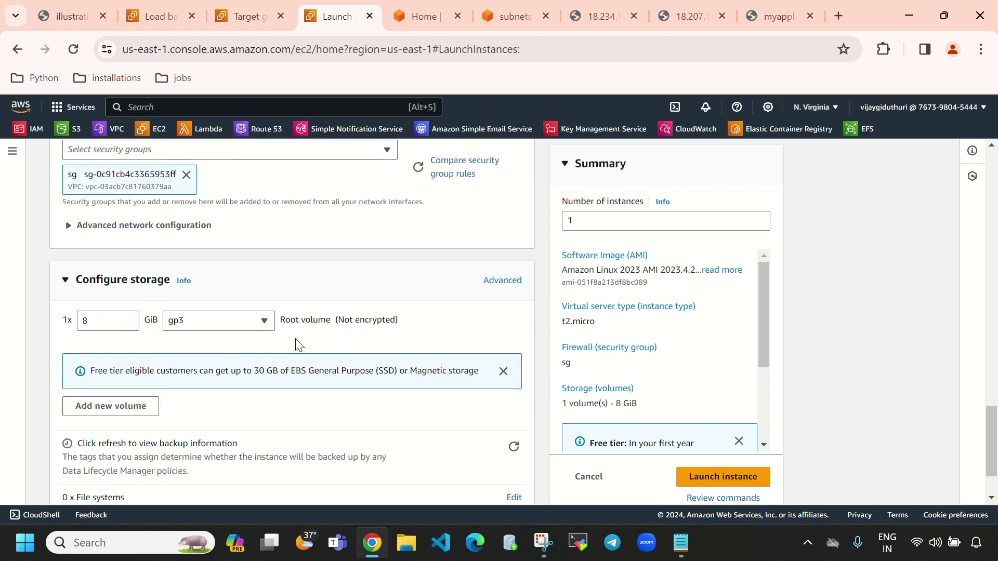
scroll(299, 344, down, 1)
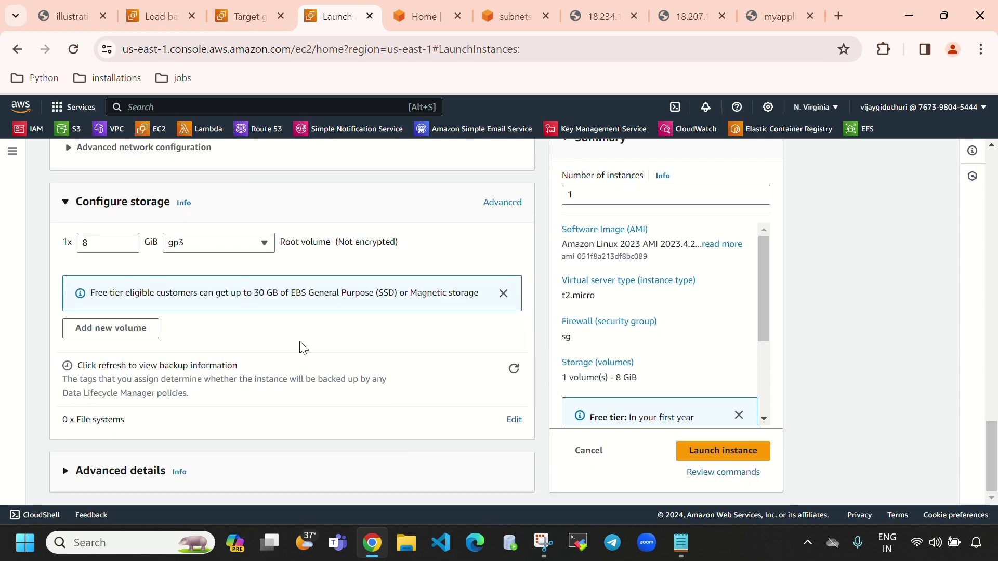
click(122, 471)
scroll(317, 340, down, 20)
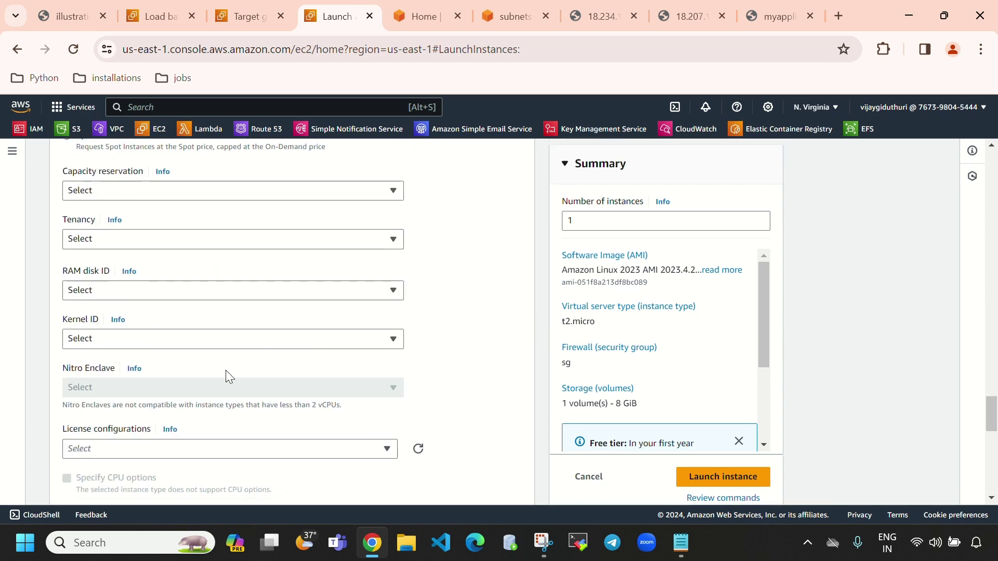
click(234, 357)
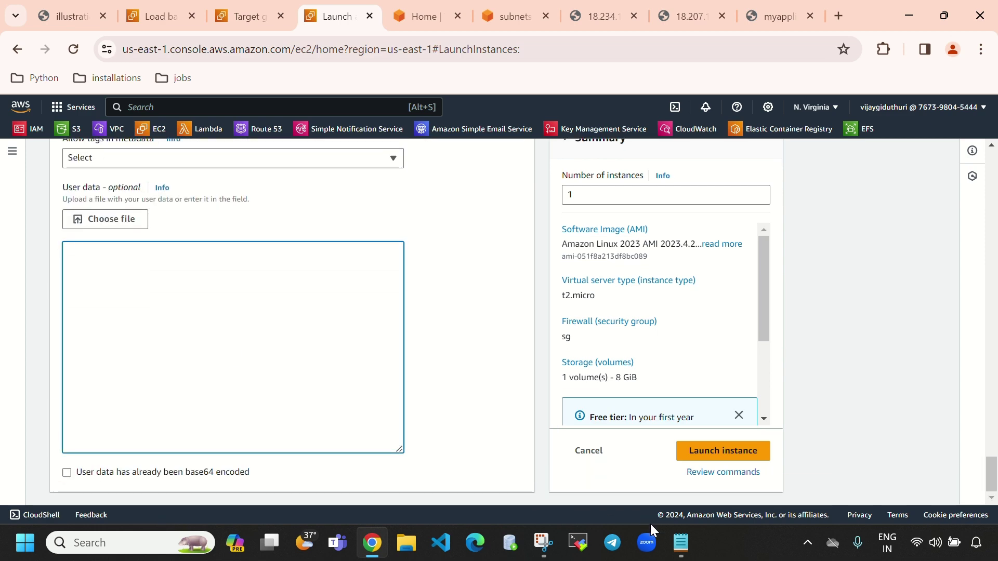
click(681, 542)
click(63, 251)
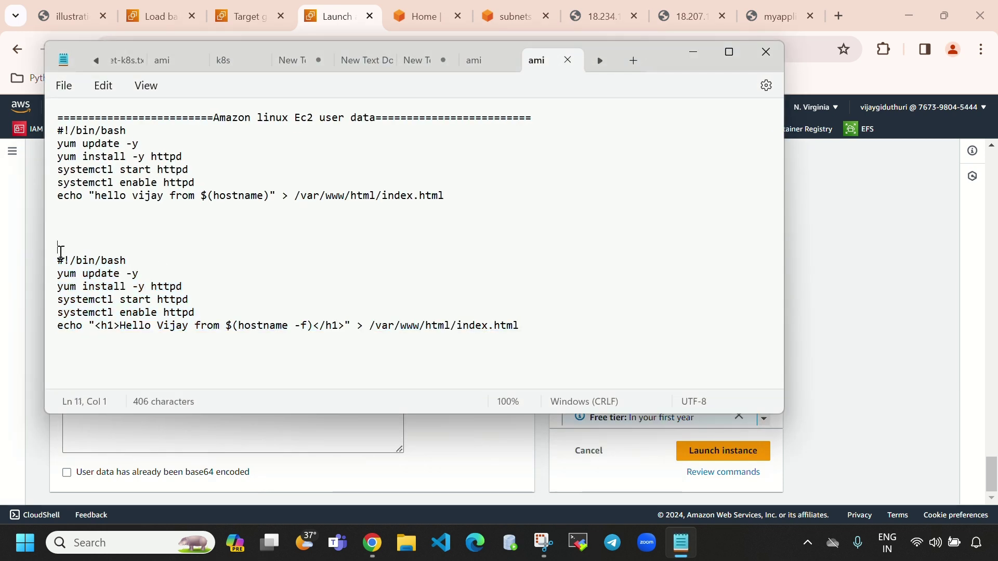
drag(57, 260, 523, 325)
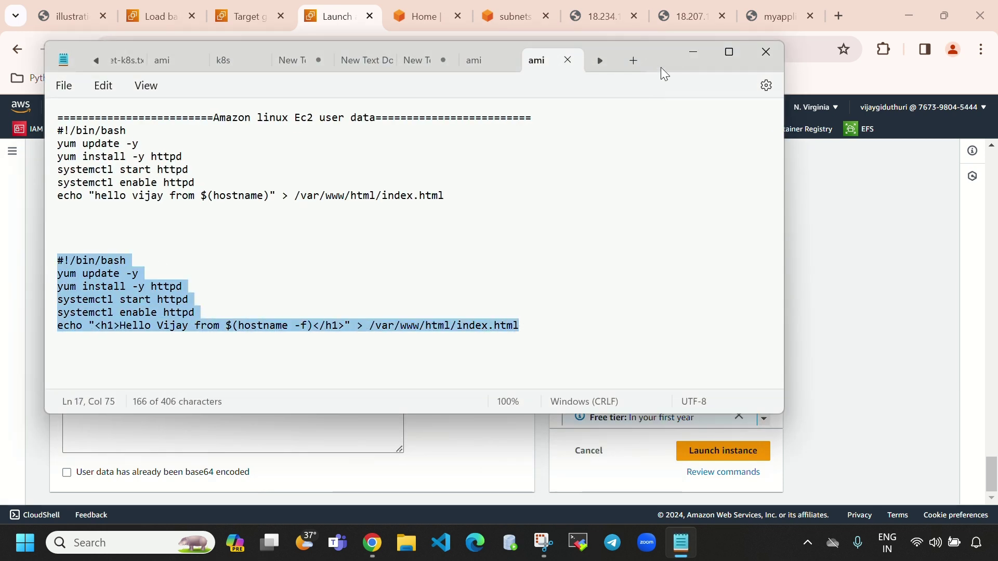
click(693, 52)
text(#!/bin/bash yum update -y yum install -y httpd systemctl start httpd systemctl enable httpd echo "<h1>Hello Vijay from $(hostname -f)</h1>" > /var/www/html/index.html)
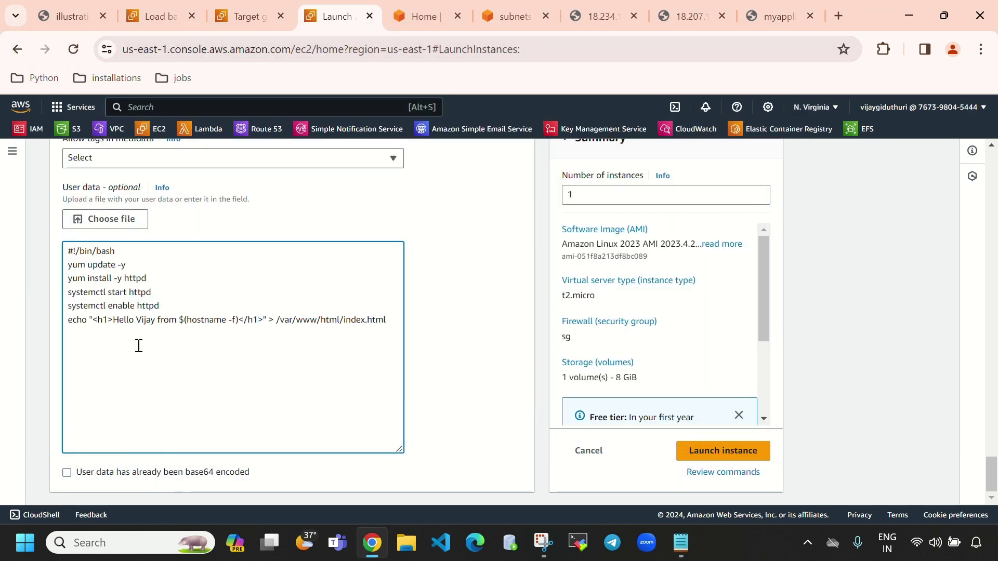
drag(115, 319, 230, 328)
click(189, 322)
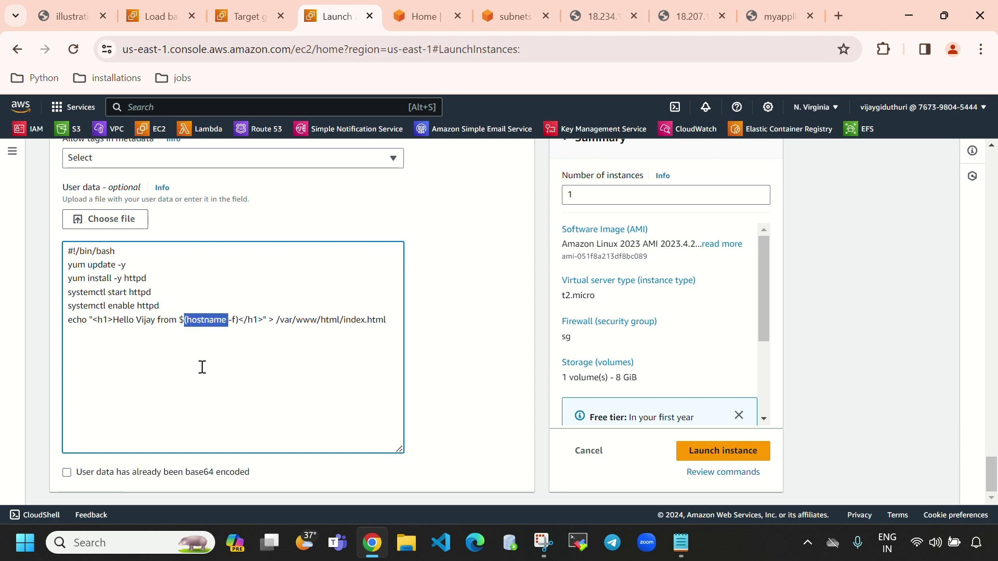
scroll(413, 363, up, 20)
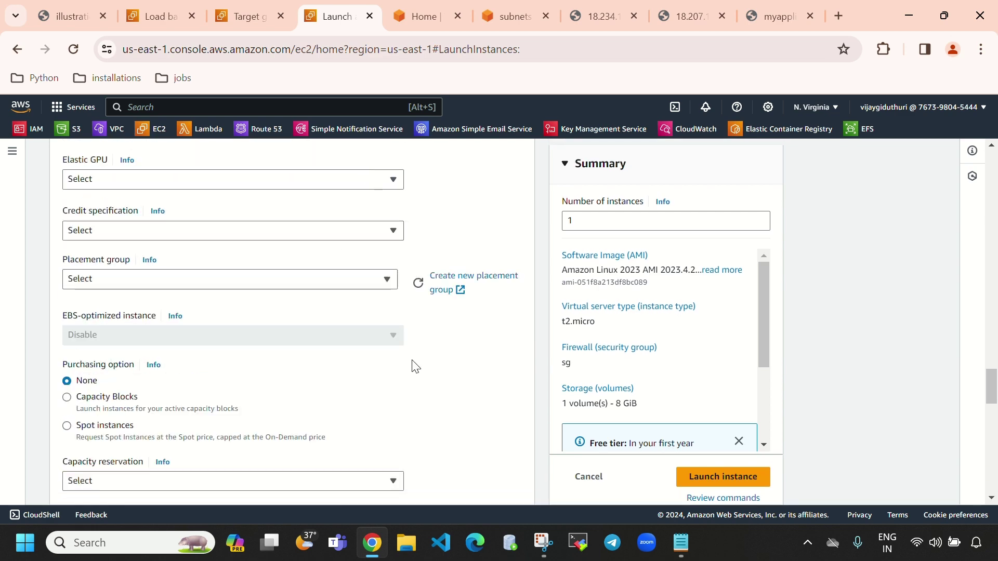
Review the subnet choice, launch the instance, and check instance-3's state in the refreshed instances list
scroll(270, 351, up, 5)
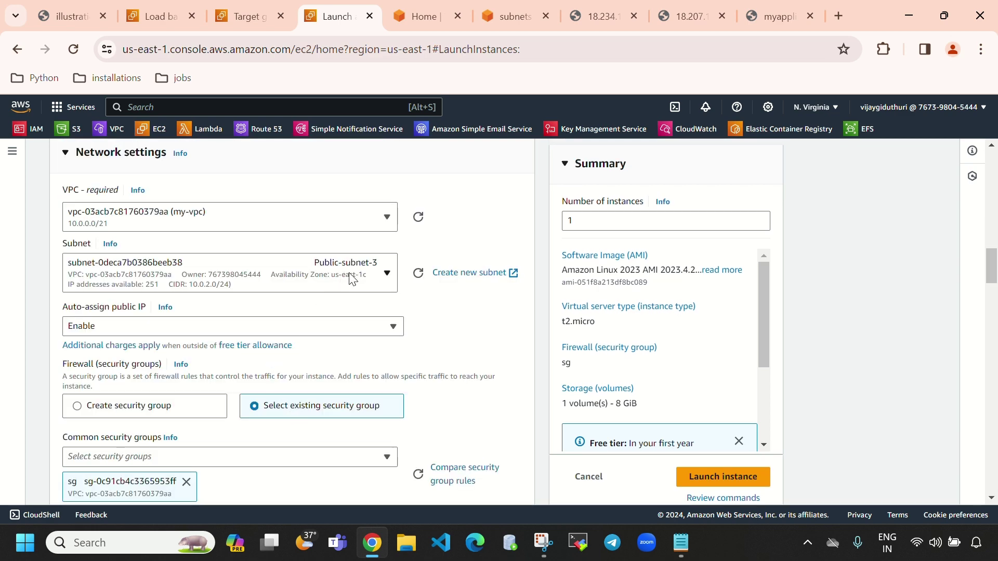
click(708, 490)
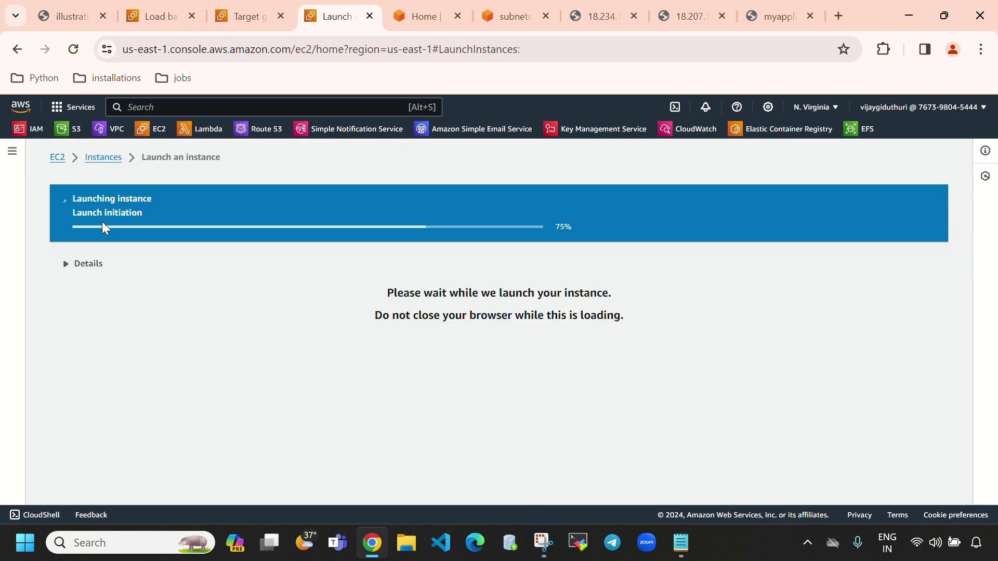
click(104, 158)
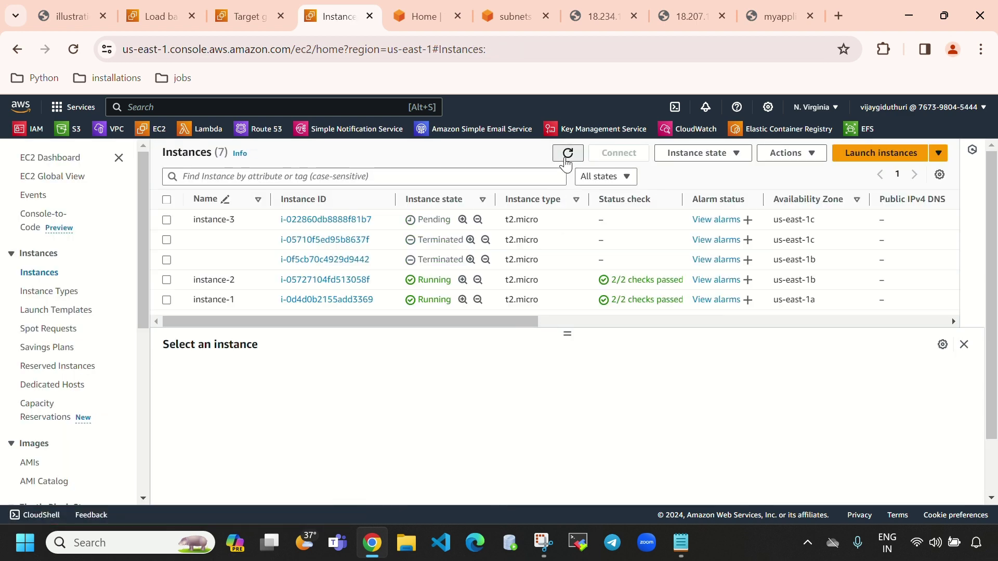
click(567, 153)
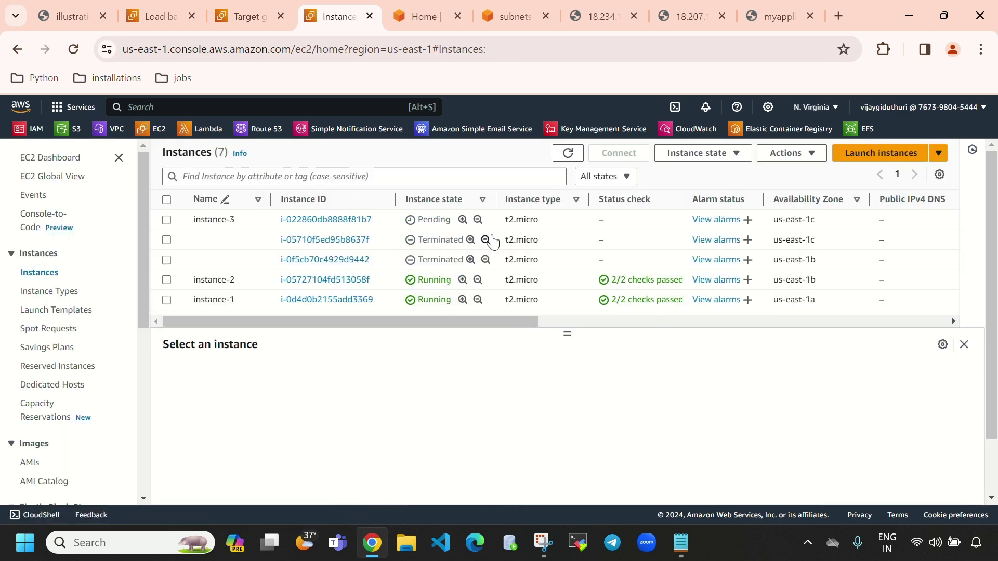
double_click(422, 219)
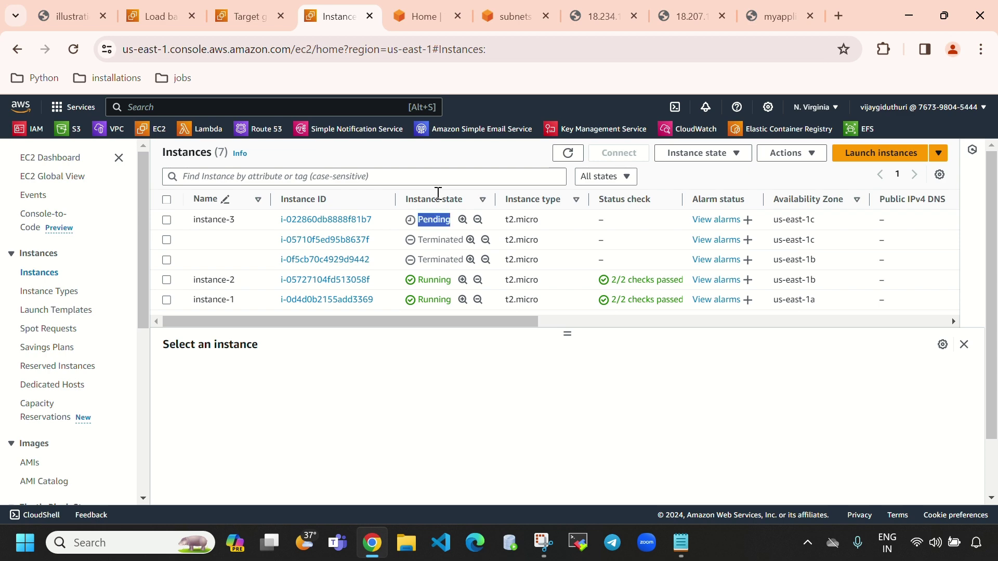
Filter the instances list by Instance state = running
click(438, 175)
scroll(239, 333, down, 8)
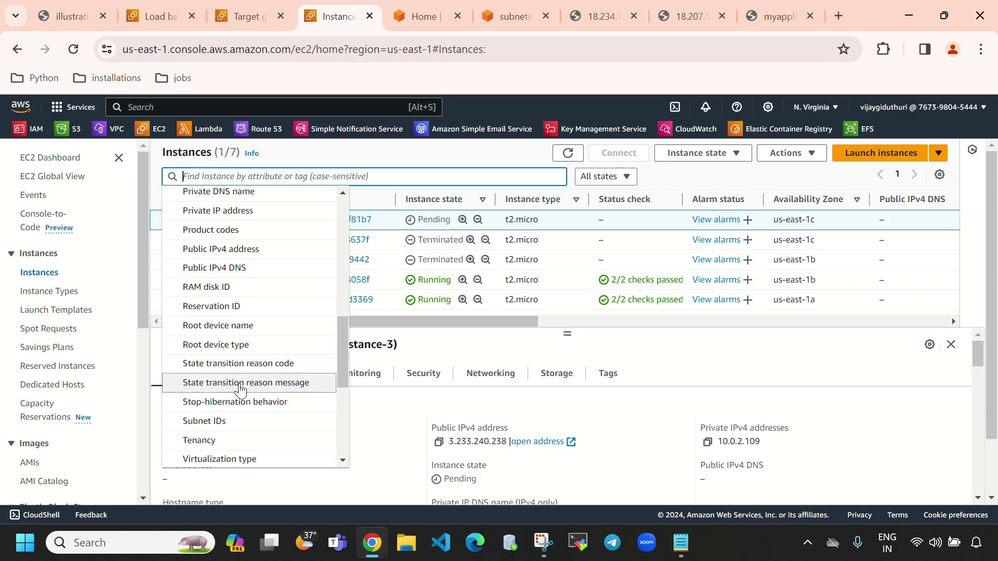
scroll(252, 299, up, 7)
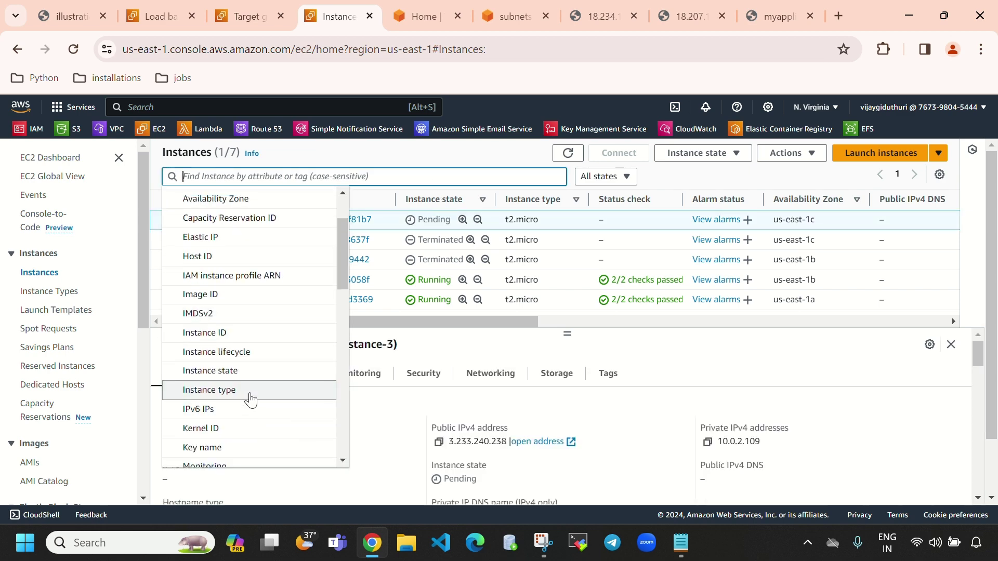
click(251, 371)
click(263, 286)
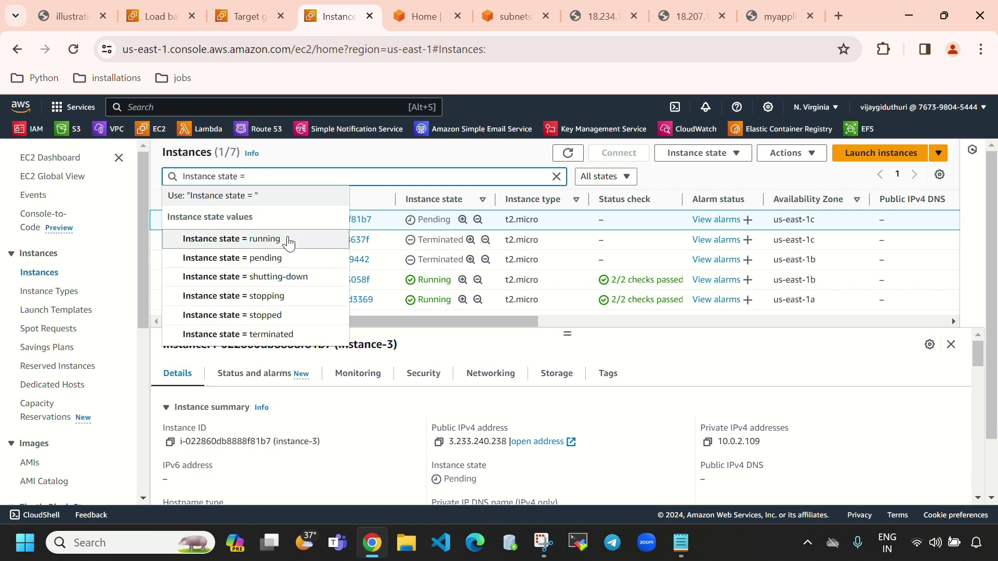
click(291, 240)
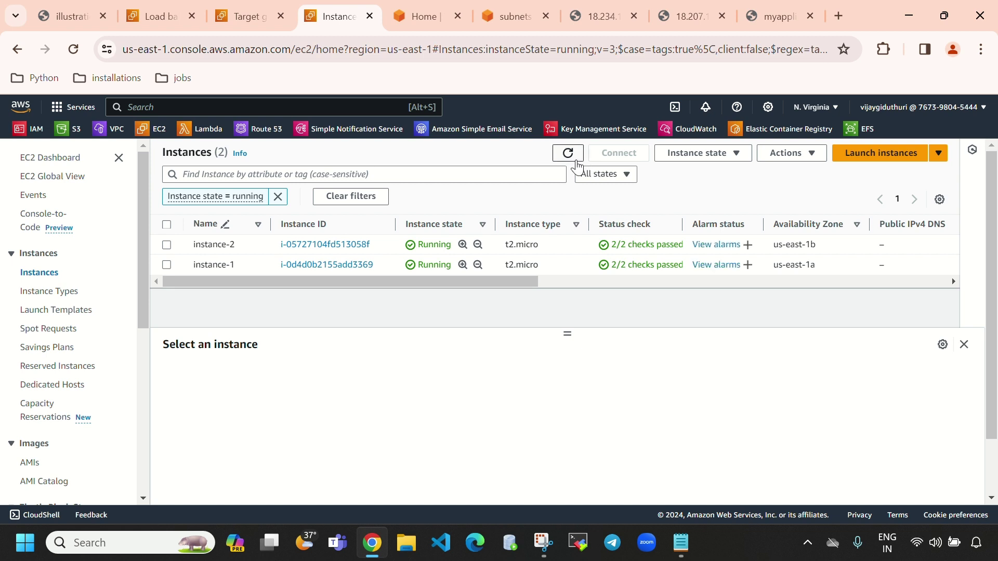
Refresh the filtered instances list and check instance-3's state and status check
click(567, 154)
click(567, 154)
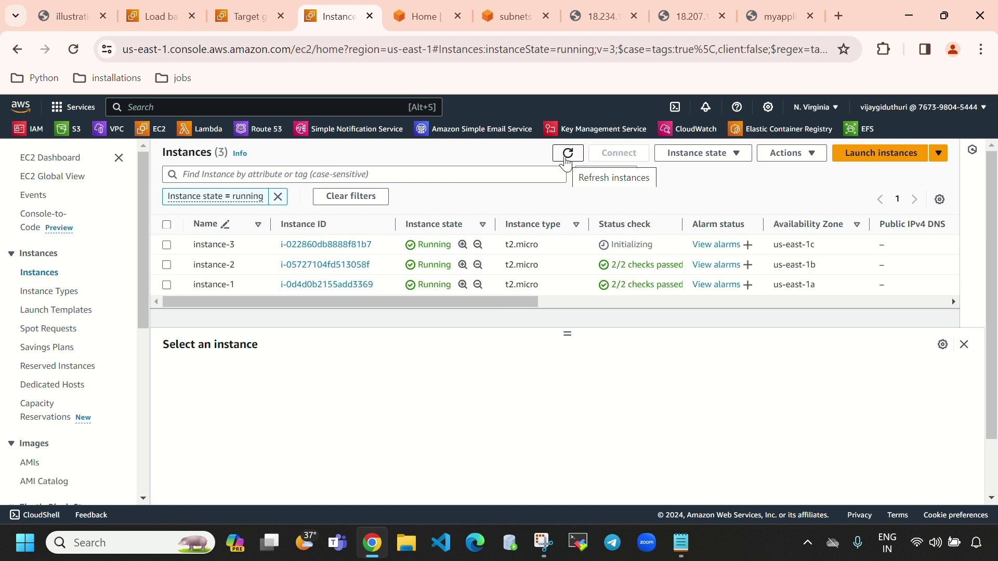
double_click(427, 245)
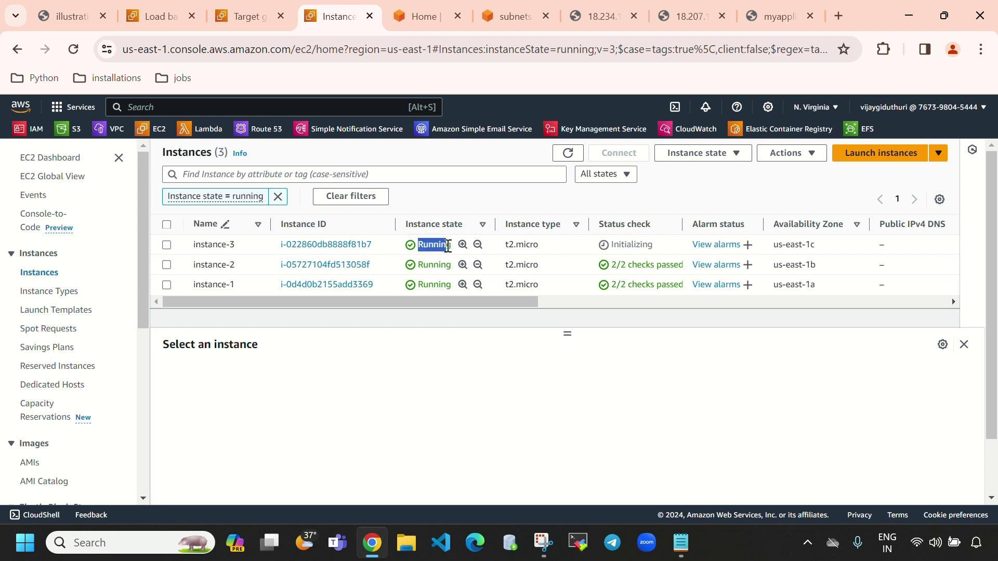
click(612, 247)
double_click(616, 245)
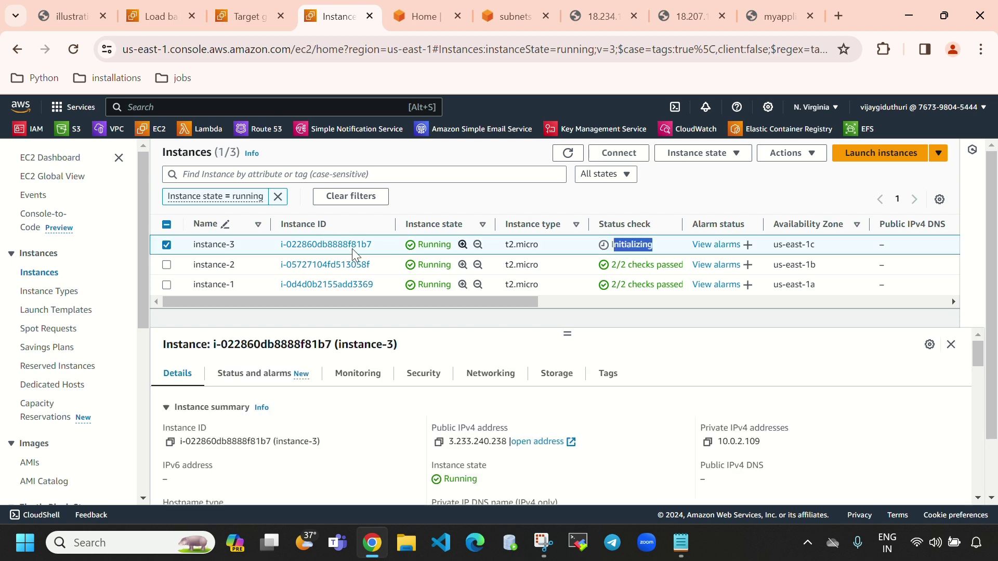
Copy instance-3's public IPv4 address, open it in a new browser tab and reload the page
click(438, 443)
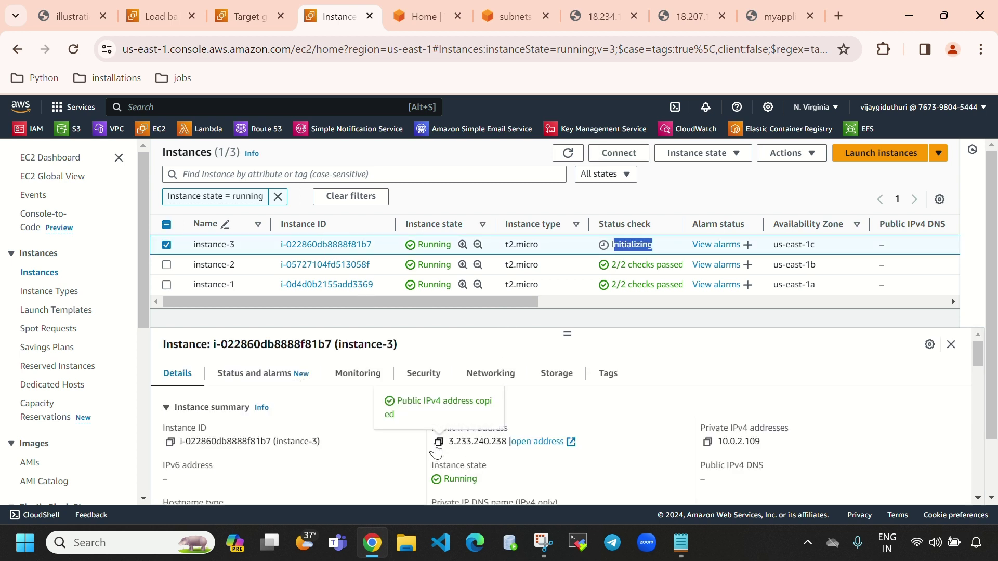
click(837, 16)
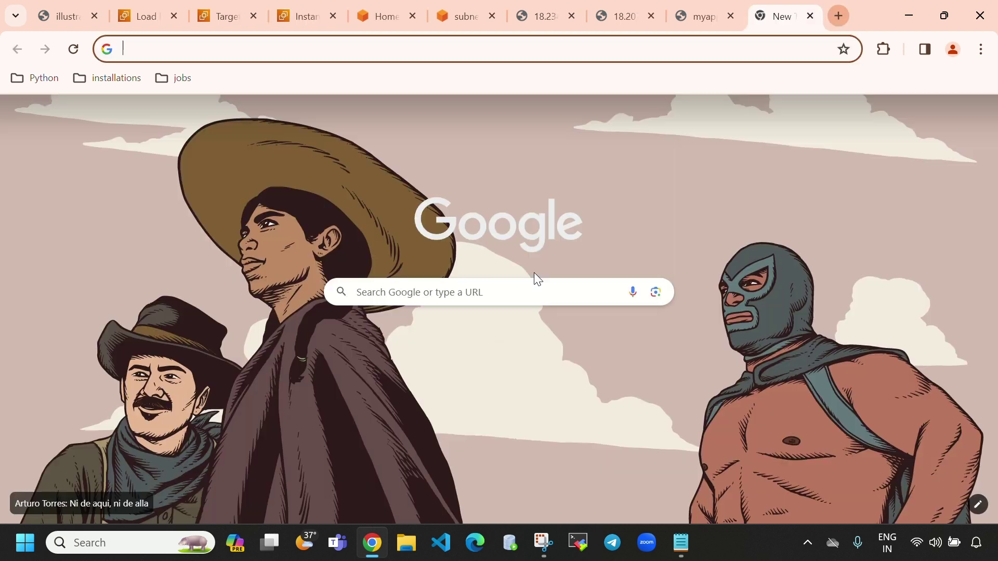
click(515, 291)
key(ctrl+v)
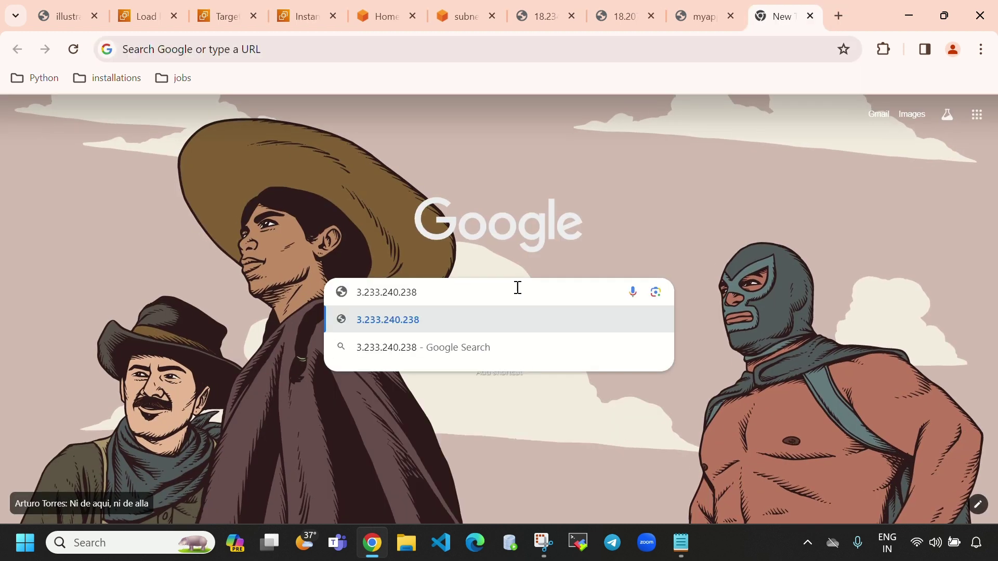
key(Return)
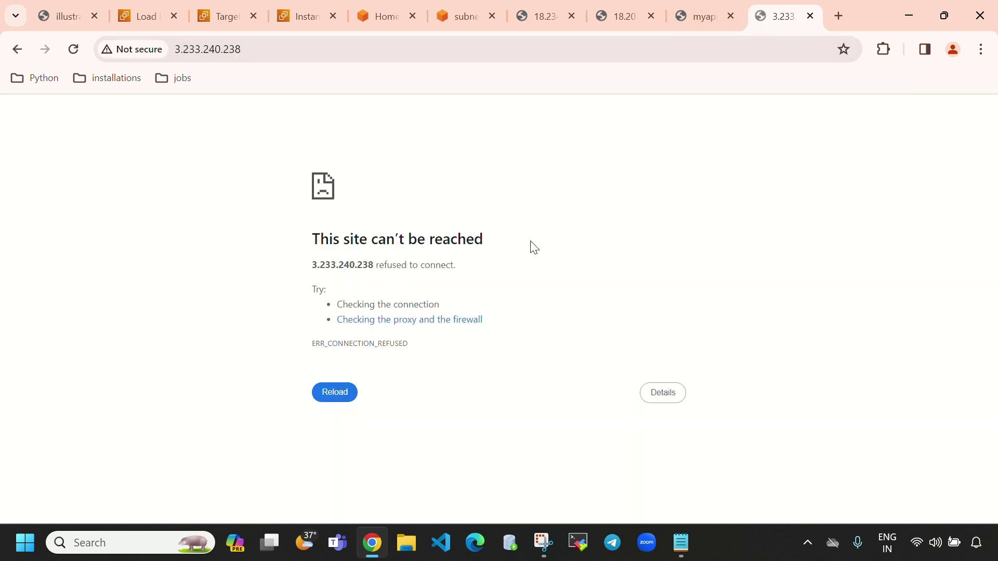
key(ctrl+r)
Return to the instances list and refresh it to recheck instance-3's status check
click(311, 17)
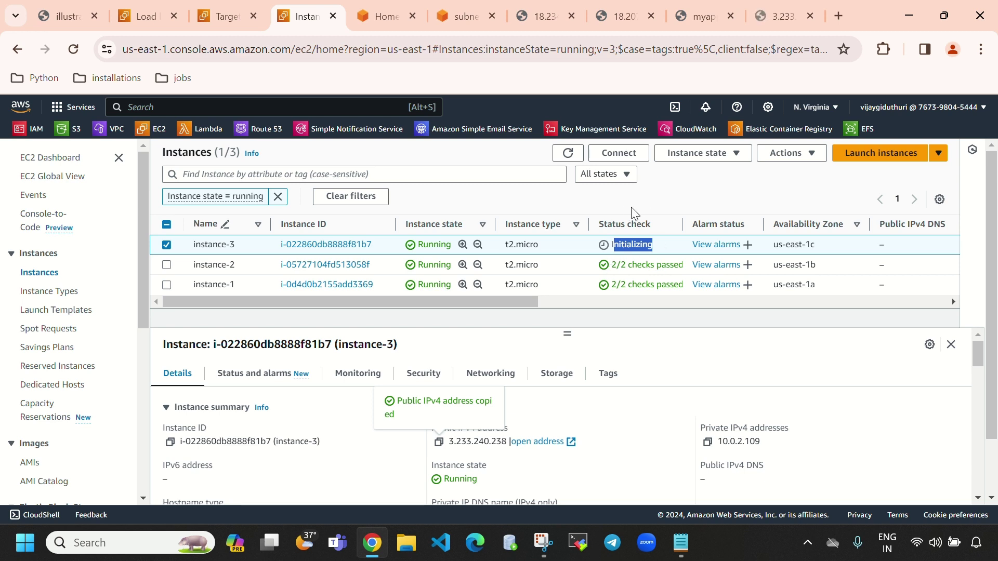
click(660, 255)
drag(660, 249, 603, 223)
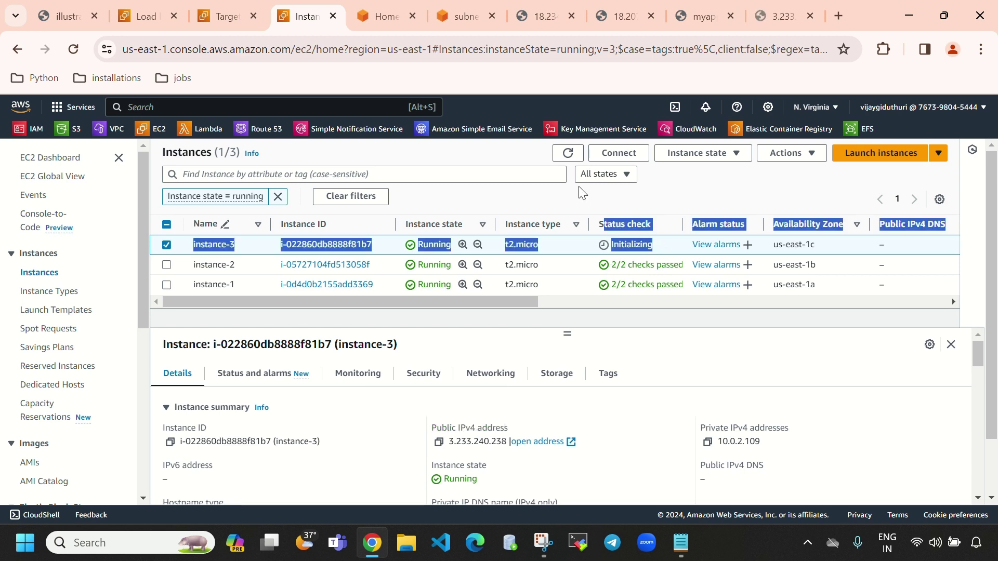
click(566, 153)
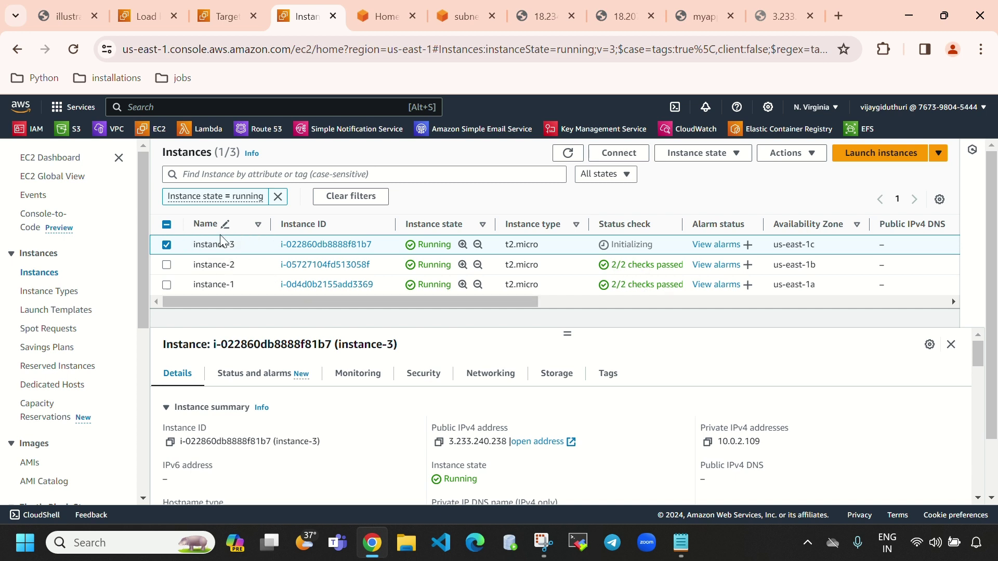
Compare the registered targets of mytargetgroupforALB with the running instances, and refresh the instances list
click(225, 16)
scroll(503, 456, down, 2)
scroll(503, 455, down, 1)
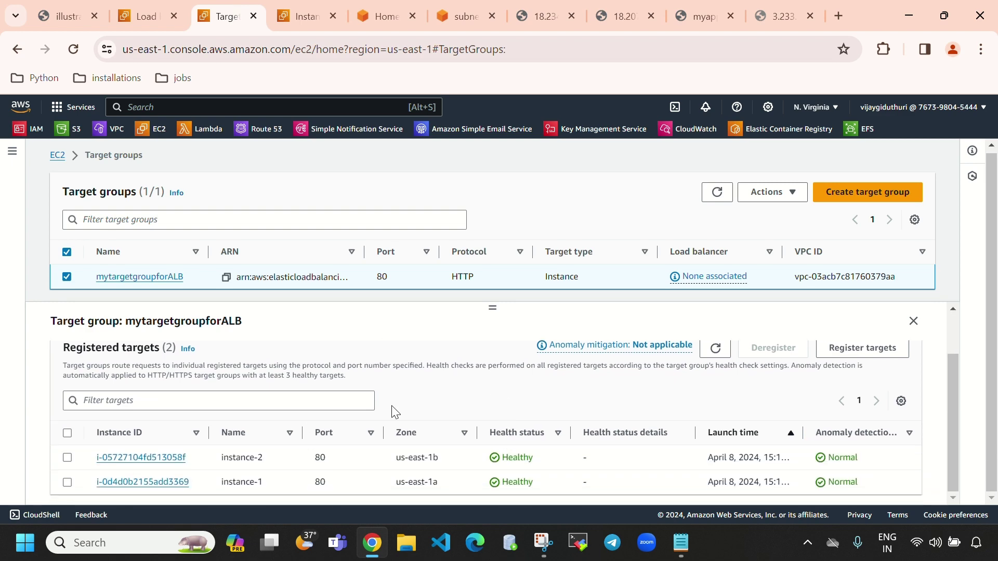
click(309, 17)
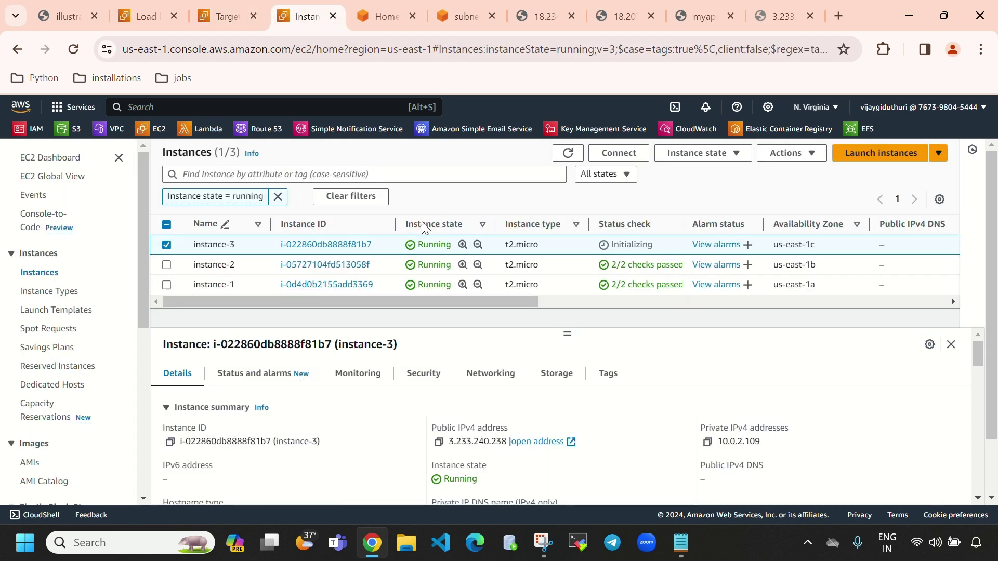
click(213, 17)
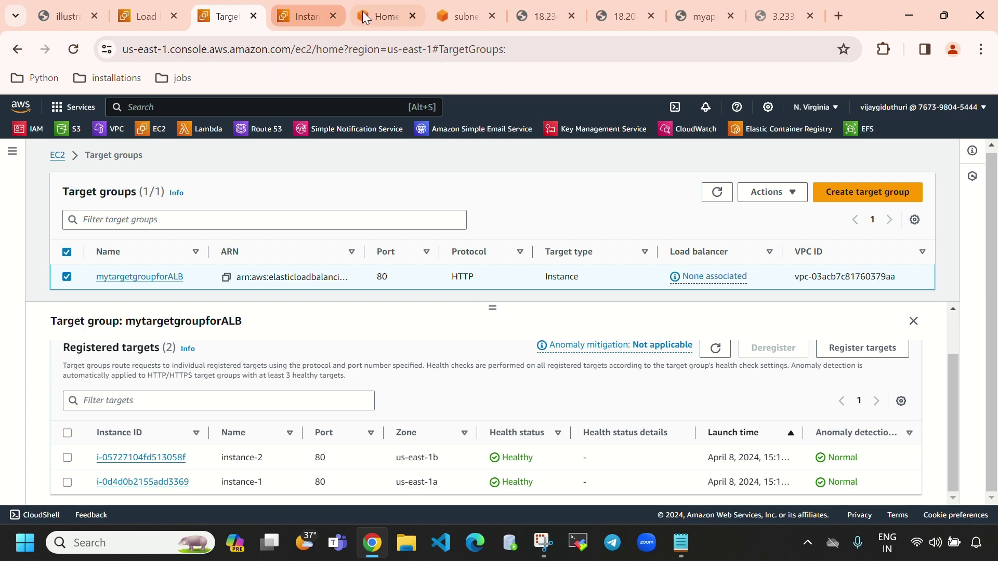
click(287, 24)
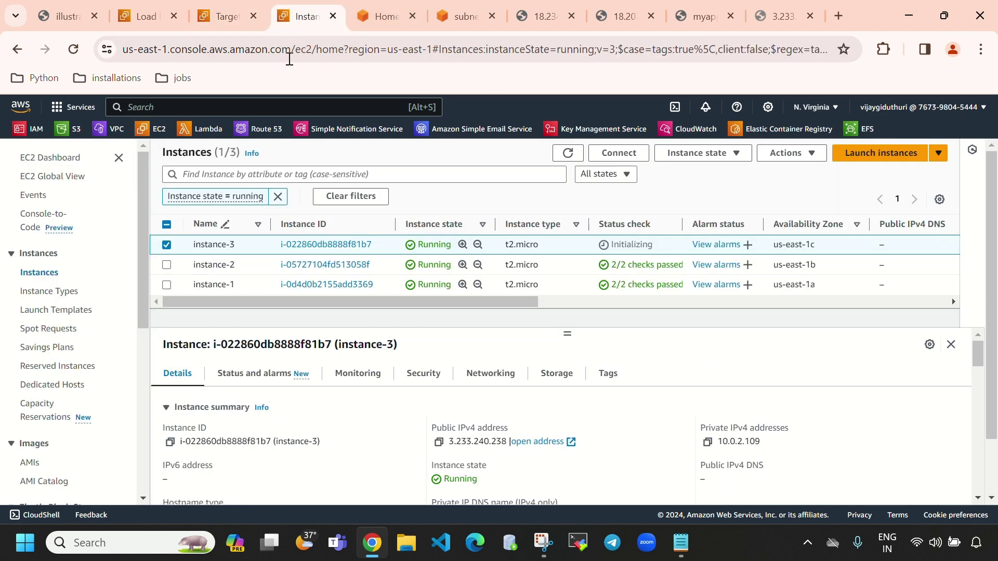
click(567, 155)
Reload the page at instance-3's public address and compare its hostname with the private IPv4 address in the instance details
click(776, 18)
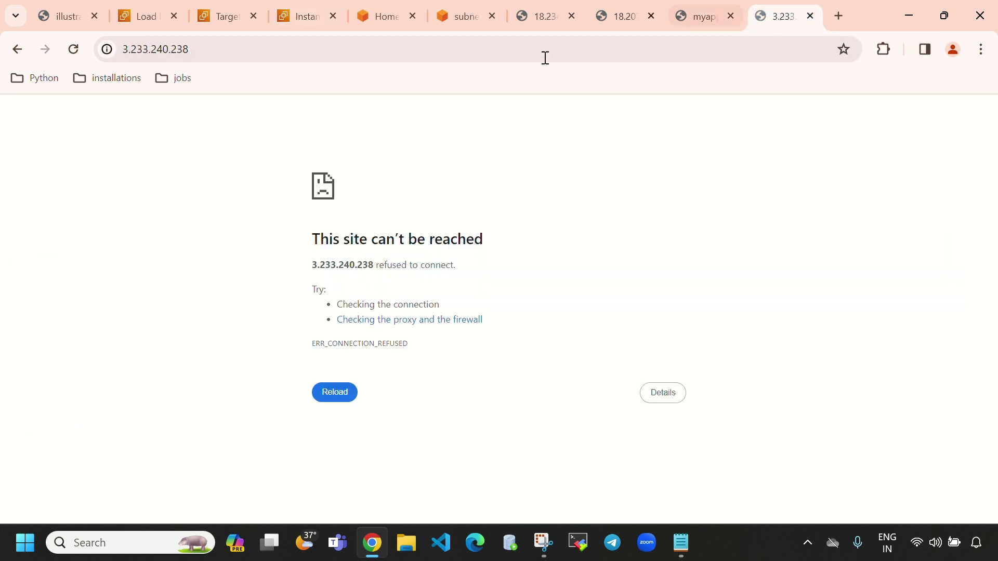
click(74, 50)
drag(7, 121, 260, 116)
click(282, 172)
drag(278, 164, 267, 158)
drag(231, 115, 257, 114)
click(306, 12)
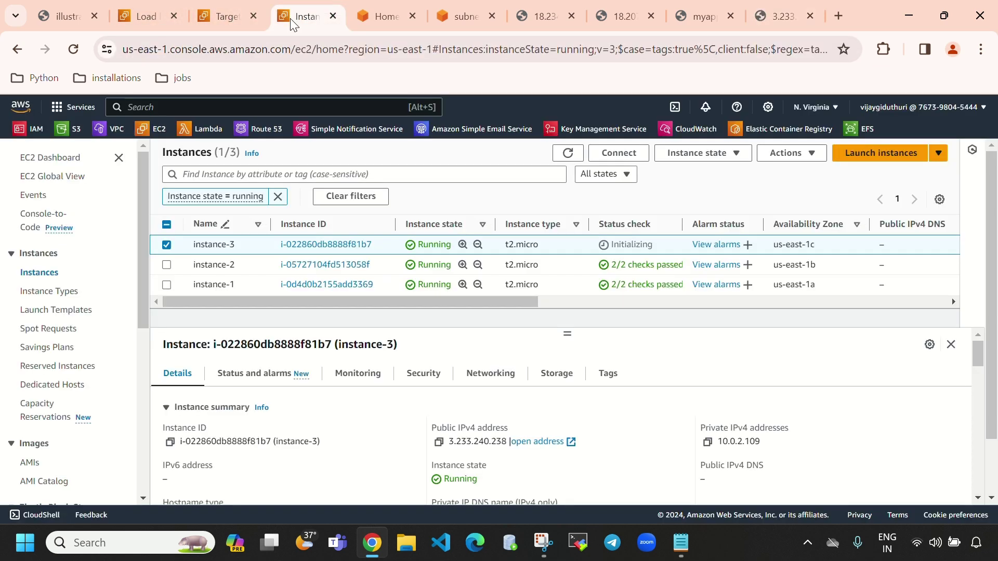
drag(763, 446, 736, 445)
click(691, 421)
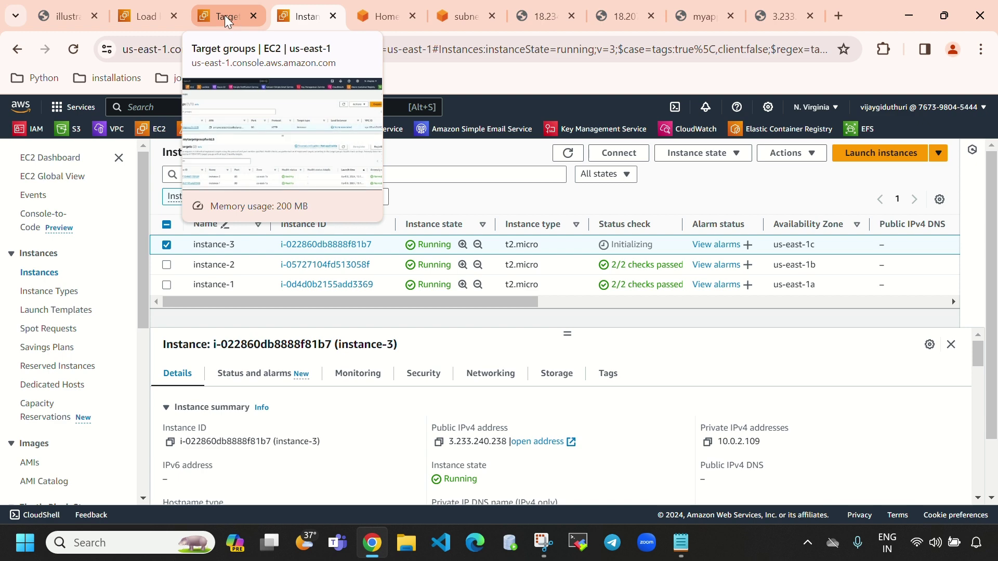
Reload the load balancer's DNS page repeatedly and compare the hostnames that answer to see whether instance-3 is included
click(697, 16)
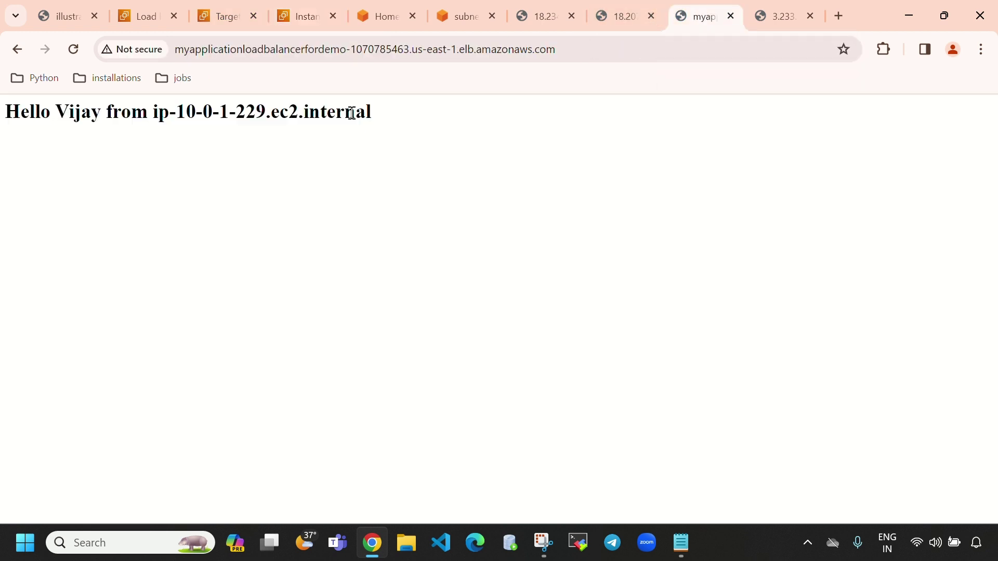
click(74, 52)
click(74, 51)
click(74, 51)
click(74, 51)
click(74, 51)
drag(221, 111, 269, 118)
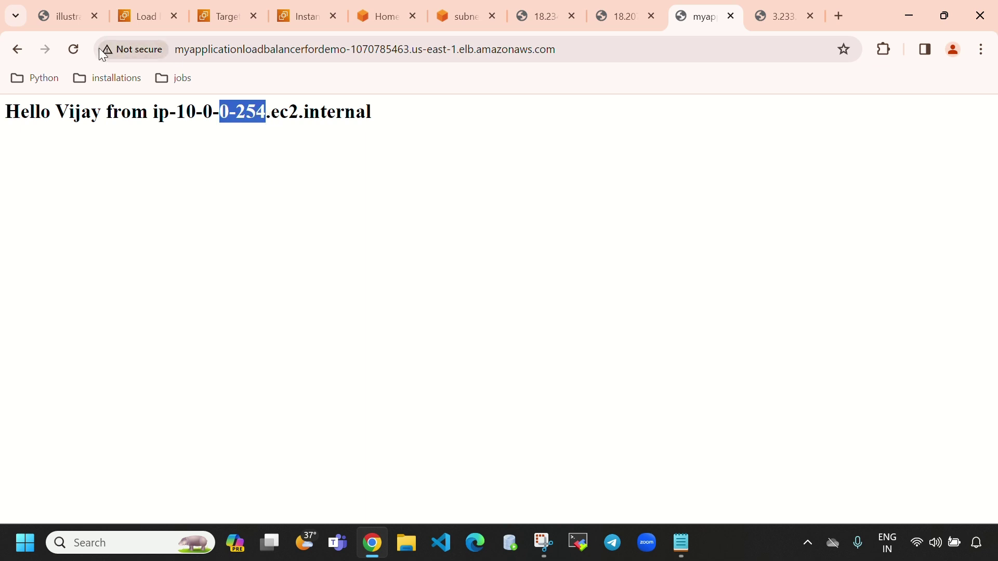
click(74, 50)
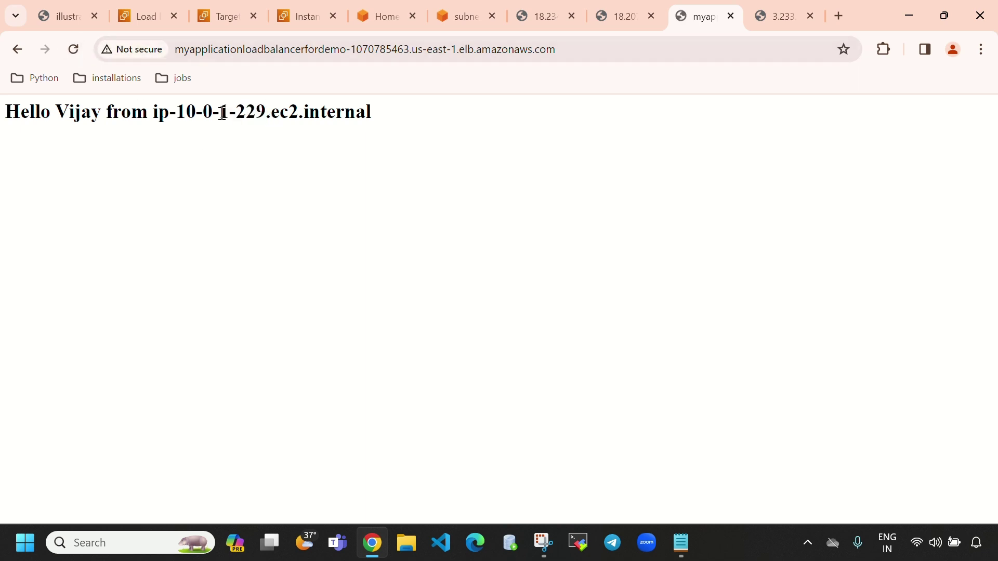
drag(221, 111, 280, 115)
click(76, 49)
click(76, 50)
click(76, 50)
click(76, 46)
Start registering targets for mytargetgroupforALB and include instance-3 as pending on port 80
click(307, 18)
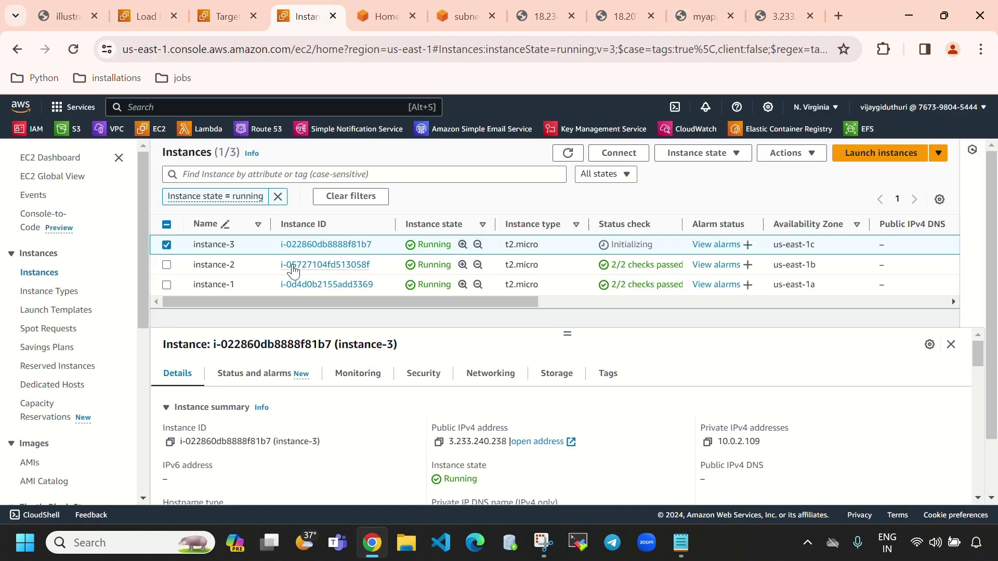
click(226, 17)
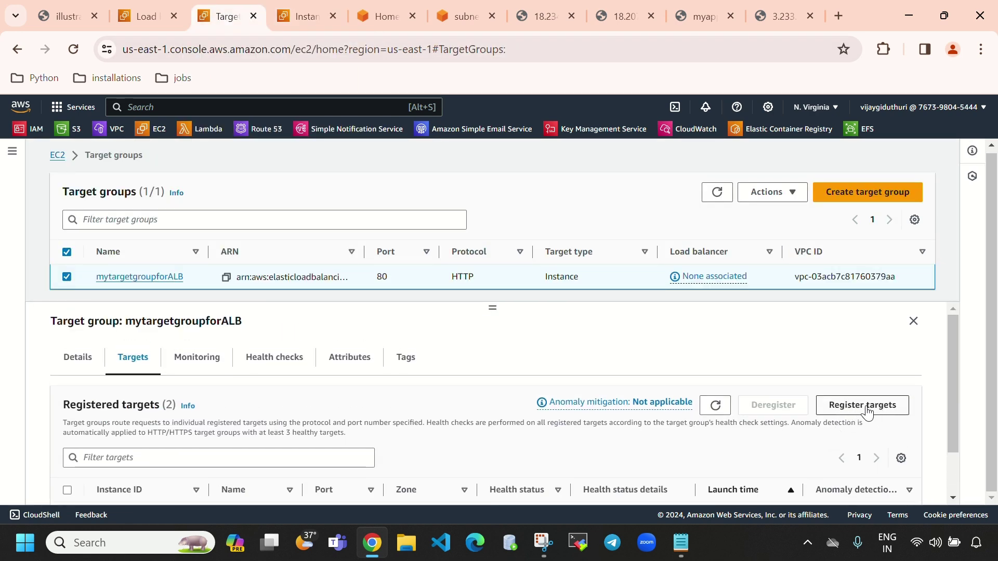
click(873, 410)
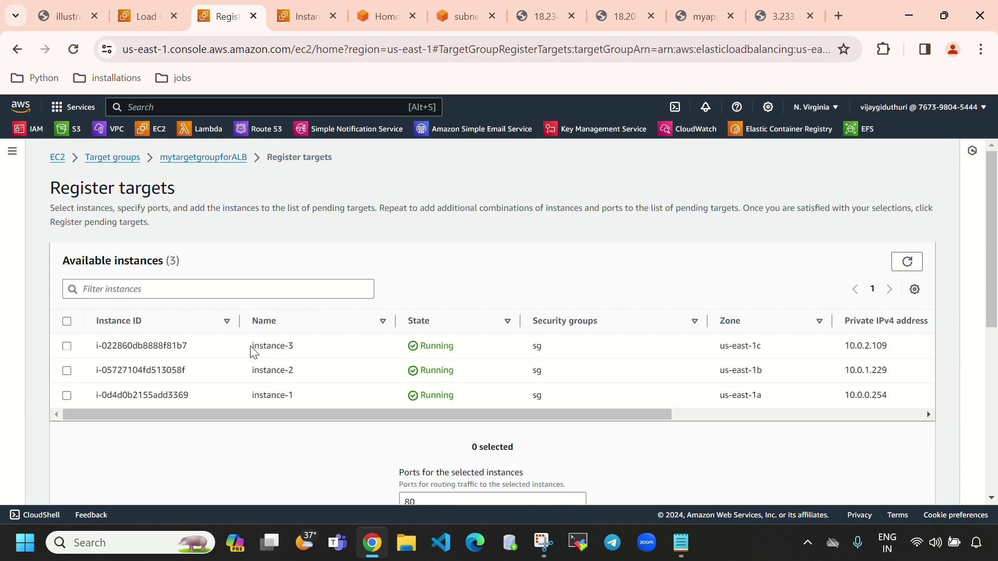
drag(252, 347, 301, 355)
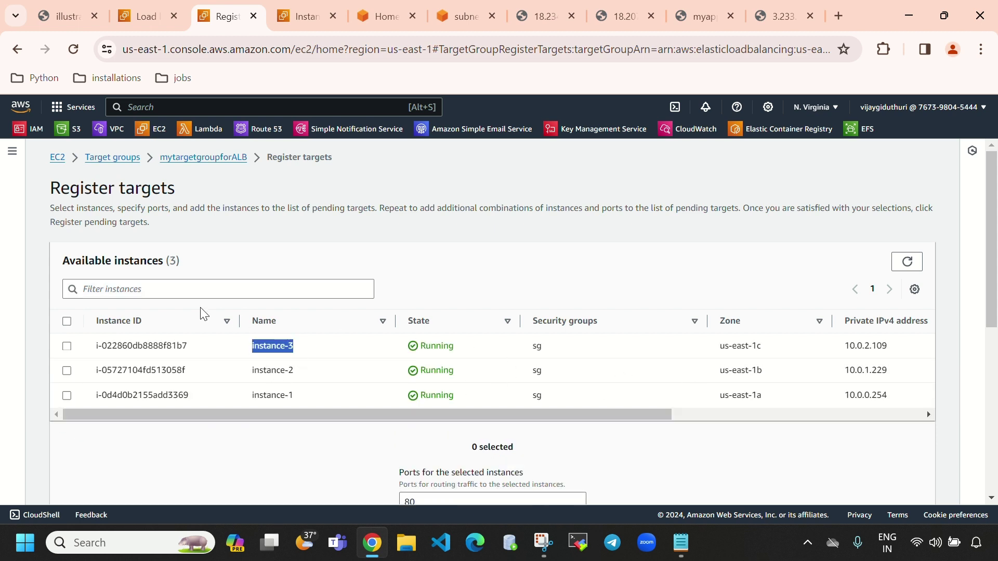
click(68, 348)
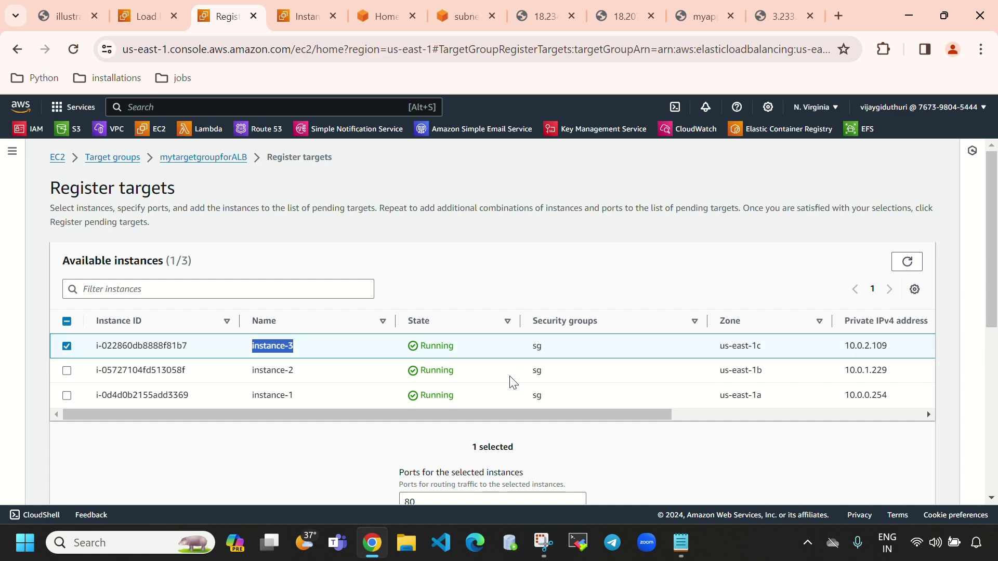
scroll(519, 387, down, 4)
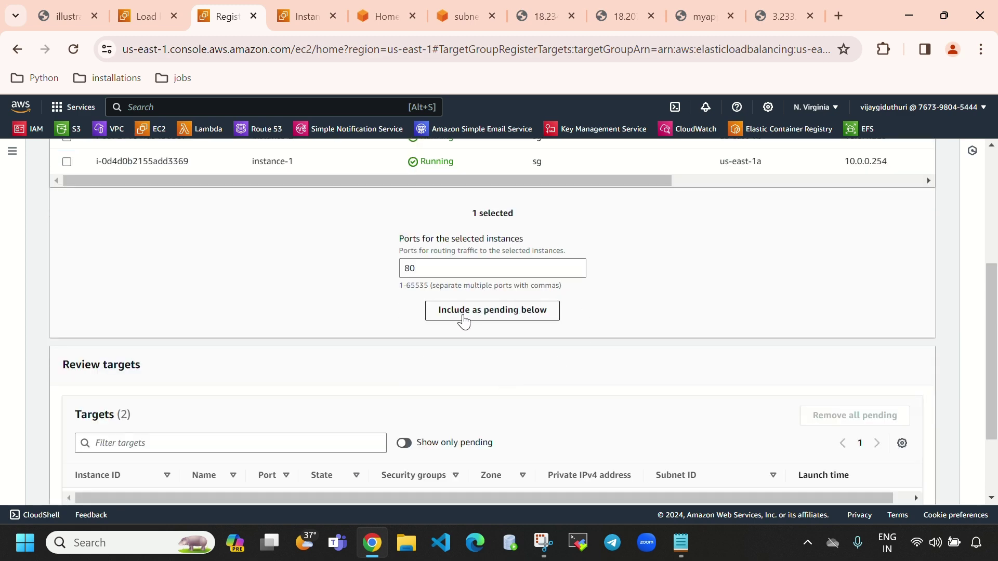
click(532, 311)
Review the target list for the pending instance-3 and register the pending target
scroll(476, 387, down, 3)
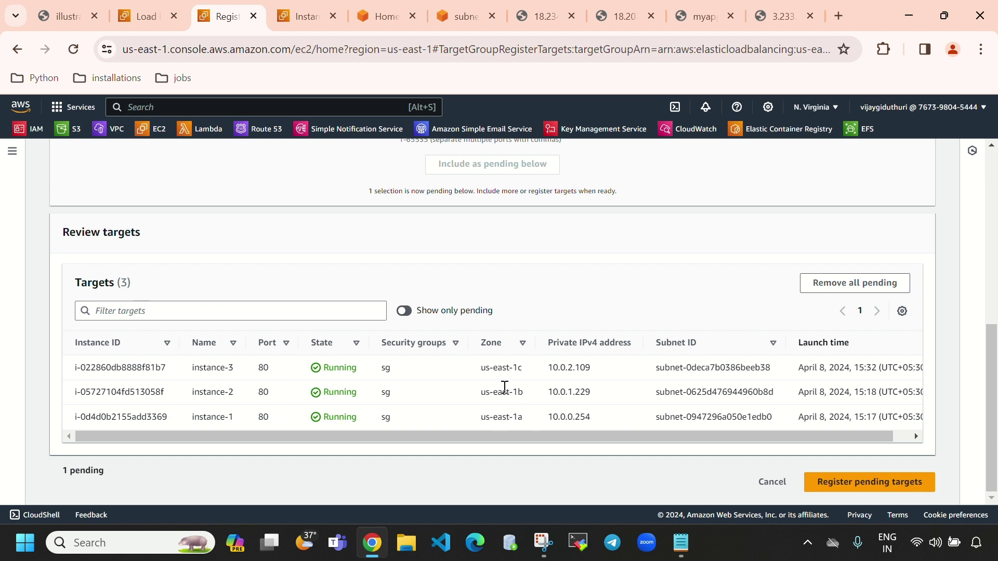
drag(237, 367, 204, 367)
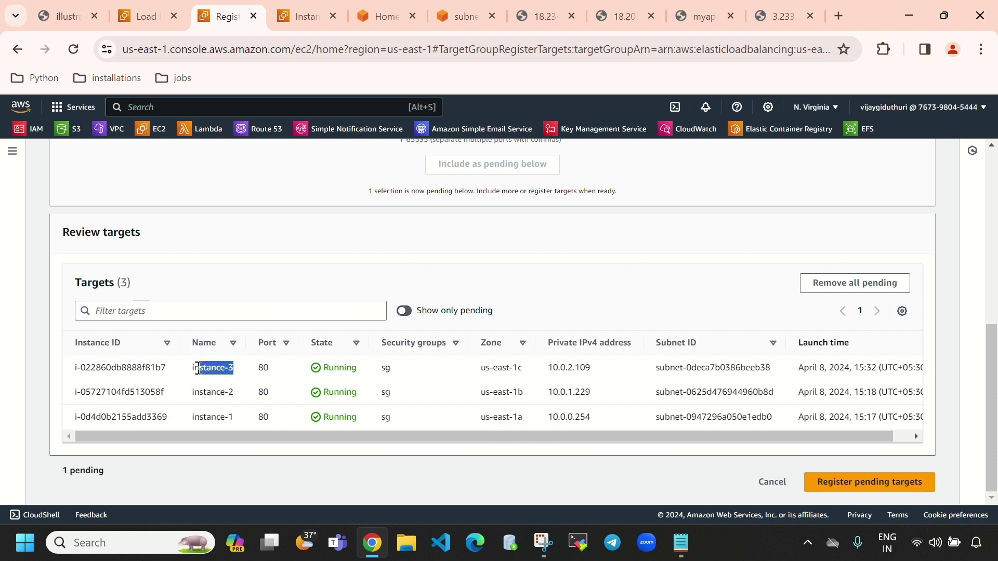
click(874, 482)
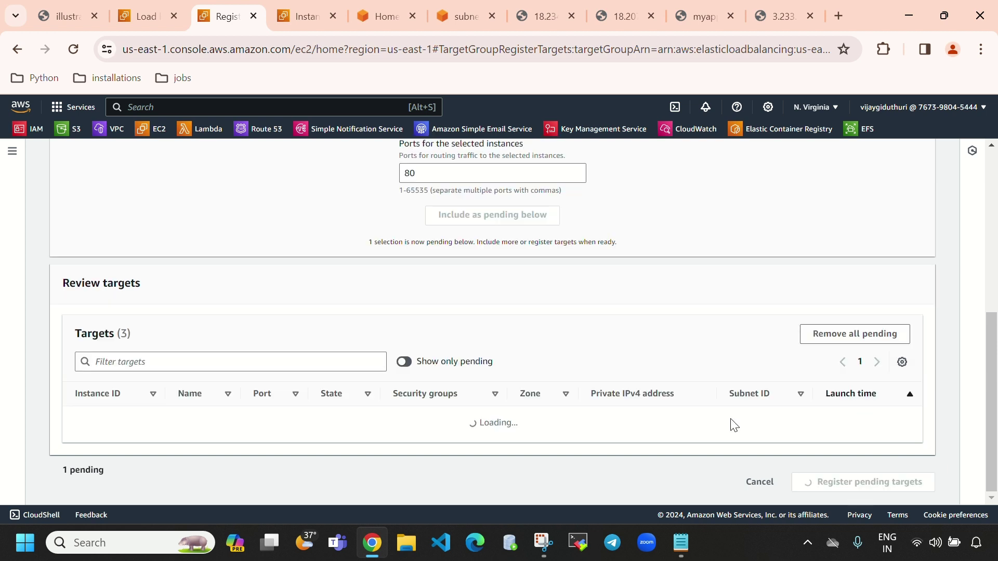
Dismiss the registration notice, refresh the target groups list and check instance-3's health status among mytargetgroupforALB's registered targets
click(718, 224)
scroll(416, 419, down, 2)
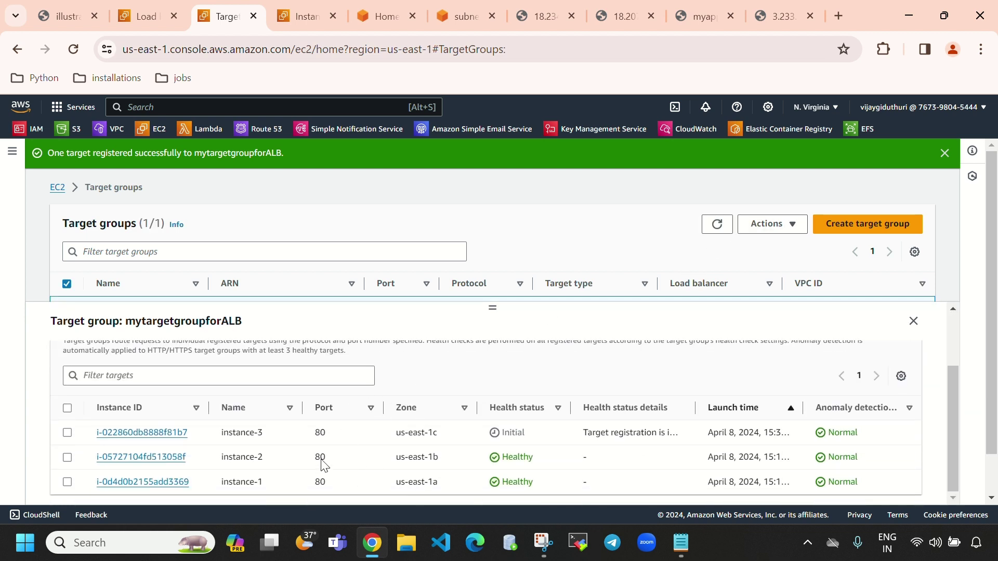
drag(502, 433, 530, 435)
click(713, 226)
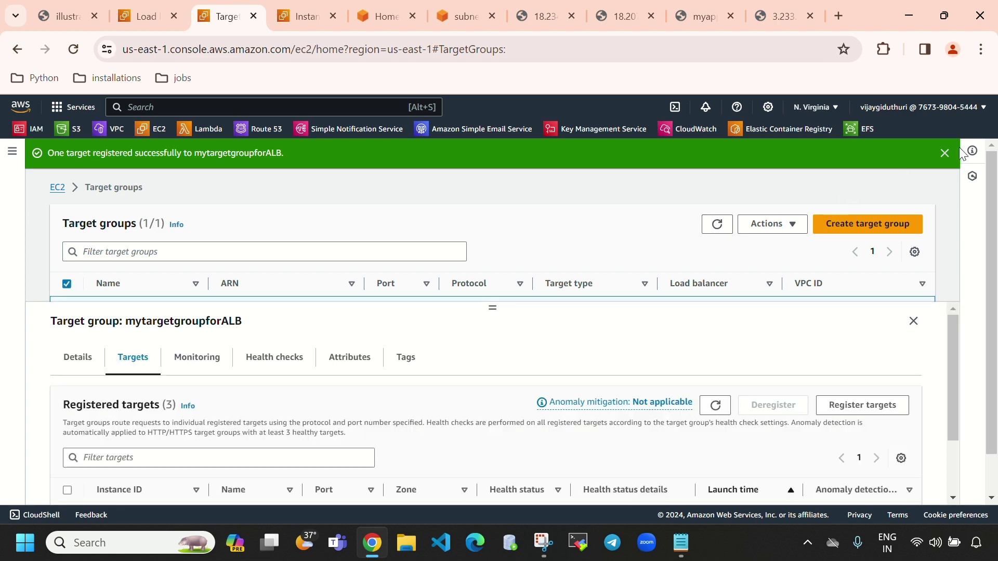
click(944, 153)
click(717, 194)
click(717, 194)
scroll(443, 377, down, 2)
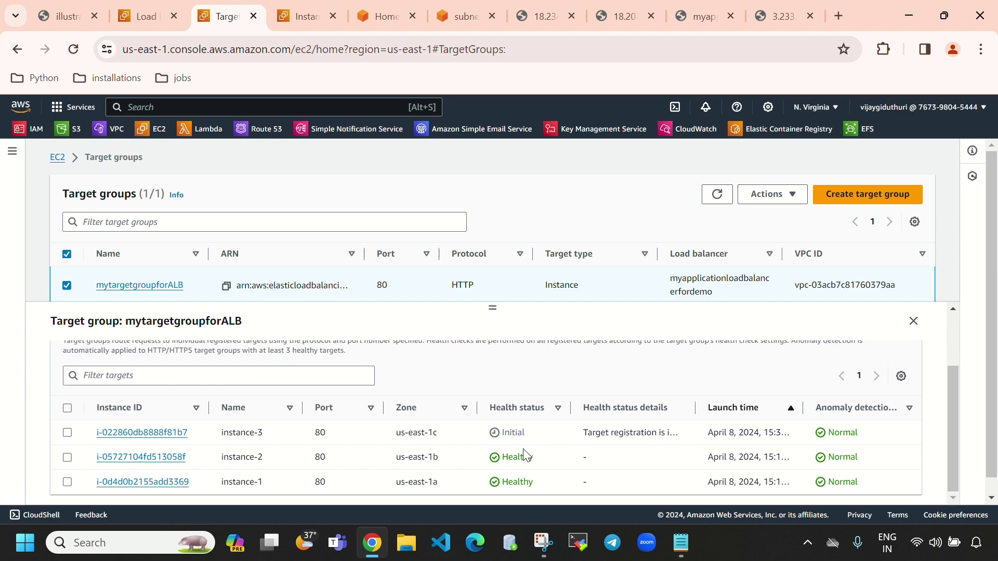
scroll(528, 452, up, 2)
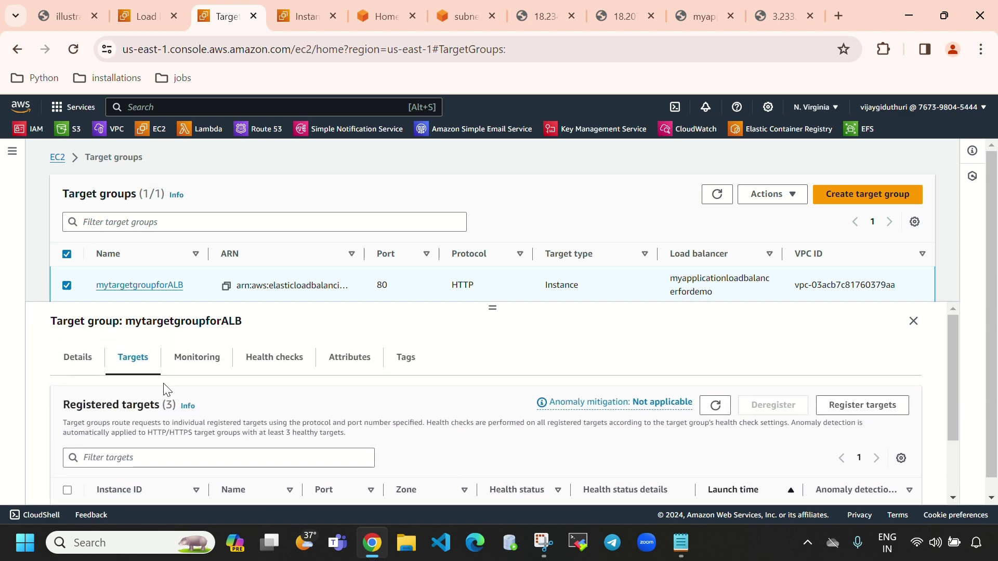
Compare the hostname on instance-3's public page with the private IPv4 address in its instance details
click(306, 15)
click(777, 25)
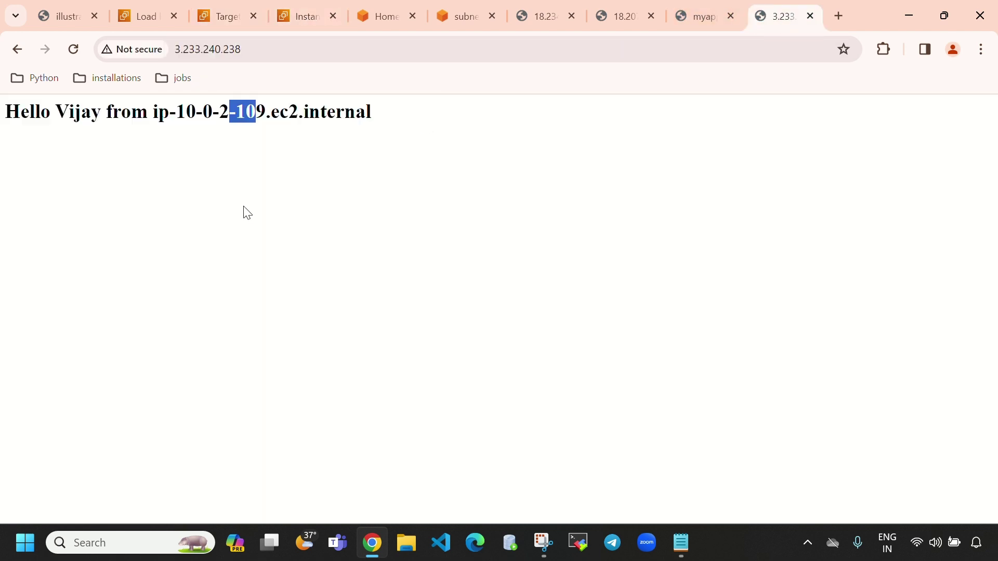
click(299, 18)
drag(773, 443, 735, 439)
Reload the load balancer's DNS page repeatedly to see which instance hostnames answer
click(707, 2)
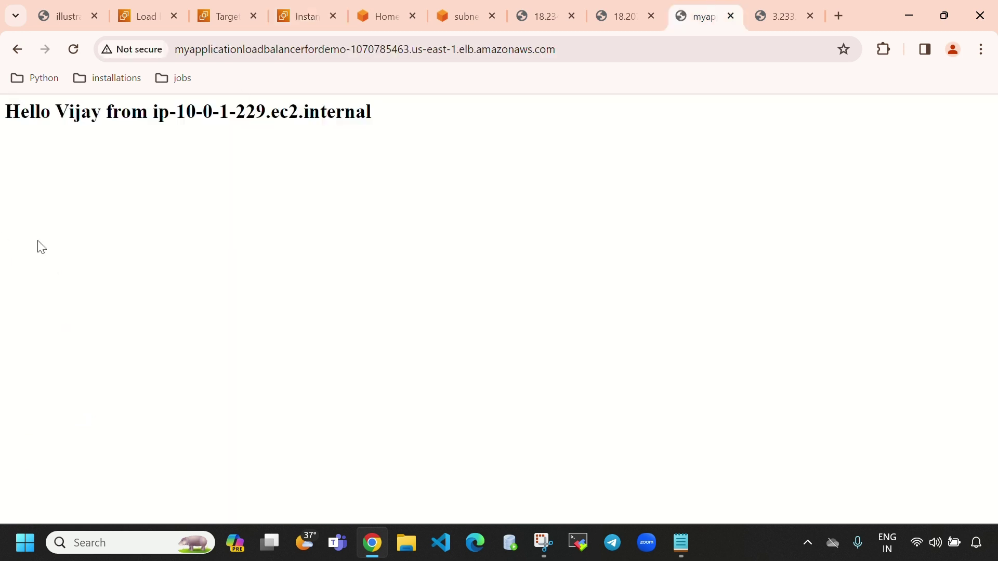
click(73, 50)
click(74, 50)
click(74, 52)
click(73, 52)
click(74, 51)
Recheck instance-3's private IPv4 address, then reload the load balancer's page and examine the address part of its hostname
click(293, 20)
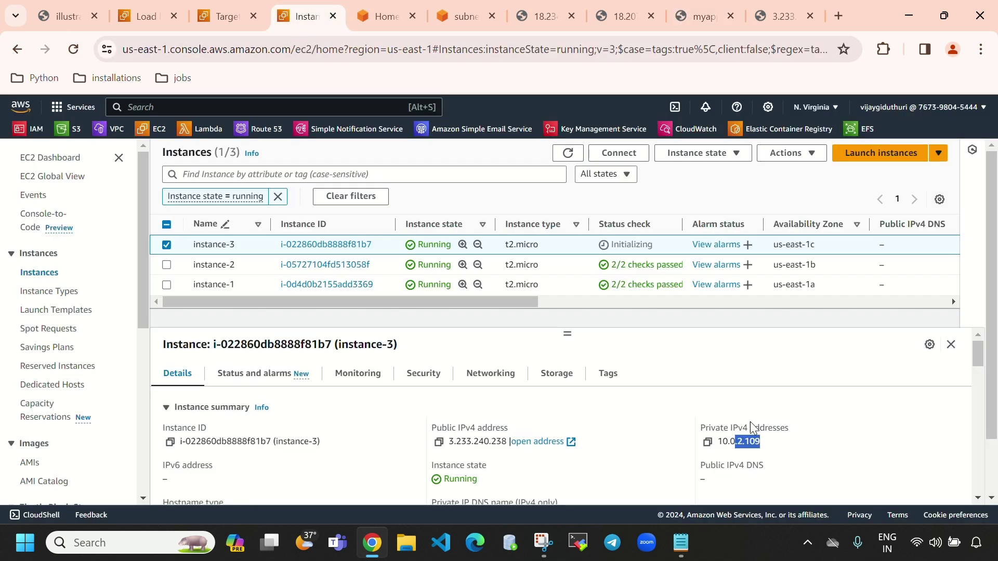
drag(776, 455, 742, 442)
click(684, 24)
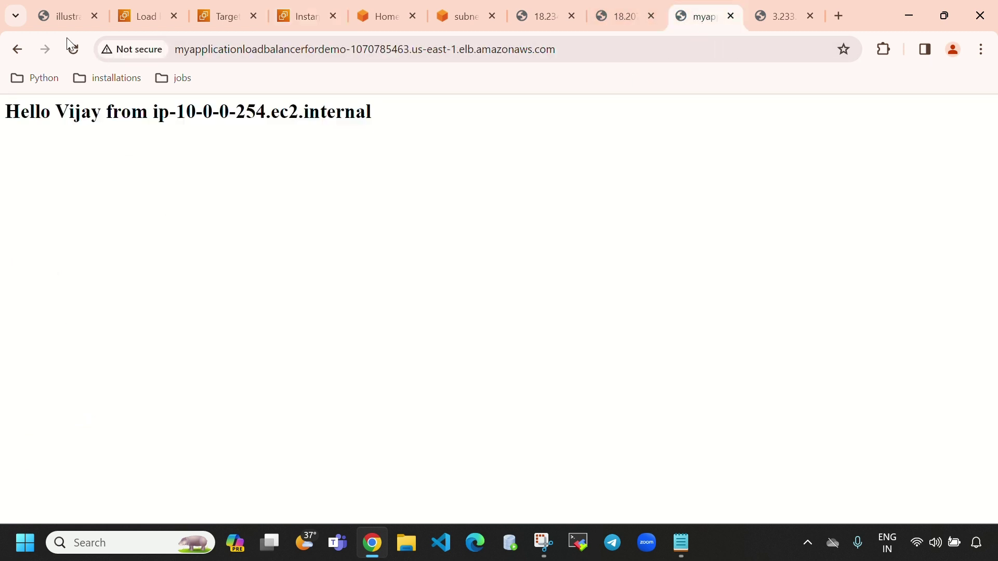
click(73, 51)
drag(222, 116, 267, 112)
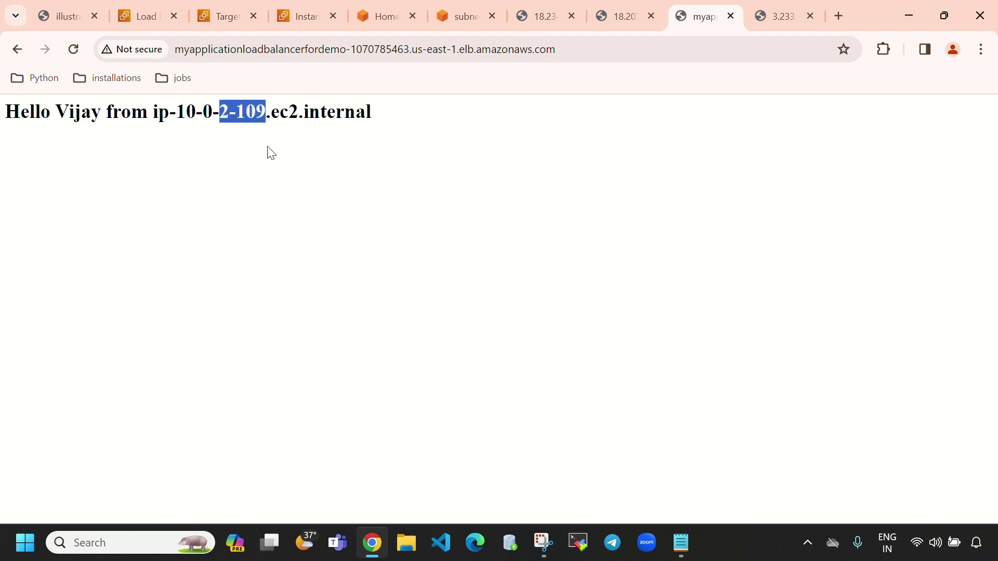
Return to mytargetgroupforALB and check the health status of its registered targets
click(318, 17)
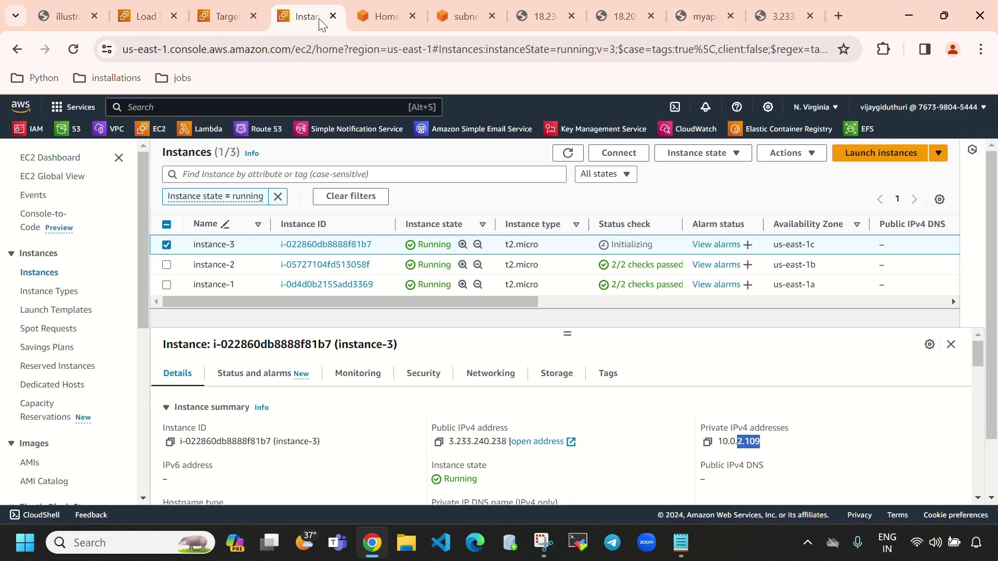
click(213, 23)
scroll(494, 408, down, 2)
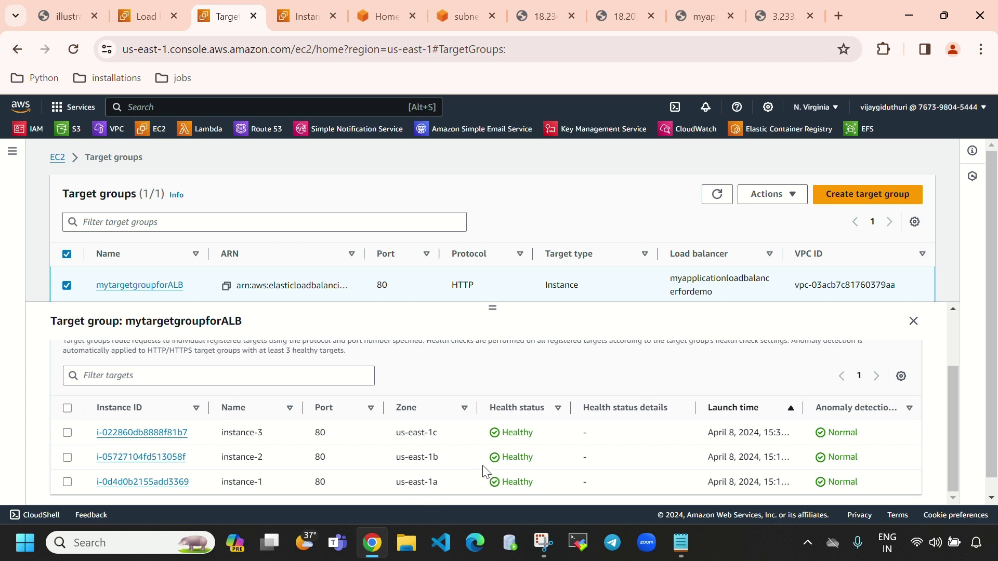
Match the hostname on the load balancer's page against instance-3's private IPv4 address
click(708, 16)
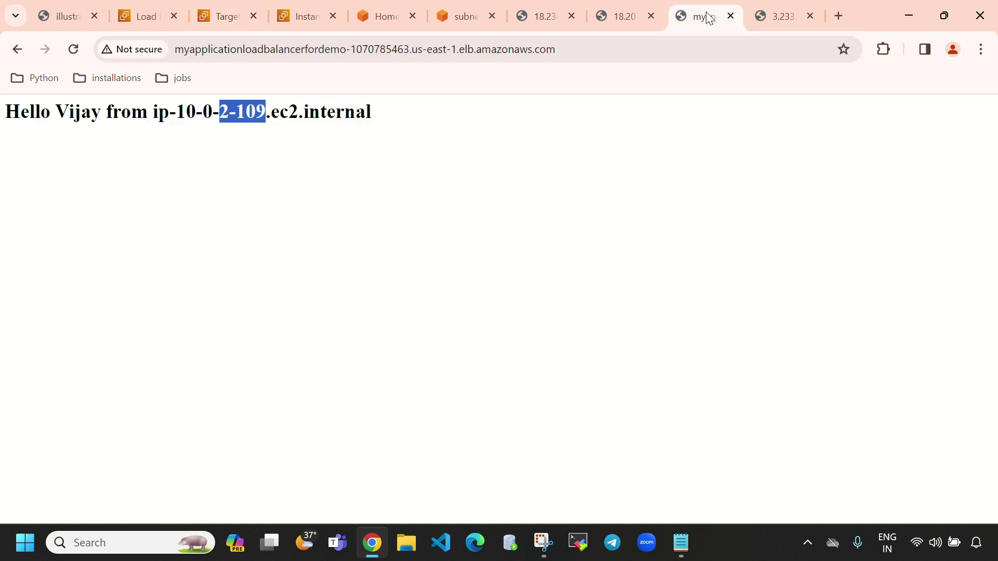
click(230, 128)
drag(218, 107, 266, 123)
click(311, 21)
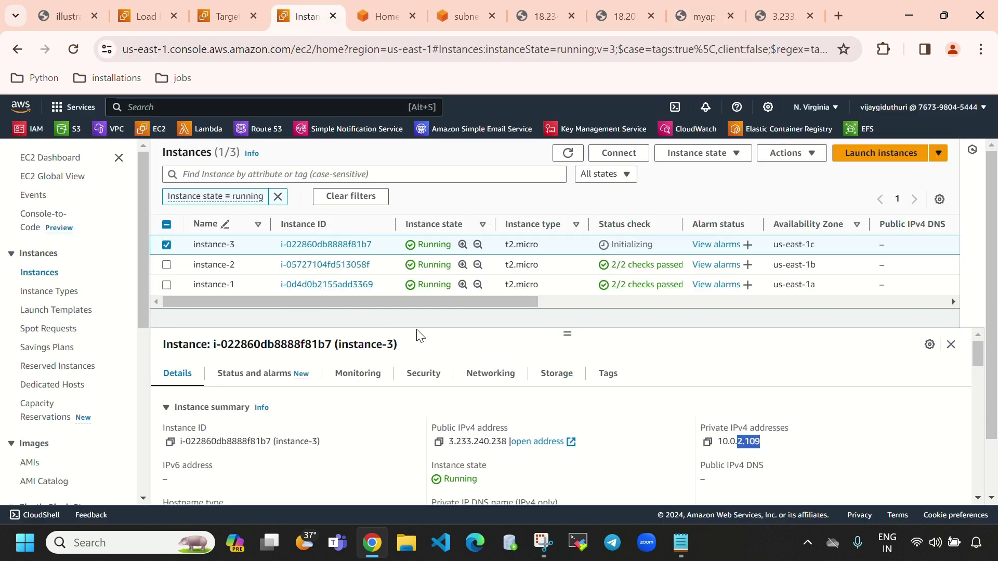
click(696, 18)
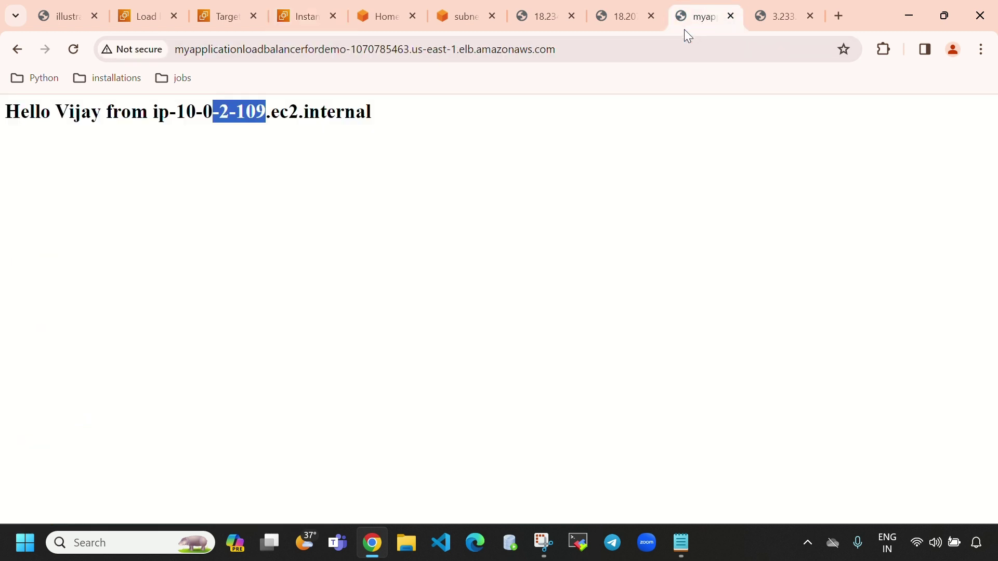
Reload the load balancer's page and match its hostname against the private IPv4 addresses of instance-2 and instance-1
click(73, 52)
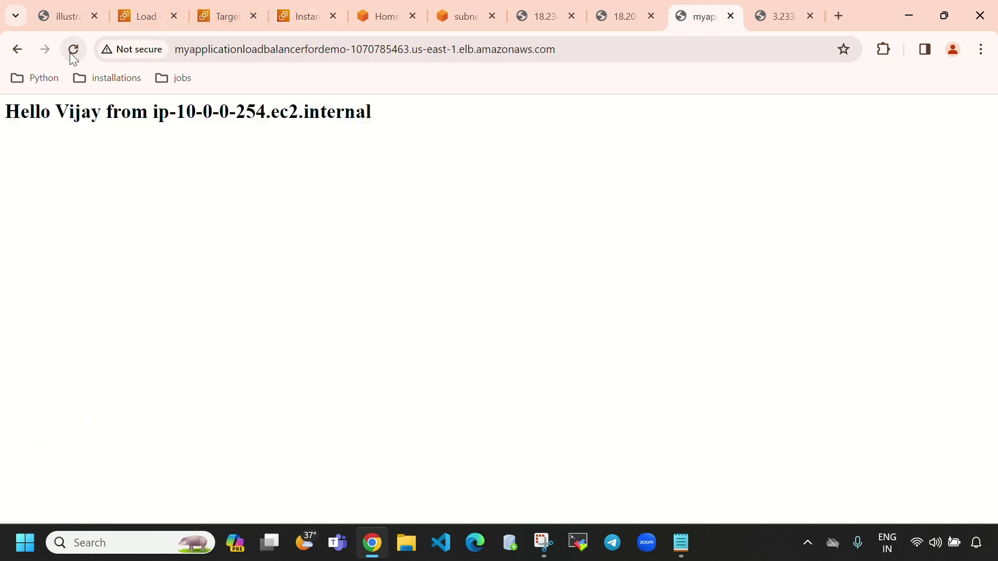
drag(224, 114, 265, 111)
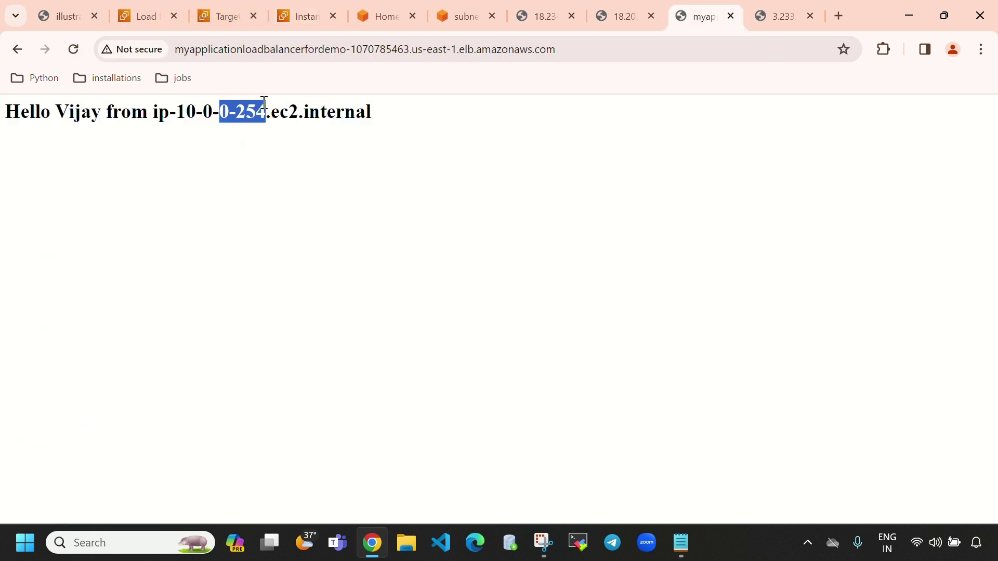
click(230, 17)
click(307, 17)
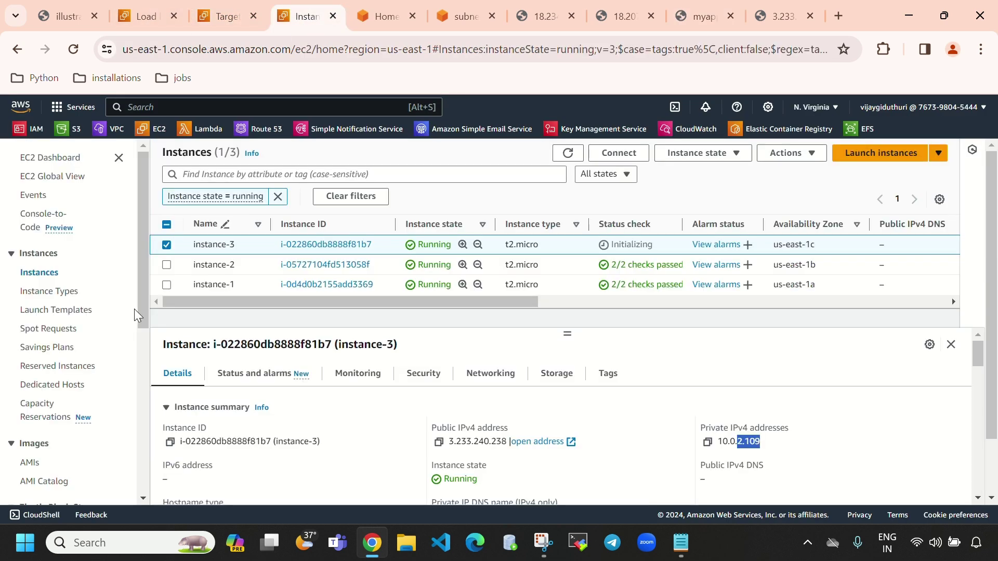
click(167, 246)
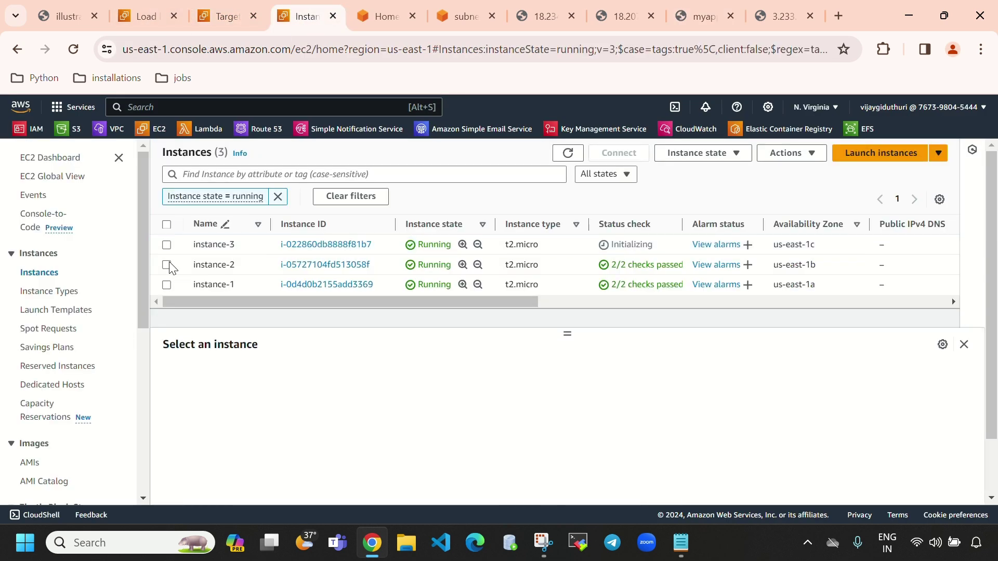
click(167, 265)
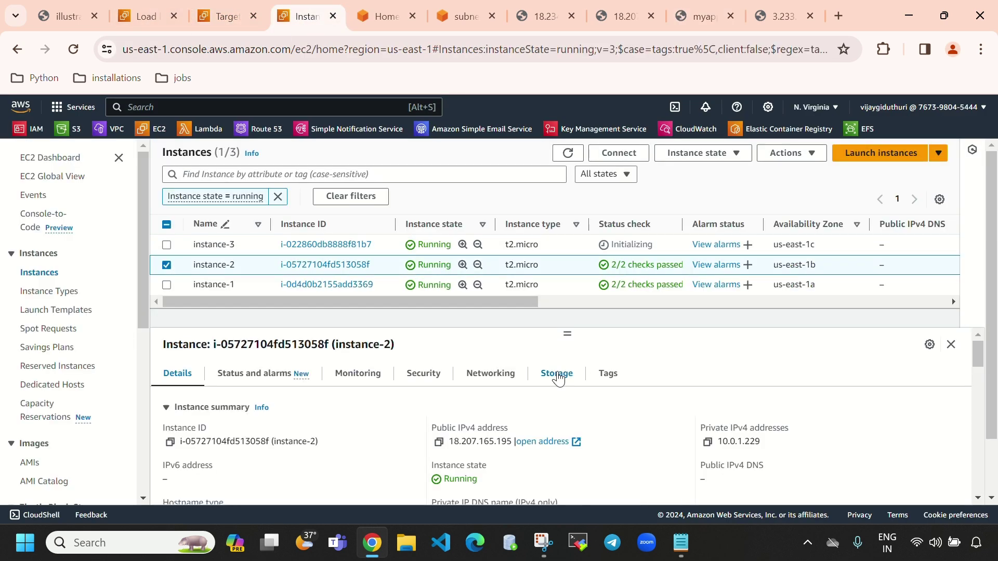
click(167, 265)
click(167, 285)
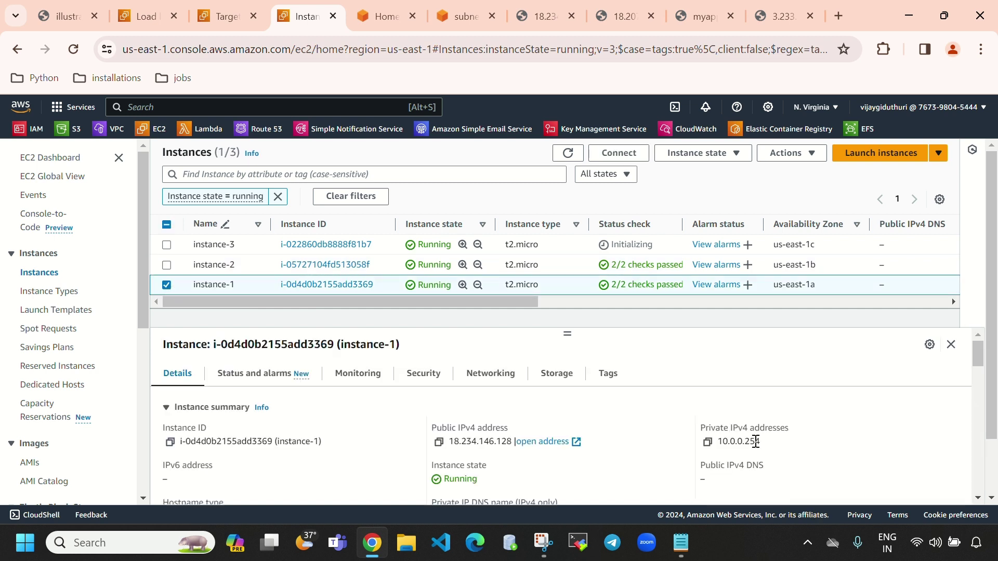
drag(768, 446, 737, 446)
click(696, 20)
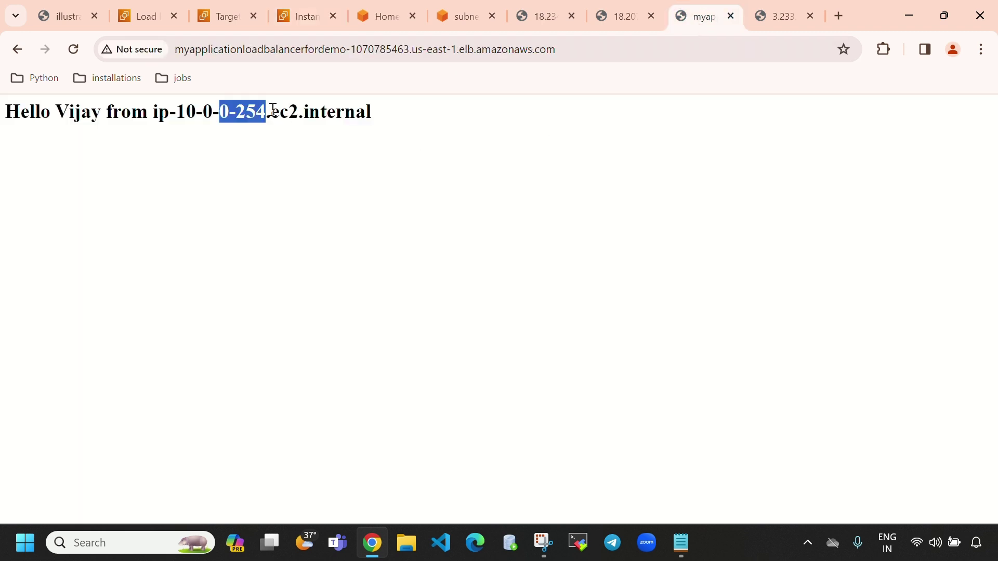
click(291, 26)
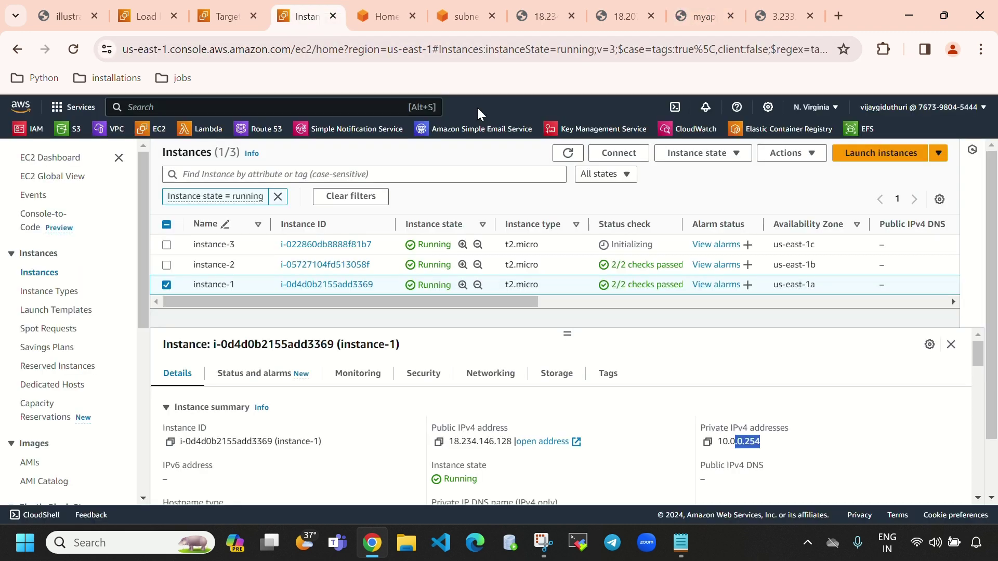
click(685, 29)
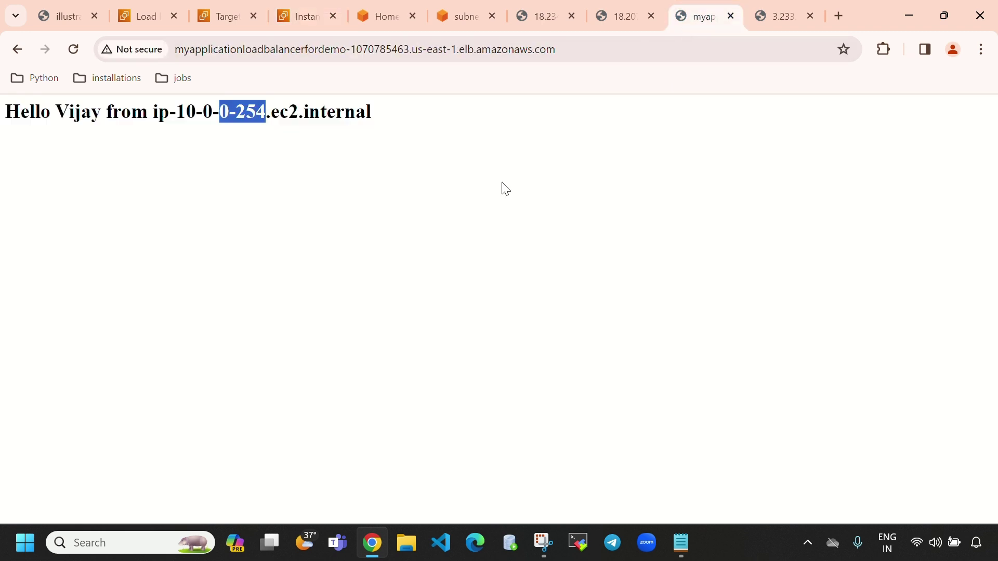
Reload the load balancer's page again and compare its hostname with instance-2's private IPv4 address
click(80, 47)
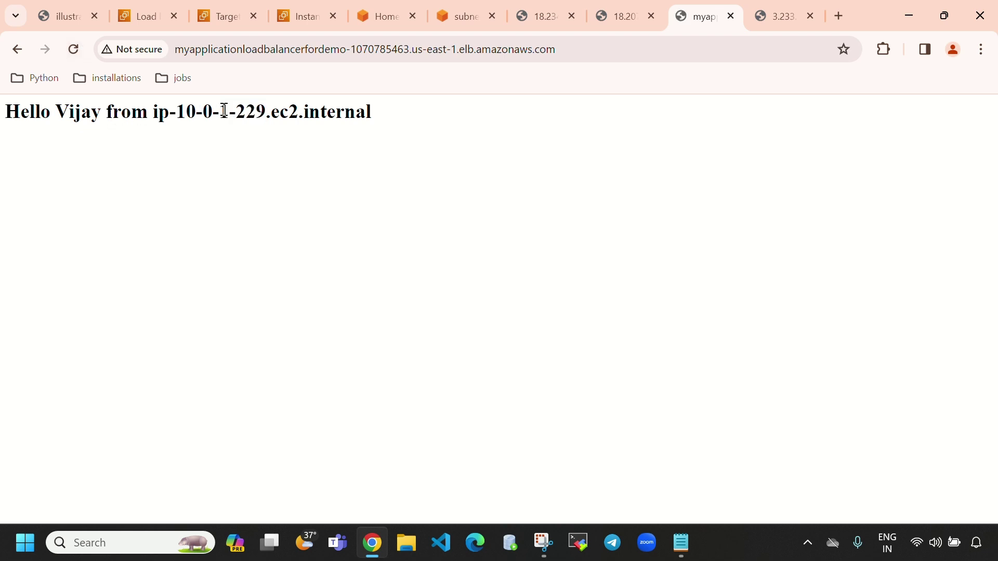
drag(220, 110, 275, 116)
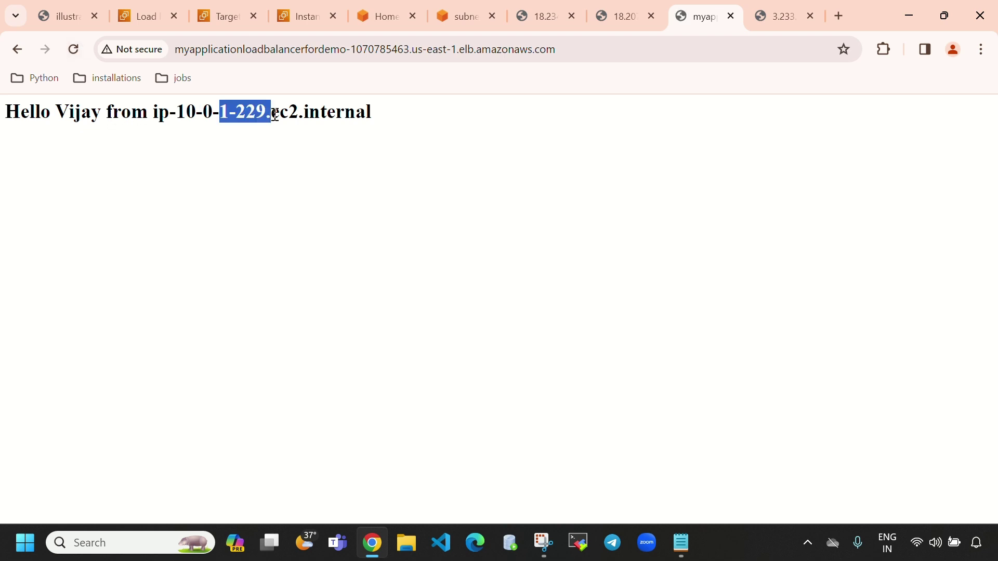
click(299, 16)
click(167, 285)
click(167, 265)
drag(764, 443, 738, 441)
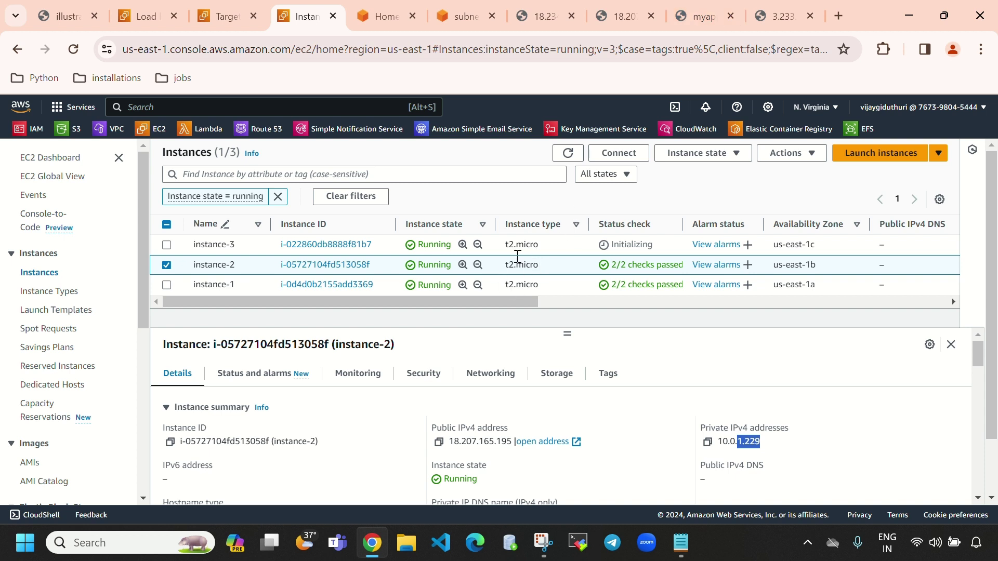
Reload the load balancer's page repeatedly and watch which instance's hostname it returns
click(699, 17)
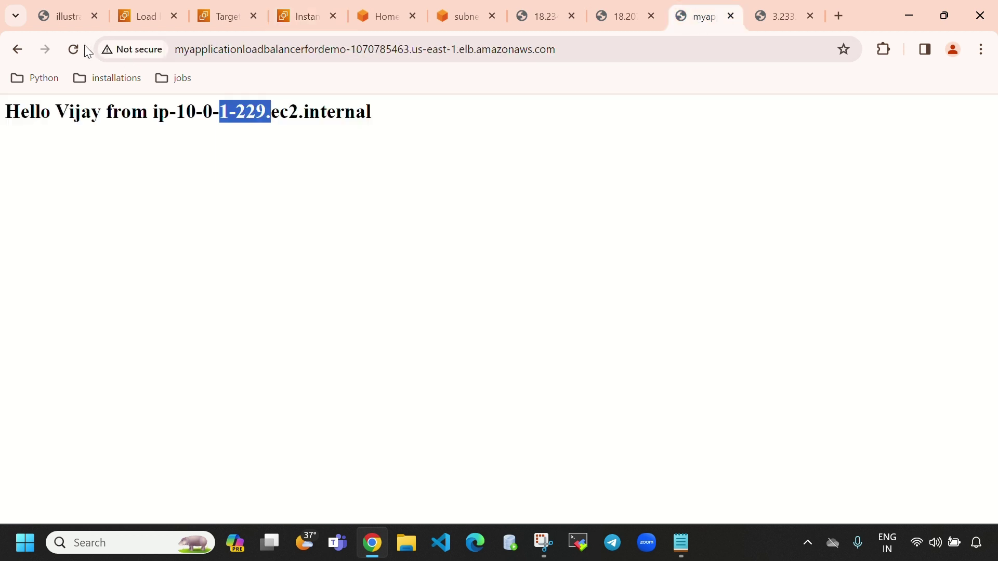
click(75, 54)
click(75, 54)
click(74, 55)
click(75, 54)
click(75, 55)
click(74, 55)
click(75, 55)
click(75, 55)
click(75, 54)
click(75, 54)
click(75, 55)
click(75, 55)
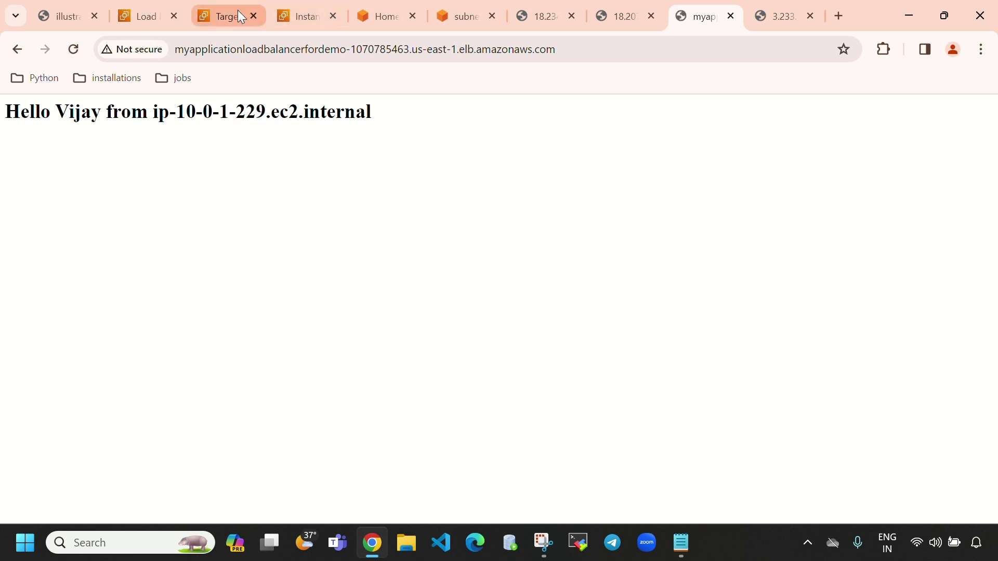
Deregister instance-2 from the registered targets of mytargetgroupforALB
click(220, 14)
click(298, 13)
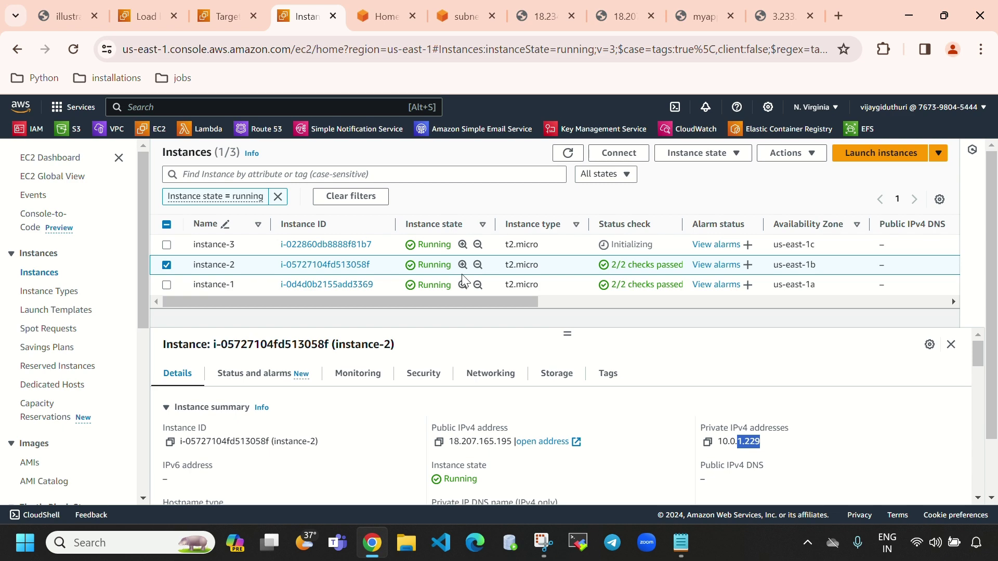
click(219, 17)
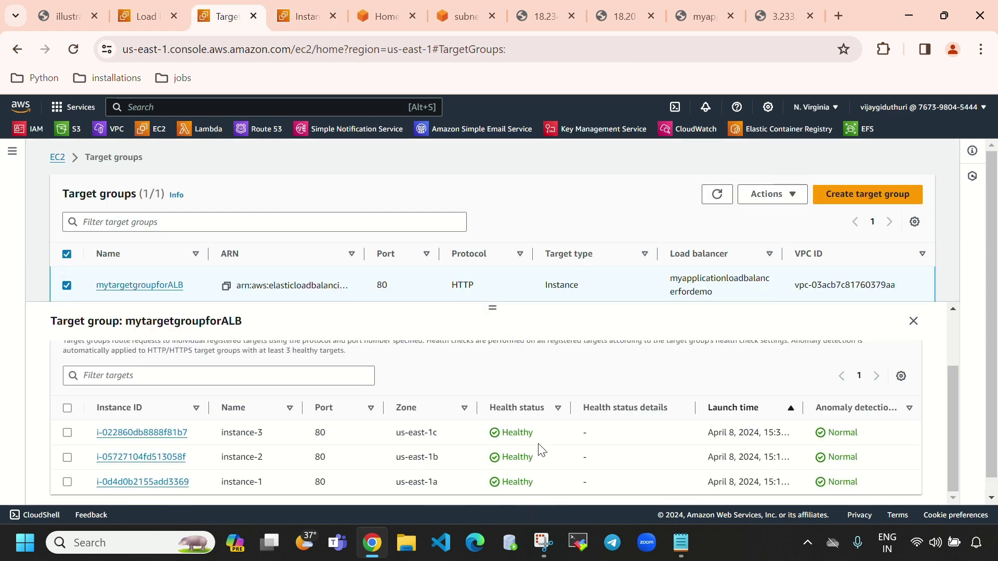
drag(223, 461, 273, 460)
click(229, 462)
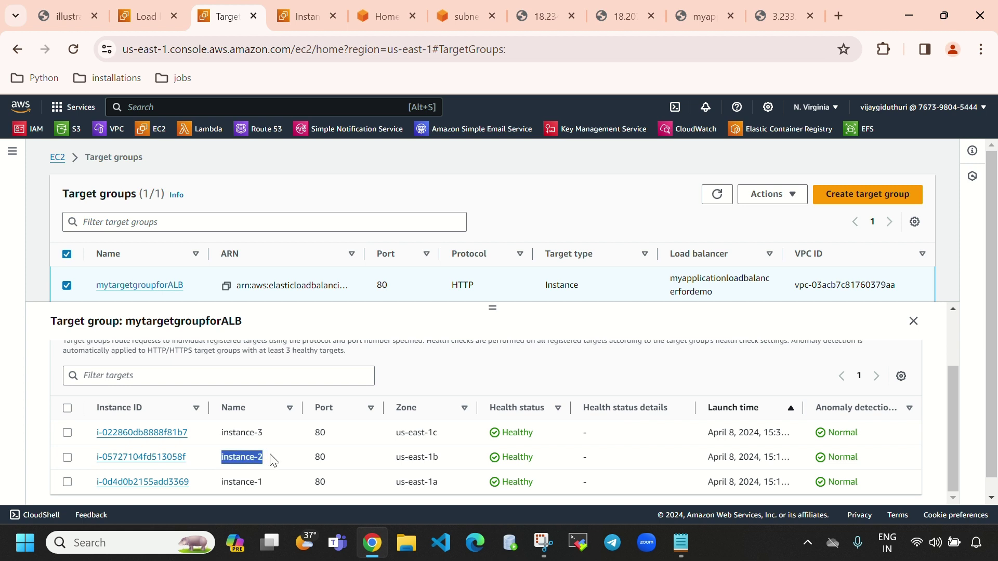
click(67, 457)
scroll(931, 474, up, 2)
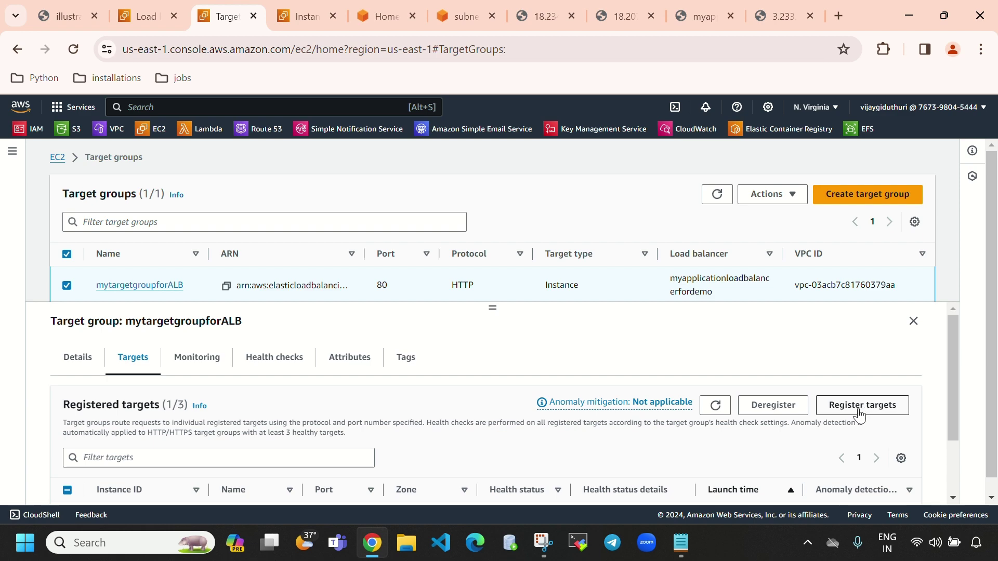
scroll(510, 445, down, 2)
scroll(635, 461, up, 2)
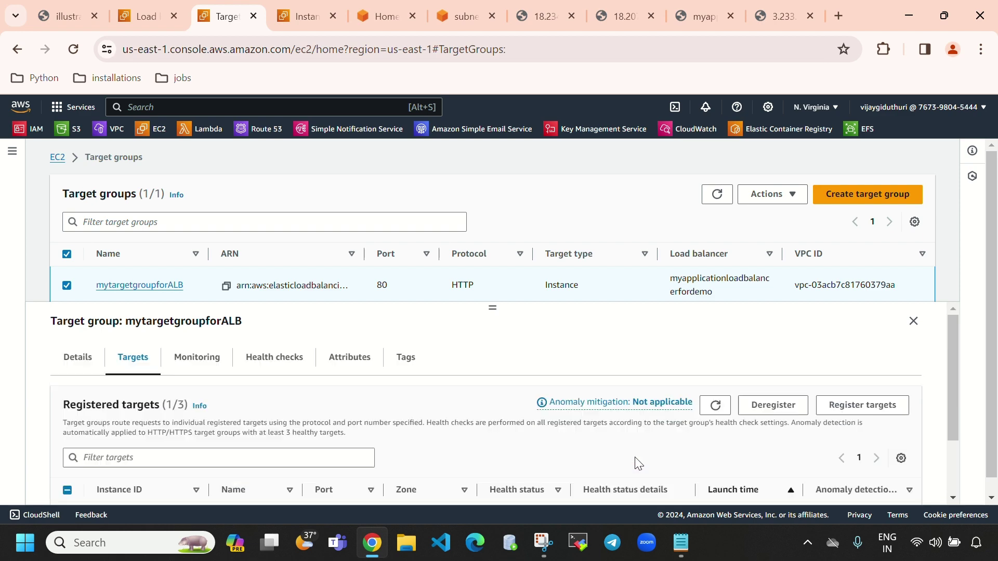
click(775, 410)
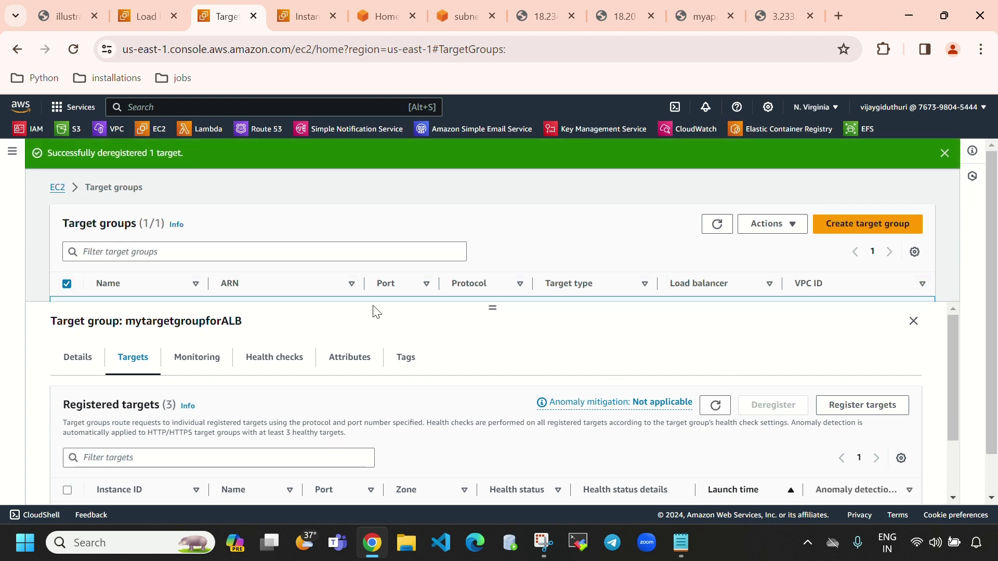
Check instance-2's health status among the registered targets of mytargetgroupforALB
scroll(390, 322, down, 2)
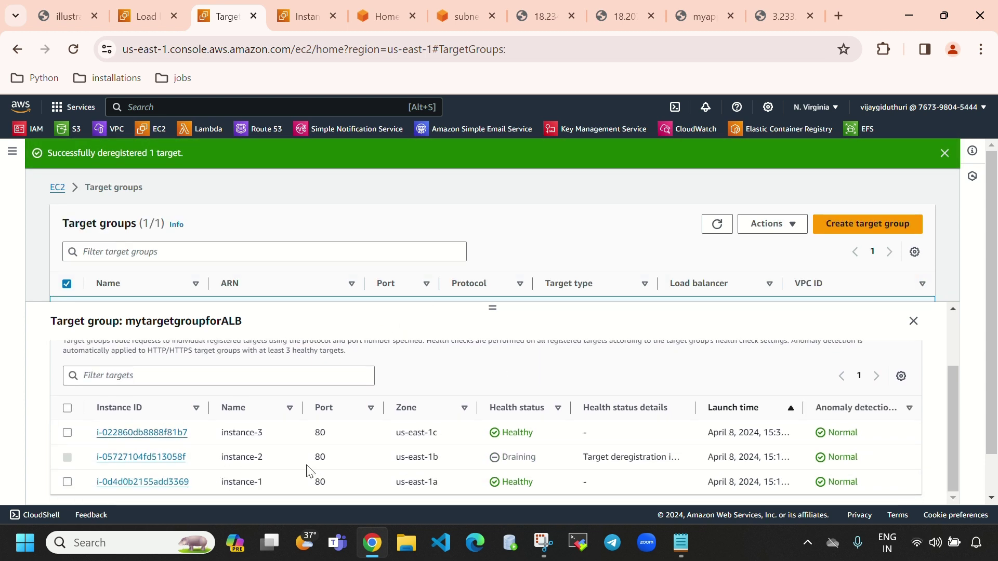
scroll(608, 349, up, 2)
scroll(626, 361, down, 2)
drag(541, 470, 498, 465)
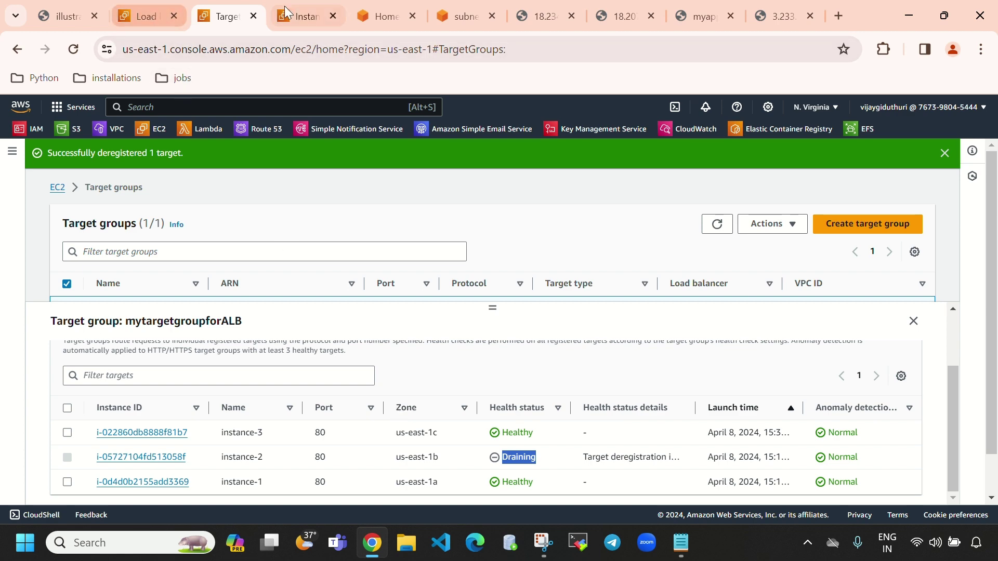
click(300, 16)
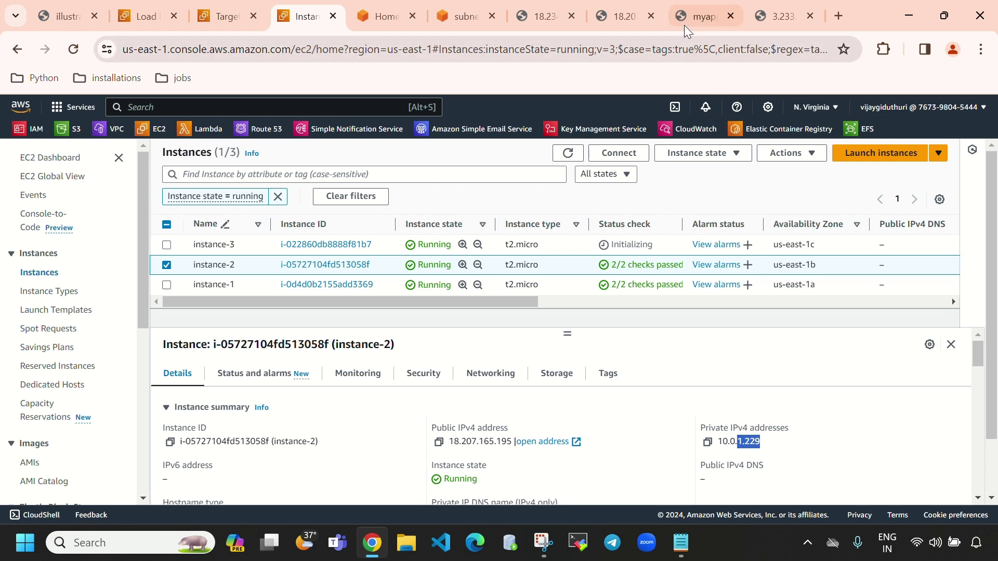
click(227, 16)
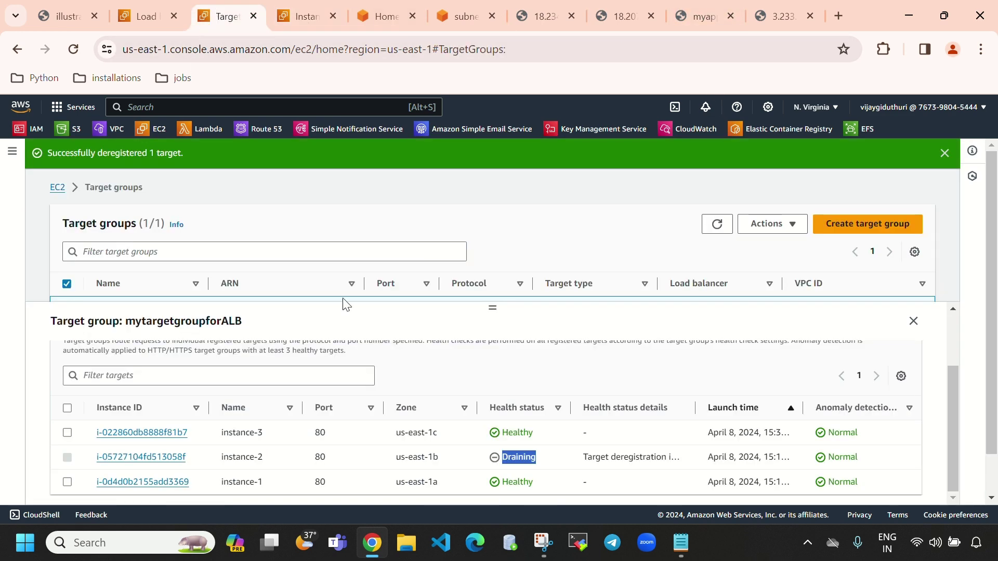
Reload the load balancer's page repeatedly and compare the returned hostnames with instance-2's private IPv4 address
click(689, 23)
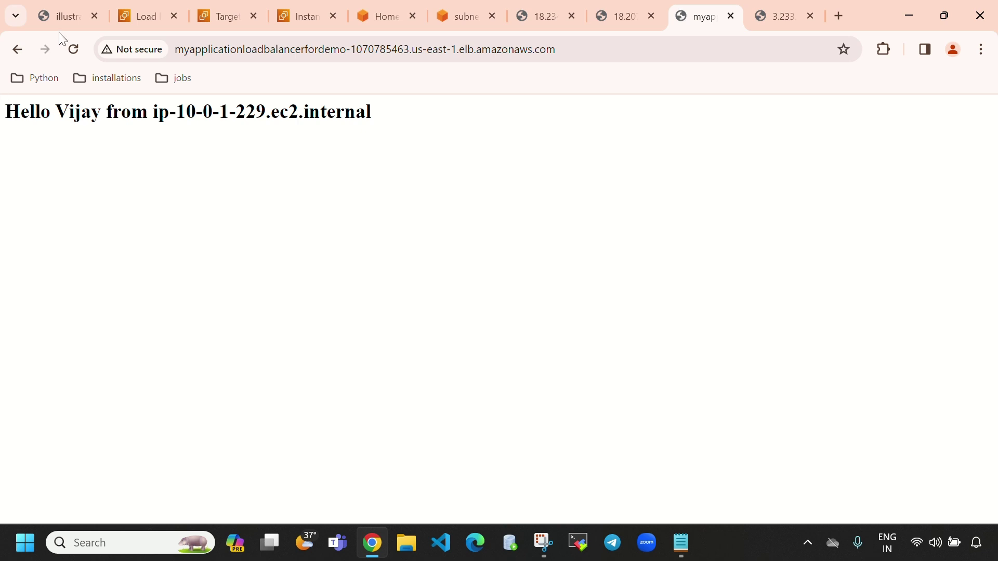
click(74, 50)
click(74, 50)
click(73, 49)
click(74, 49)
click(74, 49)
click(73, 49)
click(74, 49)
click(74, 50)
click(73, 50)
click(74, 50)
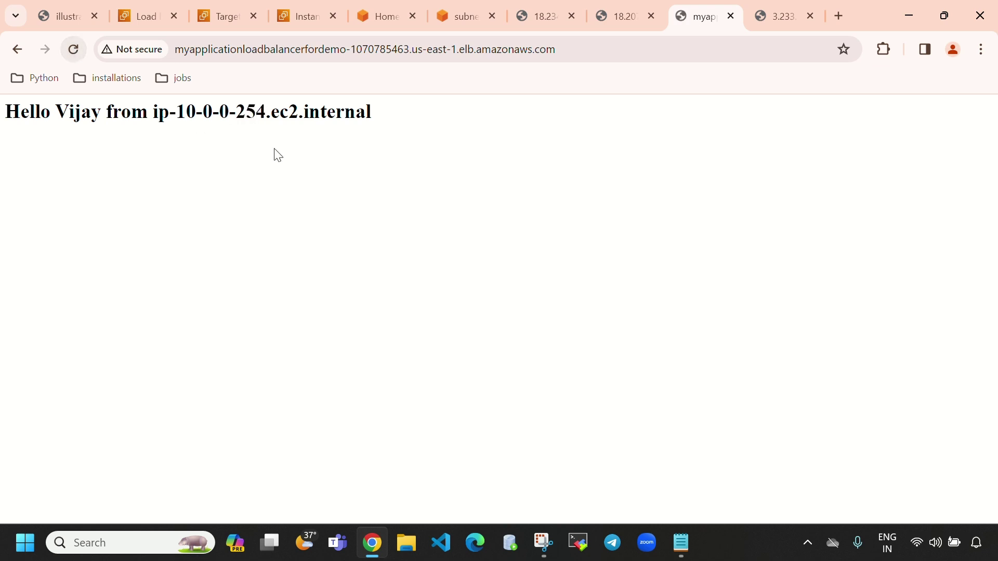
click(71, 51)
click(71, 51)
click(71, 51)
click(71, 51)
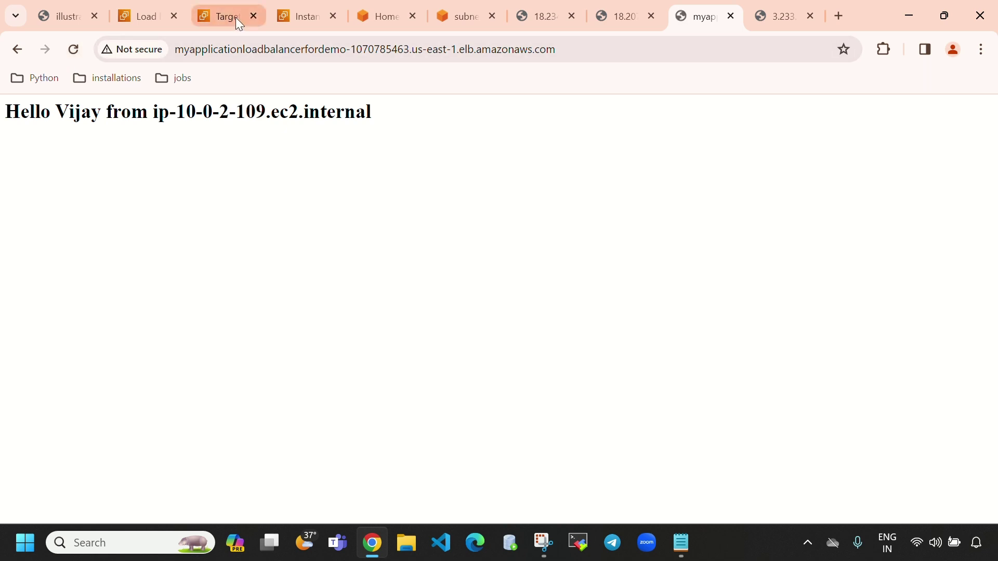
click(308, 20)
click(786, 446)
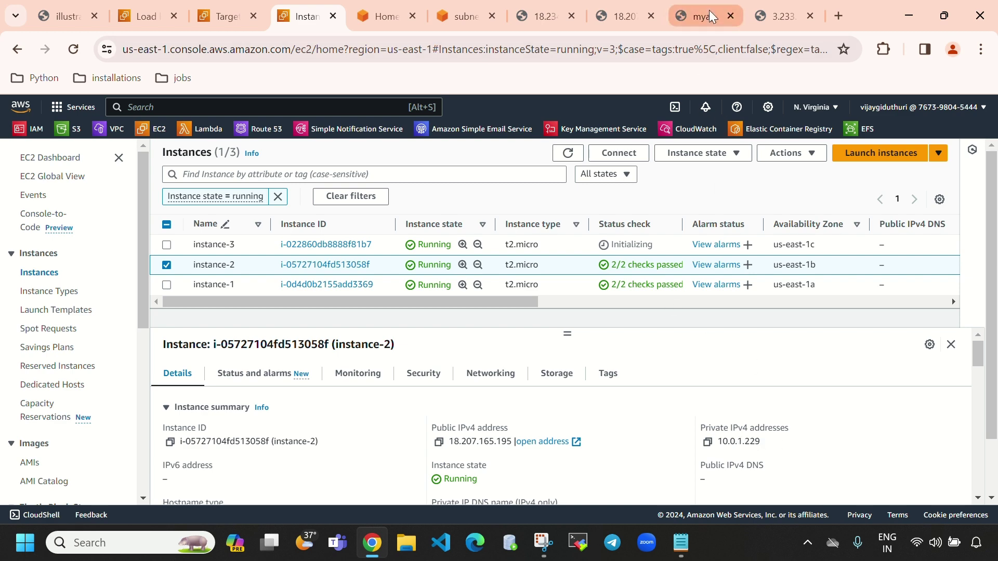
Refresh the target groups and recheck instance-2's health status in mytargetgroupforALB
click(245, 16)
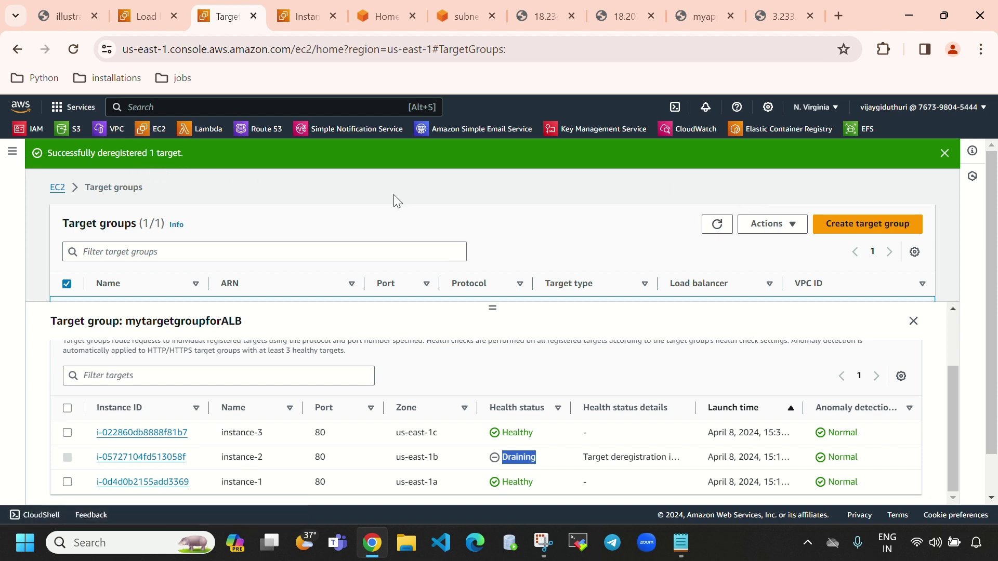
click(717, 224)
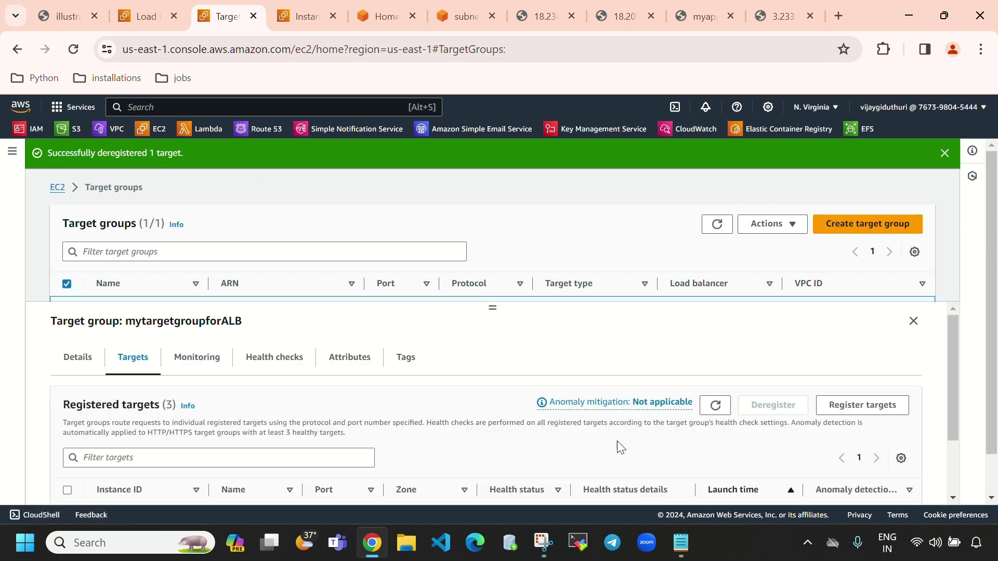
scroll(600, 457, down, 2)
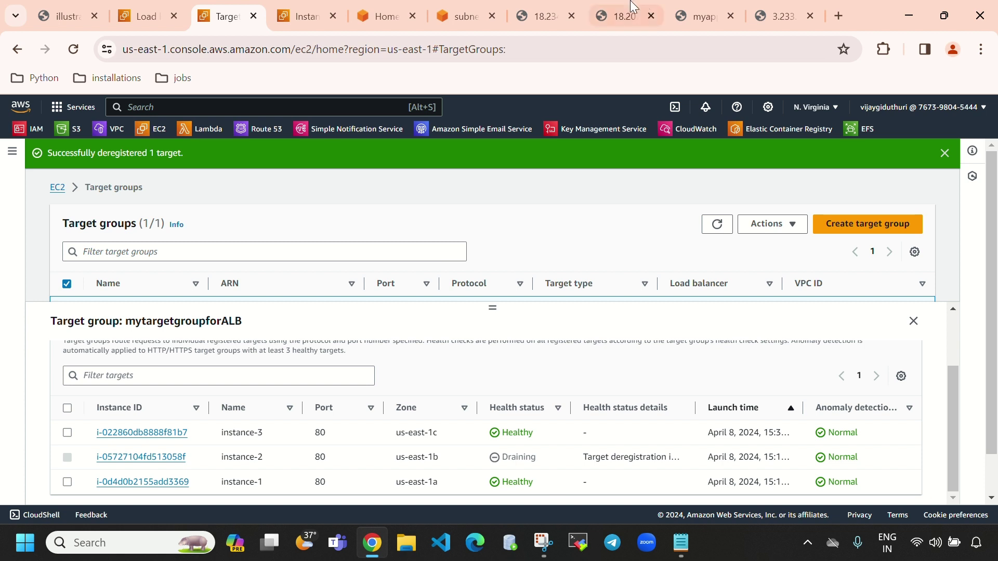
Reload the load balancer's page a few more times to see which instances respond
click(676, 19)
click(73, 51)
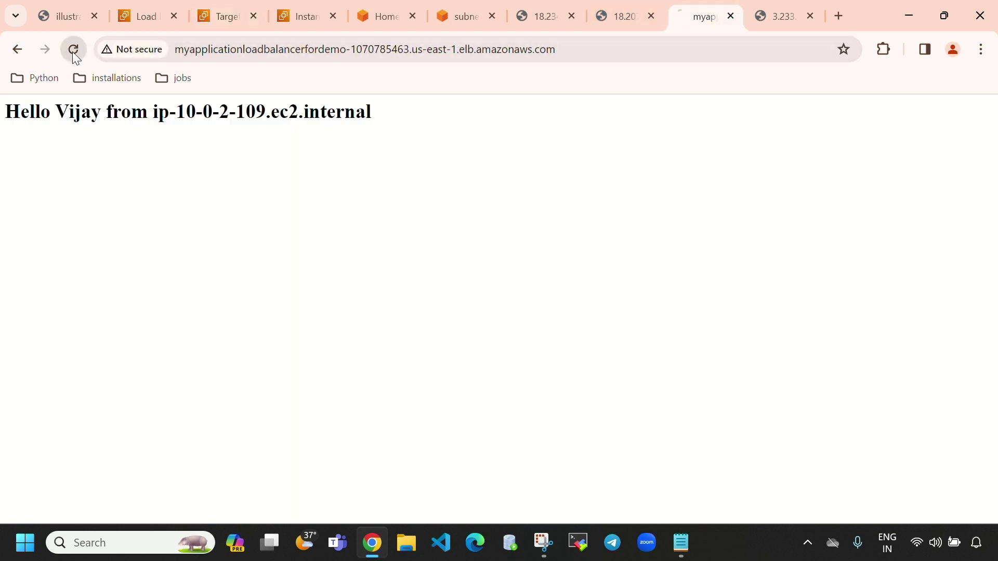
click(73, 51)
click(70, 51)
click(70, 51)
Deselect instance-2 in the EC2 instances list and select instance-1 instead
click(139, 16)
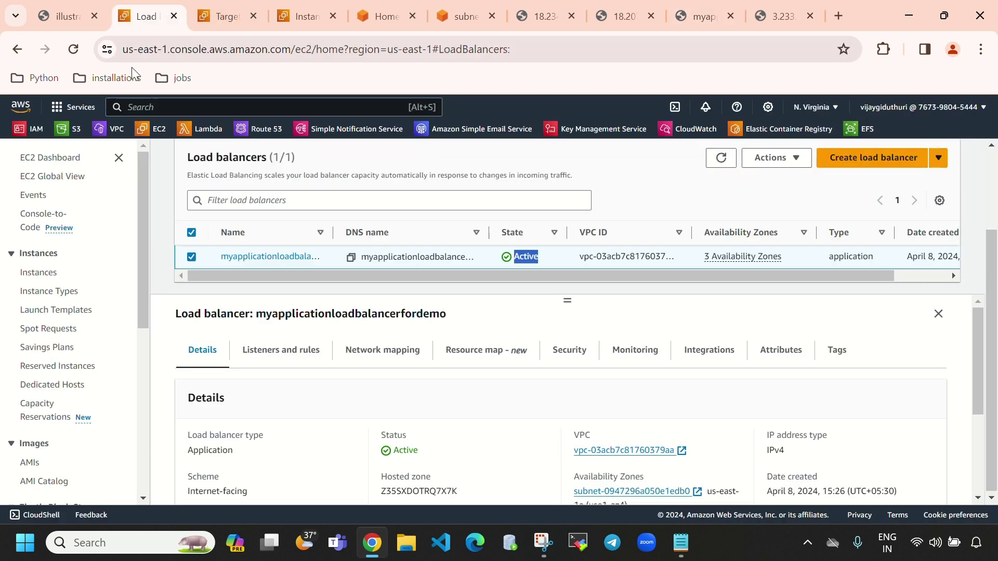
click(292, 17)
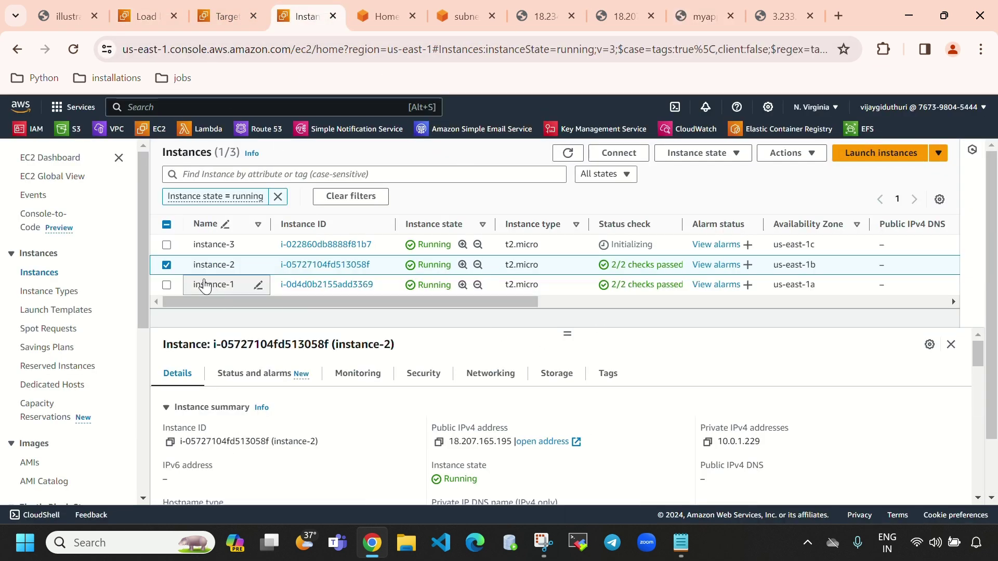
click(166, 266)
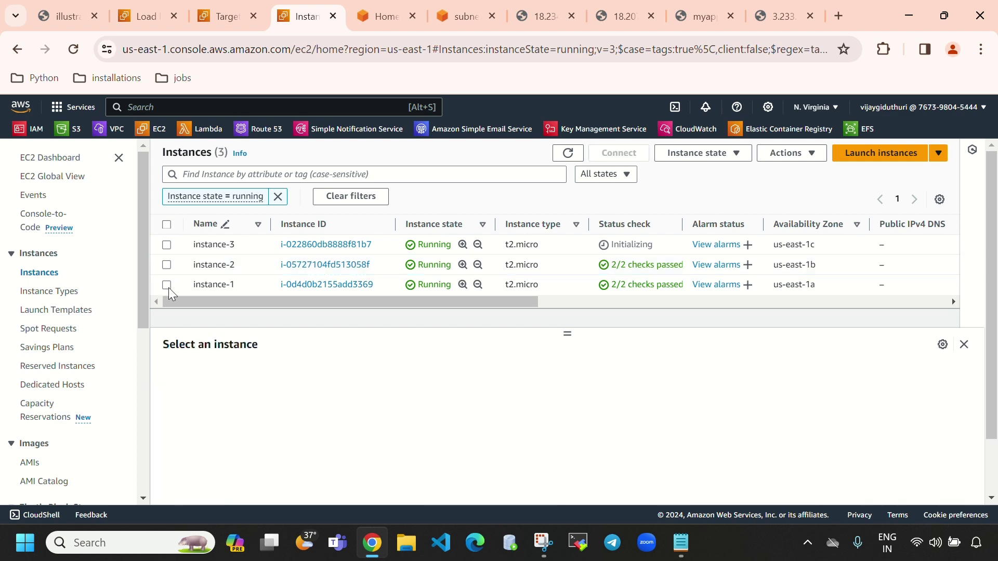
click(166, 285)
Try to open an SSH session in MobaXterm to remote host 3.233.240.238 with username ec2-user
click(577, 549)
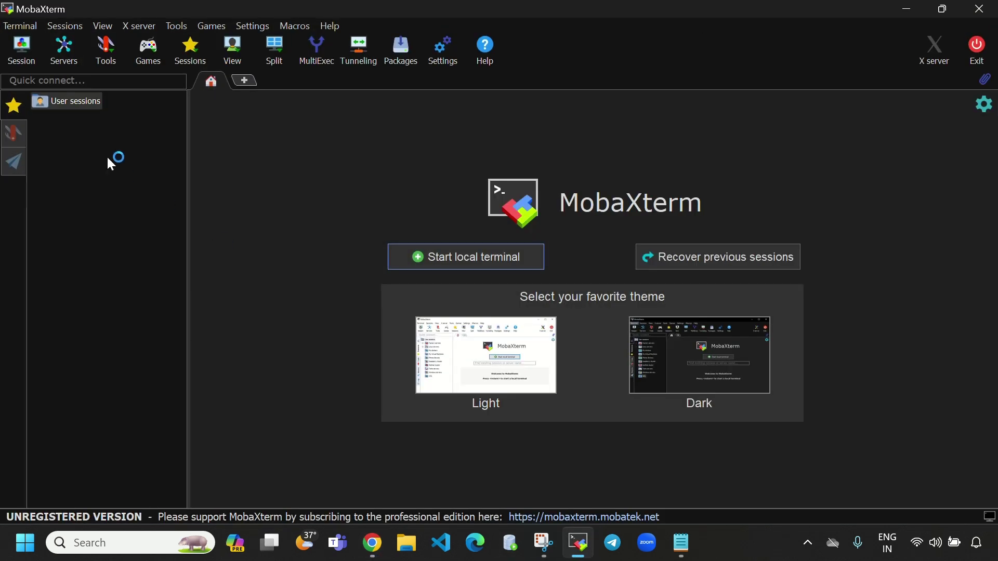
click(21, 49)
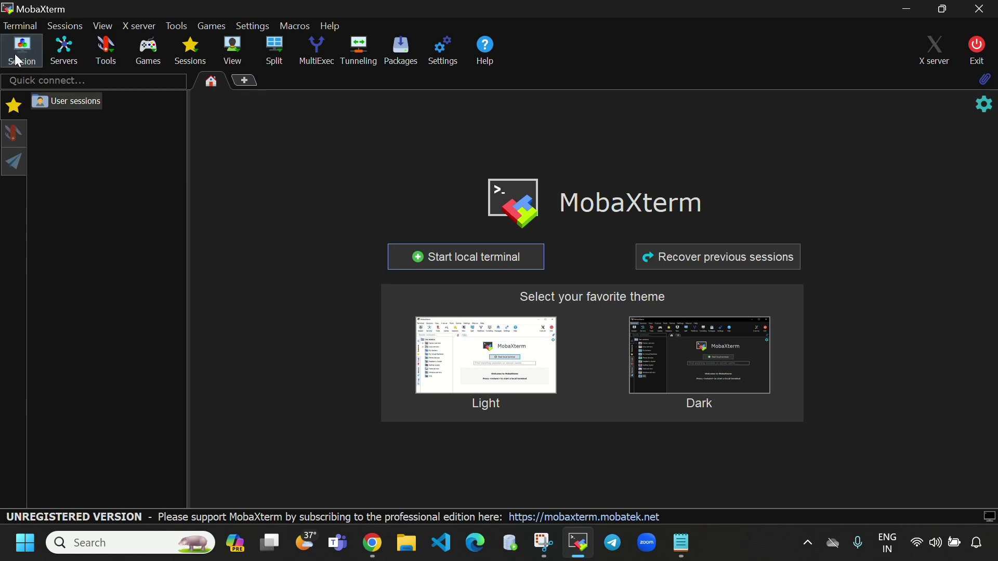
click(186, 119)
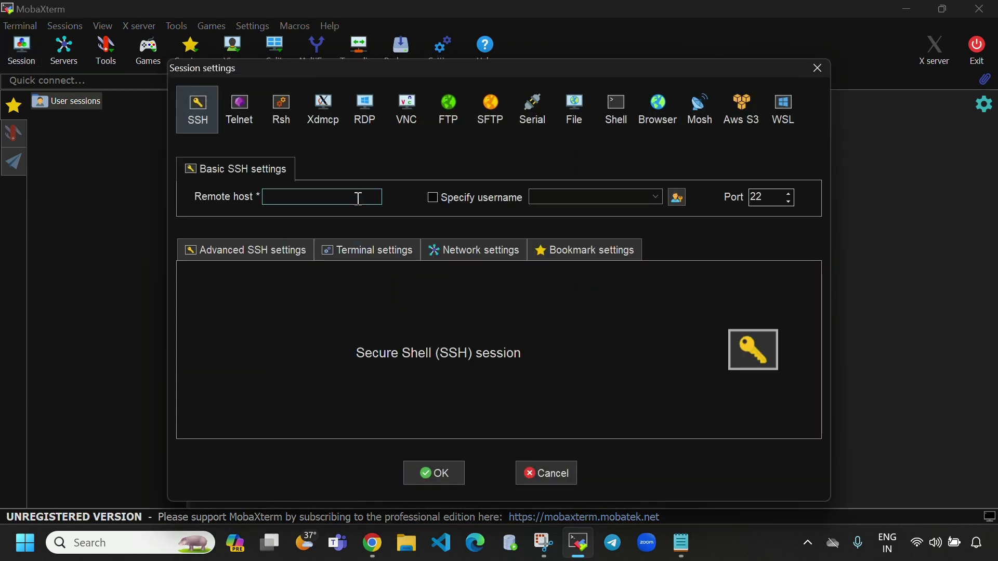
text(3.233.240.238)
click(432, 198)
text(ec2-)
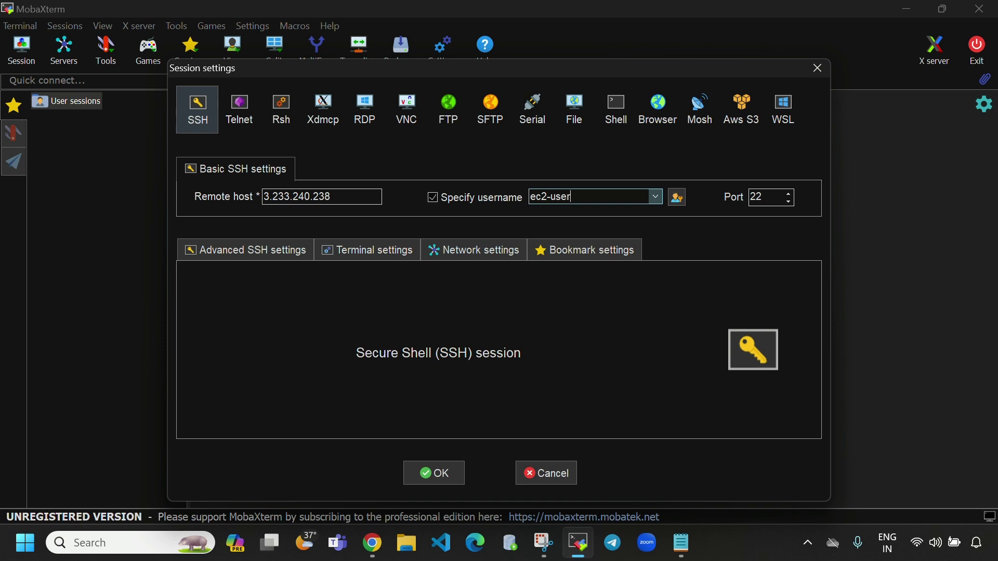
click(438, 475)
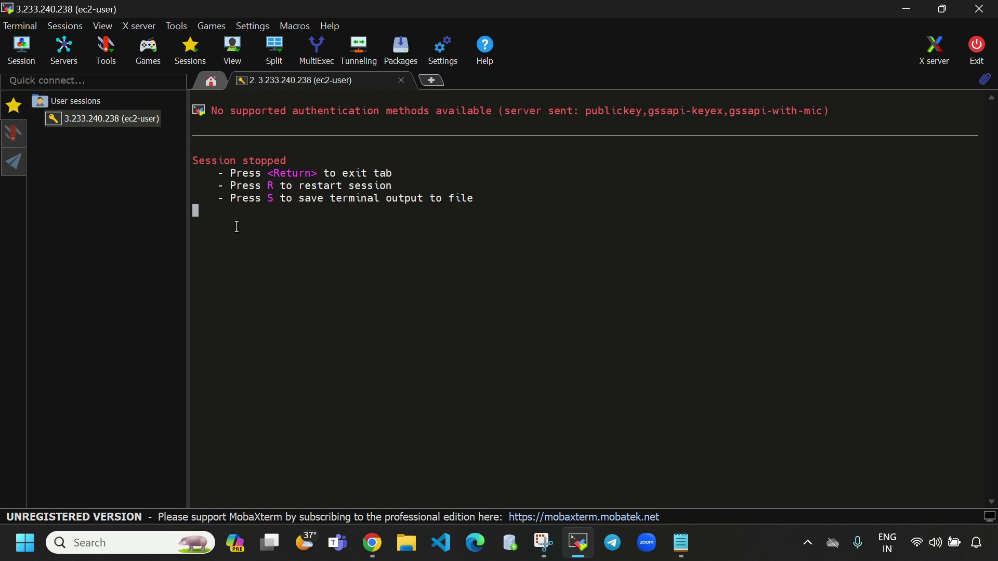
key(r)
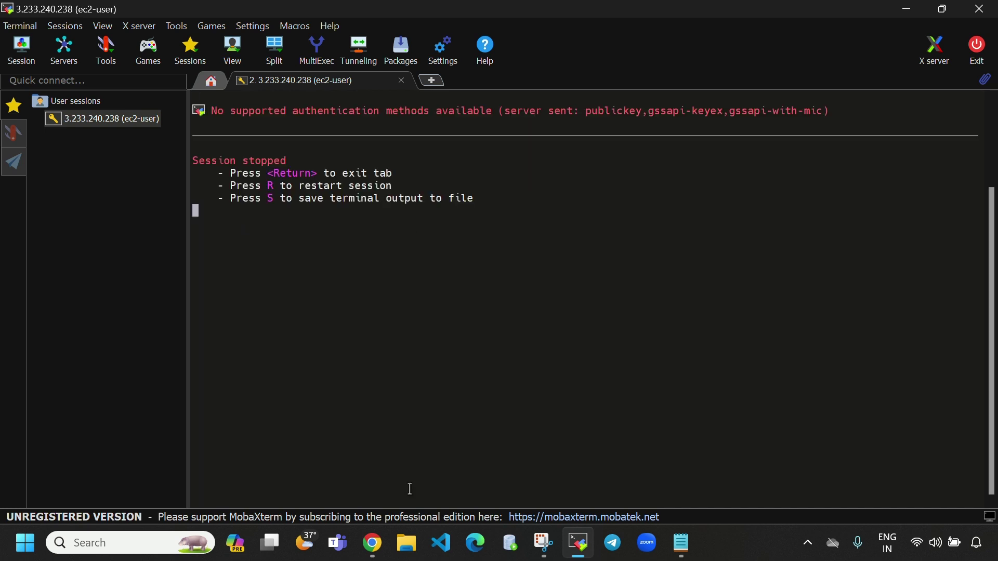
Return to the EC2 console in Chrome and look up the key pair assigned to instance-1 at launch
key(alt+Tab)
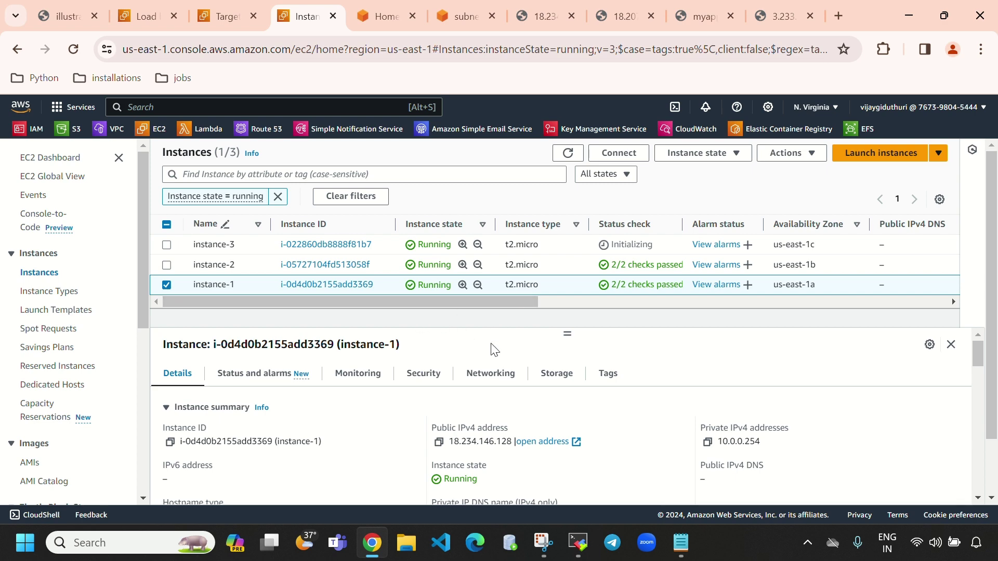
scroll(494, 411, down, 6)
scroll(504, 417, down, 4)
scroll(499, 401, down, 1)
scroll(496, 405, up, 3)
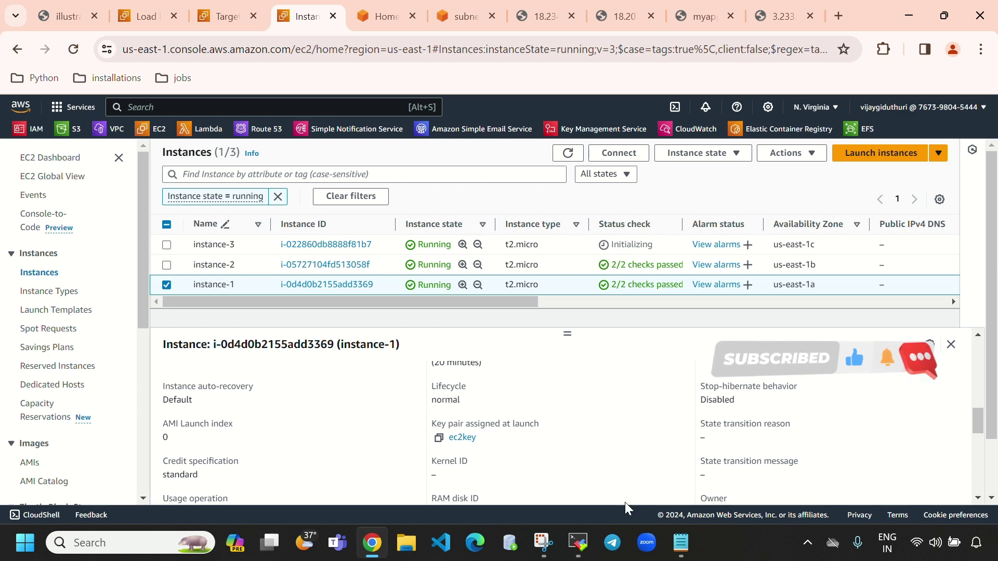
Close the stopped 3.233.240.238 session in MobaXterm and start configuring a new SSH session
click(579, 543)
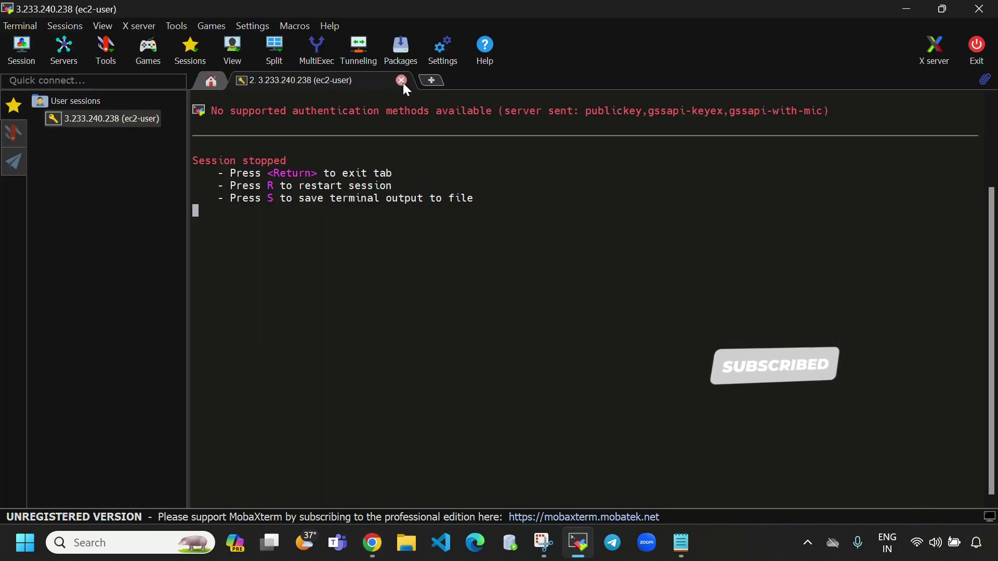
click(403, 81)
click(21, 51)
click(198, 110)
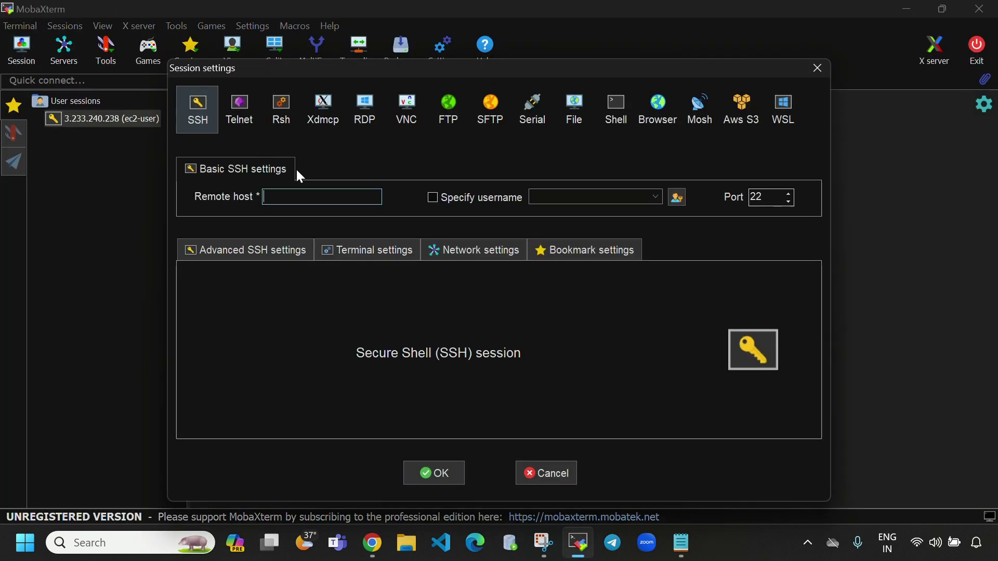
Switch to the EC2 console in Chrome and copy instance-1's public IPv4 address
click(373, 542)
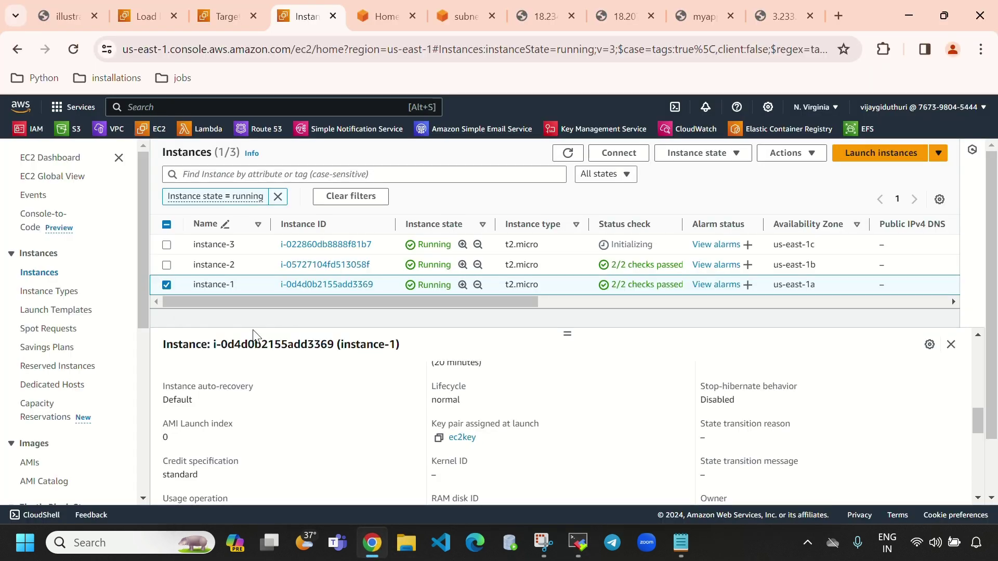
scroll(429, 419, up, 10)
click(439, 442)
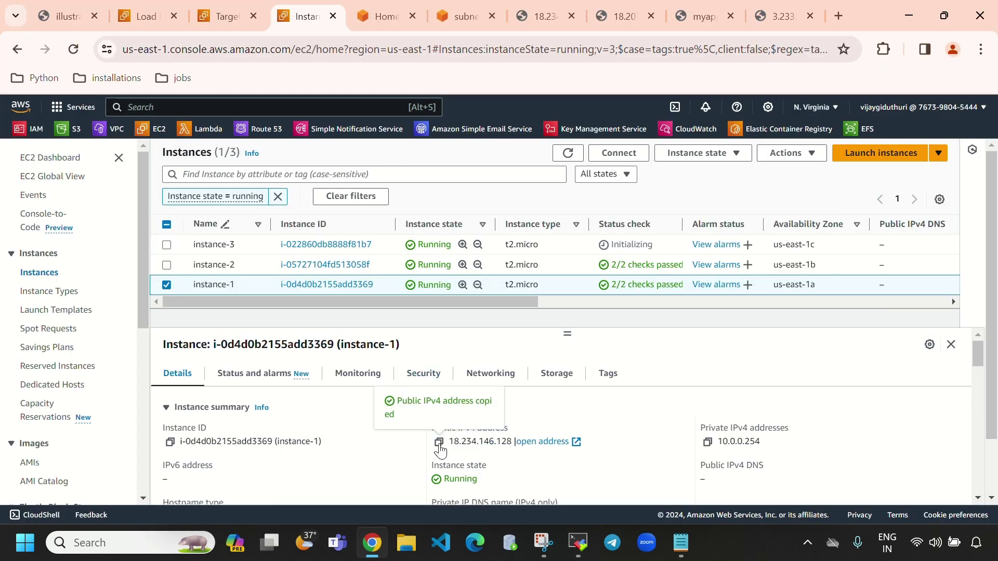
Switch to MobaXterm and set the new SSH session's remote host to 18.234.146.128 with username ec2-user
click(579, 543)
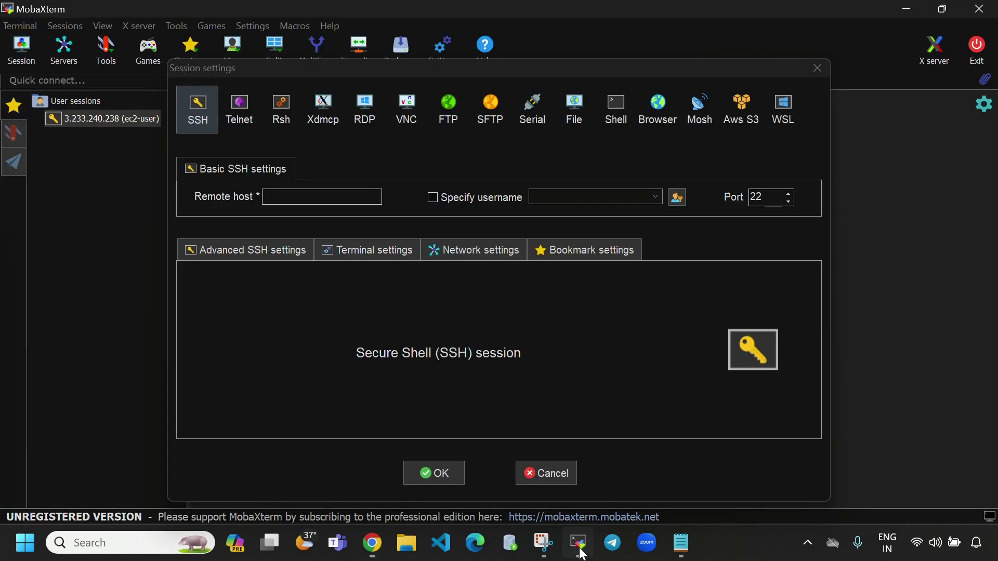
click(305, 199)
key(ctrl+v)
click(431, 198)
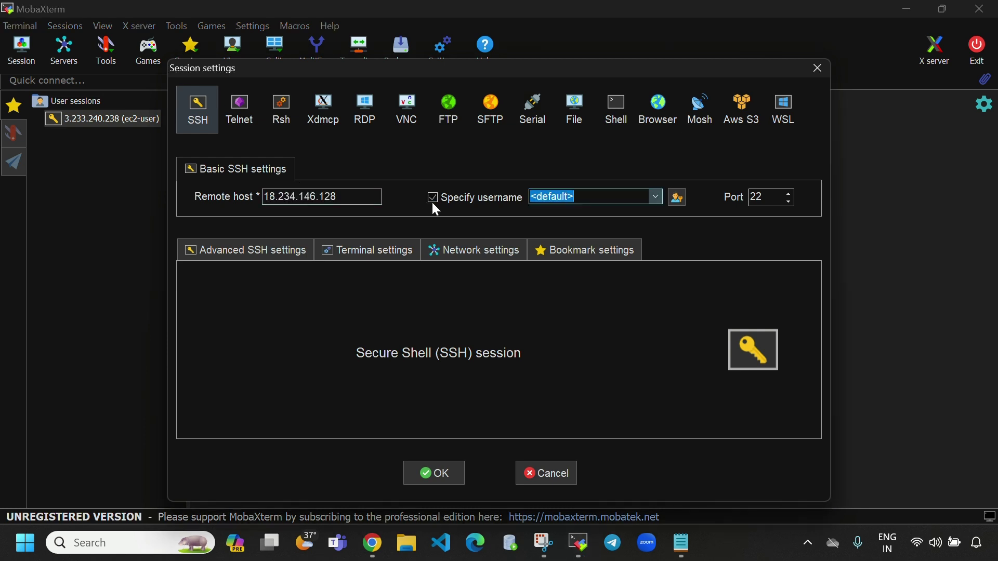
text(ec2-user)
Use ec2key.pem from Downloads as the session's private key and open the SSH connection
click(269, 260)
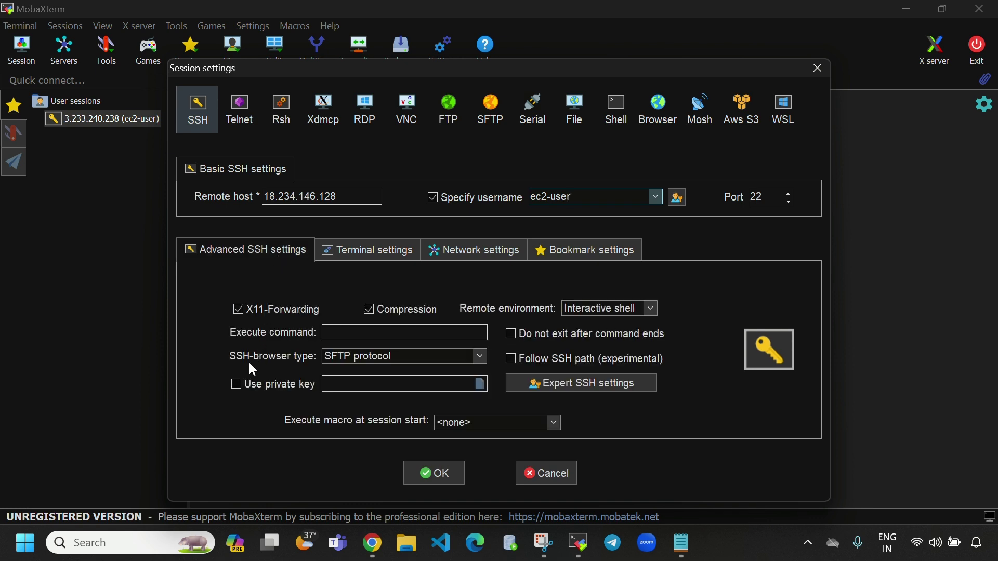
click(480, 386)
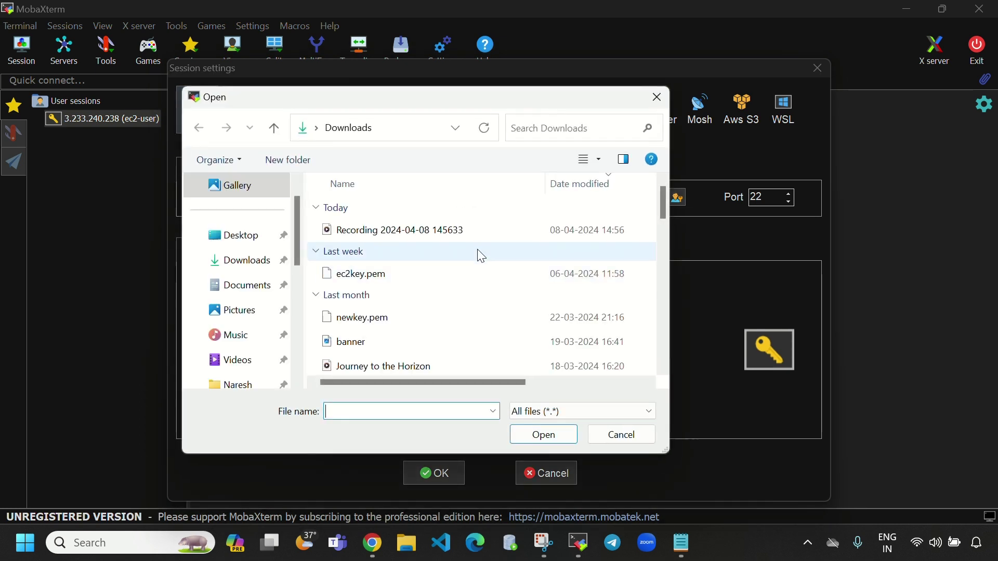
click(393, 280)
click(553, 436)
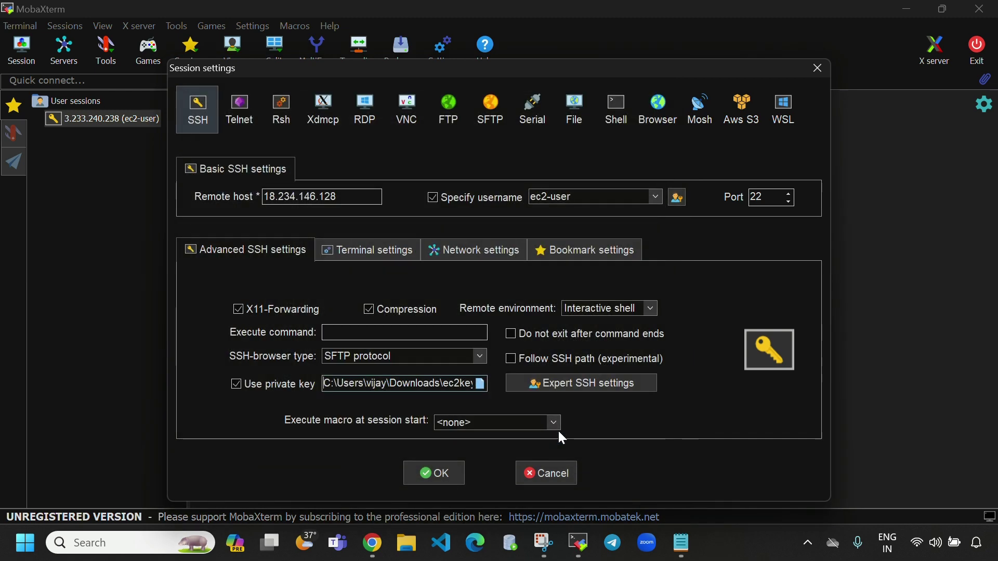
click(459, 474)
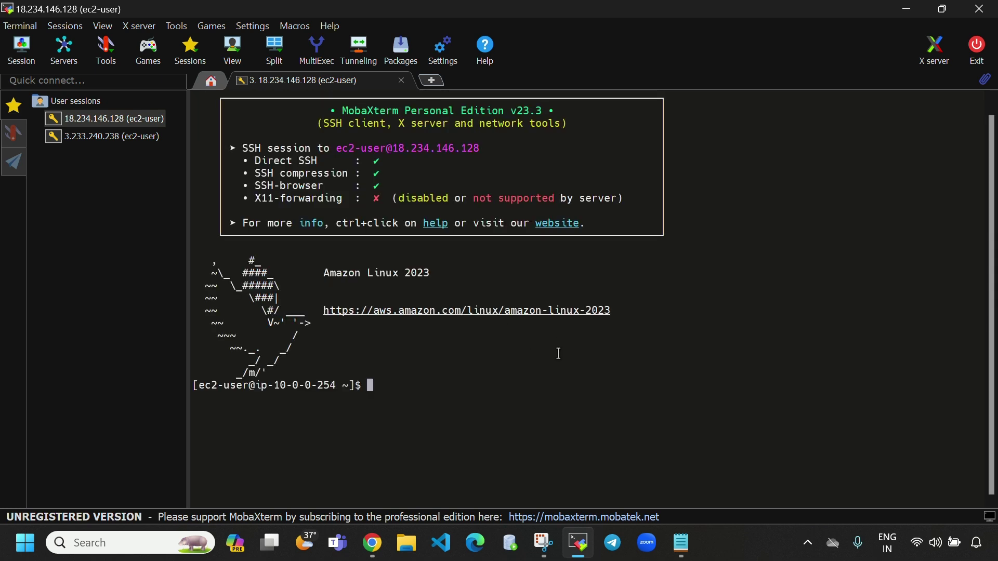
Update the instance's packages with sudo yum update -y and switch to a root shell with sudo -i
text(sud)
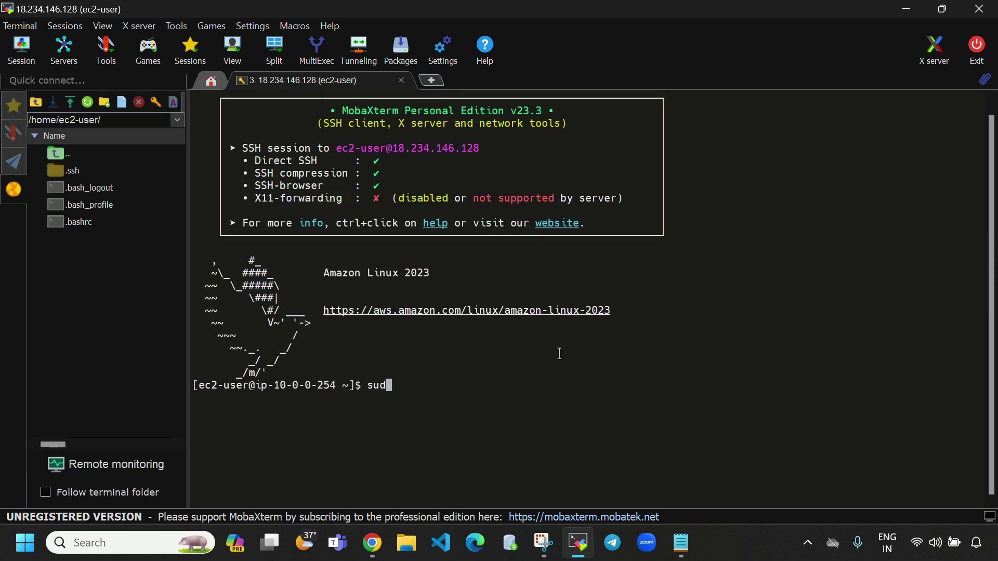
text(o yum update -y)
key(Return)
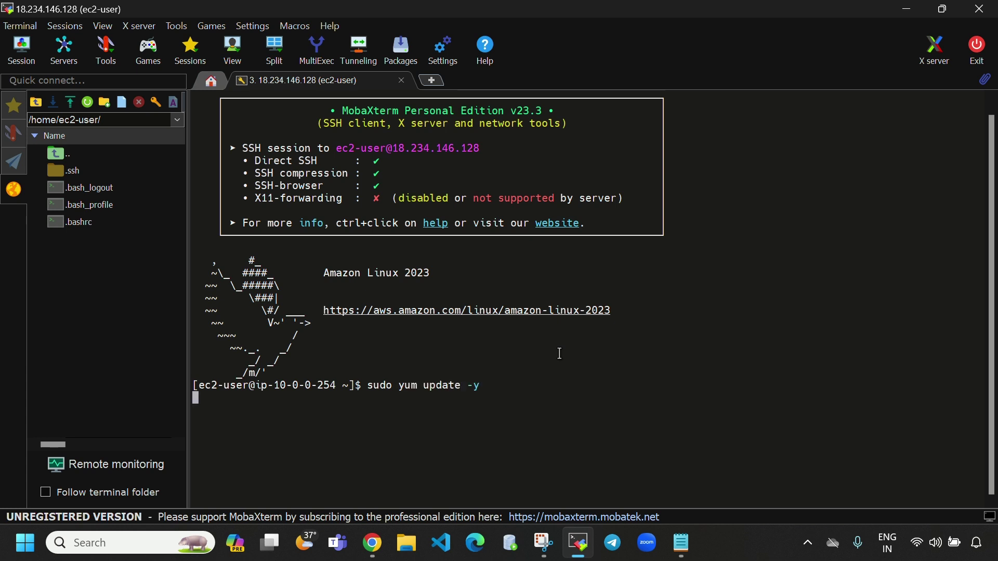
text(sudo -i)
key(Return)
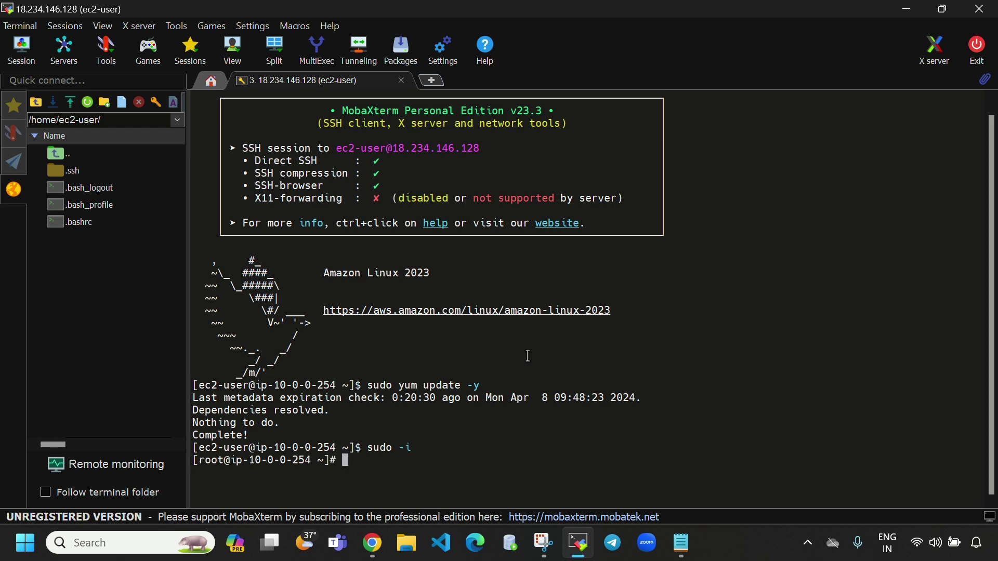
click(372, 542)
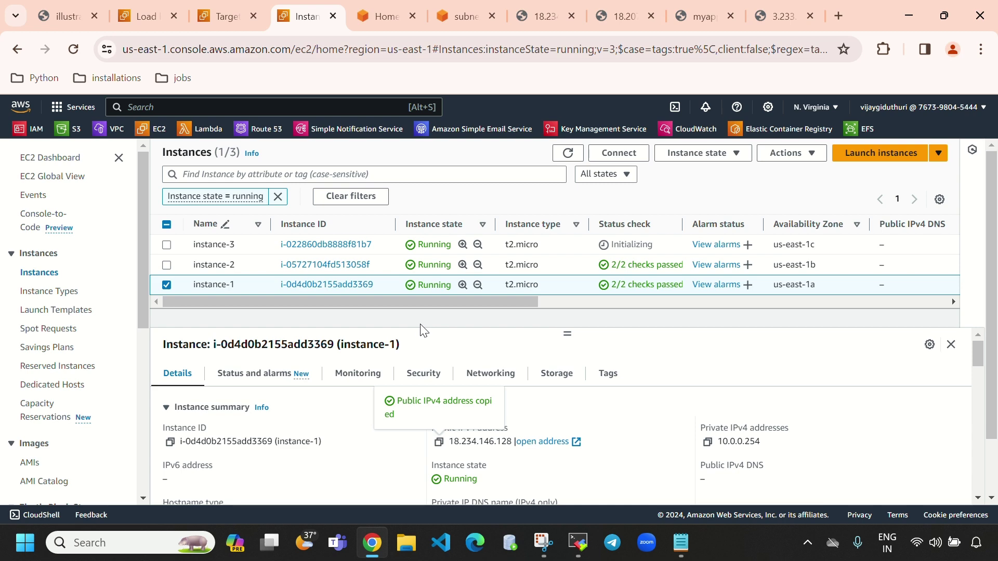
click(578, 543)
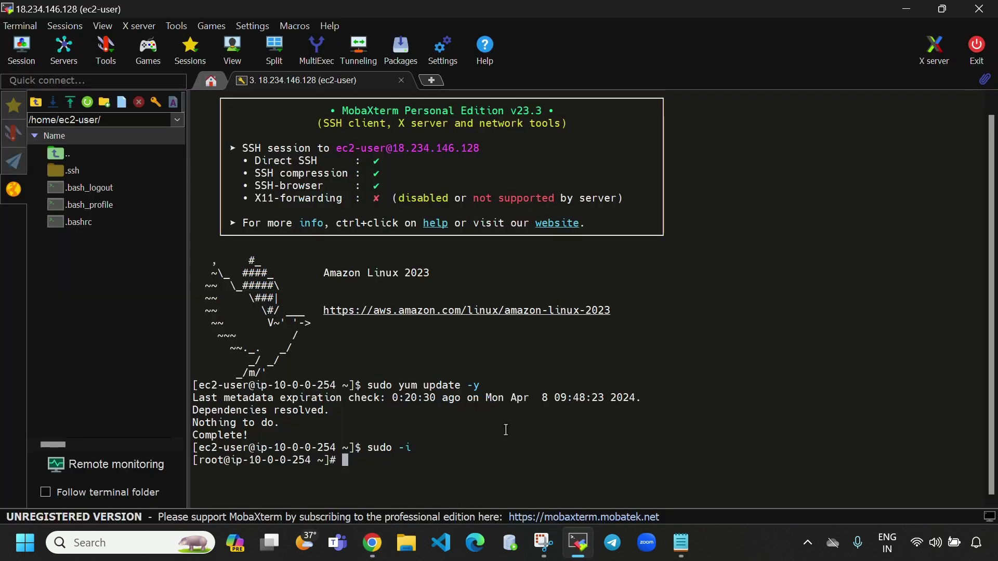
Change to the /var/log/httpd/ directory and list its contents with ll
text(cd /var/log)
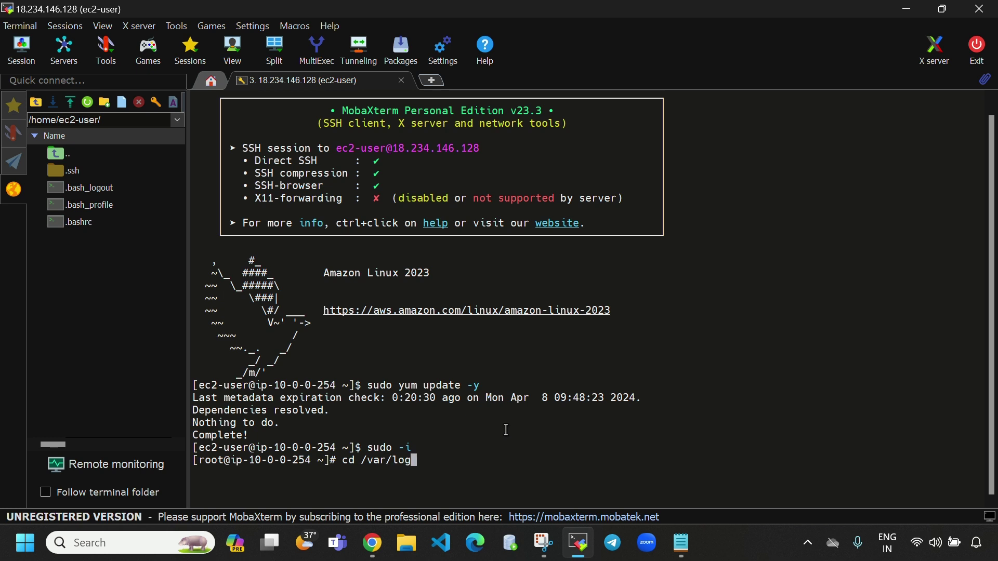
text(/httpd/)
key(Return)
text(ll)
key(Return)
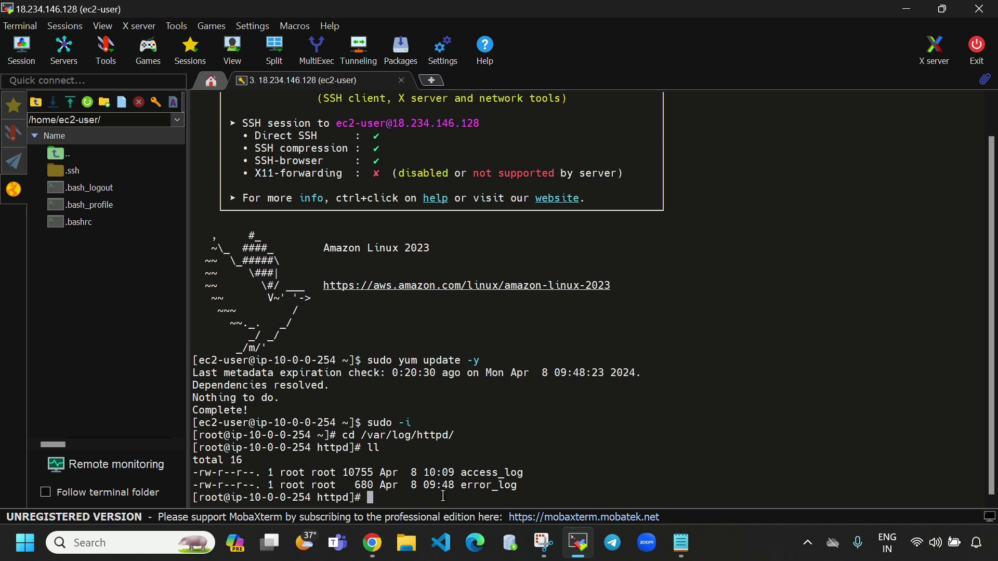
Follow the last 50 lines of access_log live with tail -50f and examine the request sources and timestamps
text(tail -50f a)
key(Tab)
key(Return)
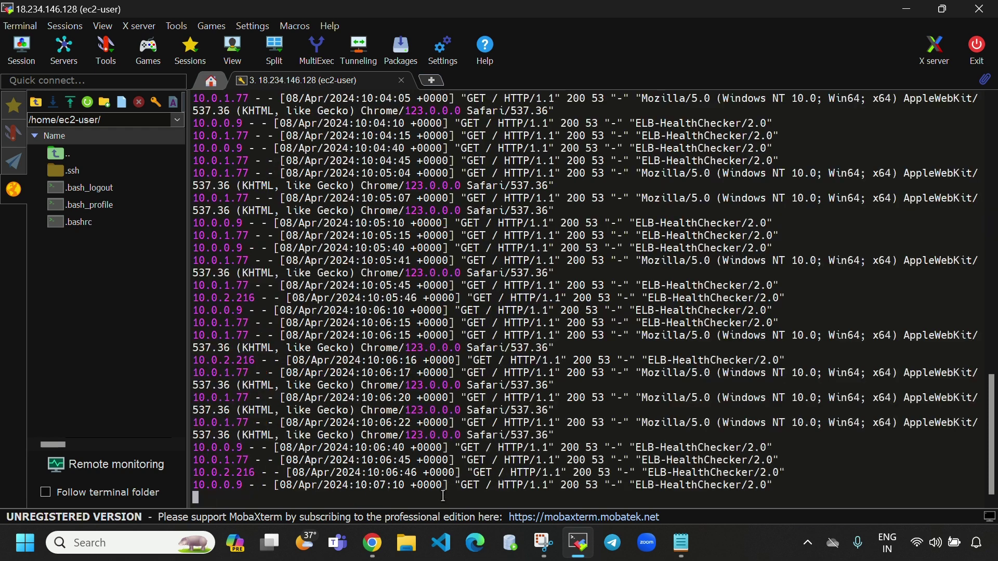
scroll(654, 375, up, 4)
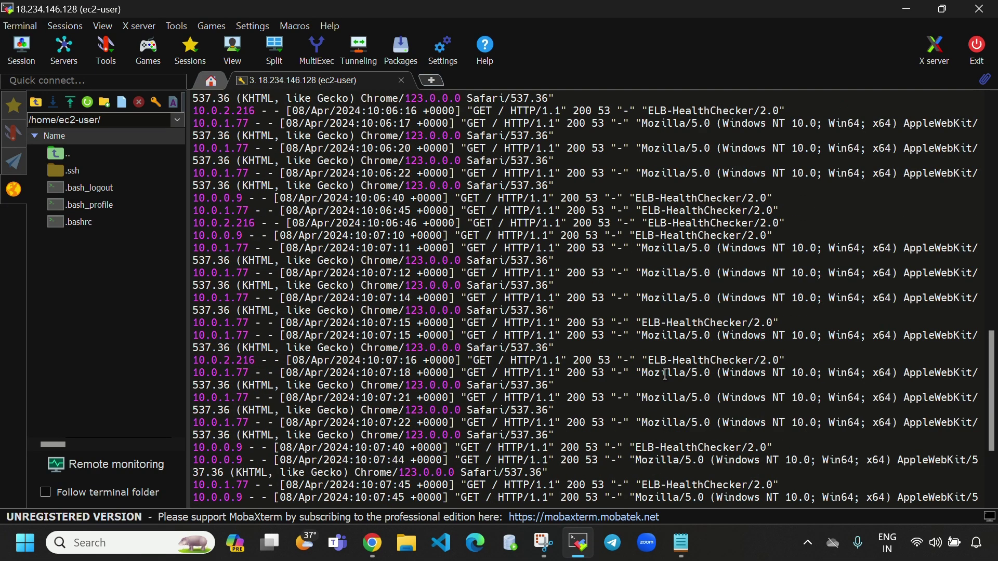
scroll(667, 362, down, 4)
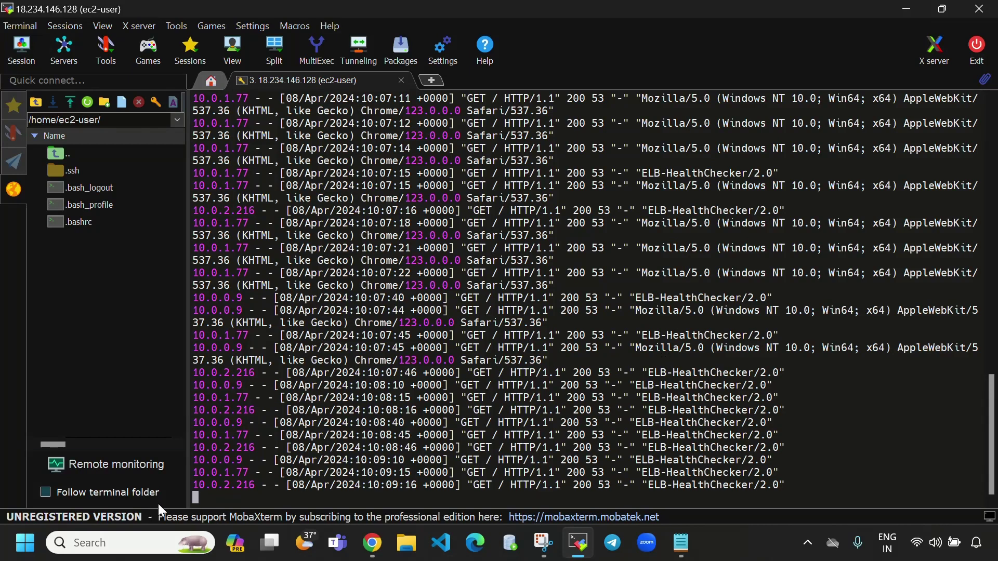
click(374, 551)
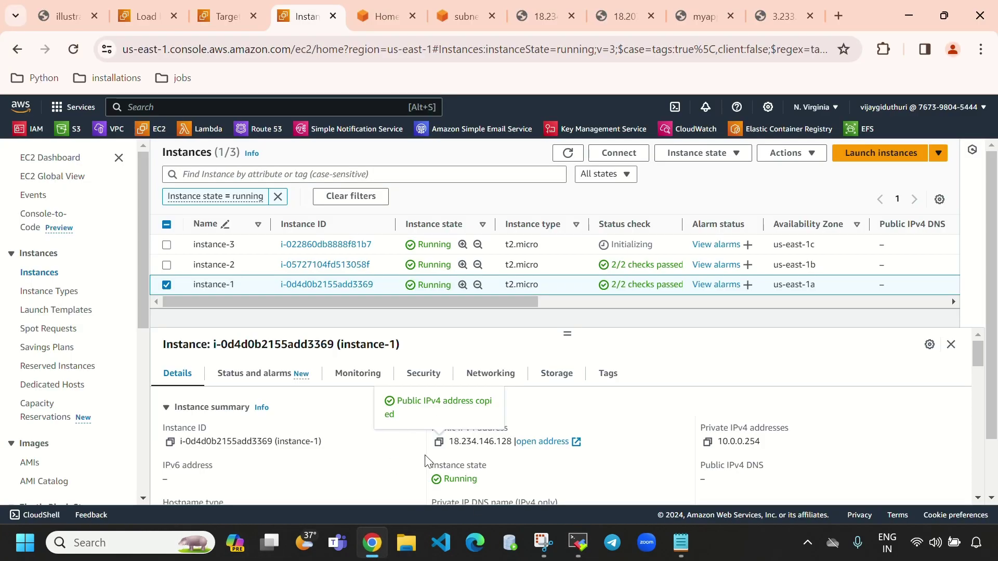
click(577, 546)
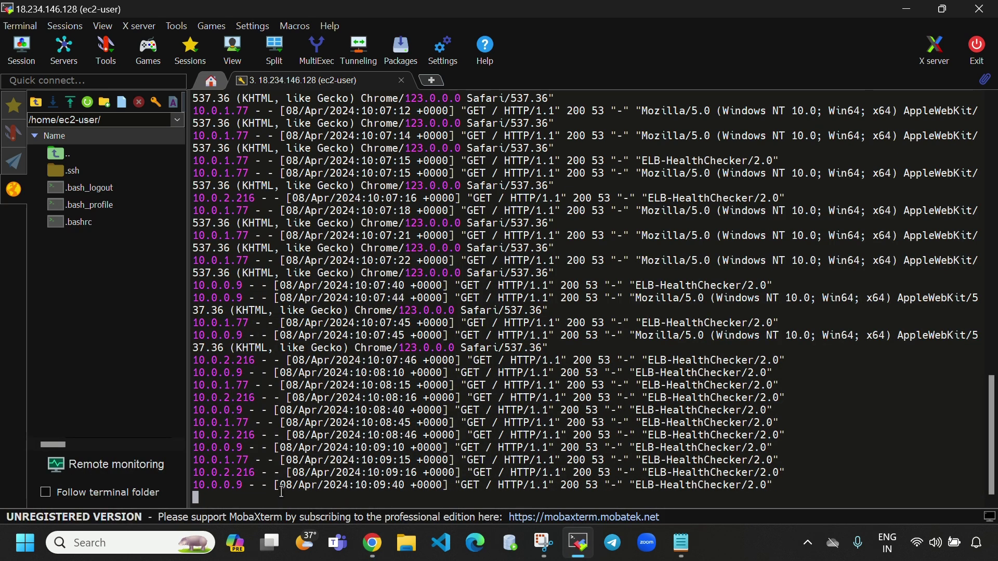
drag(281, 485, 343, 485)
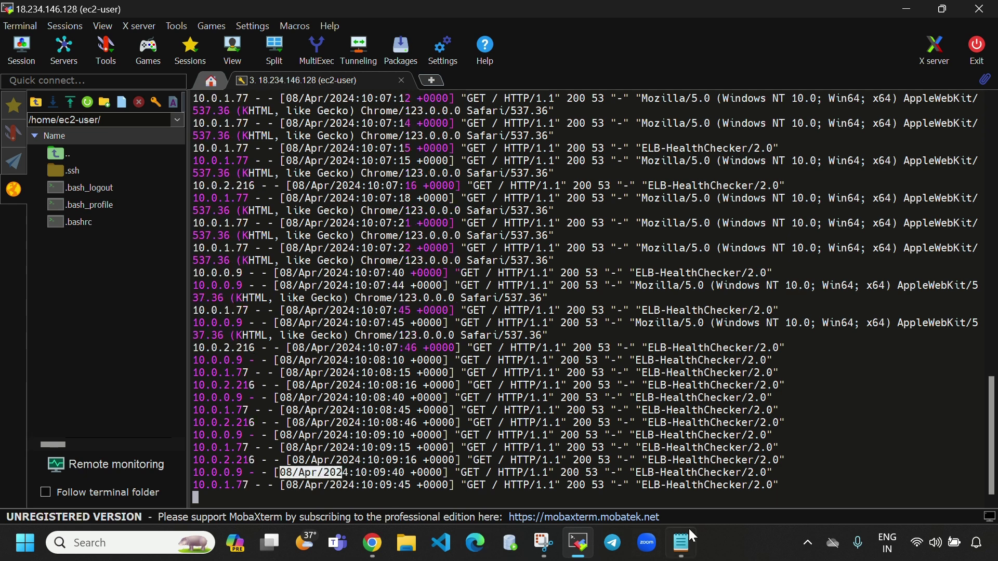
Reload the load balancer's page in Chrome repeatedly, and return to MobaXterm to check the live access log for the new requests
click(385, 549)
click(699, 16)
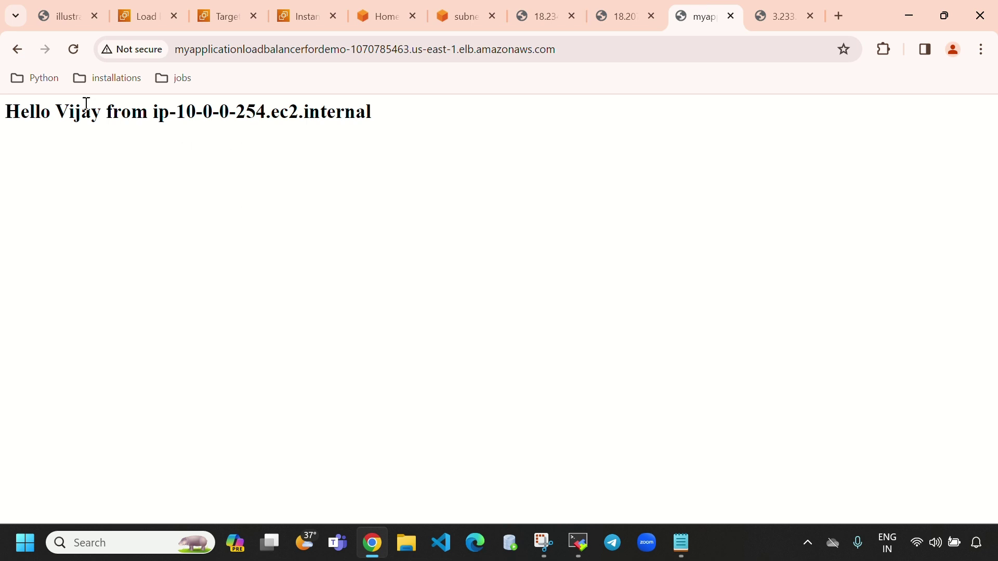
click(75, 51)
click(74, 47)
click(74, 47)
click(74, 47)
click(75, 46)
click(74, 47)
click(74, 48)
click(74, 48)
click(579, 544)
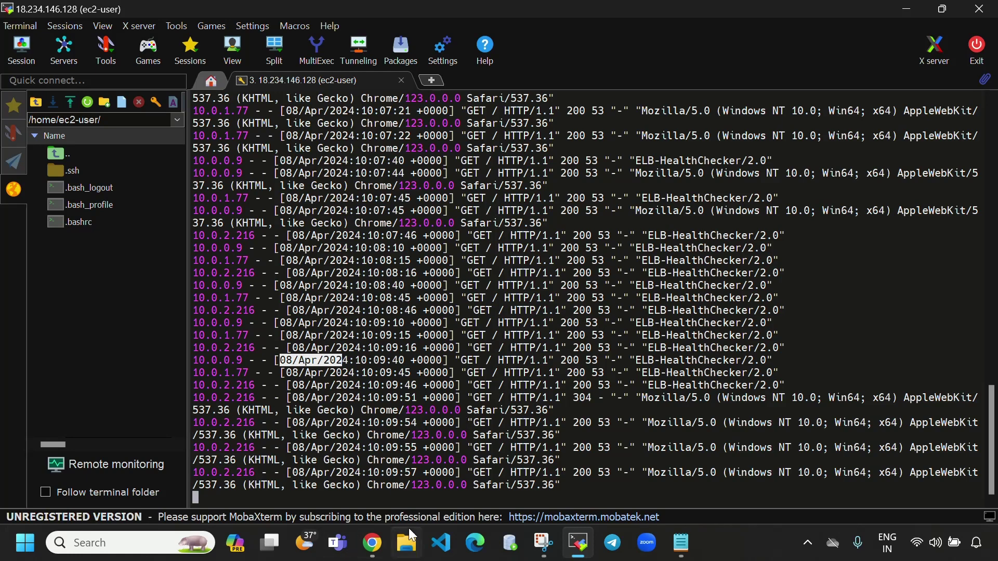
Return to the EC2 instances list in Chrome and deselect instance-1
click(383, 556)
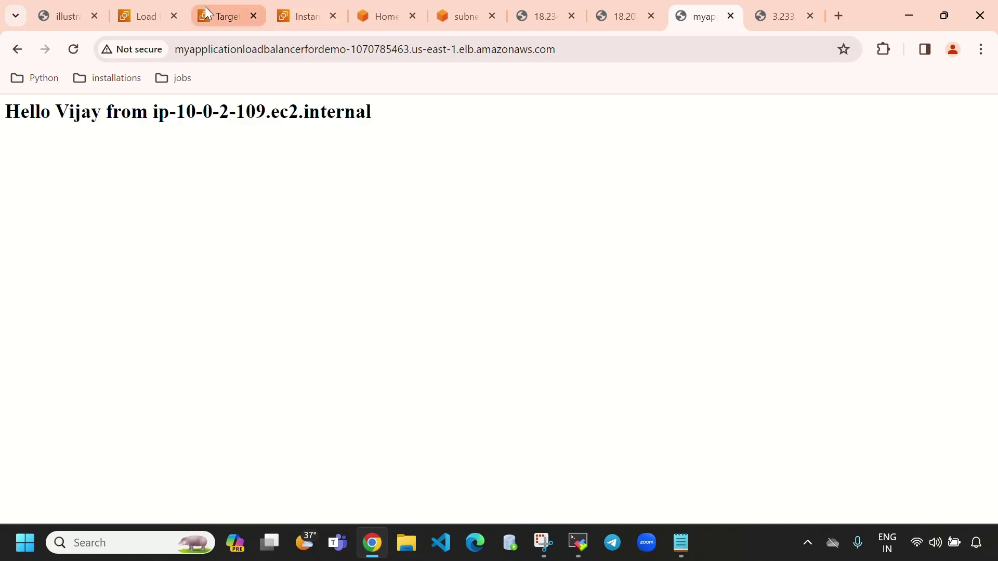
click(310, 17)
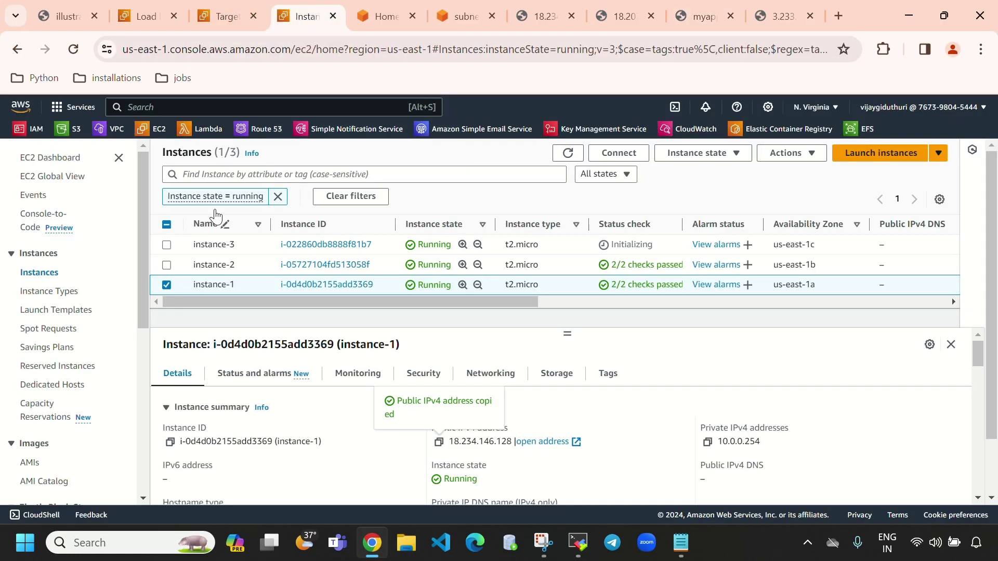
click(172, 283)
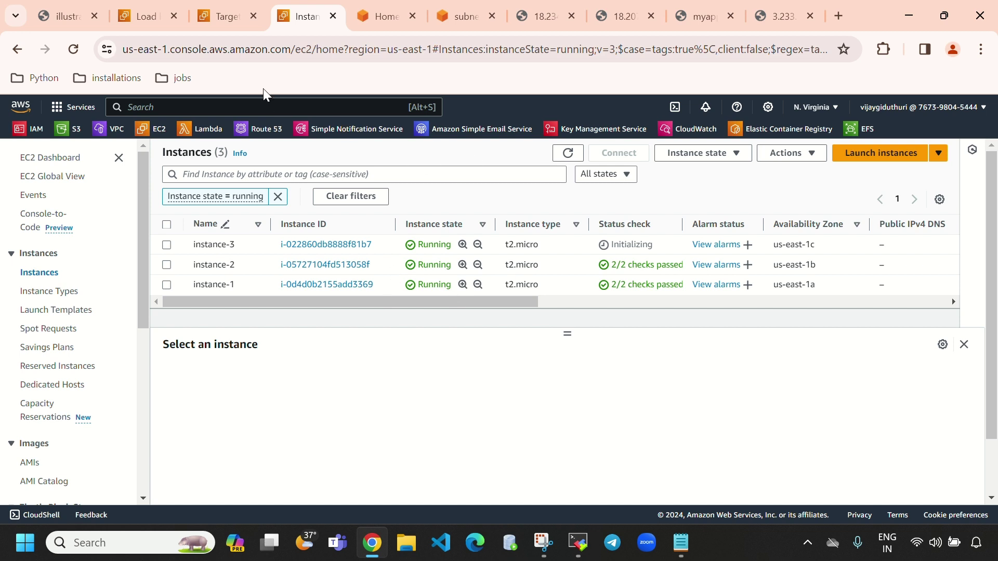
Go to the target groups page, dismiss the deregistration notification and review the targets of mytargetgroupforALB
click(213, 17)
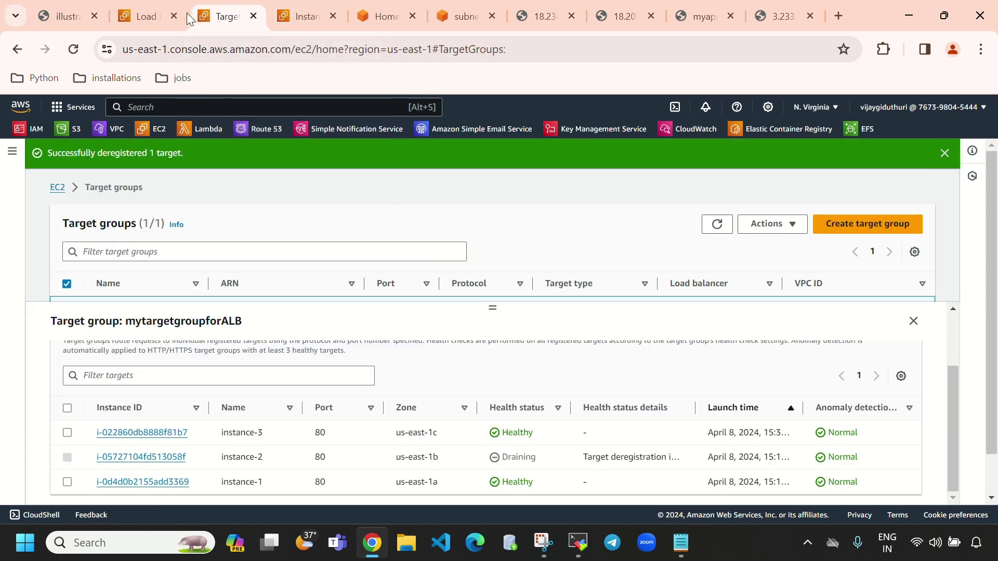
click(161, 16)
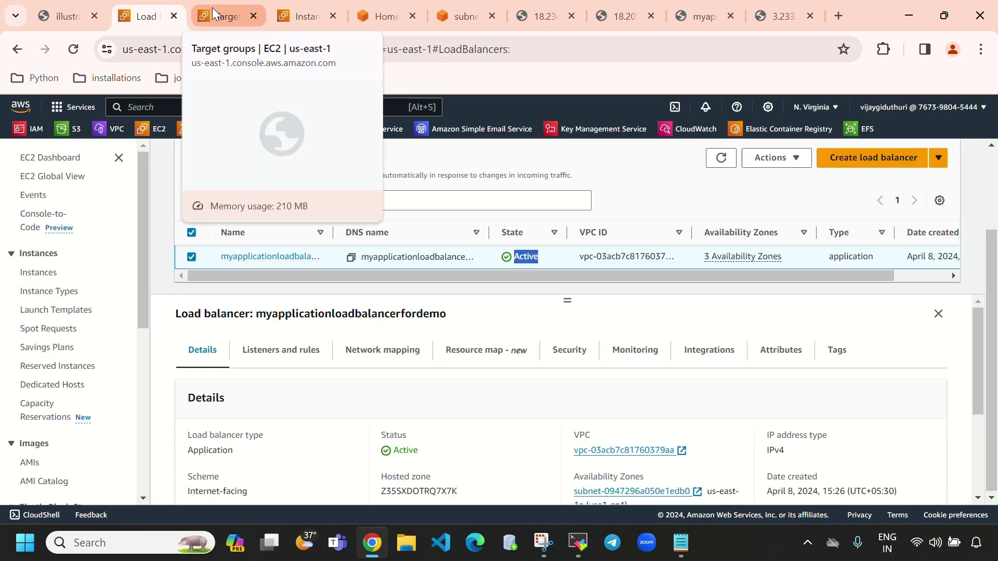
click(212, 8)
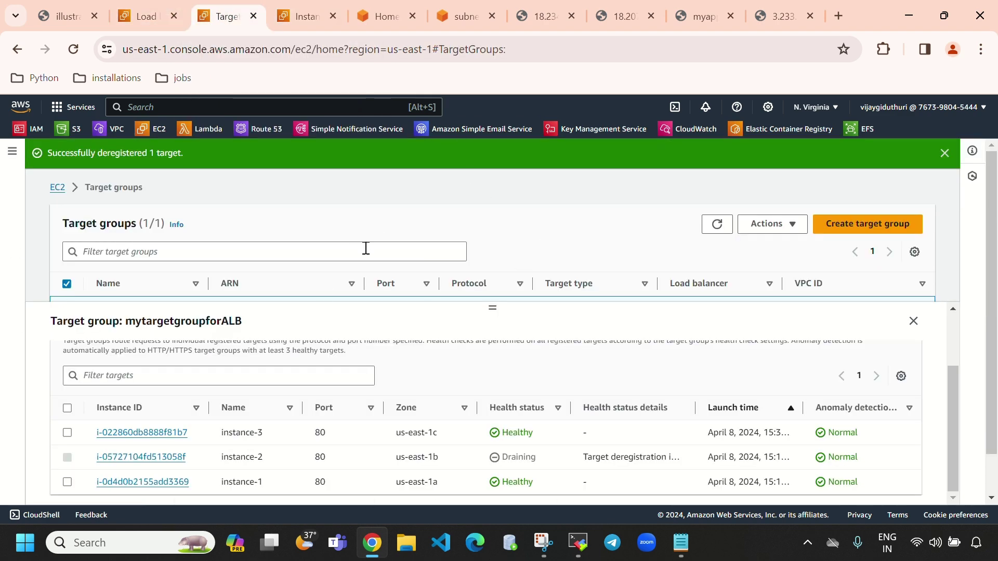
click(944, 153)
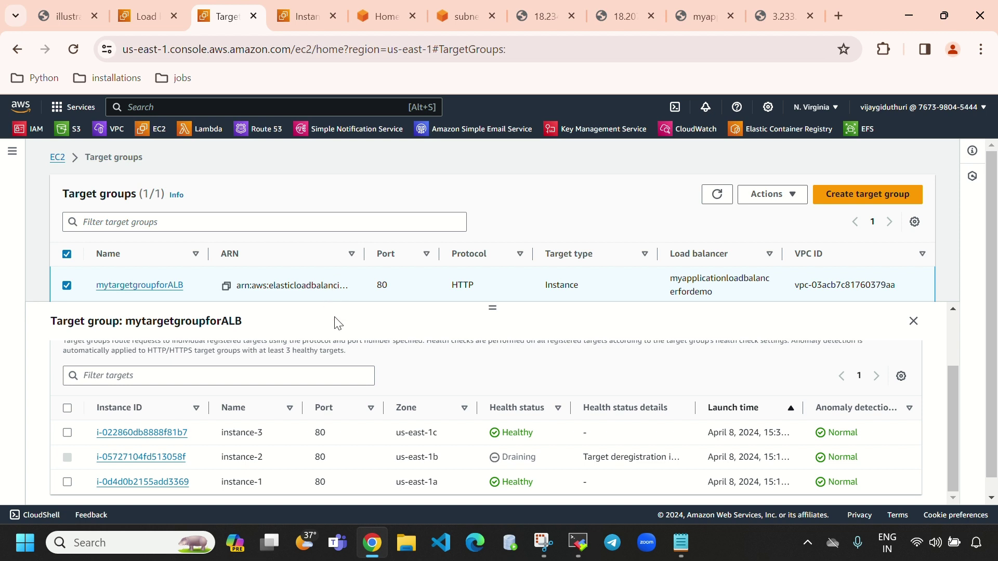
scroll(334, 322, up, 2)
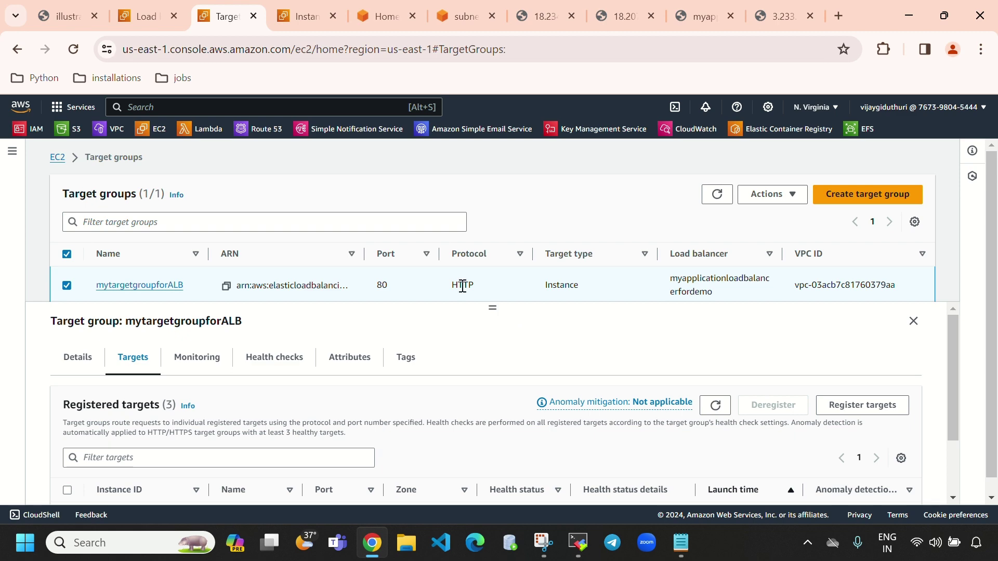
click(139, 22)
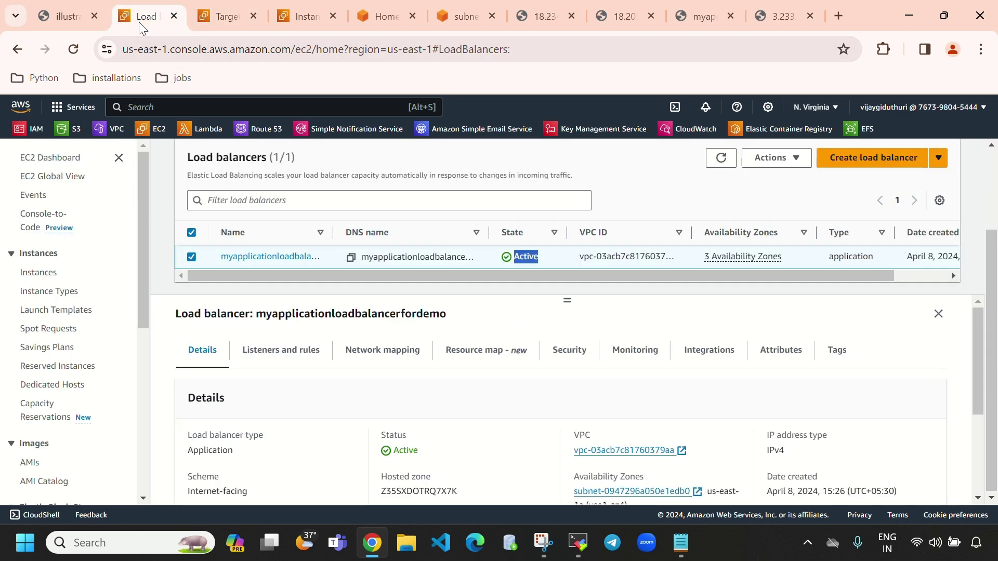
click(216, 9)
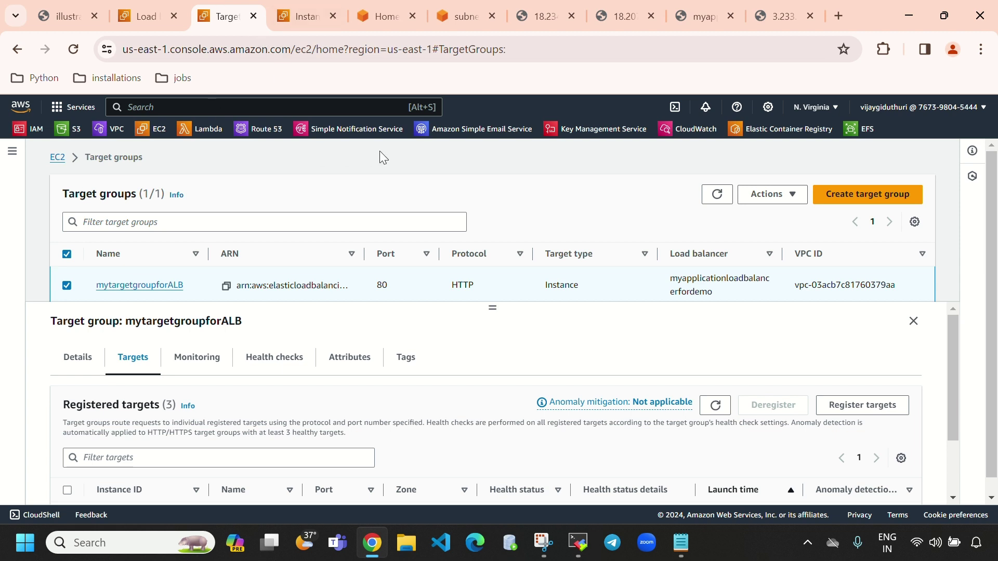
click(139, 16)
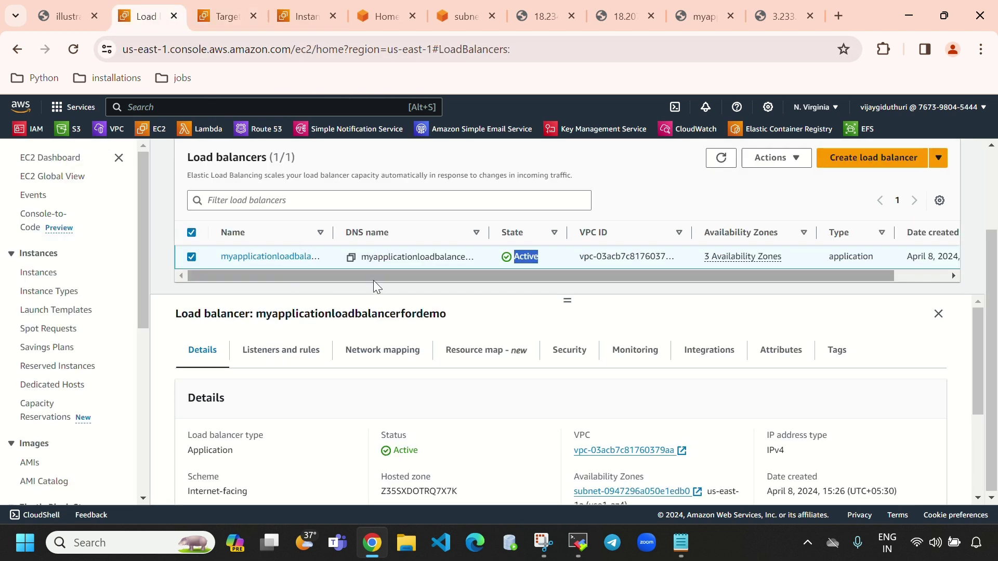
Try to delete the target group mytargetgroupforALB from the target groups page
click(224, 18)
click(779, 196)
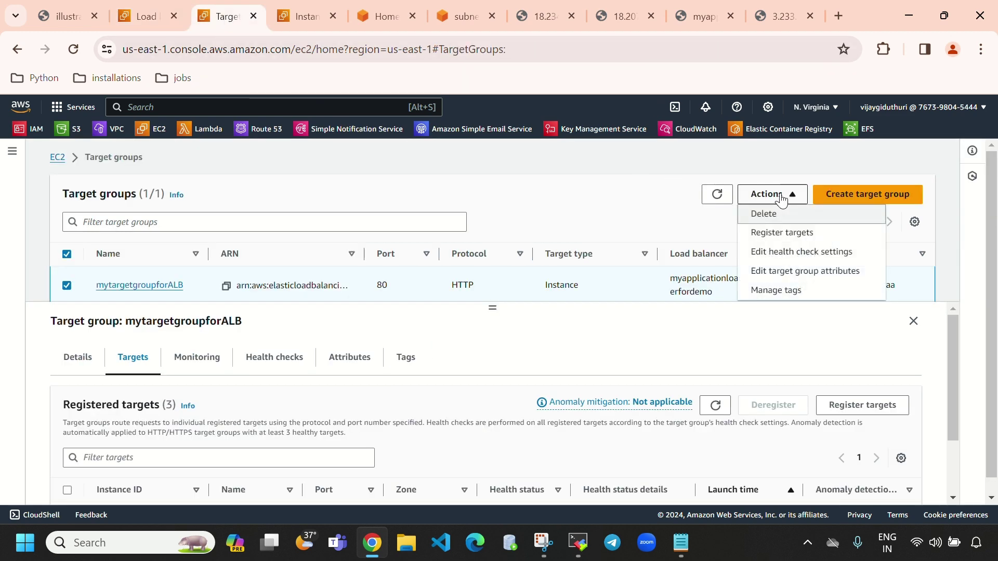
click(787, 216)
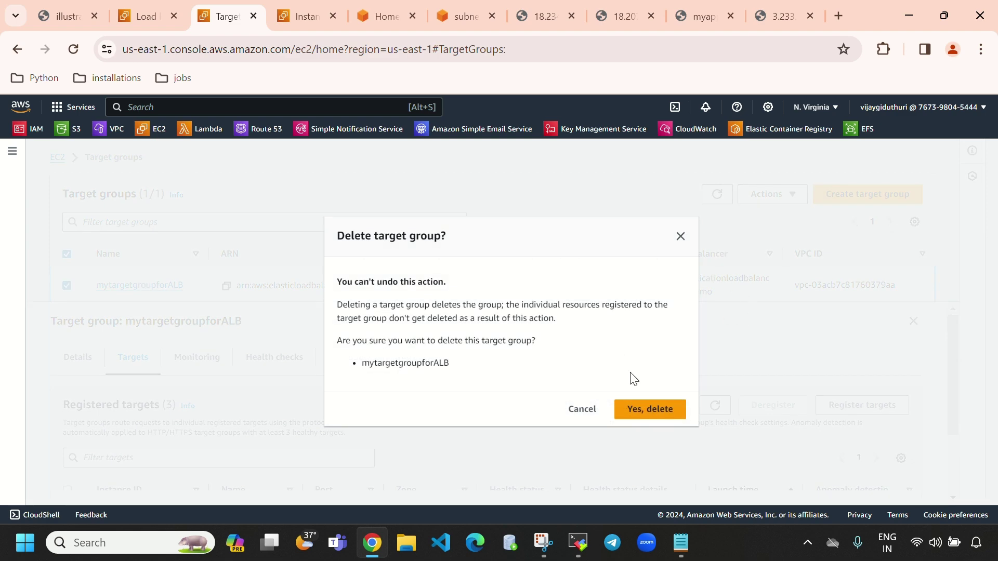
click(657, 409)
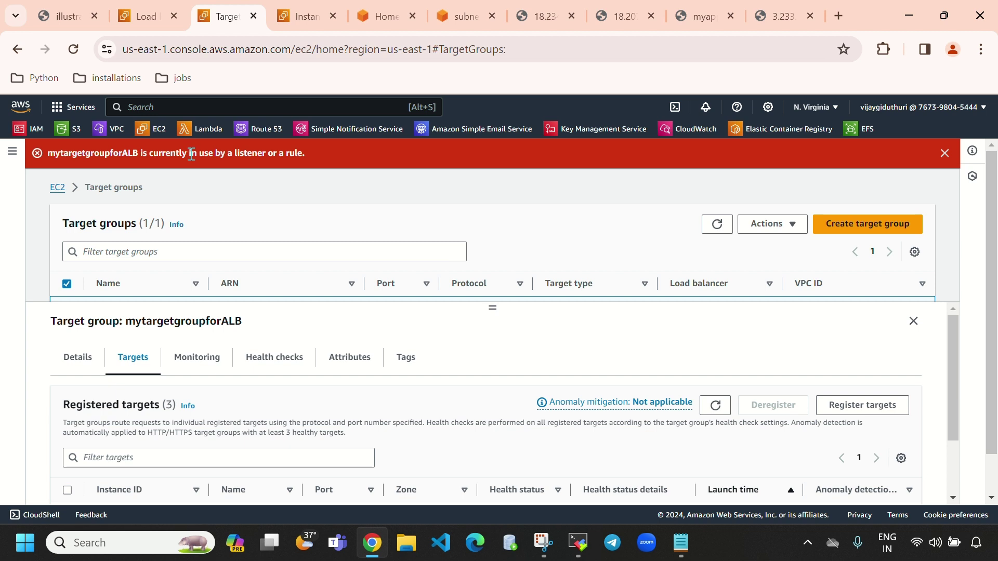
Delete the load balancer myapplicationloadbalancerfordemo, entering "confirm" as consent, and refresh the enlarged load balancers list
click(945, 152)
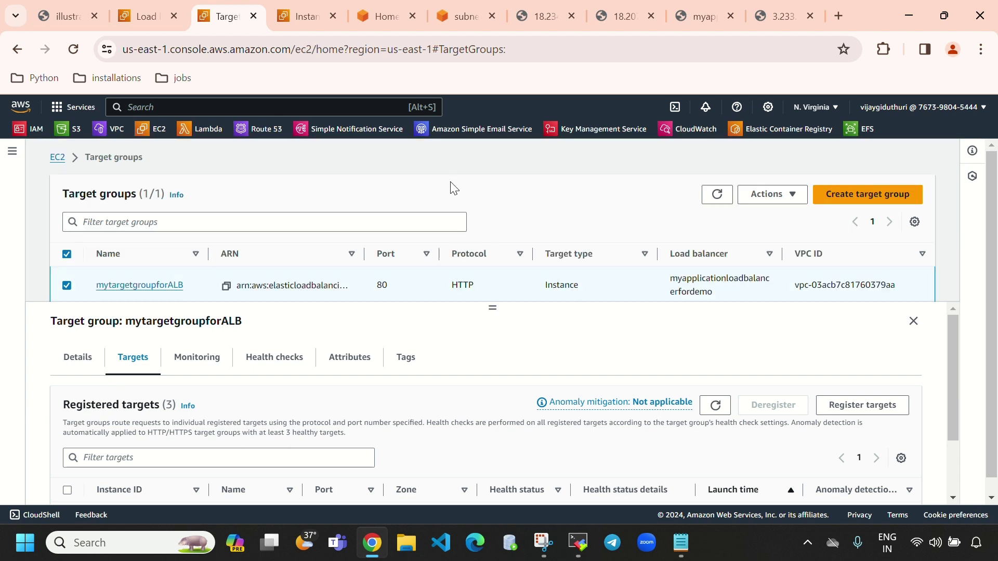
click(145, 19)
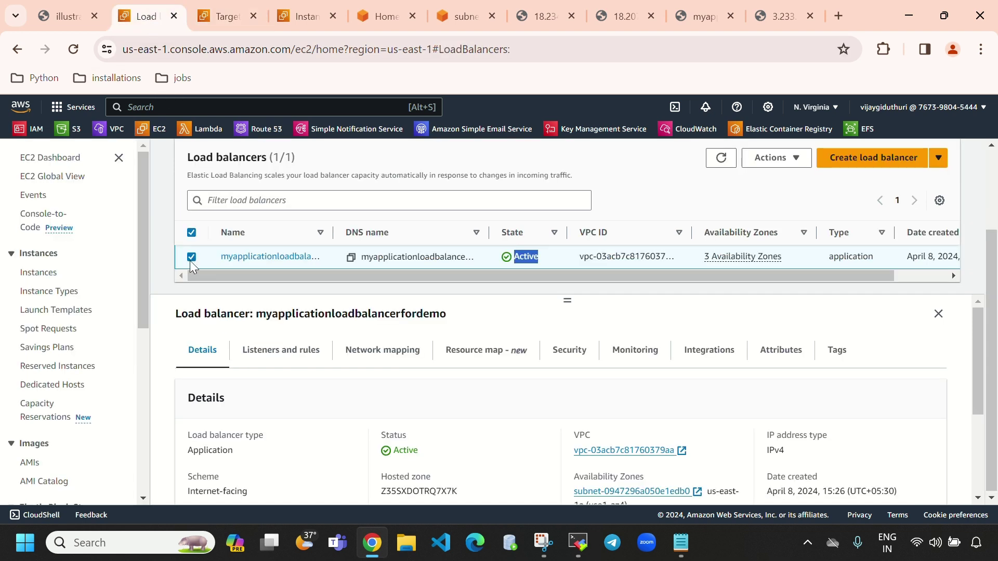
click(778, 158)
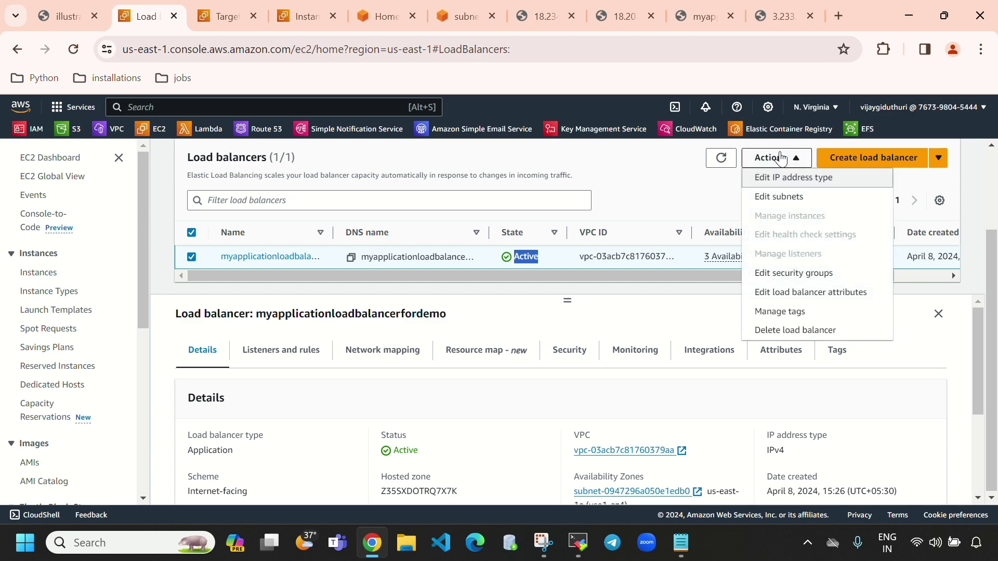
click(794, 332)
click(458, 393)
text(confirm)
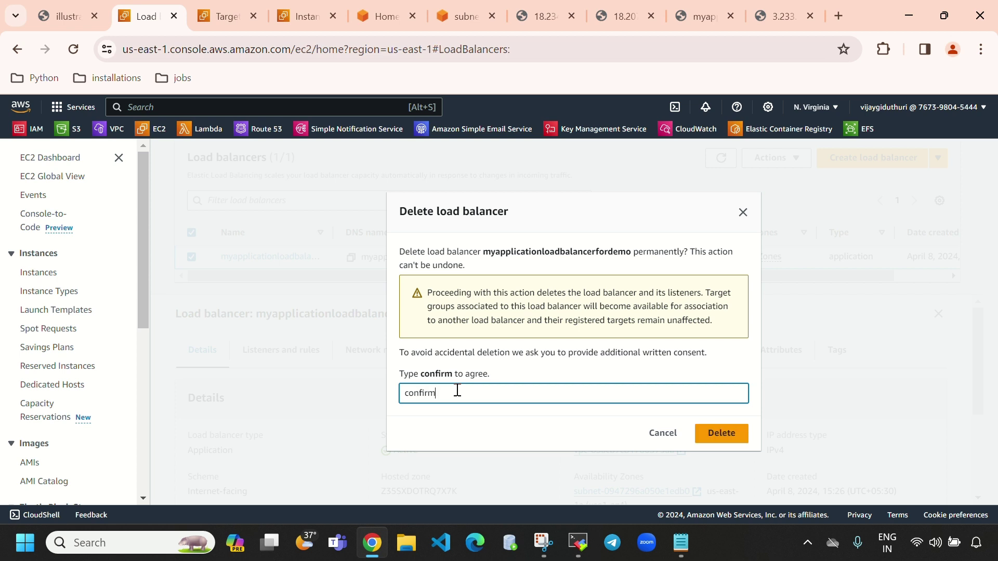
click(720, 446)
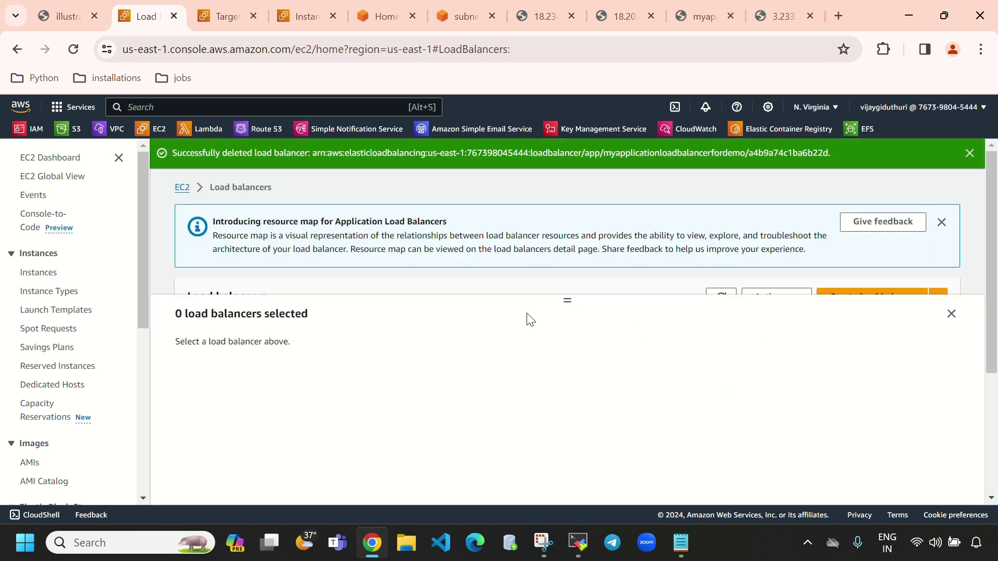
drag(567, 312, 568, 410)
click(721, 297)
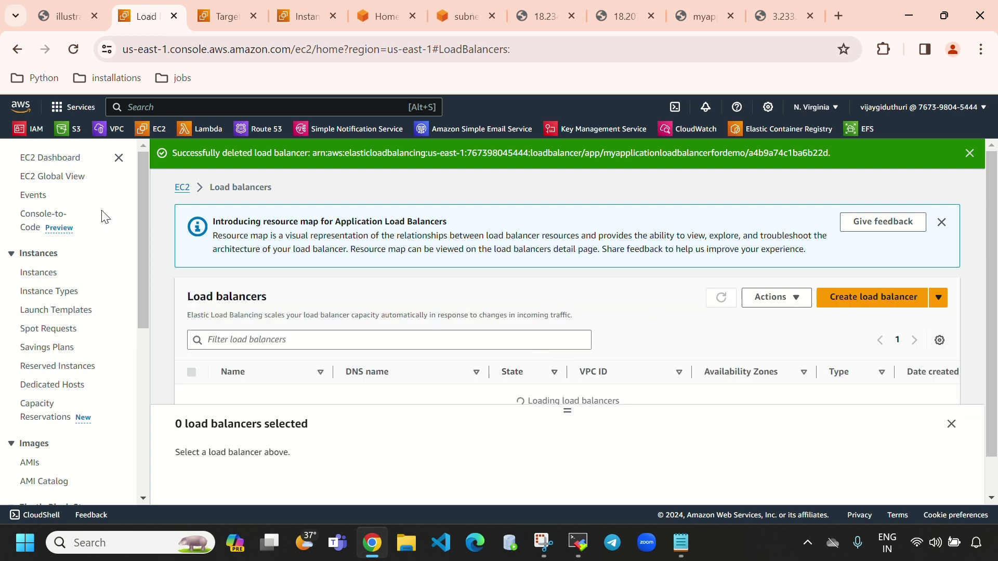
Return to the target groups page and try again to delete mytargetgroupforALB
click(229, 14)
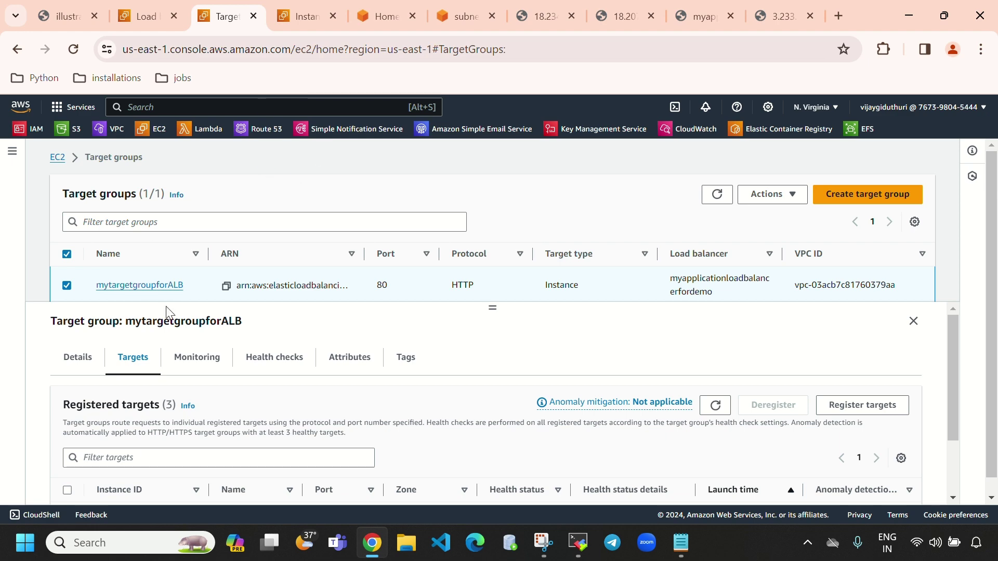
click(768, 195)
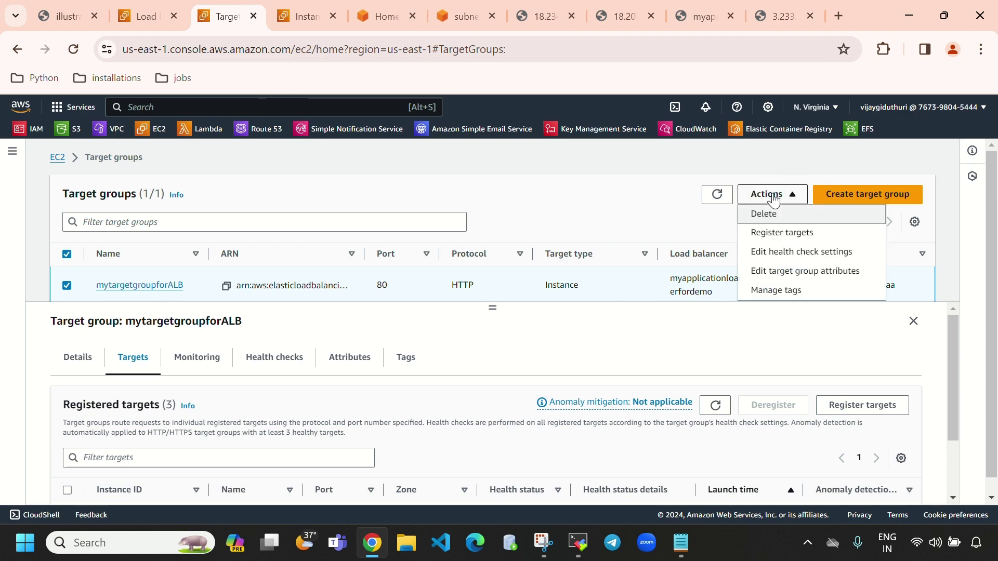
click(794, 216)
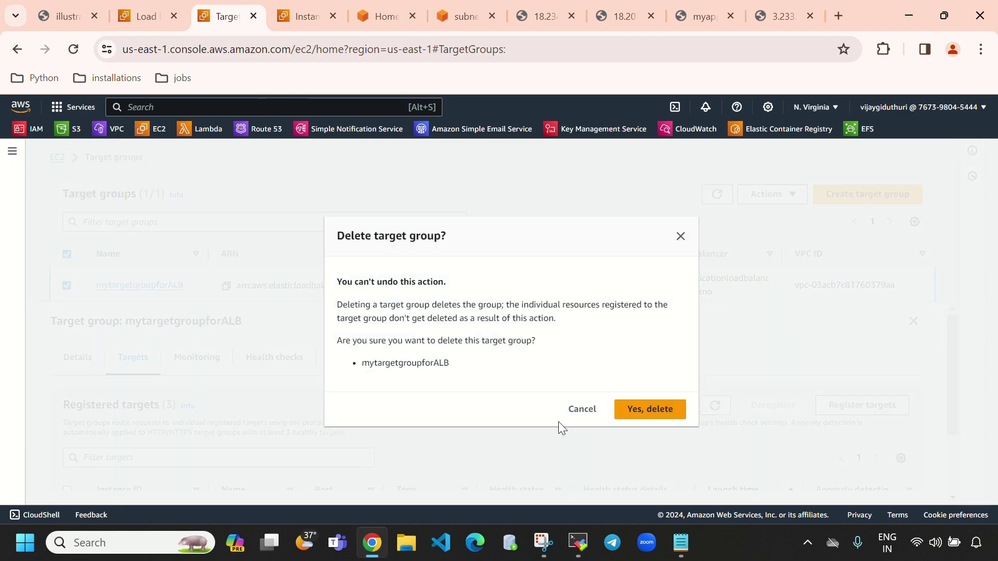
click(655, 417)
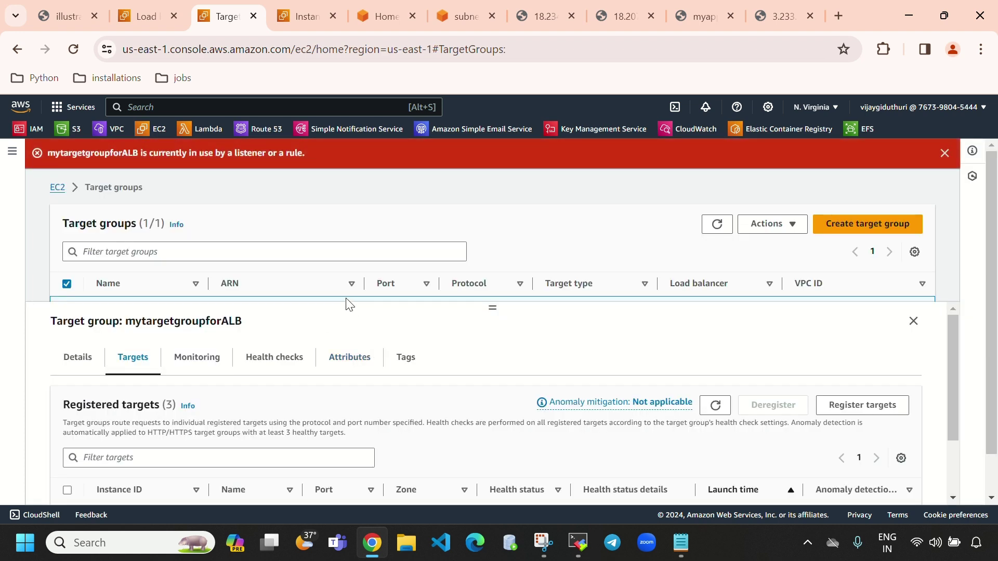
Refresh the target groups list, enlarge it, and delete the target group mytargetgroupforALB
double_click(717, 224)
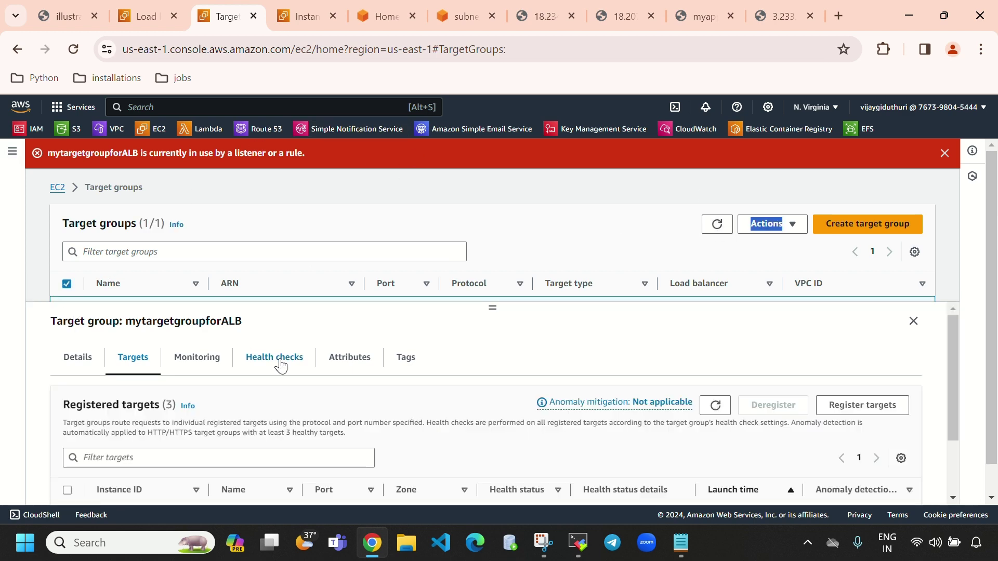
drag(493, 308, 500, 391)
double_click(780, 224)
click(780, 223)
click(778, 242)
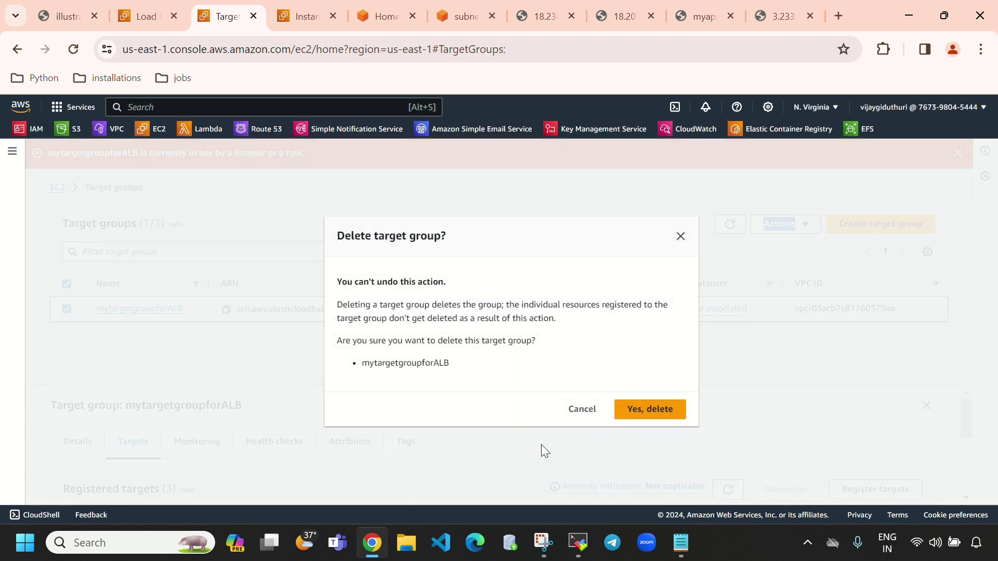
click(657, 415)
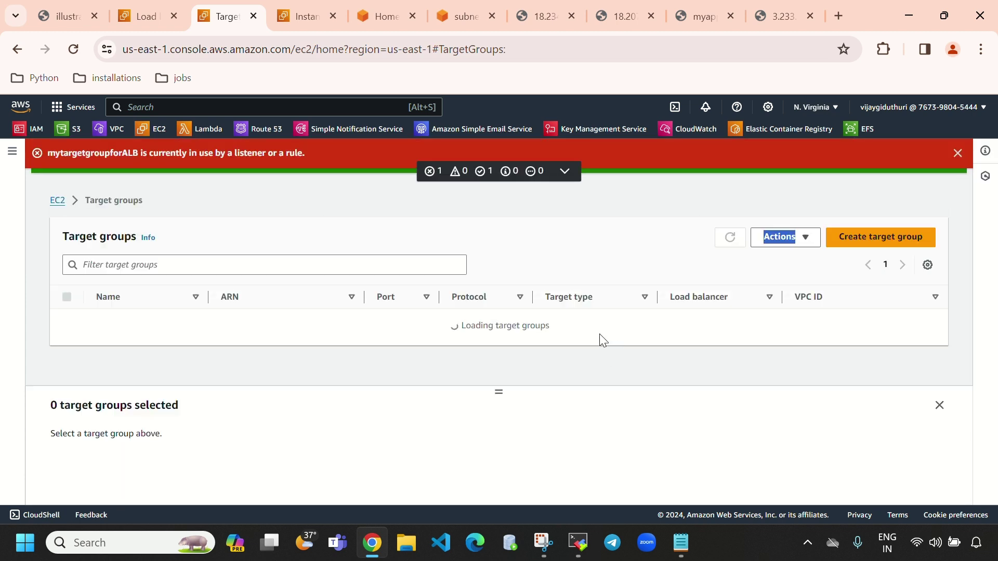
Dismiss the target group notifications and refresh both the target groups and load balancers lists to check the deletions
click(945, 153)
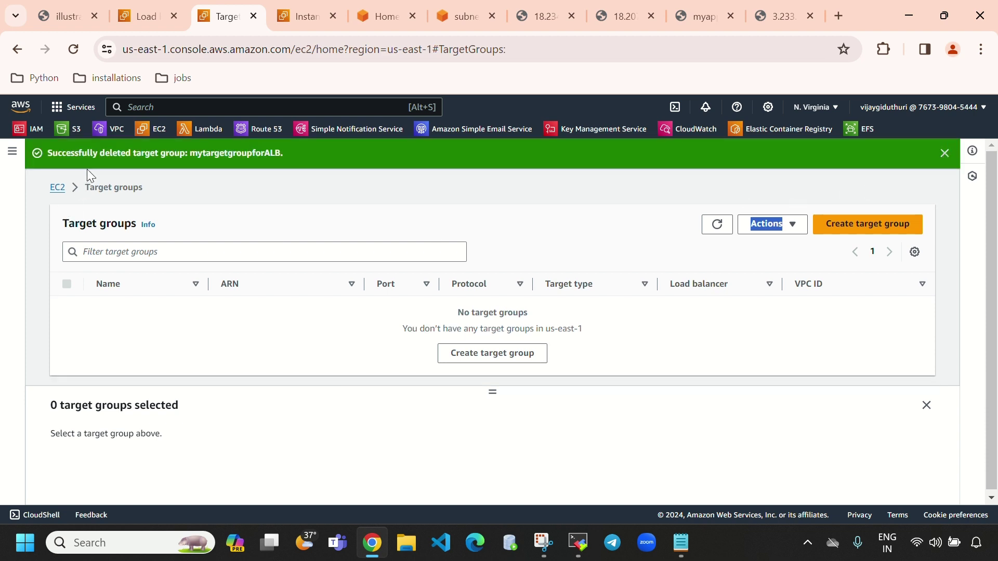
click(943, 155)
click(730, 194)
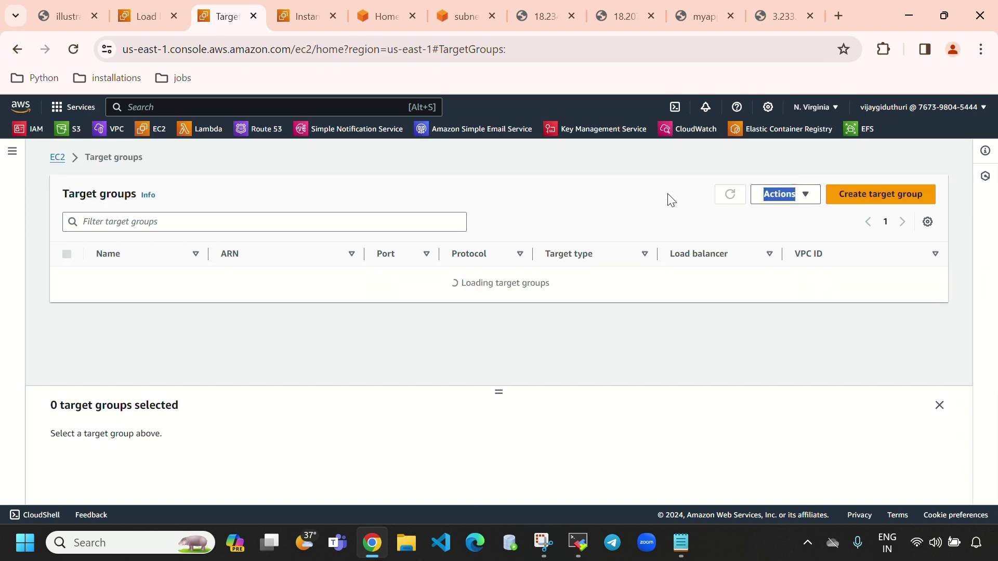
click(140, 15)
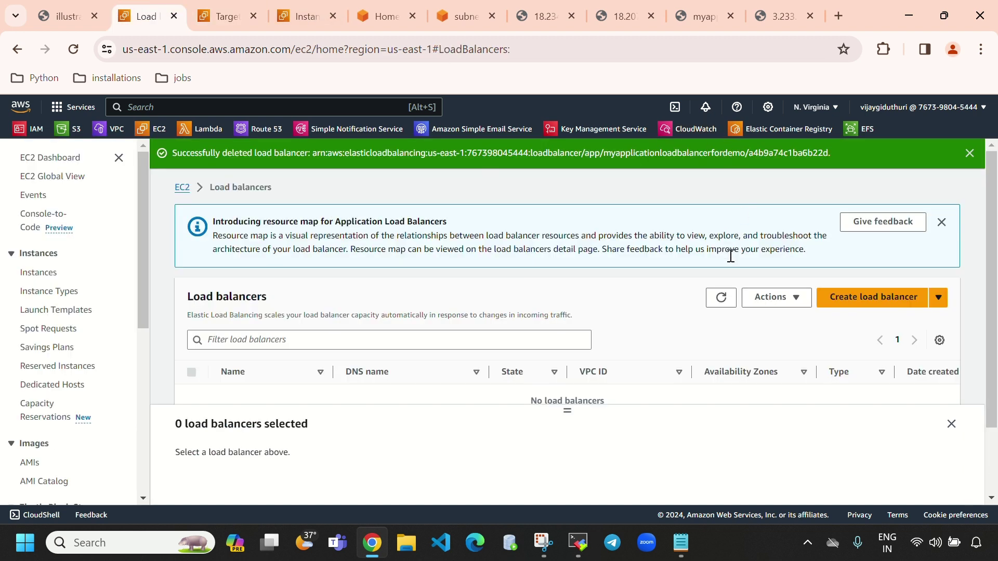
click(721, 298)
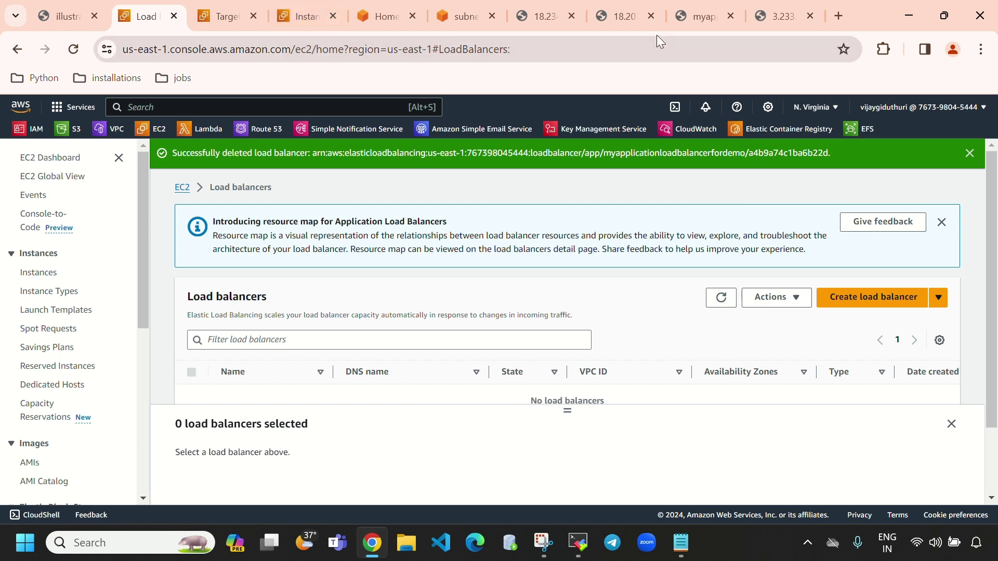
Reload the load balancer's DNS page to check whether it still responds, and go back to the EC2 instances list
click(684, 11)
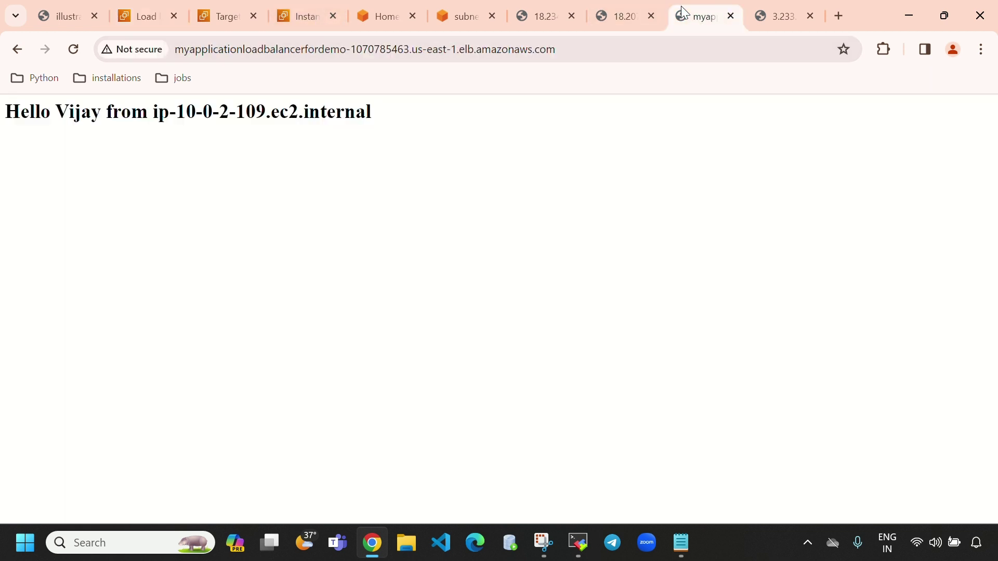
click(76, 51)
click(76, 51)
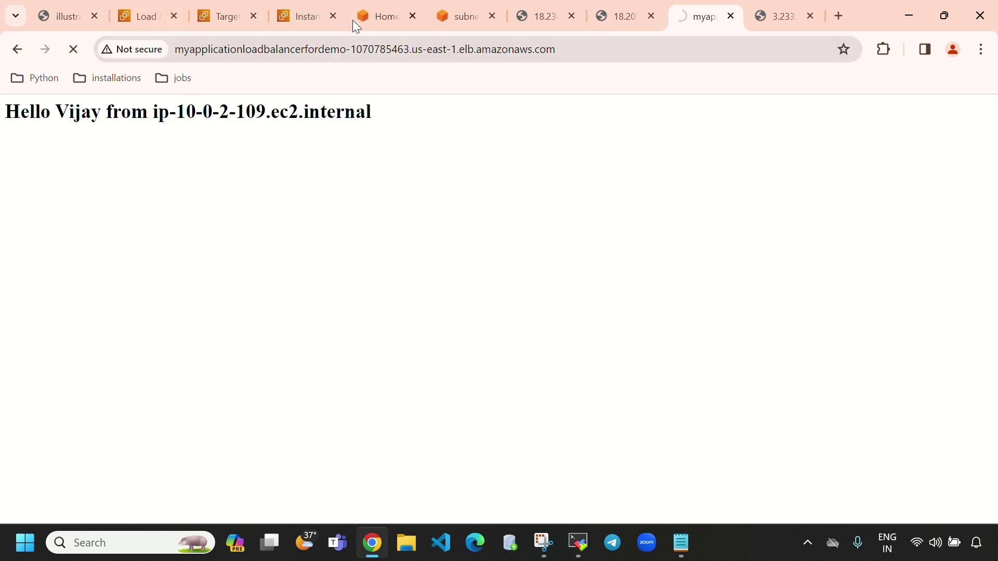
click(301, 20)
click(239, 14)
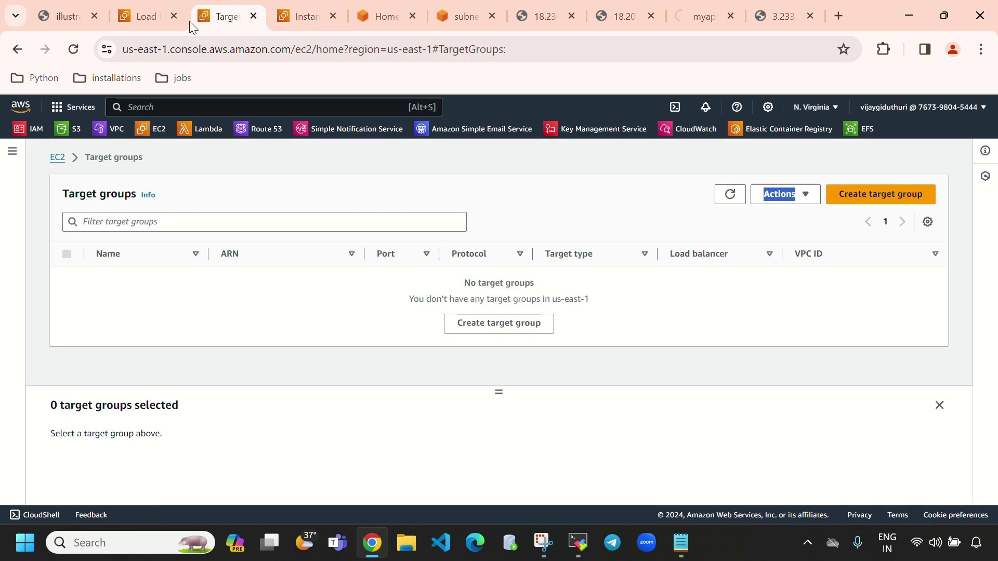
click(686, 15)
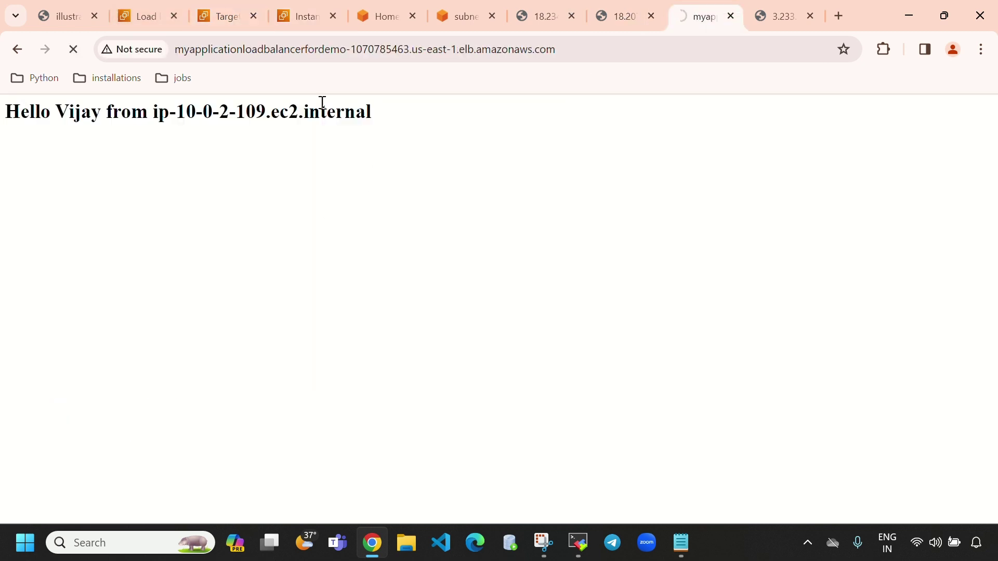
click(297, 18)
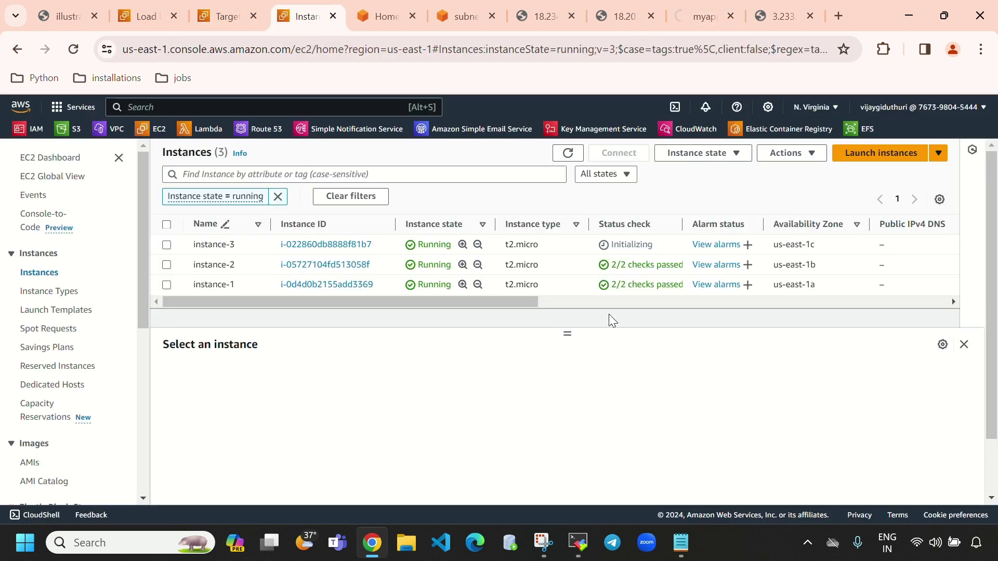